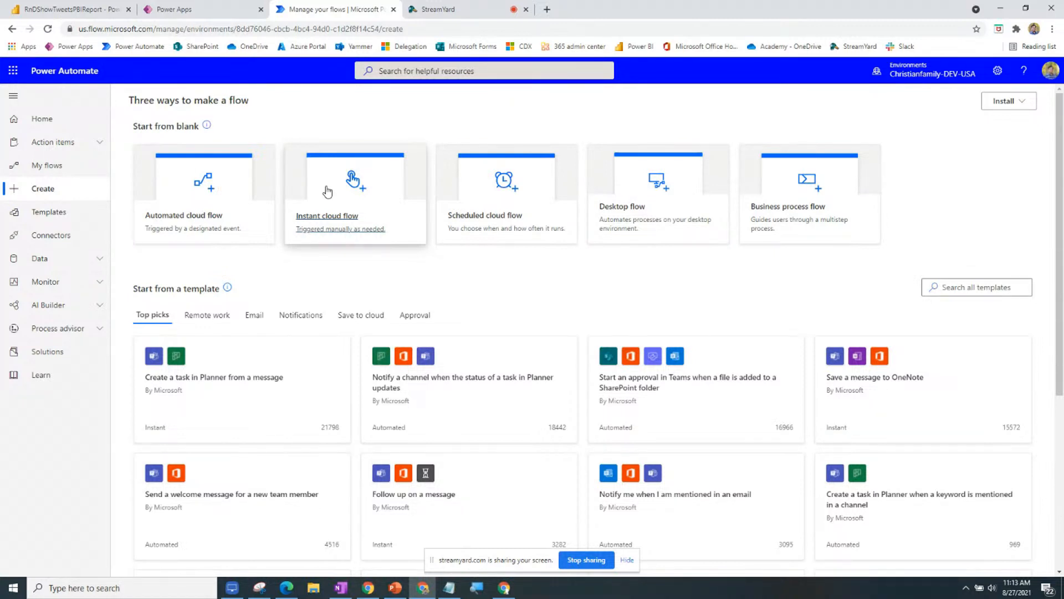
Create a new instant cloud flow triggered by 'Manually trigger a flow'.
{"action": "left_click", "coordinate": [328, 191]}
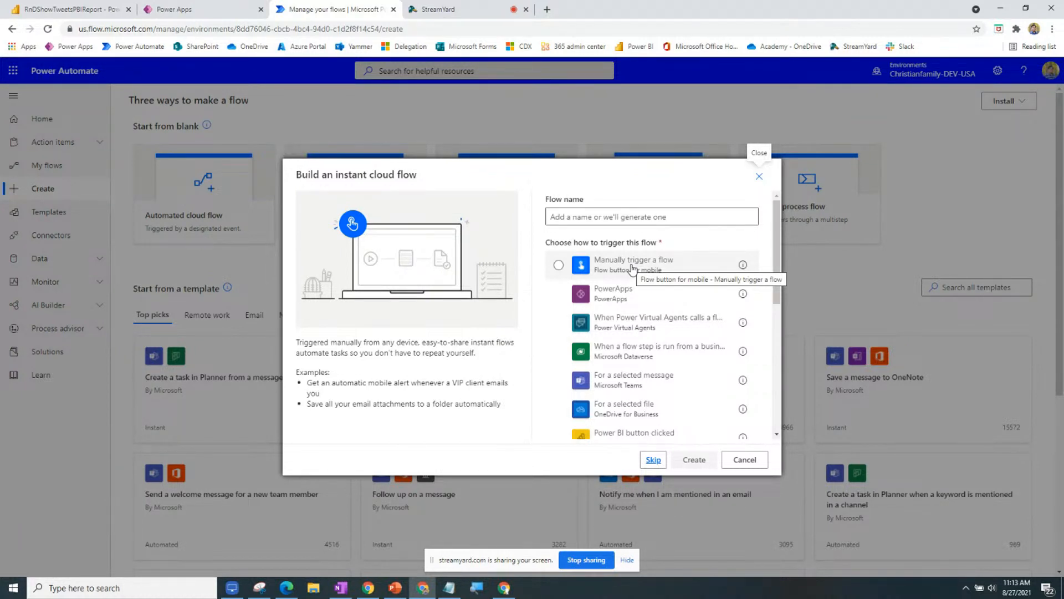
{"action": "left_click", "coordinate": [633, 268]}
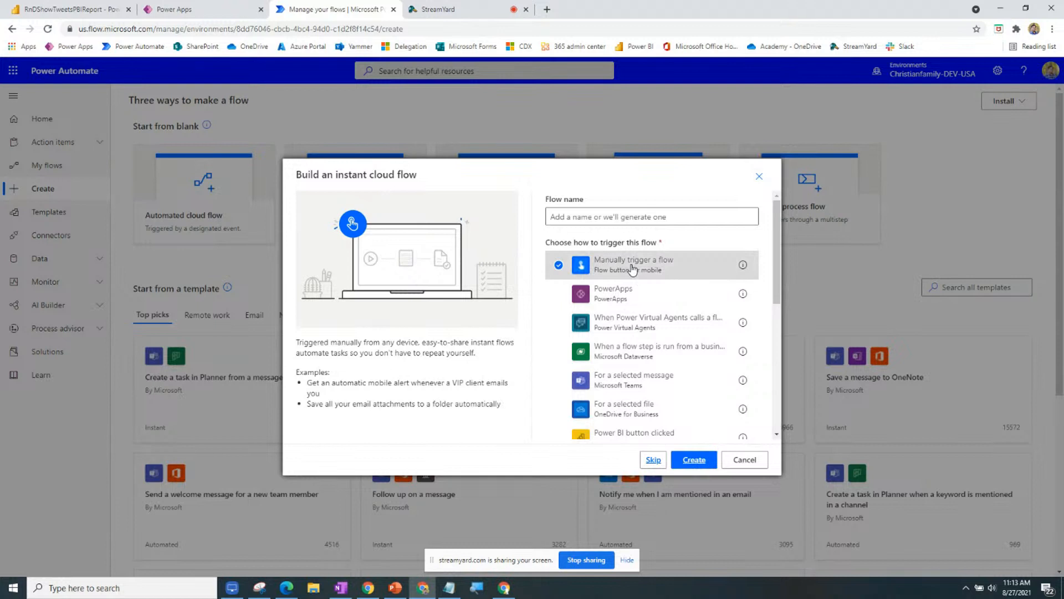
{"action": "left_click", "coordinate": [694, 460]}
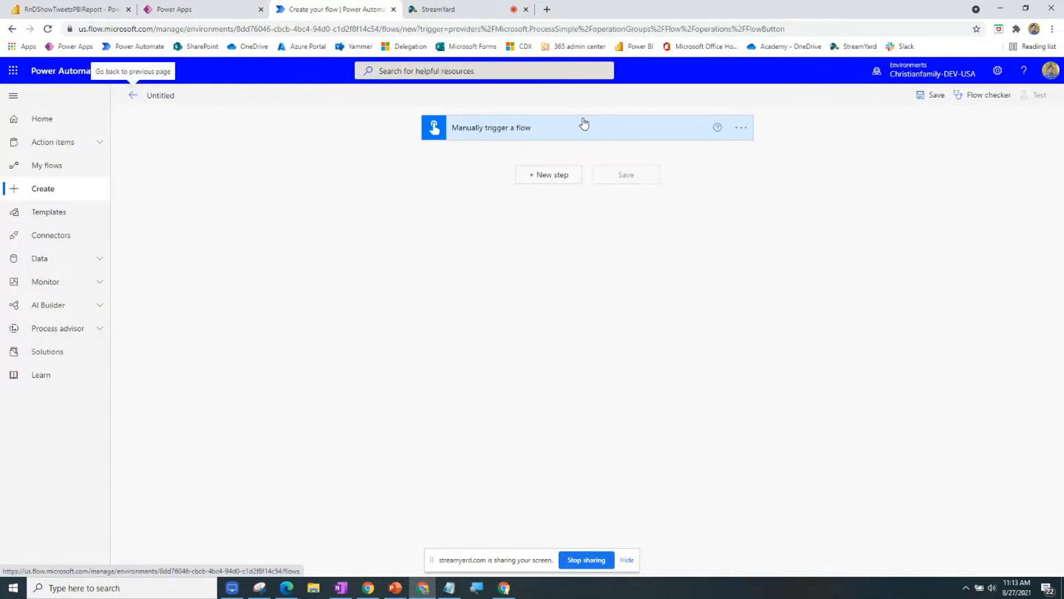
Expand the manual trigger and bring up its list of user input types.
{"action": "left_click", "coordinate": [584, 125]}
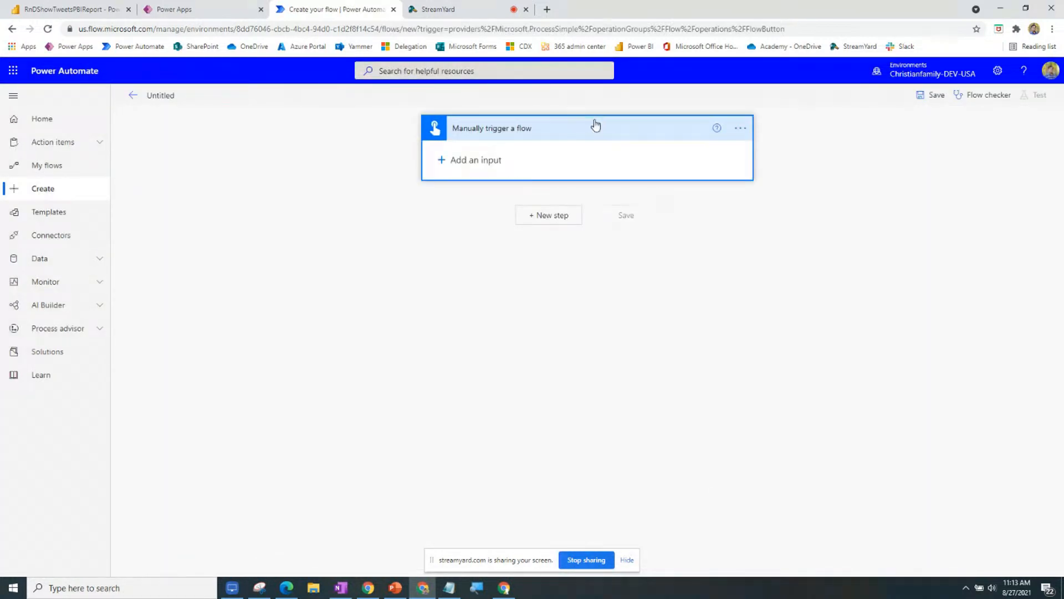
{"action": "left_click", "coordinate": [741, 128]}
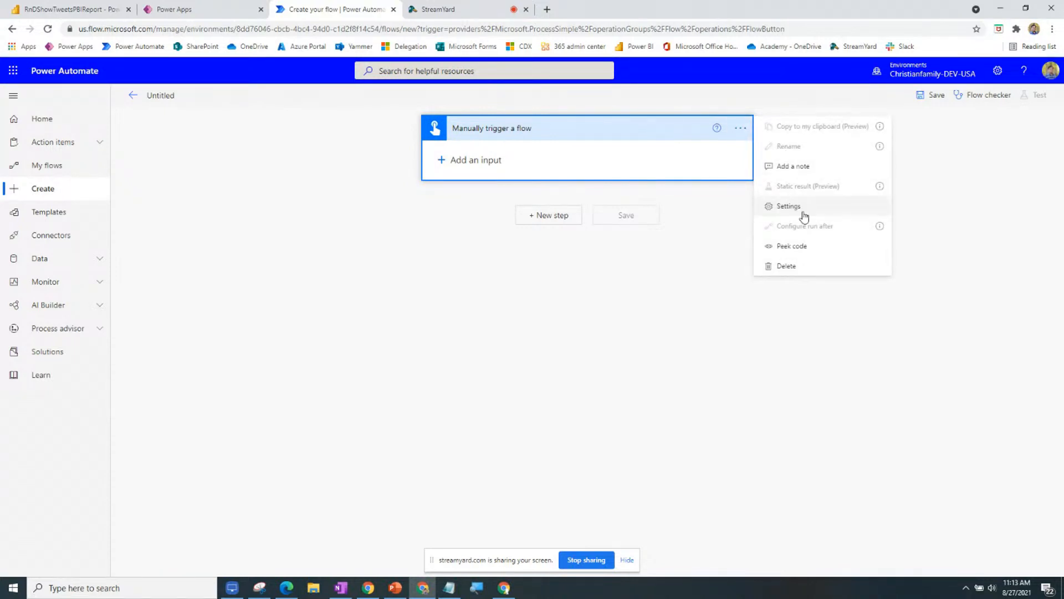
{"action": "left_click", "coordinate": [658, 315]}
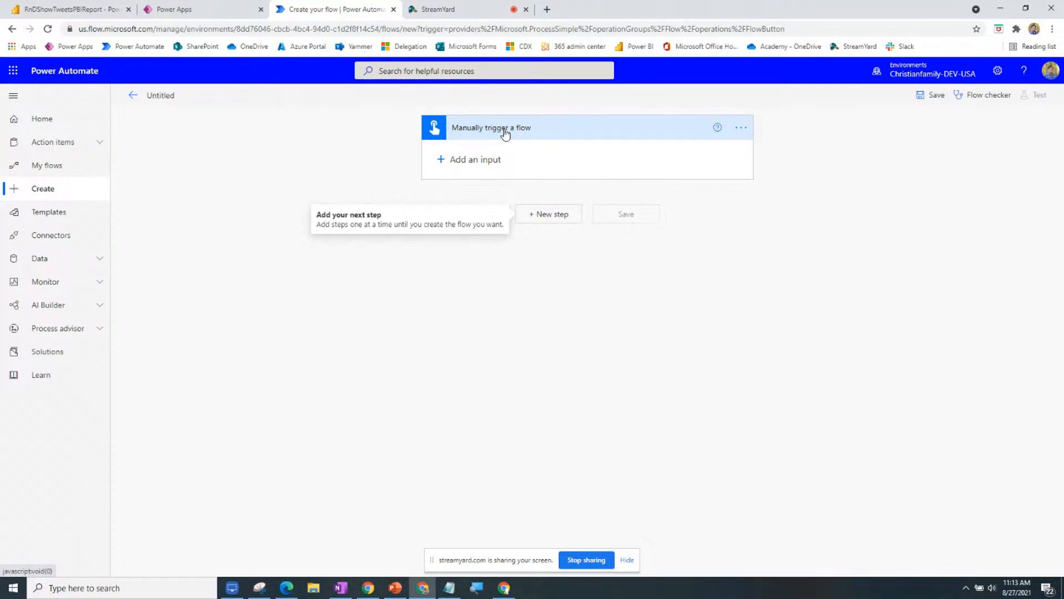
{"action": "left_click", "coordinate": [495, 160]}
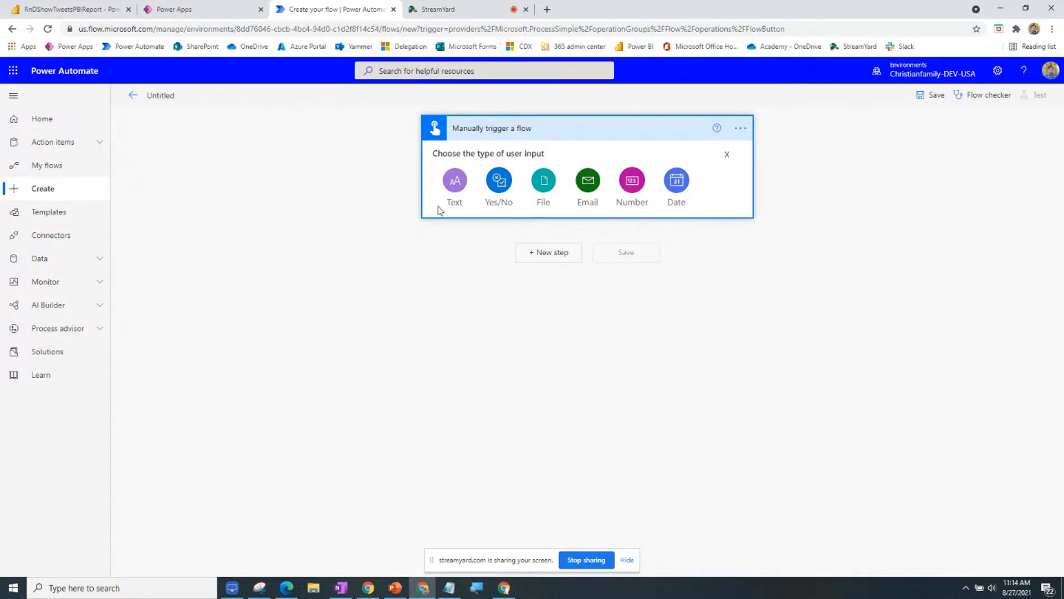
Add a Text input named txtInput to the manual trigger, then start a new step.
{"action": "left_click", "coordinate": [453, 183]}
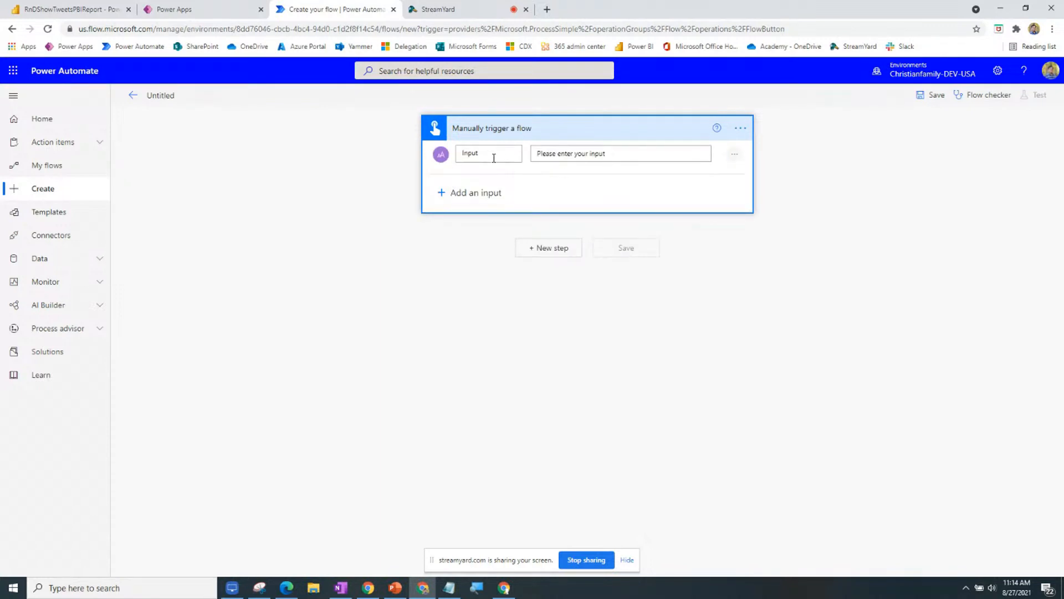
{"action": "left_click", "coordinate": [511, 155]}
{"action": "key", "text": "BackSpace"}
{"action": "key", "text": "BackSpace"}
{"action": "key", "text": "BackSpace"}
{"action": "key", "text": "BackSpace"}
{"action": "key", "text": "BackSpace"}
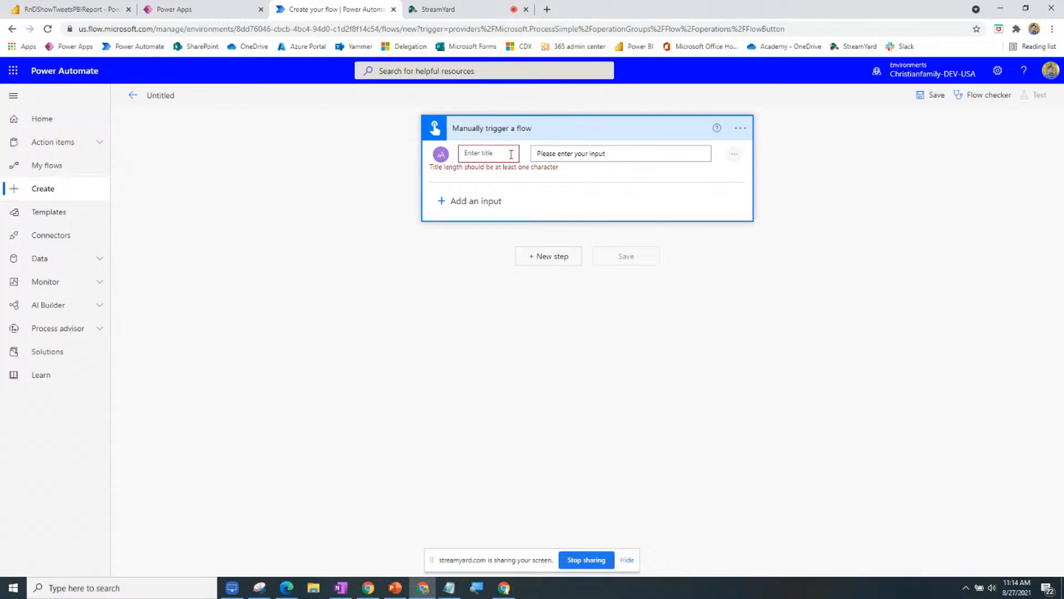
{"action": "type", "text": "txtInput"}
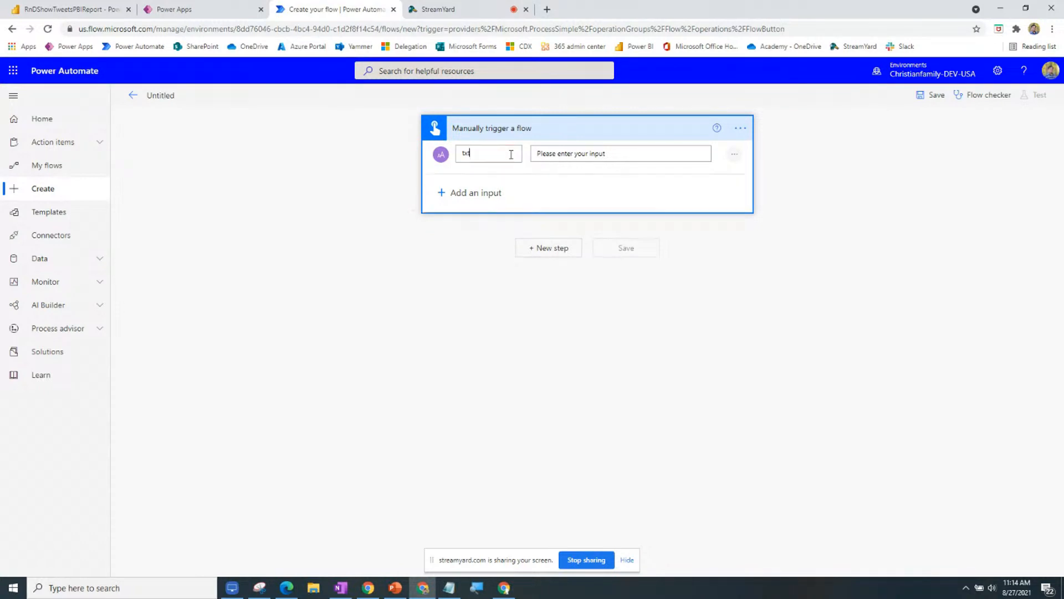
{"action": "left_click", "coordinate": [565, 252]}
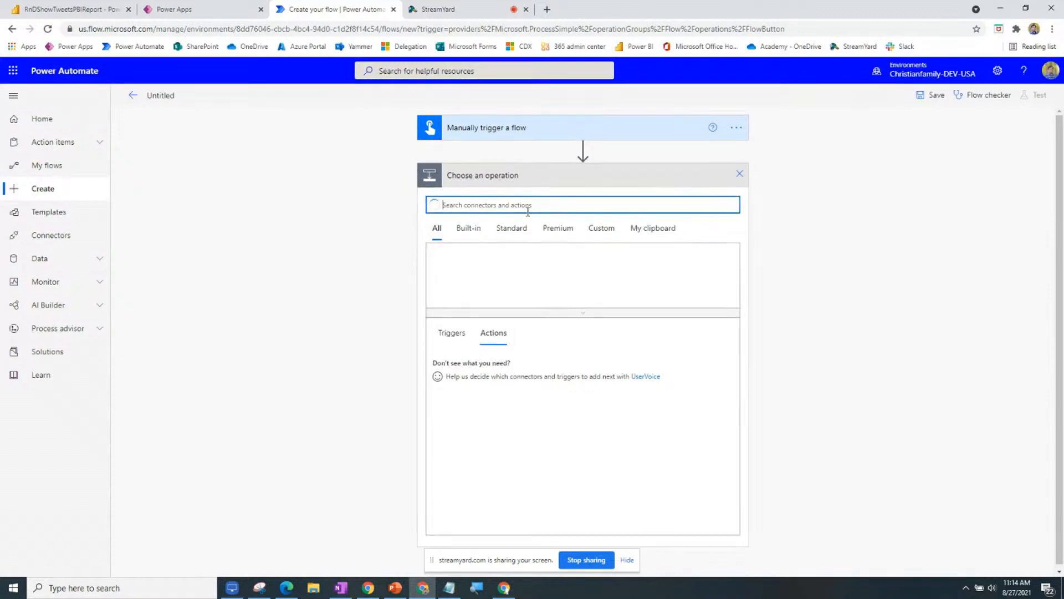
Search for 'compose' and add the Compose action after the trigger.
{"action": "type", "text": "compoose"}
{"action": "key", "text": "BackSpace"}
{"action": "key", "text": "BackSpace"}
{"action": "key", "text": "BackSpace"}
{"action": "type", "text": "se"}
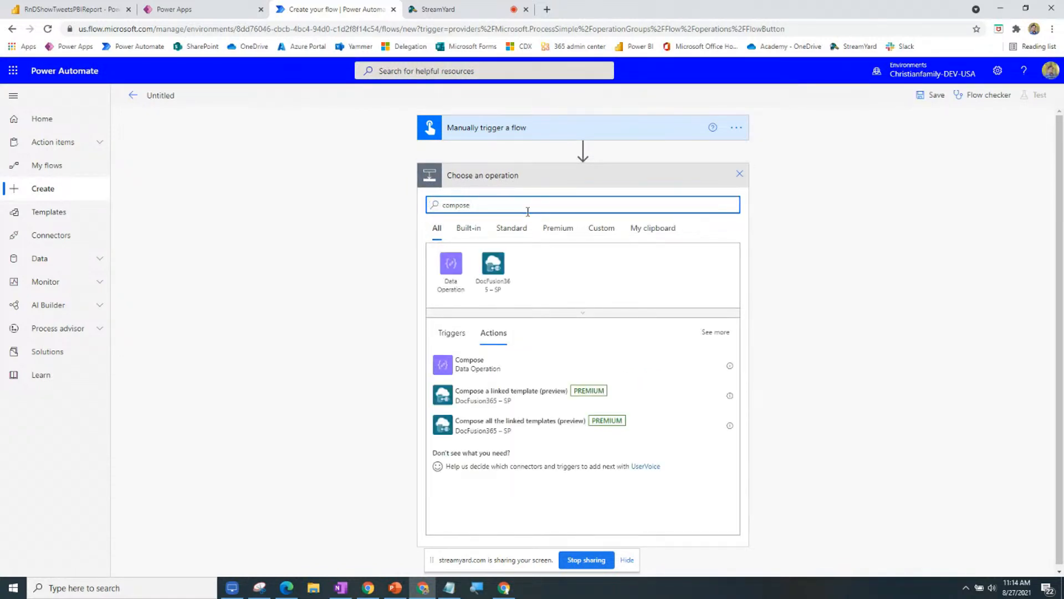
{"action": "left_click", "coordinate": [476, 367]}
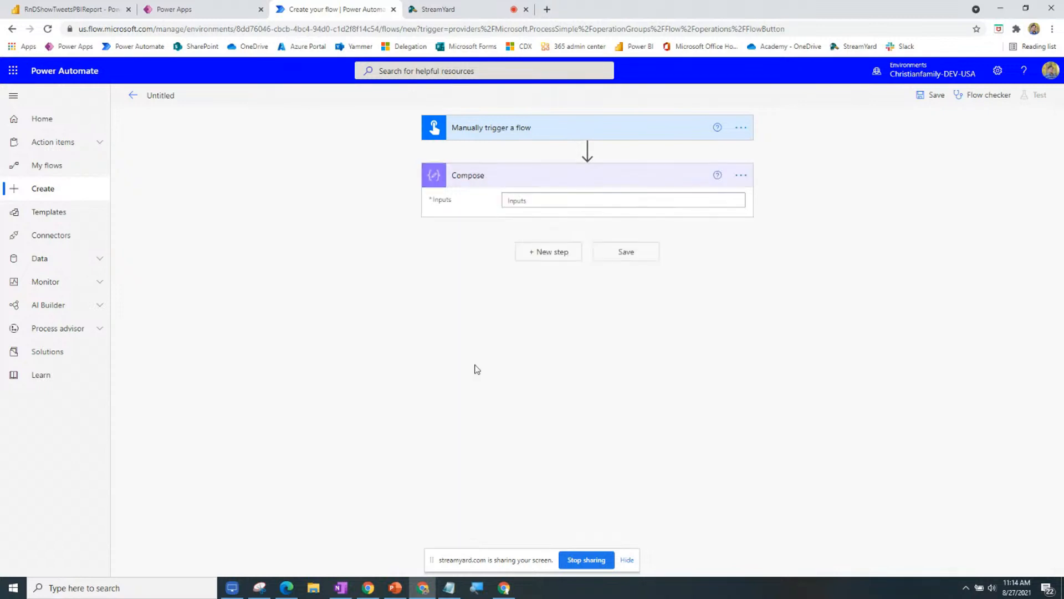
Search dynamic content for 'tx' to find txtInput for the Compose Inputs.
{"action": "left_click", "coordinate": [534, 200]}
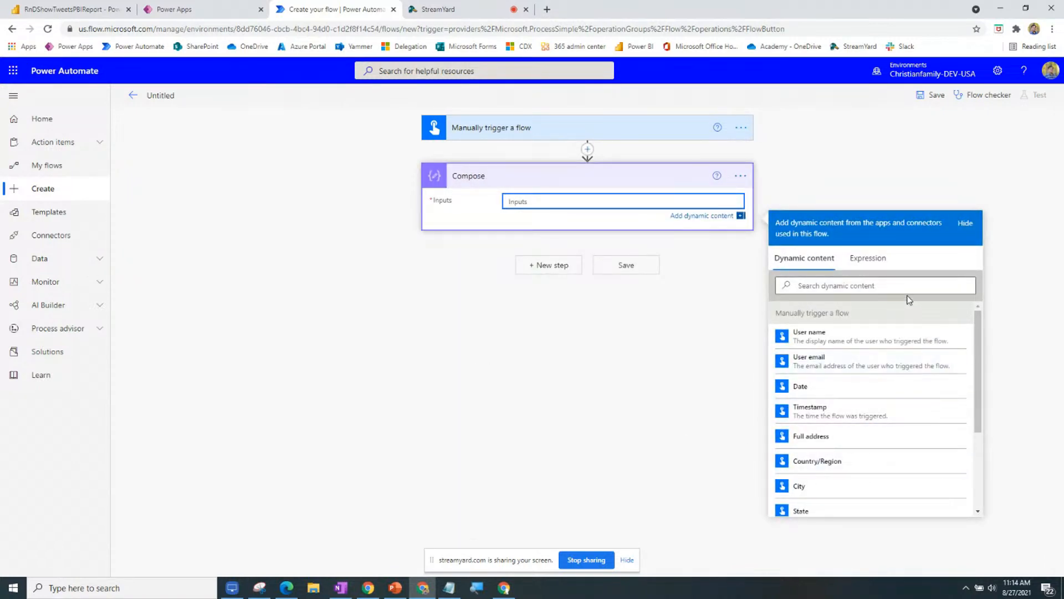
{"action": "left_click", "coordinate": [641, 128]}
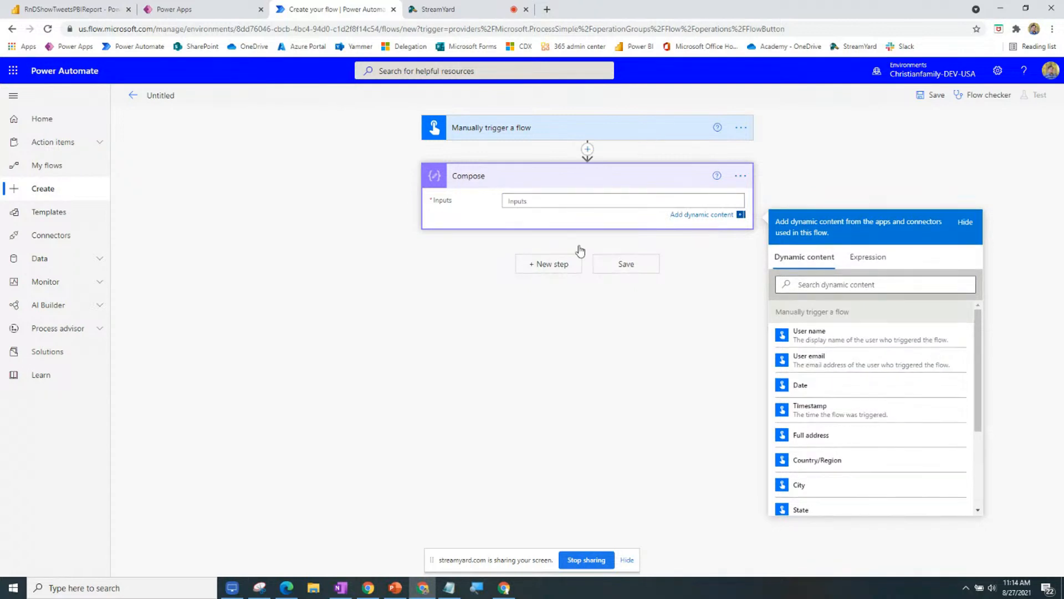
{"action": "left_click", "coordinate": [720, 273]}
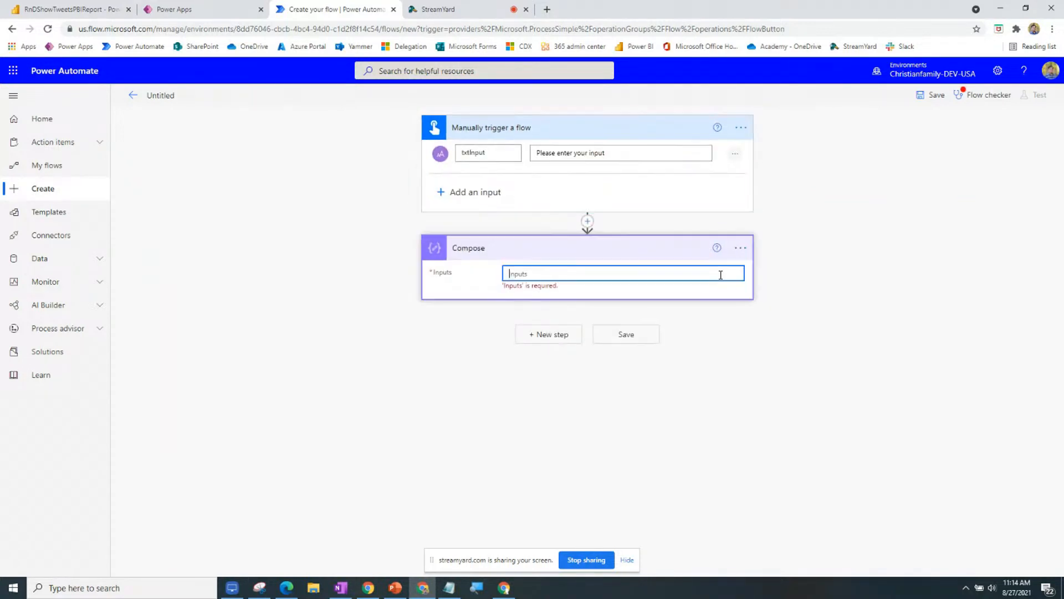
{"action": "left_click", "coordinate": [840, 365]}
{"action": "type", "text": "tex"}
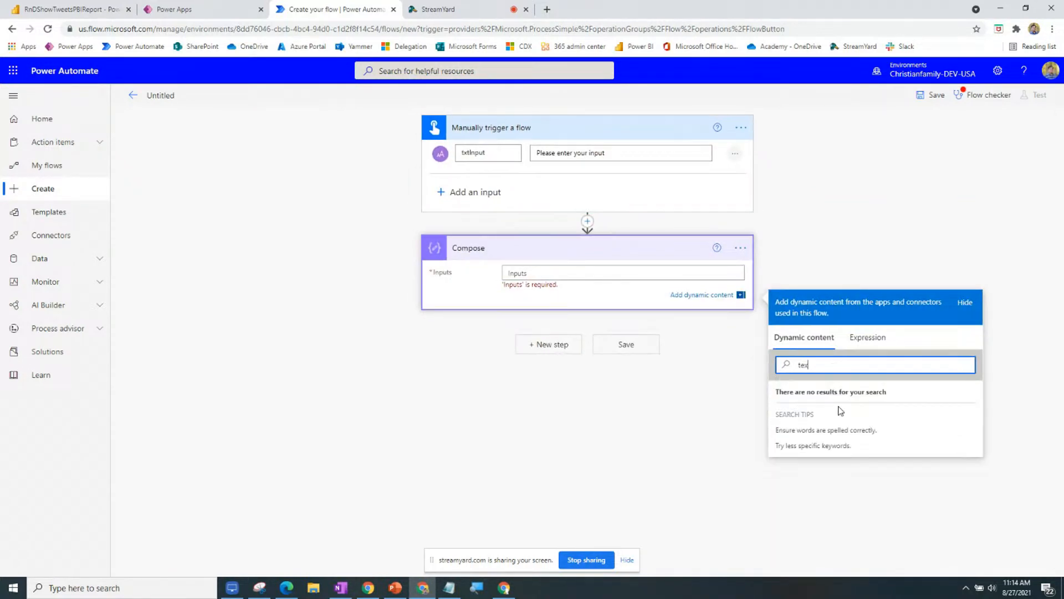
{"action": "key", "text": "BackSpace"}
{"action": "key", "text": "BackSpace"}
{"action": "type", "text": "x"}
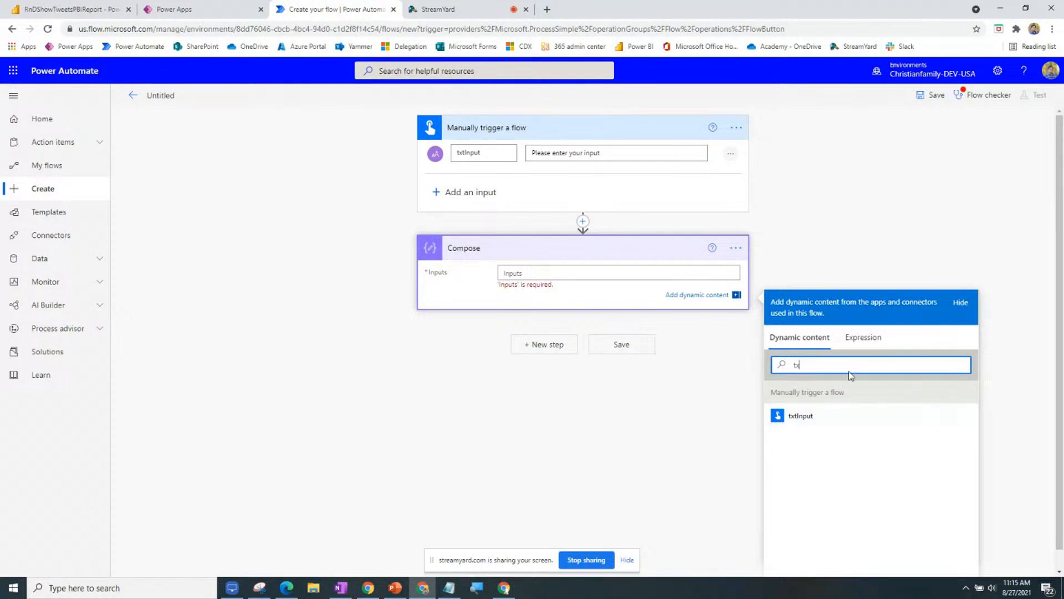
Add a Yes/No input to the trigger below txtInput, then go to My flows.
{"action": "left_click", "coordinate": [477, 192]}
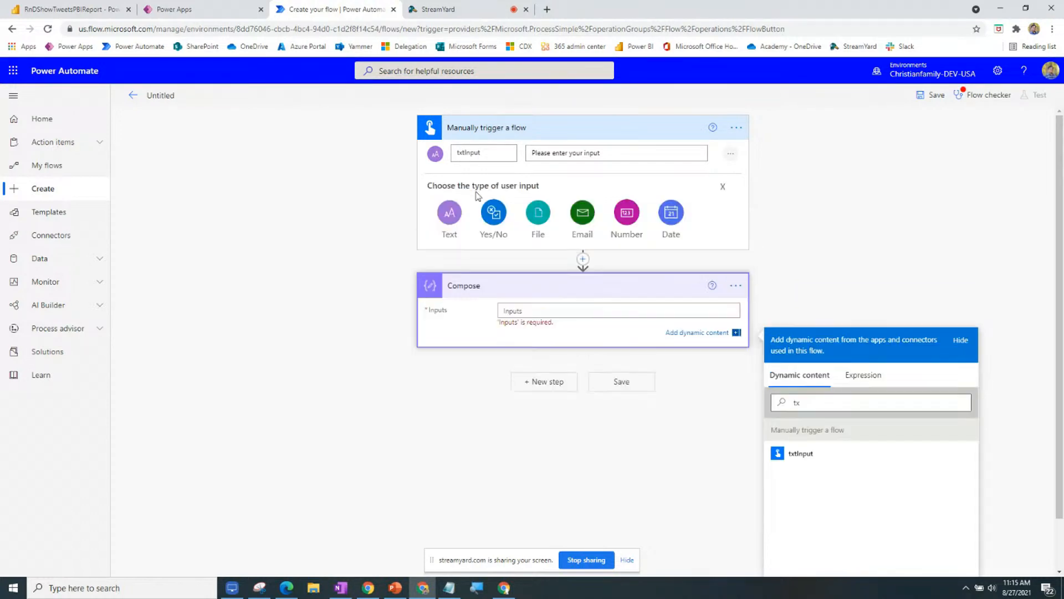
{"action": "left_click", "coordinate": [499, 216]}
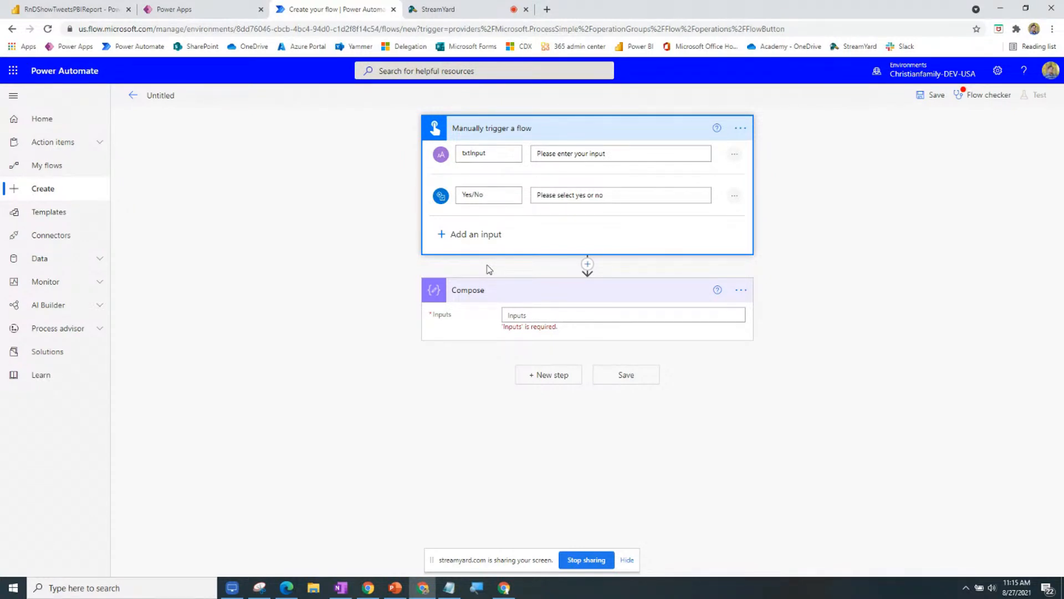
{"action": "left_click", "coordinate": [60, 175]}
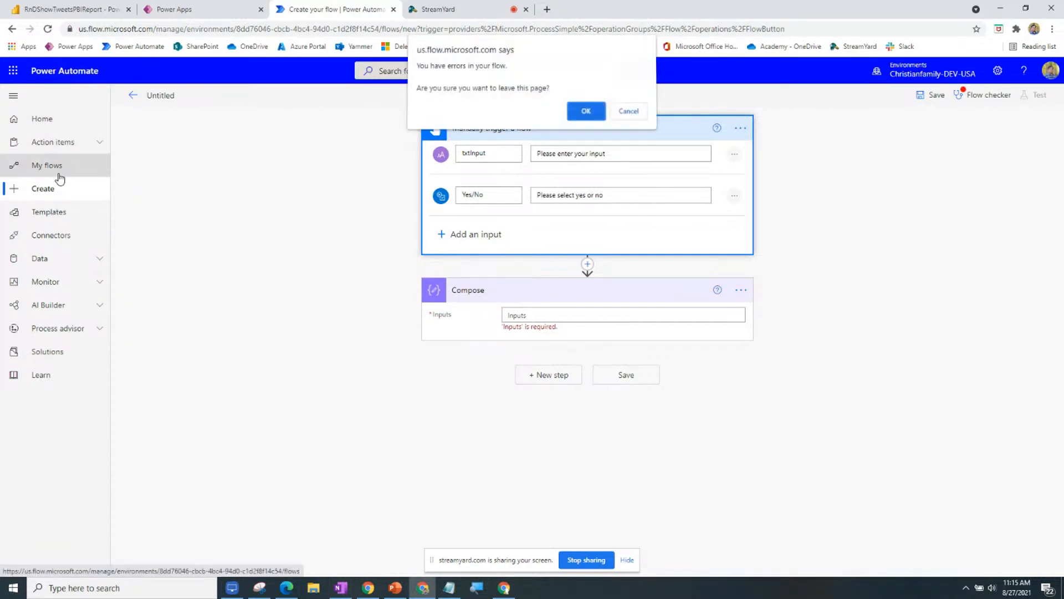
Leave the unsaved flow, open 'Live demo for the new setiment action', and mirror the phone in LonelyScreen.
{"action": "left_click", "coordinate": [579, 116]}
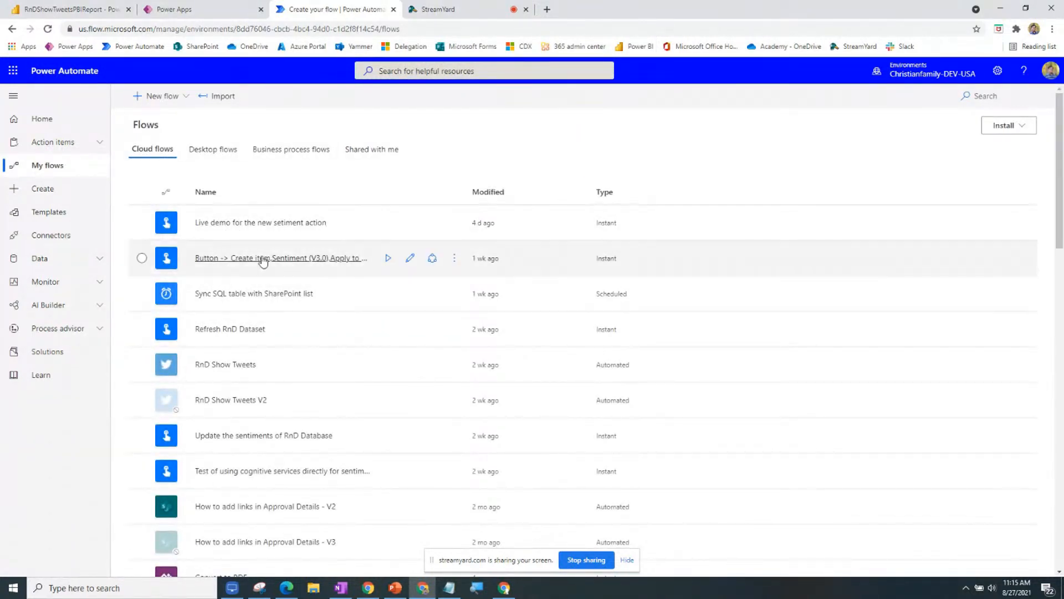
{"action": "left_click", "coordinate": [276, 227]}
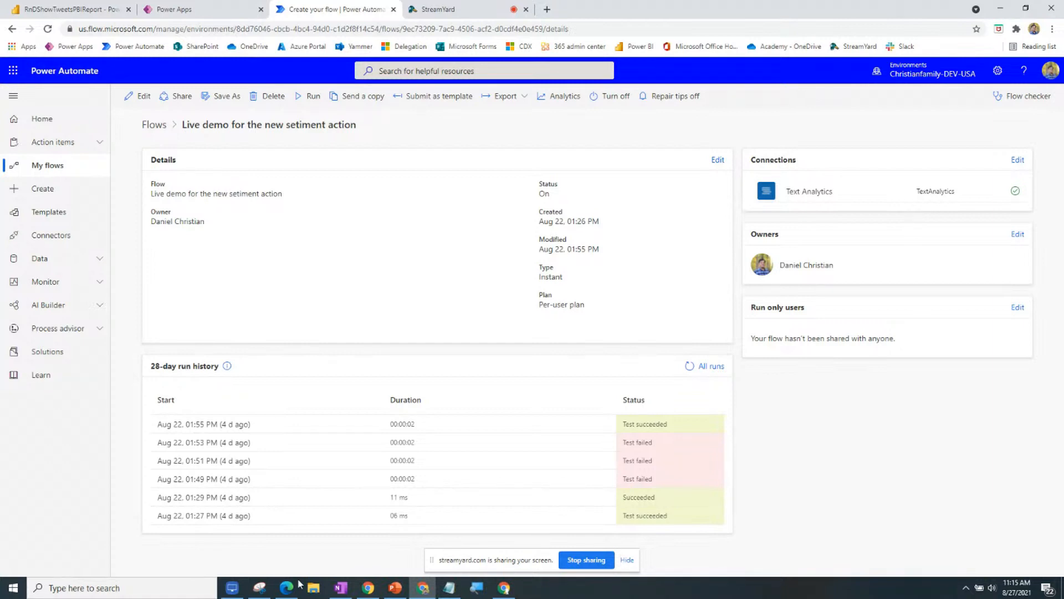
{"action": "left_click", "coordinate": [233, 591]}
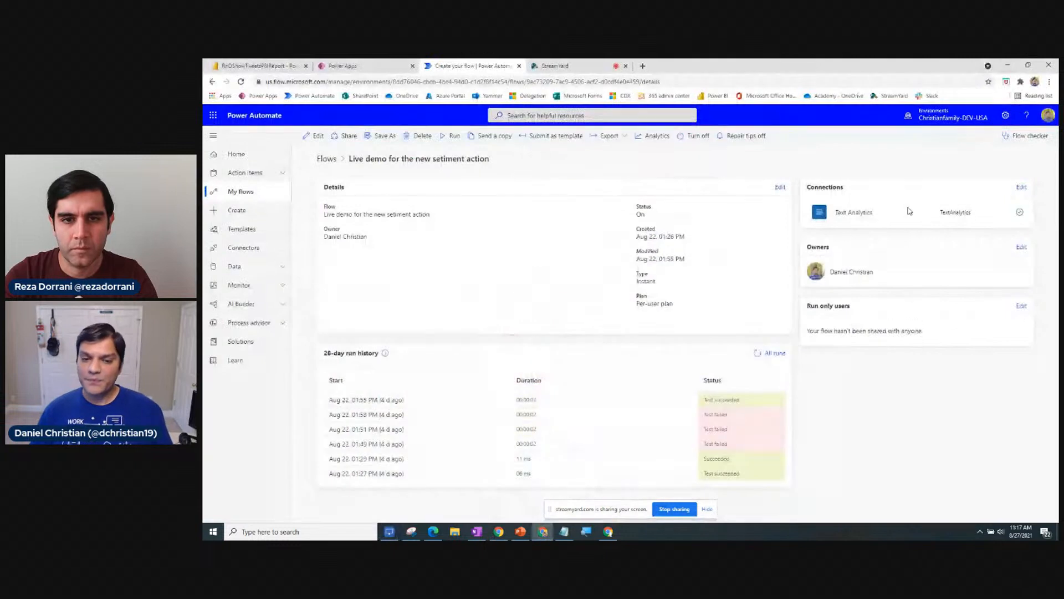
Minimize the LonelyScreen phone mirror and return to the My flows list of cloud flows.
{"action": "left_click", "coordinate": [1008, 63]}
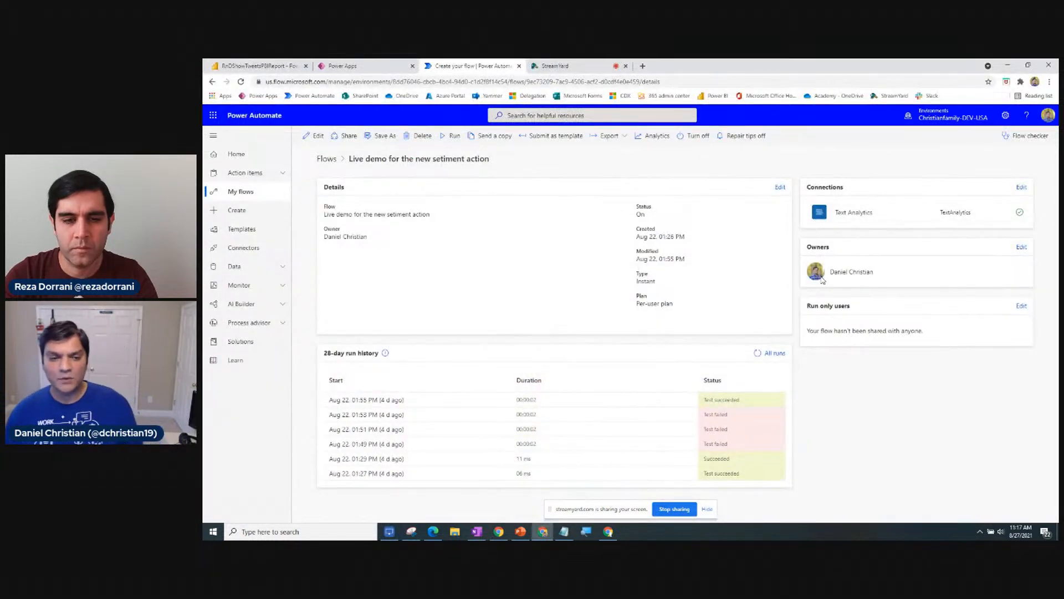
{"action": "left_click", "coordinate": [327, 159]}
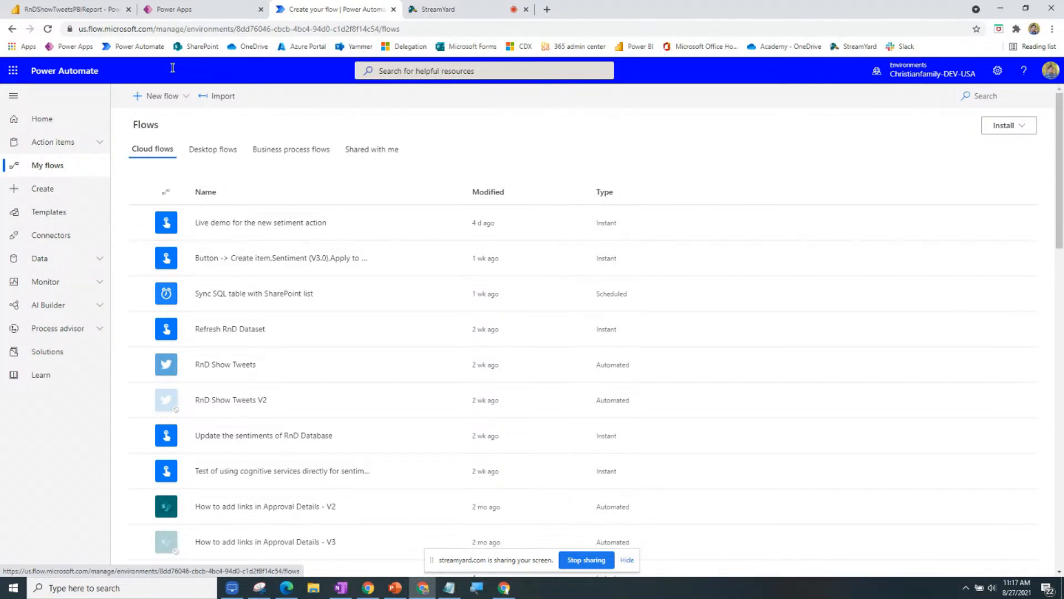
Search the Templates gallery for 'use bttn to call technica'.
{"action": "left_click", "coordinate": [55, 214]}
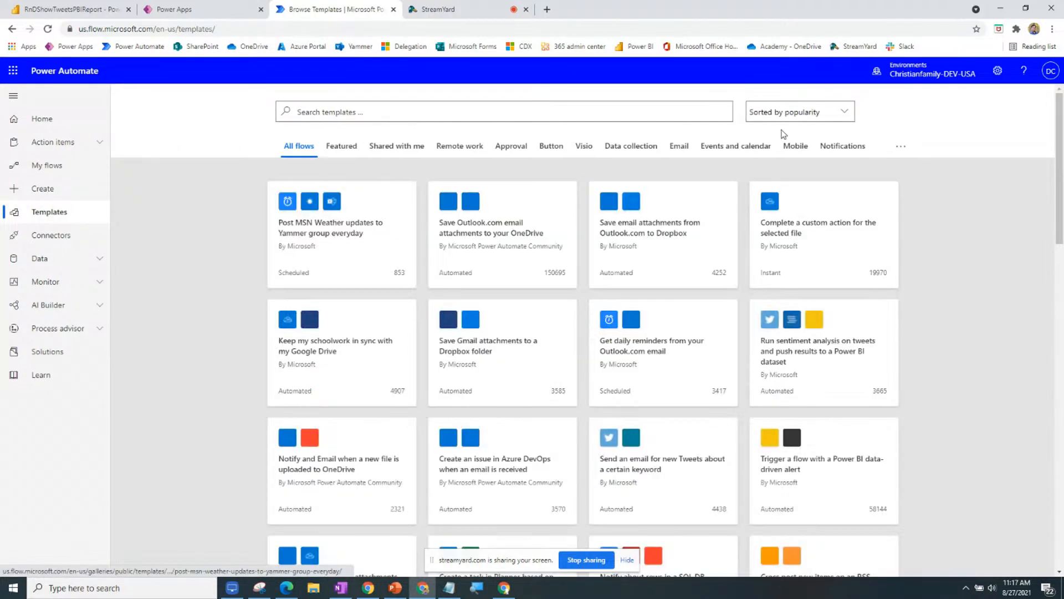
{"action": "left_click", "coordinate": [604, 112]}
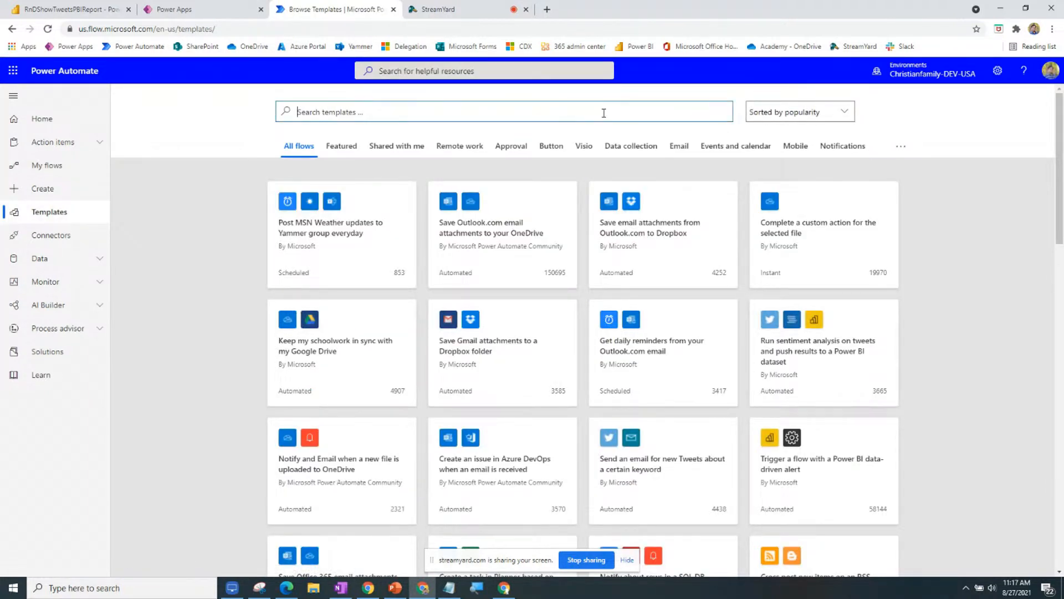
{"action": "type", "text": "buse t"}
{"action": "key", "text": "BackSpace"}
{"action": "key", "text": "BackSpace"}
{"action": "key", "text": "BackSpace"}
{"action": "type", "text": "use teh"}
{"action": "key", "text": "BackSpace"}
{"action": "key", "text": "BackSpace"}
{"action": "key", "text": "BackSpace"}
{"action": "type", "text": "bttn to call technica"}
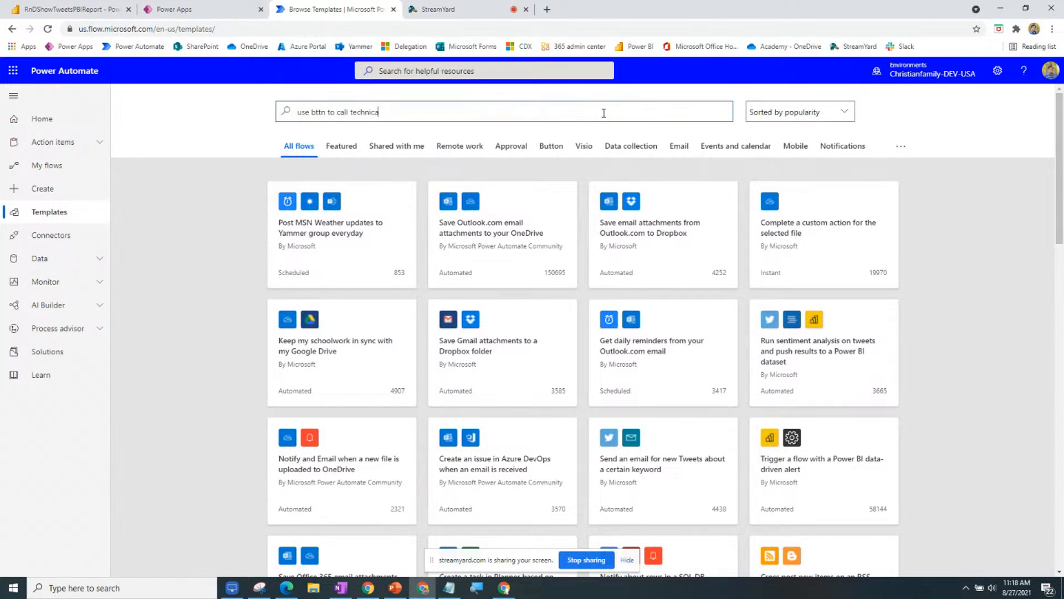
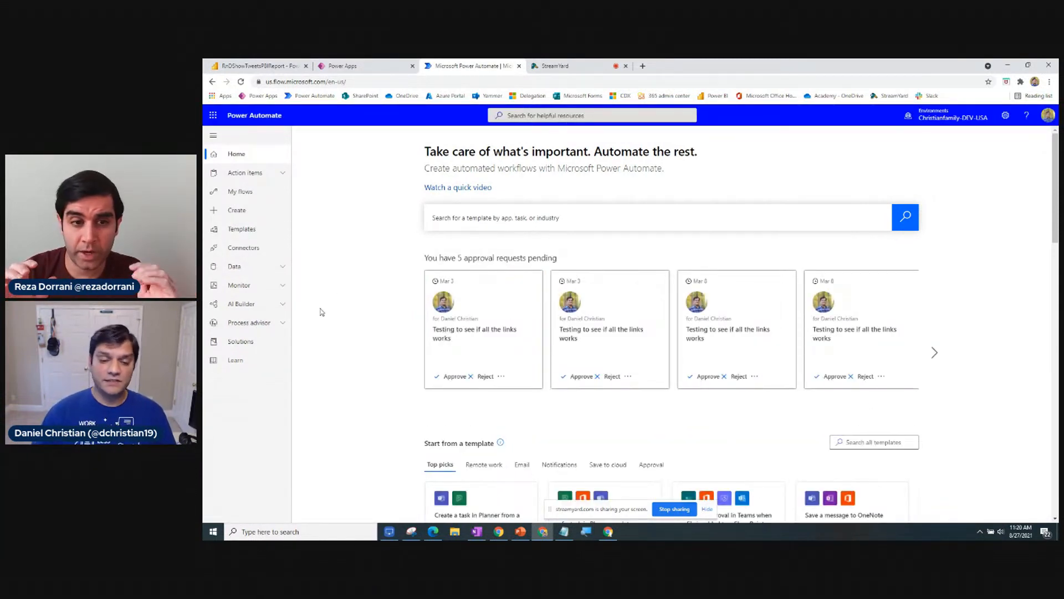
Bring the LonelyScreen phone mirror forward to show the app's flow buttons, like Refresh RnD Dataset.
{"action": "left_click", "coordinate": [390, 533]}
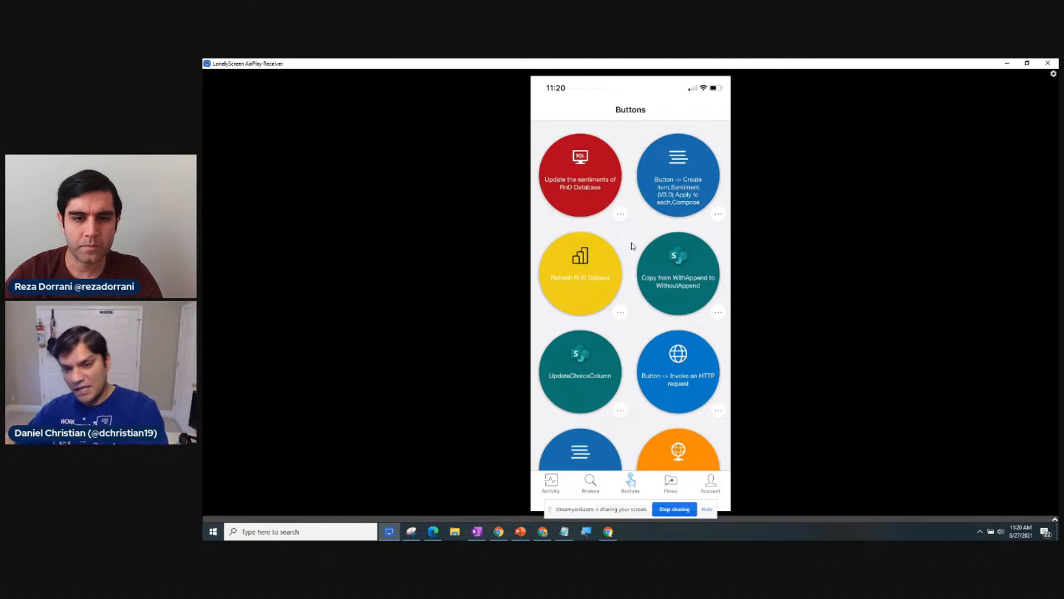
Minimize the LonelyScreen mirror to reveal the Power Automate Home page.
{"action": "left_click", "coordinate": [1007, 62]}
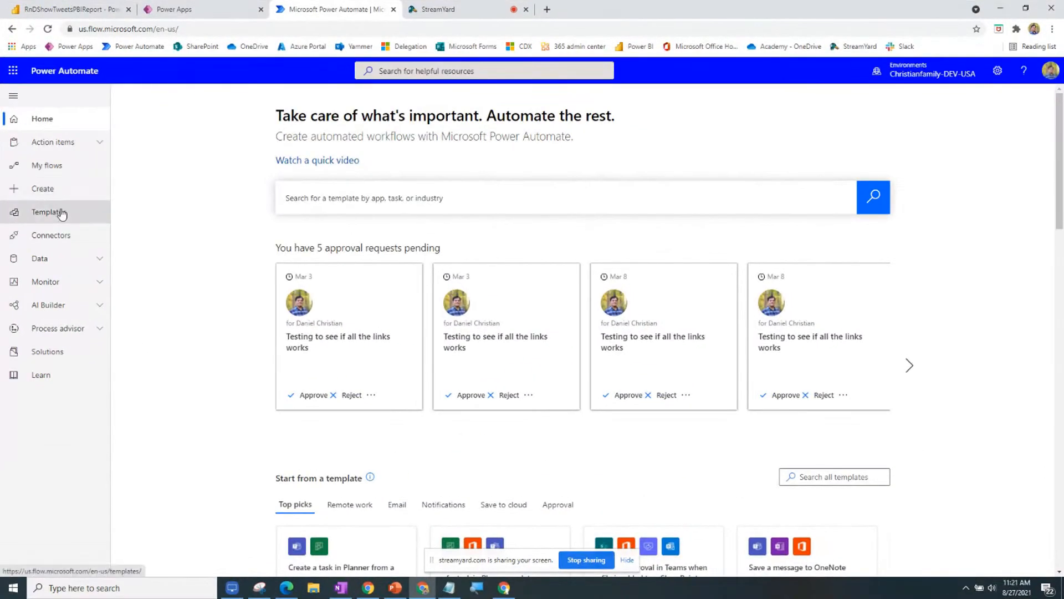
Go through Templates to AI Builder's Build page listing model types.
{"action": "left_click", "coordinate": [61, 213]}
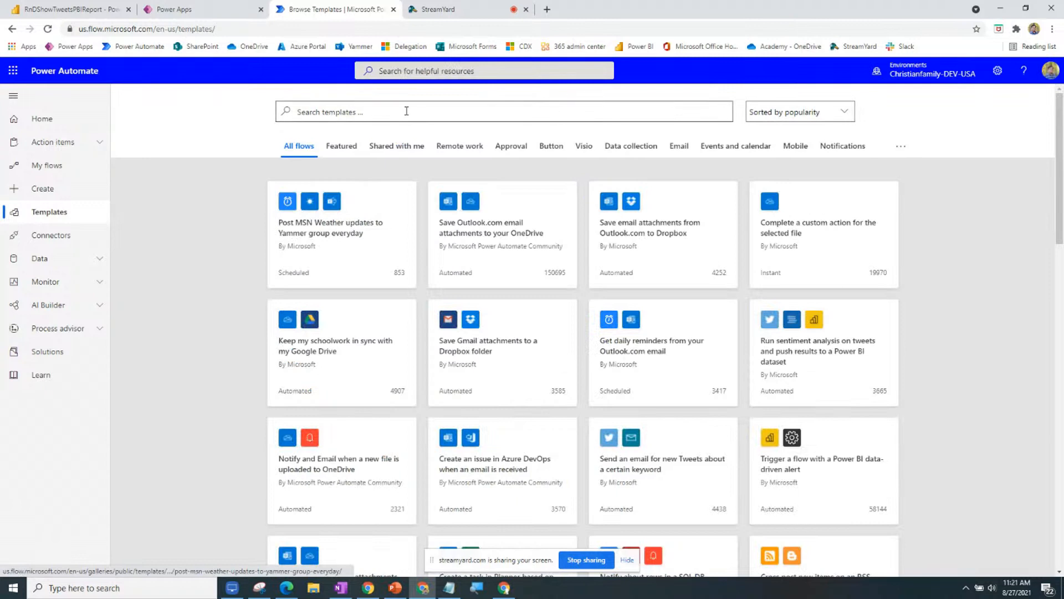
{"action": "left_click", "coordinate": [406, 111]}
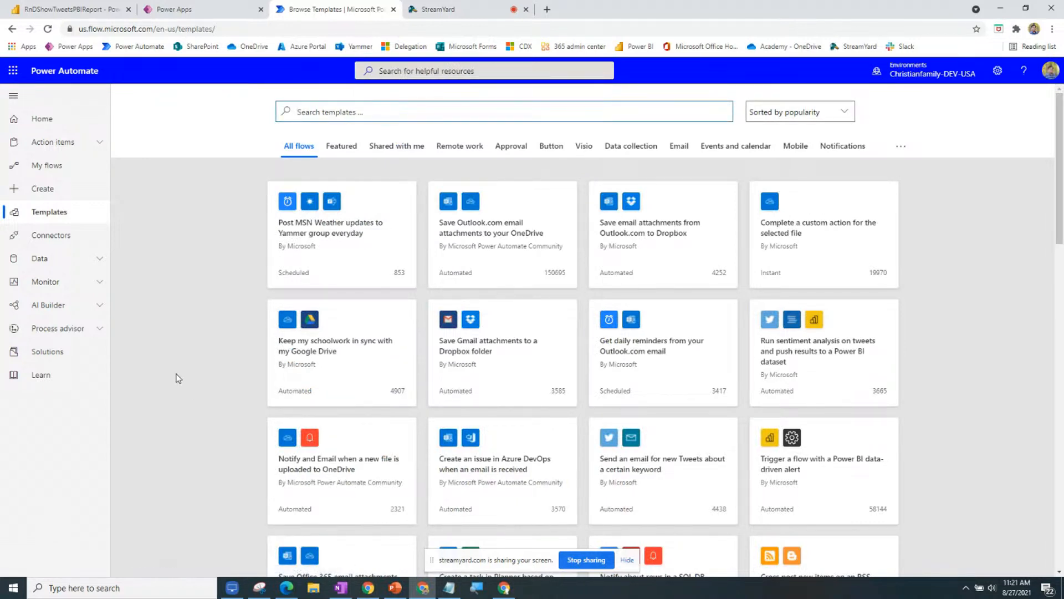
{"action": "left_click", "coordinate": [64, 311]}
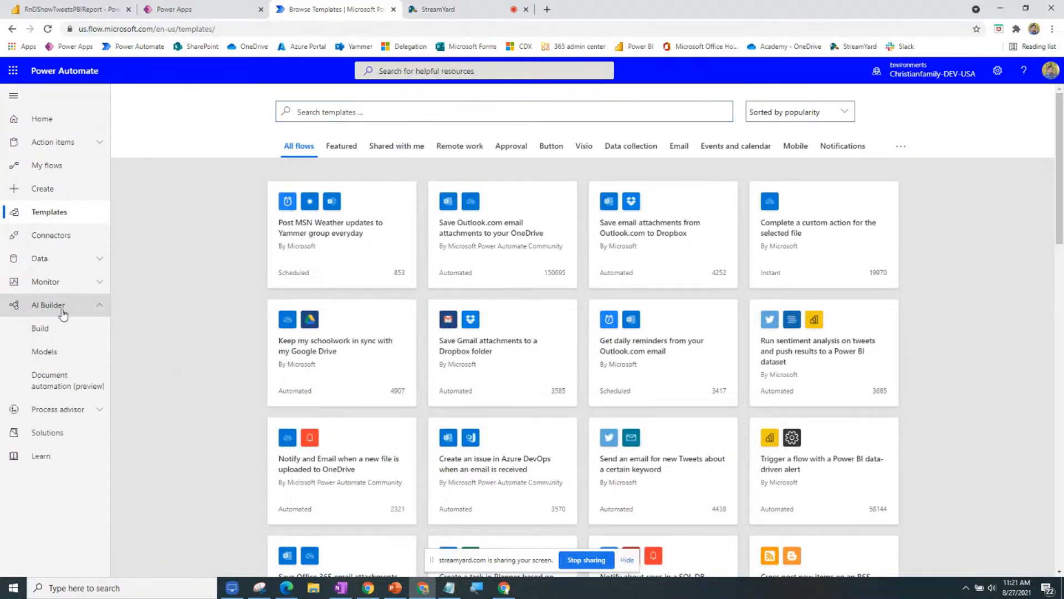
{"action": "left_click", "coordinate": [78, 337]}
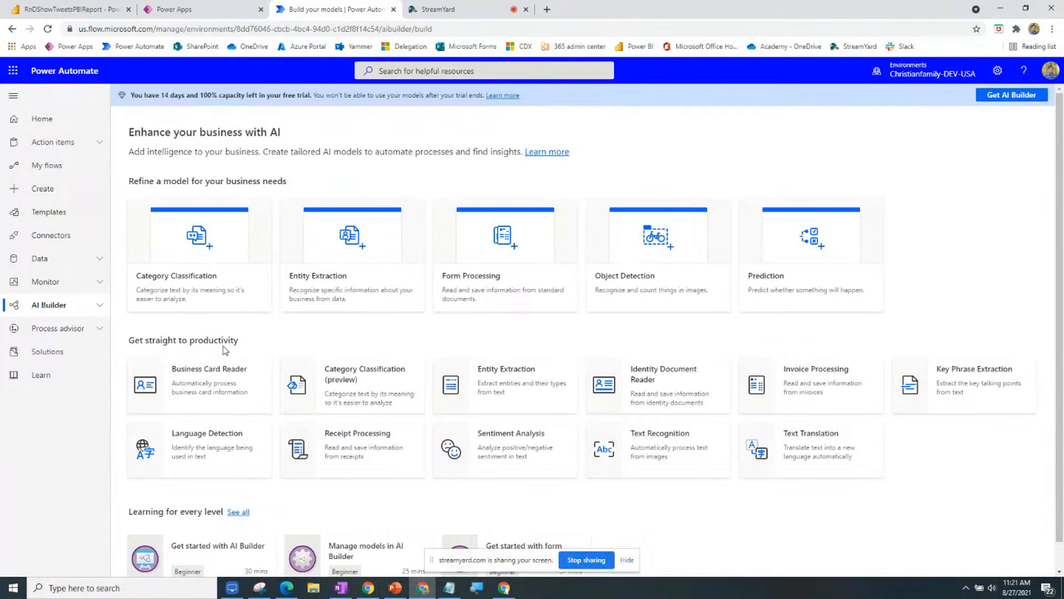
Try the Invoice Processing model on Contoso 6.png uploaded from Quick access.
{"action": "left_click", "coordinate": [796, 409]}
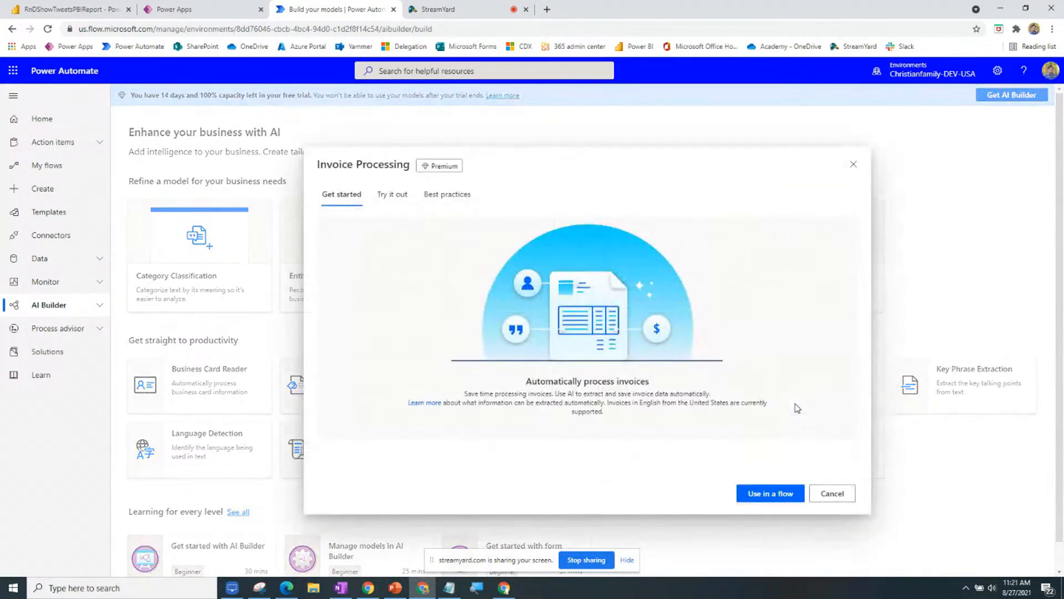
{"action": "left_click", "coordinate": [389, 197]}
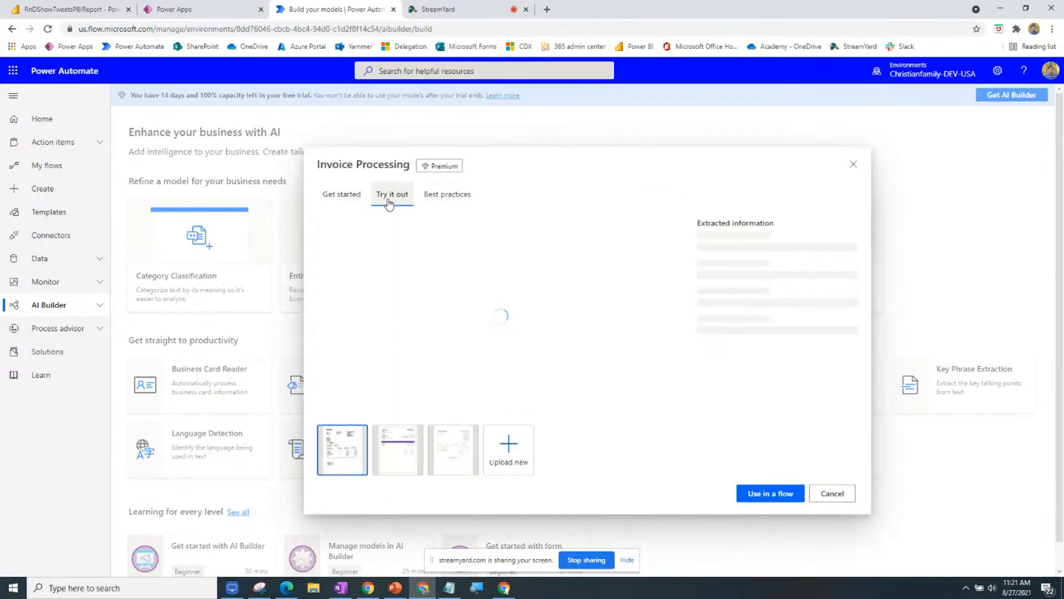
{"action": "left_click", "coordinate": [521, 478]}
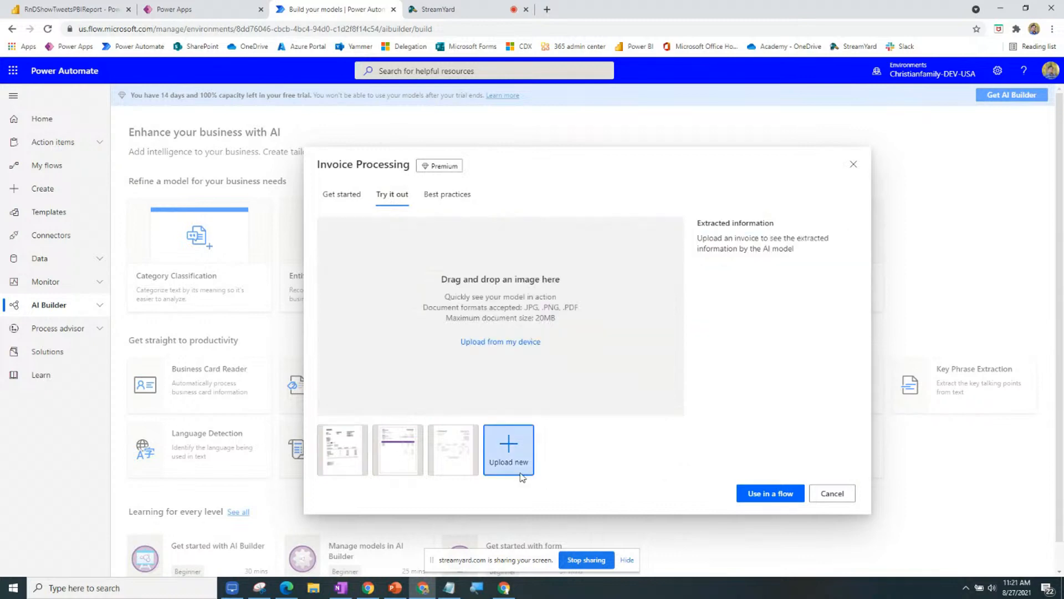
{"action": "left_click", "coordinate": [501, 340]}
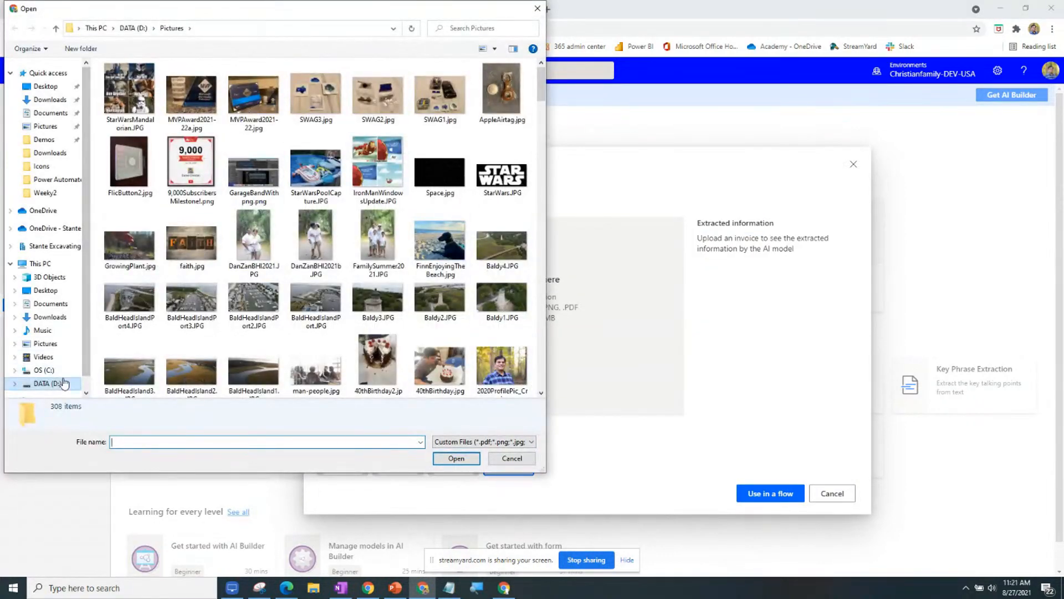
{"action": "scroll", "coordinate": [246, 279], "scroll_direction": "down", "scroll_amount": 2}
{"action": "scroll", "coordinate": [246, 278], "scroll_direction": "up", "scroll_amount": 3}
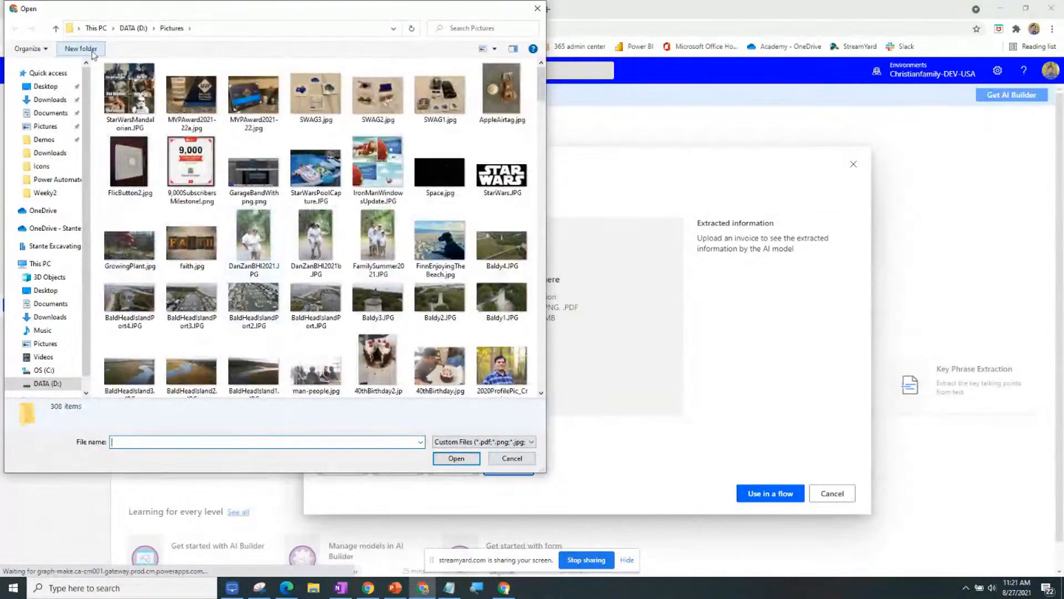
{"action": "left_click", "coordinate": [58, 78]}
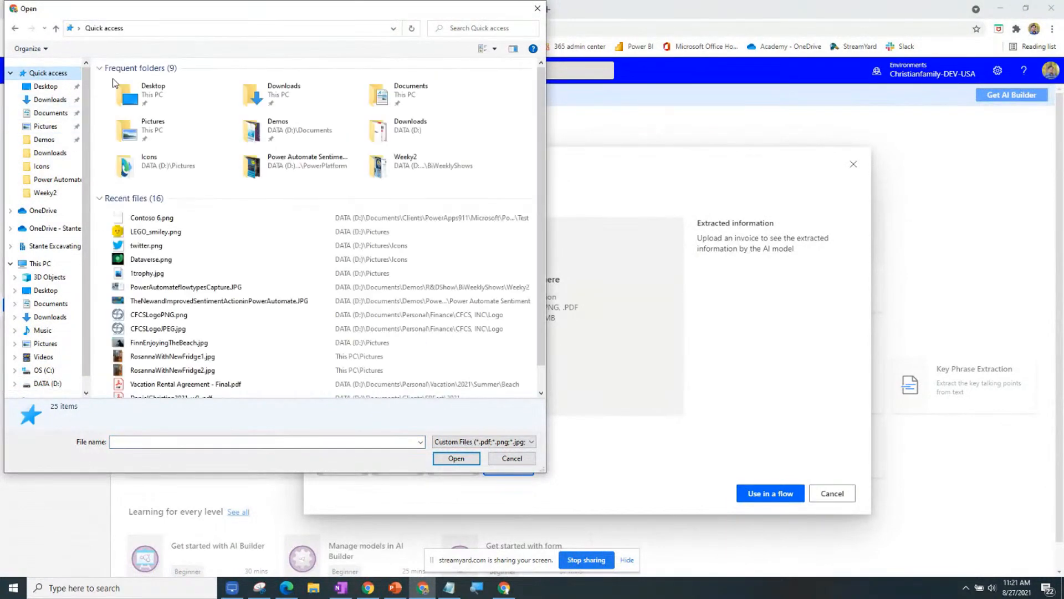
{"action": "left_click", "coordinate": [155, 219]}
{"action": "double_click", "coordinate": [154, 219]}
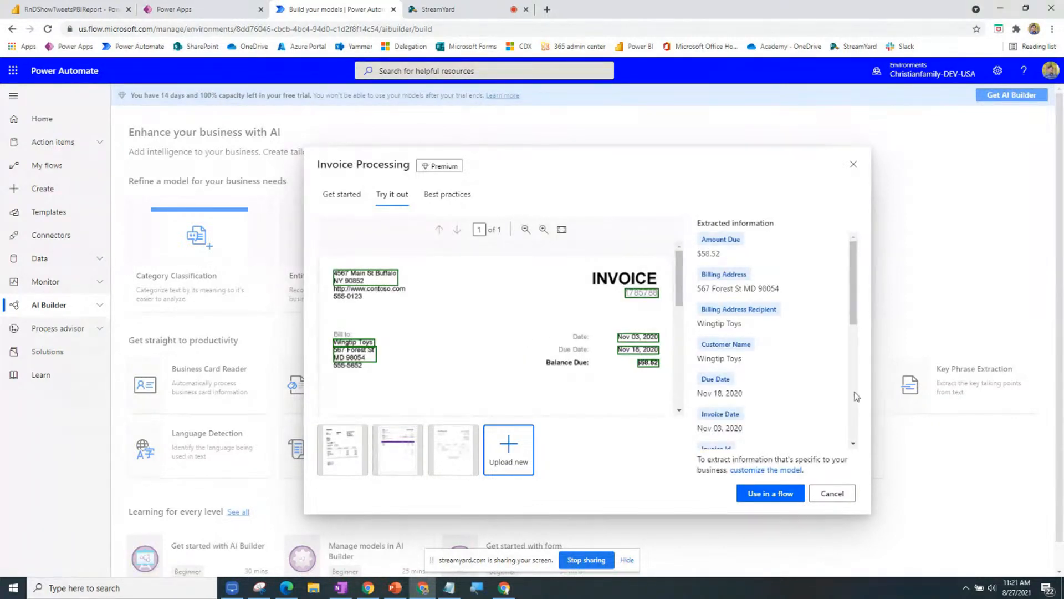
Review the extracted invoice fields, then use the model in a flow template.
{"action": "scroll", "coordinate": [823, 316], "scroll_direction": "down", "scroll_amount": 1}
{"action": "scroll", "coordinate": [823, 319], "scroll_direction": "down", "scroll_amount": 2}
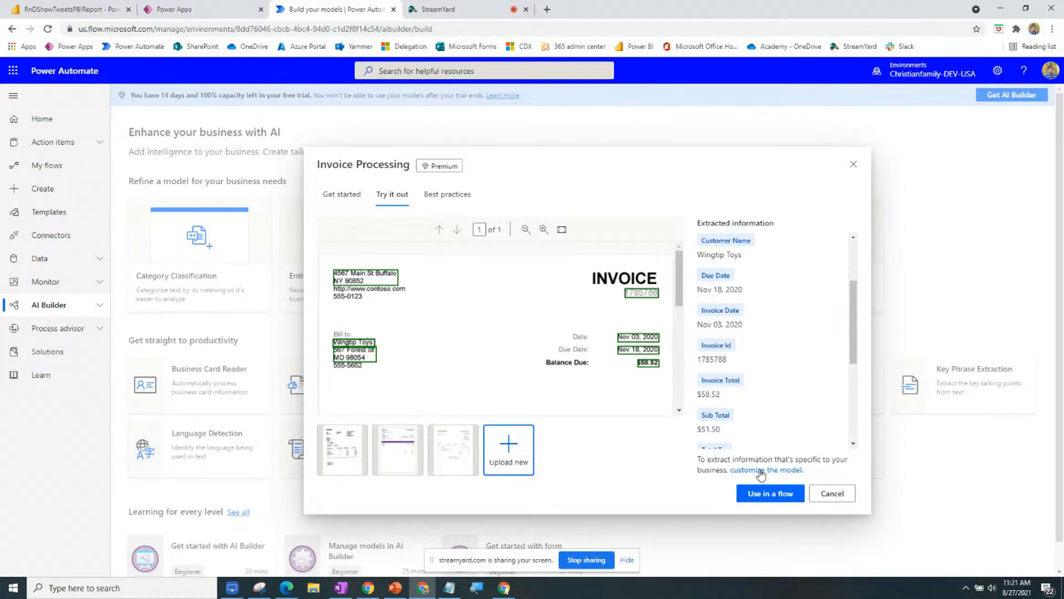
{"action": "left_click", "coordinate": [756, 495]}
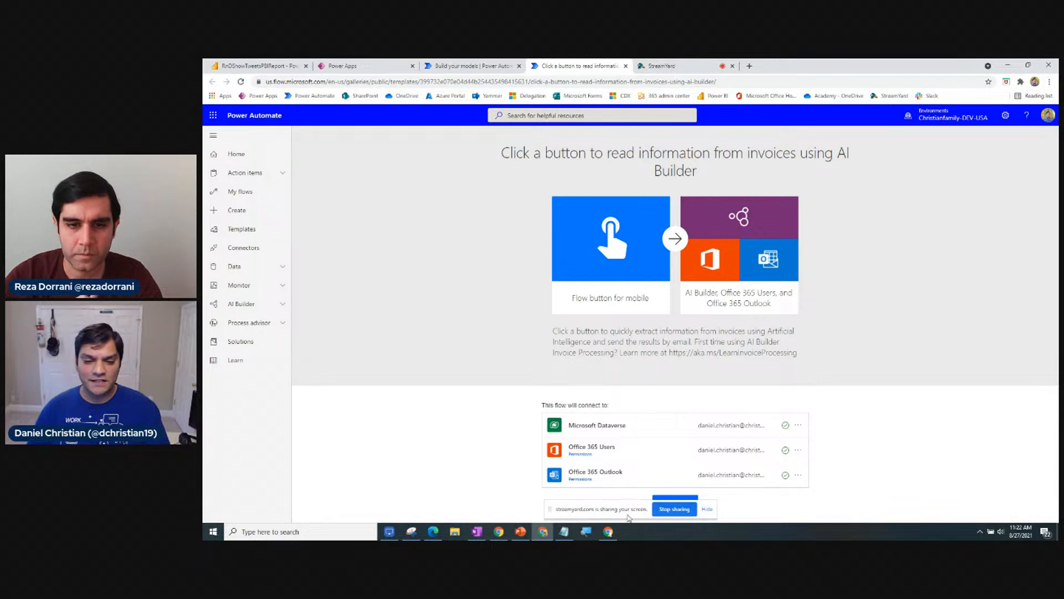
Move the screen-sharing notice aside and review the invoice flow's extraction and email actions.
{"action": "left_click_drag", "start_coordinate": [629, 517], "coordinate": [466, 475]}
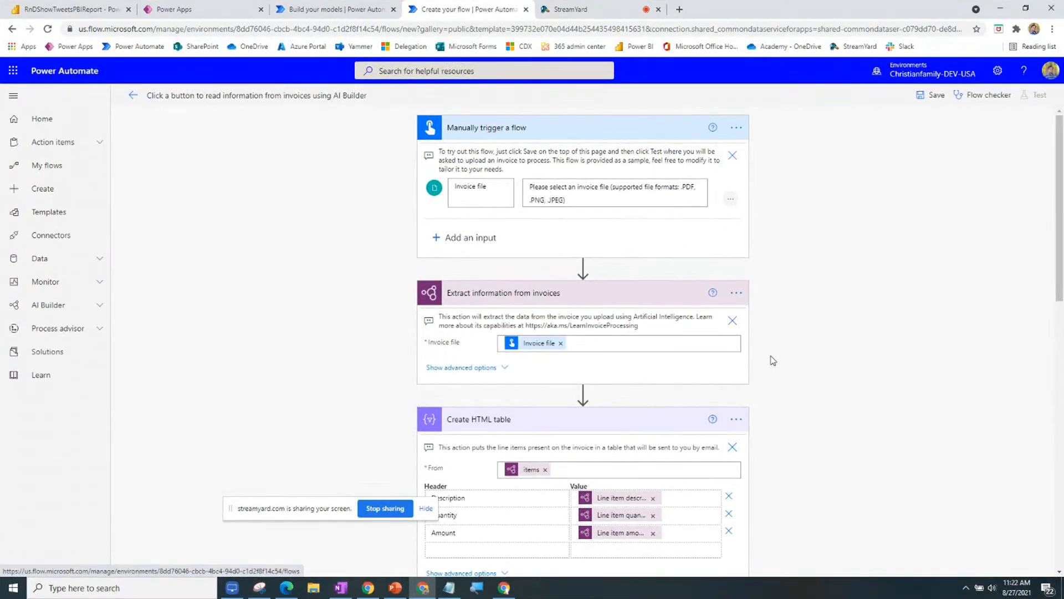
{"action": "scroll", "coordinate": [774, 361], "scroll_direction": "down", "scroll_amount": 1}
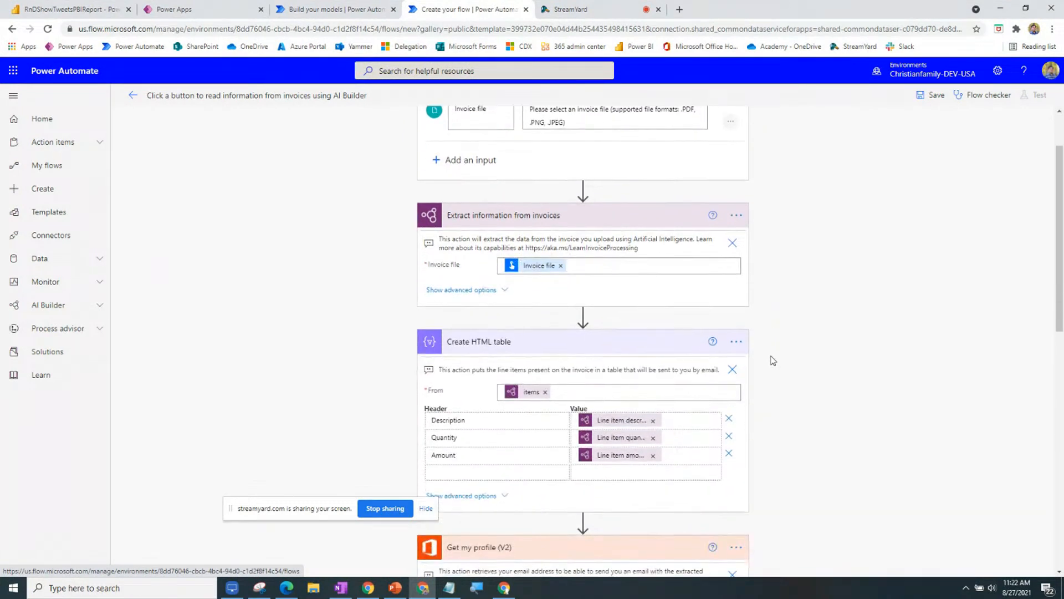
{"action": "scroll", "coordinate": [773, 360], "scroll_direction": "up", "scroll_amount": 1}
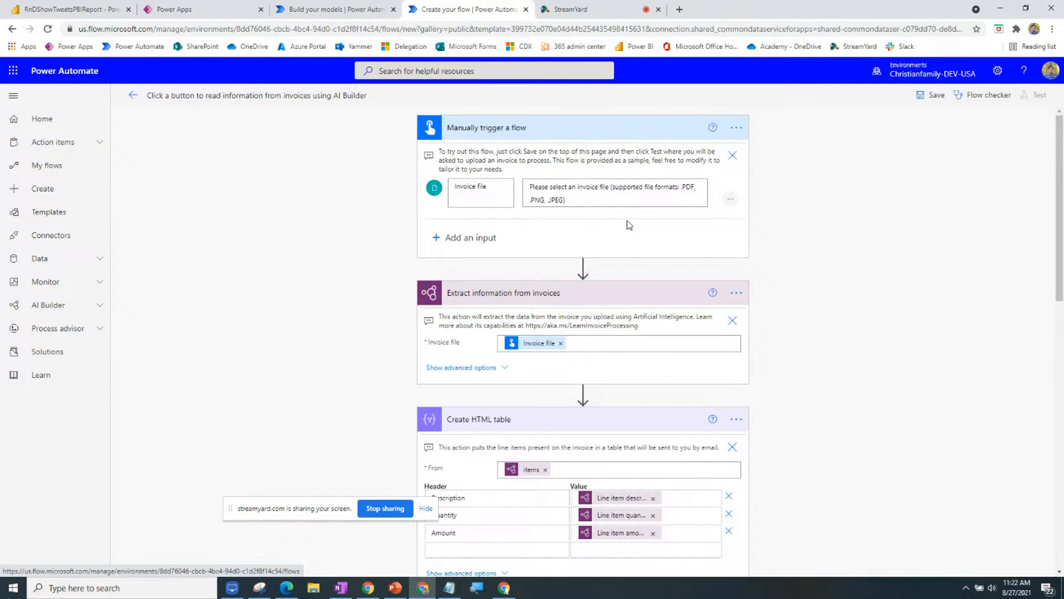
{"action": "scroll", "coordinate": [629, 225], "scroll_direction": "down", "scroll_amount": 3}
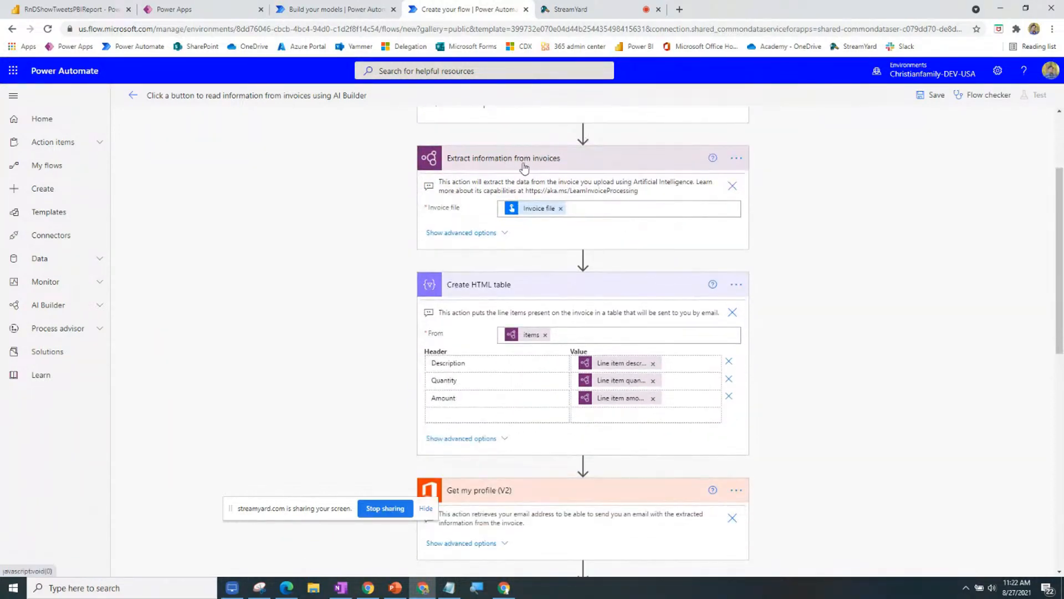
{"action": "scroll", "coordinate": [527, 363], "scroll_direction": "down", "scroll_amount": 4}
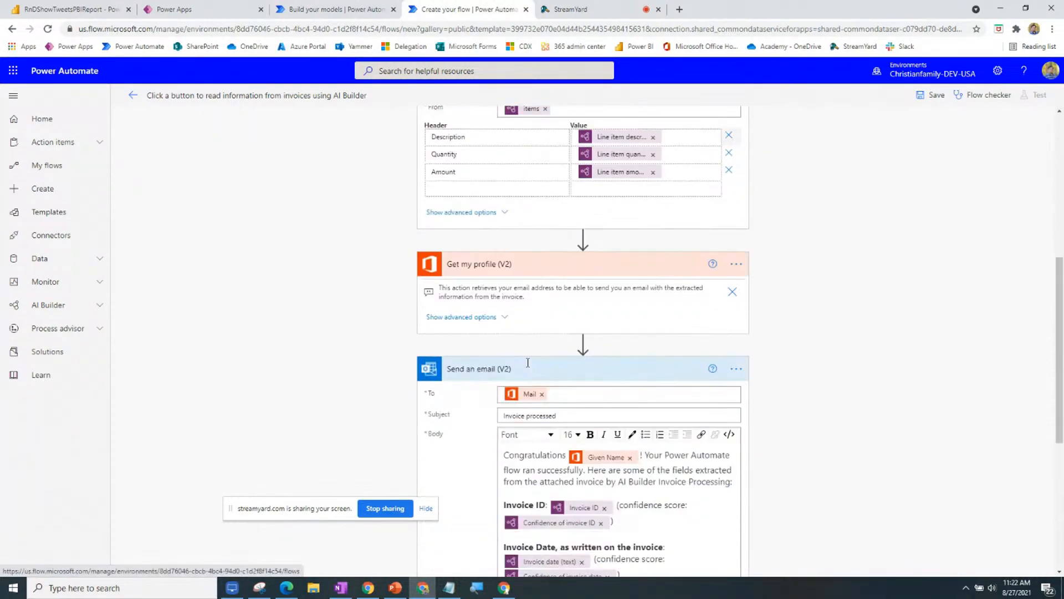
{"action": "scroll", "coordinate": [527, 363], "scroll_direction": "down", "scroll_amount": 1}
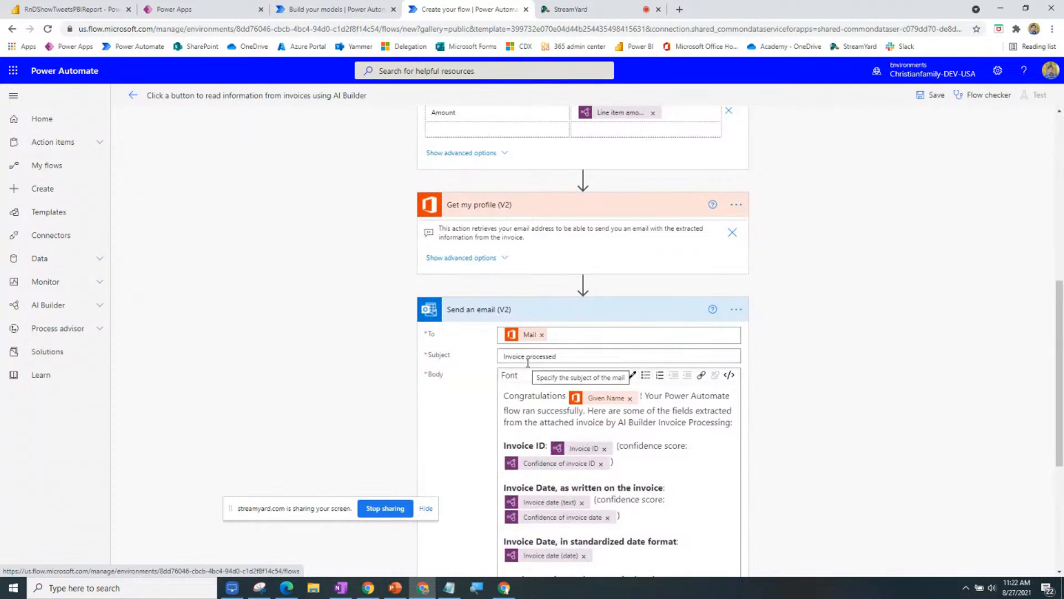
{"action": "scroll", "coordinate": [528, 363], "scroll_direction": "down", "scroll_amount": 5}
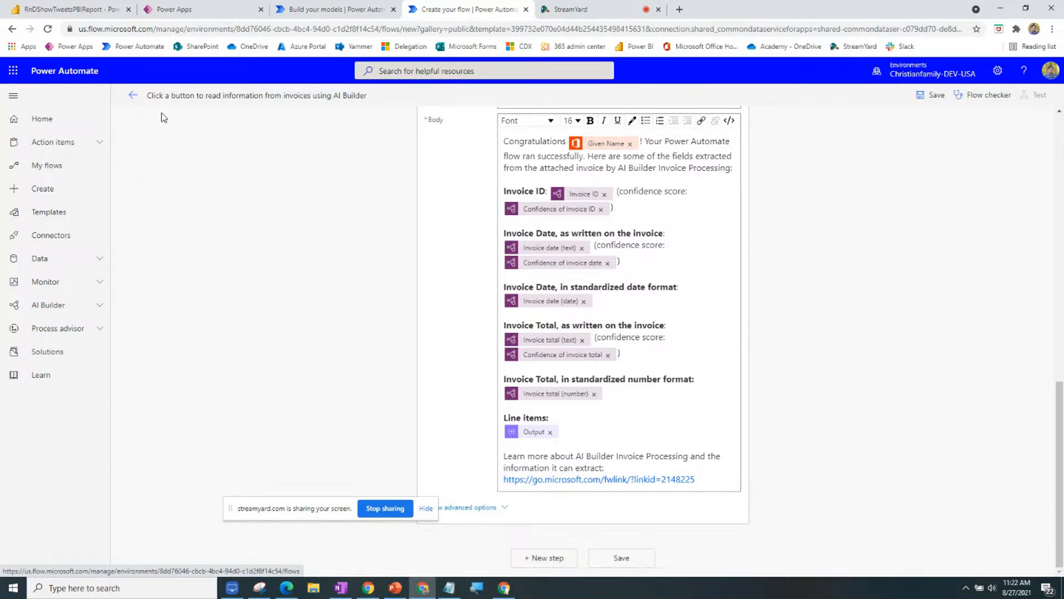
Leave the invoice flow without saving and return to My flows.
{"action": "left_click", "coordinate": [133, 95]}
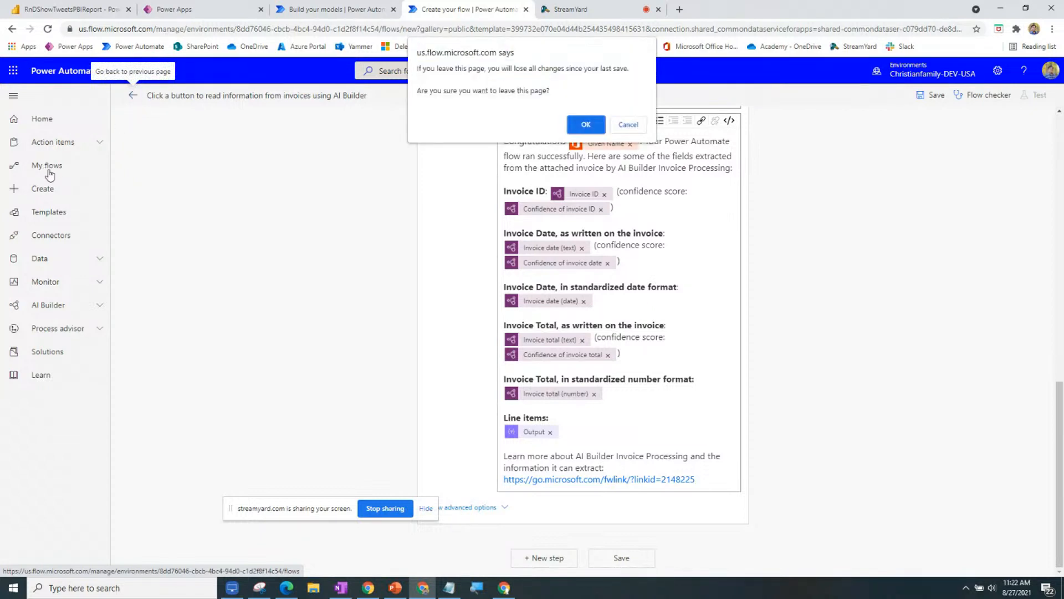
{"action": "left_click", "coordinate": [580, 124]}
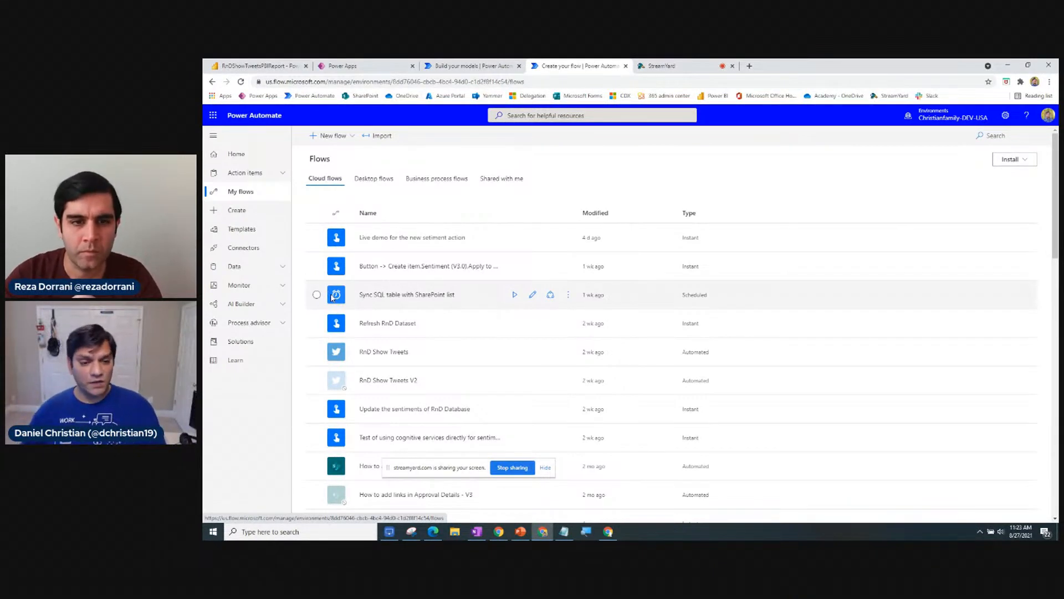
Create a blank Scheduled cloud flow, keeping frequency at Minute, and skip to the editor.
{"action": "left_click", "coordinate": [333, 137]}
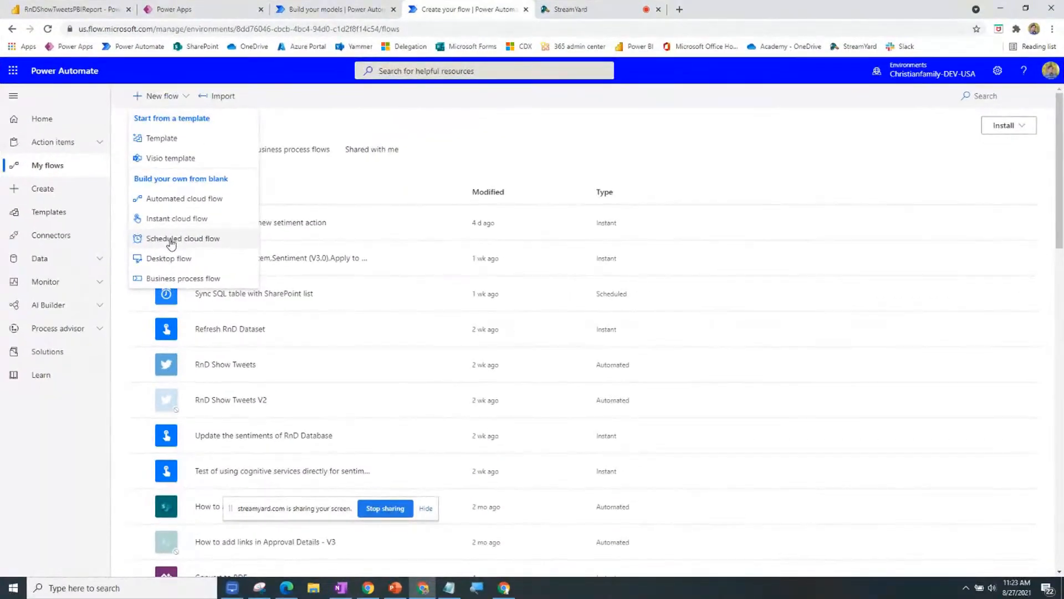
{"action": "left_click", "coordinate": [171, 244]}
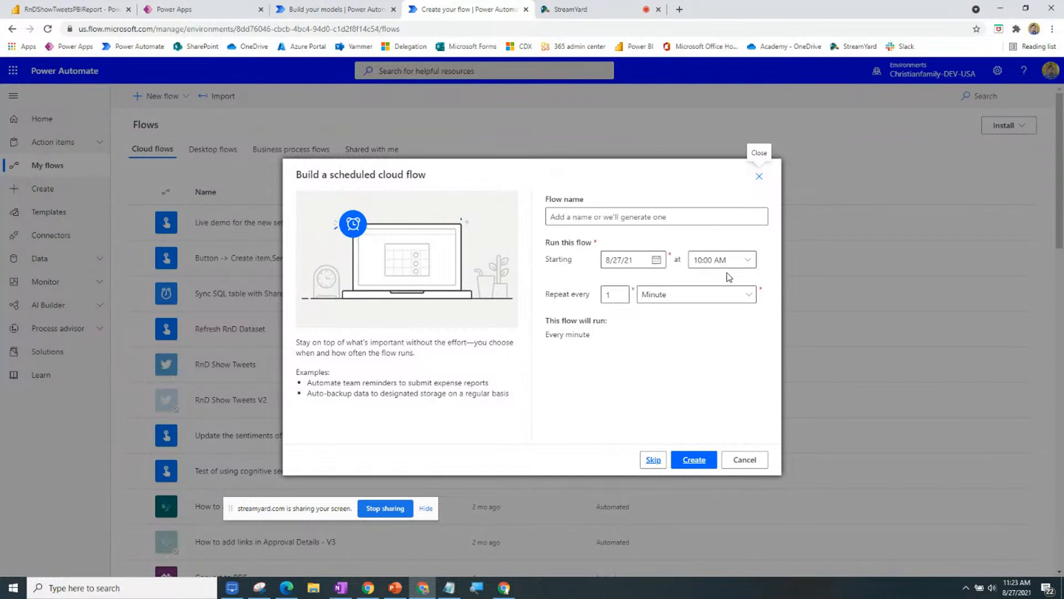
{"action": "left_click", "coordinate": [717, 302]}
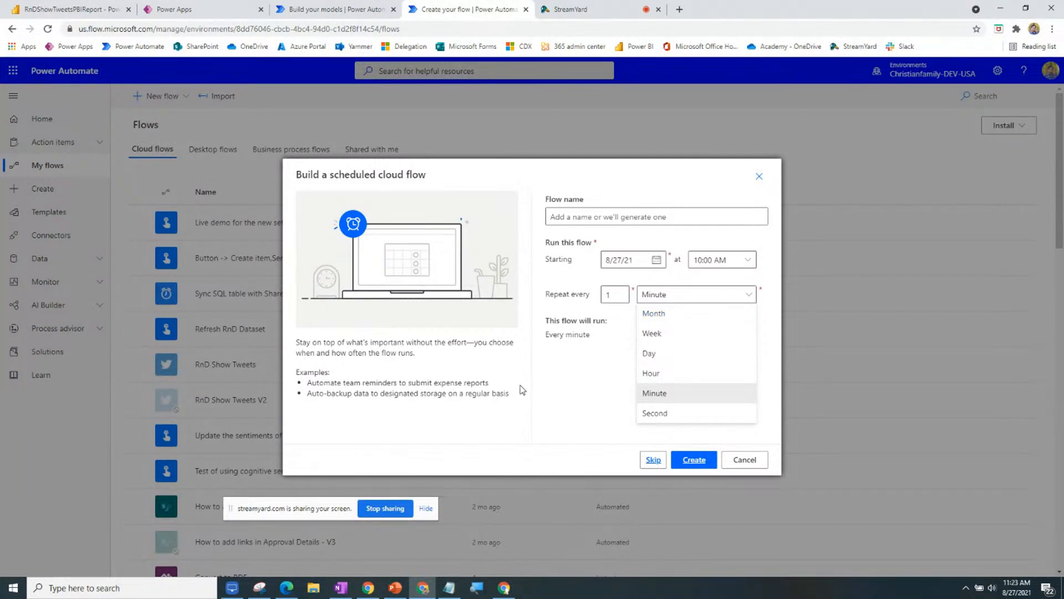
{"action": "left_click", "coordinate": [564, 385]}
{"action": "left_click", "coordinate": [653, 461]}
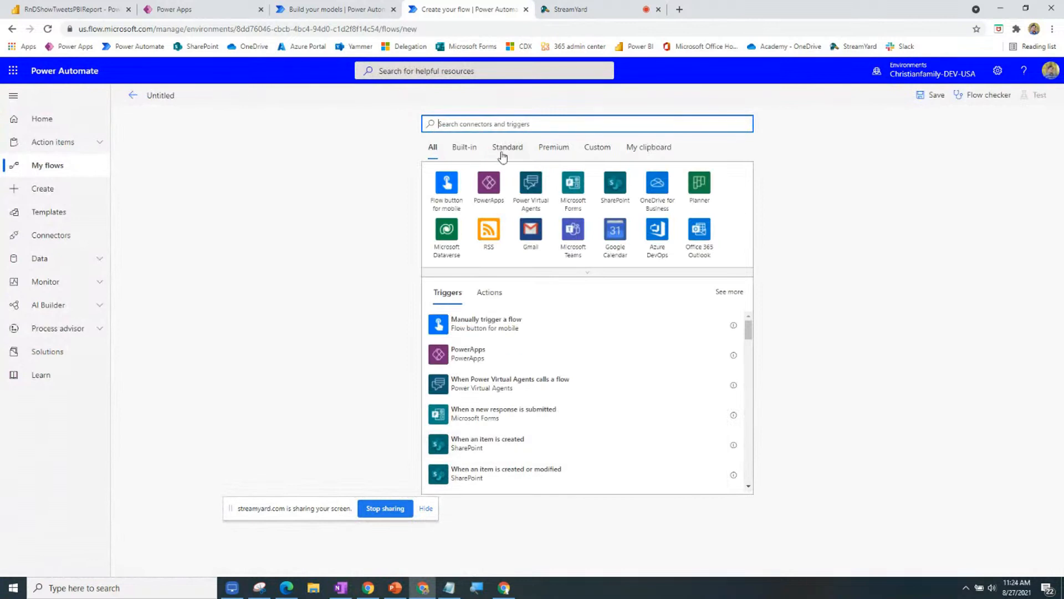
Search 'sche' and add the Schedule connector's Recurrence trigger.
{"action": "type", "text": "sche"}
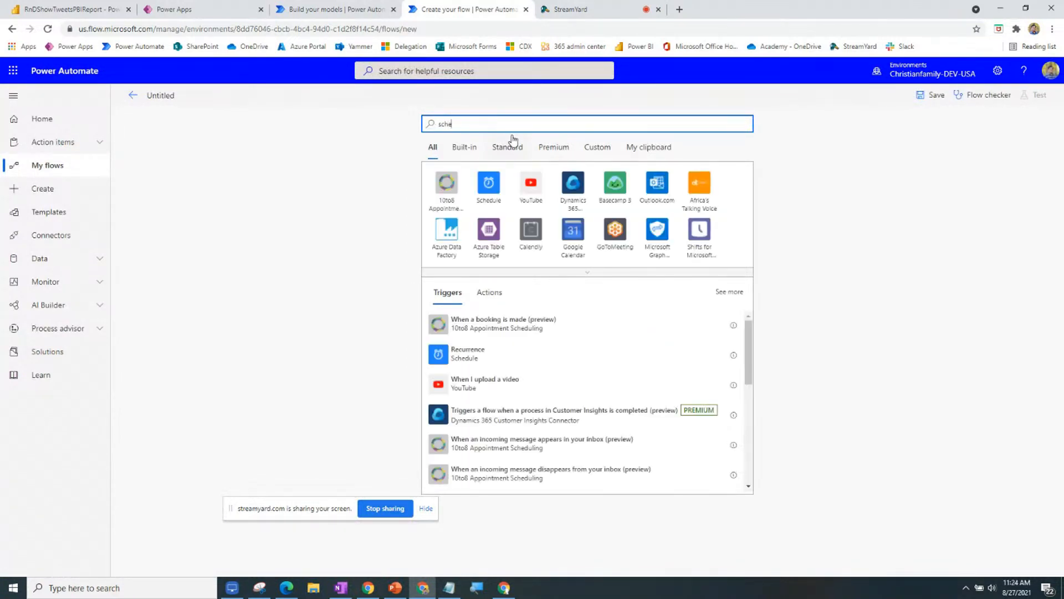
{"action": "left_click", "coordinate": [491, 184]}
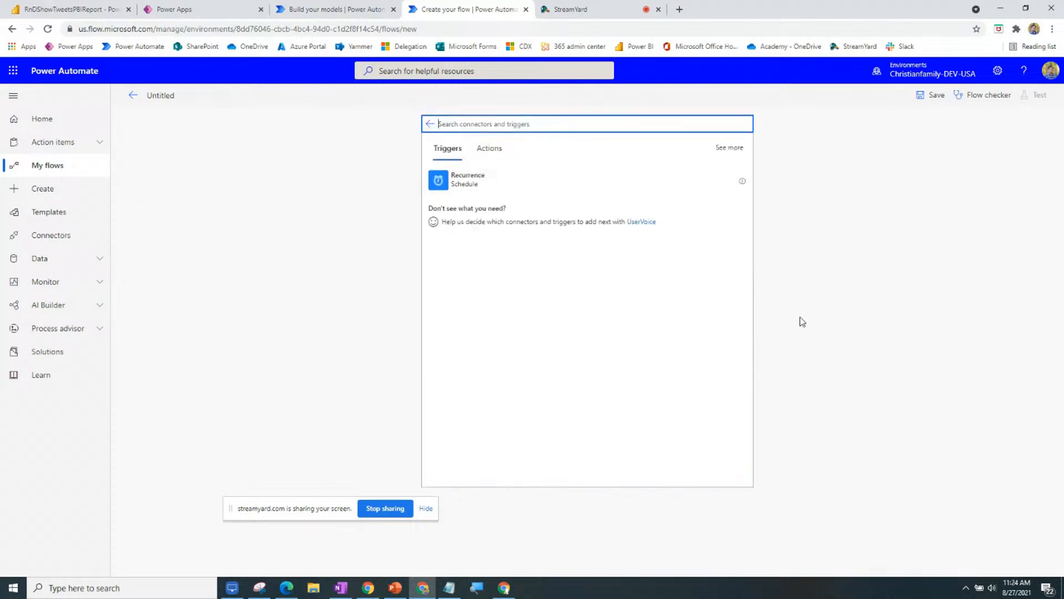
{"action": "left_click", "coordinate": [490, 182]}
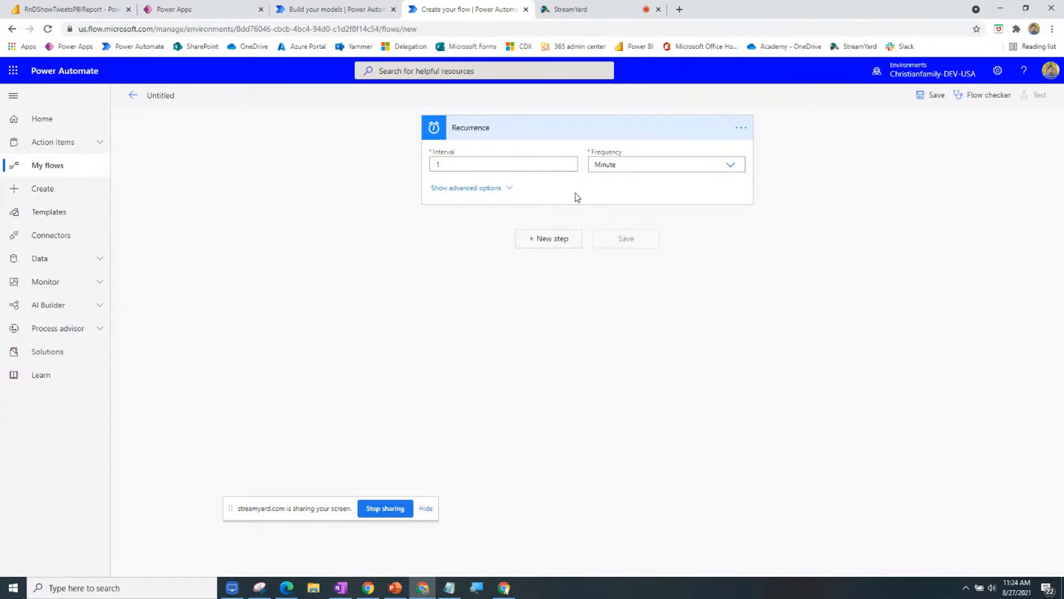
Set the Recurrence time zone to (UTC-05:00) Eastern Time (US & Canada).
{"action": "left_click", "coordinate": [484, 194]}
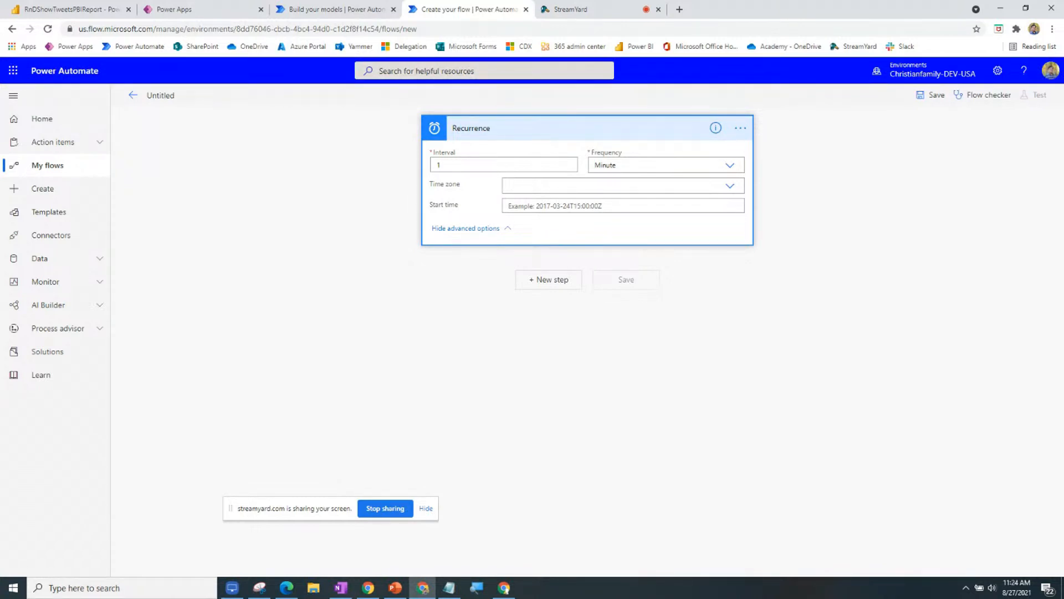
{"action": "key", "text": "alt+Tab"}
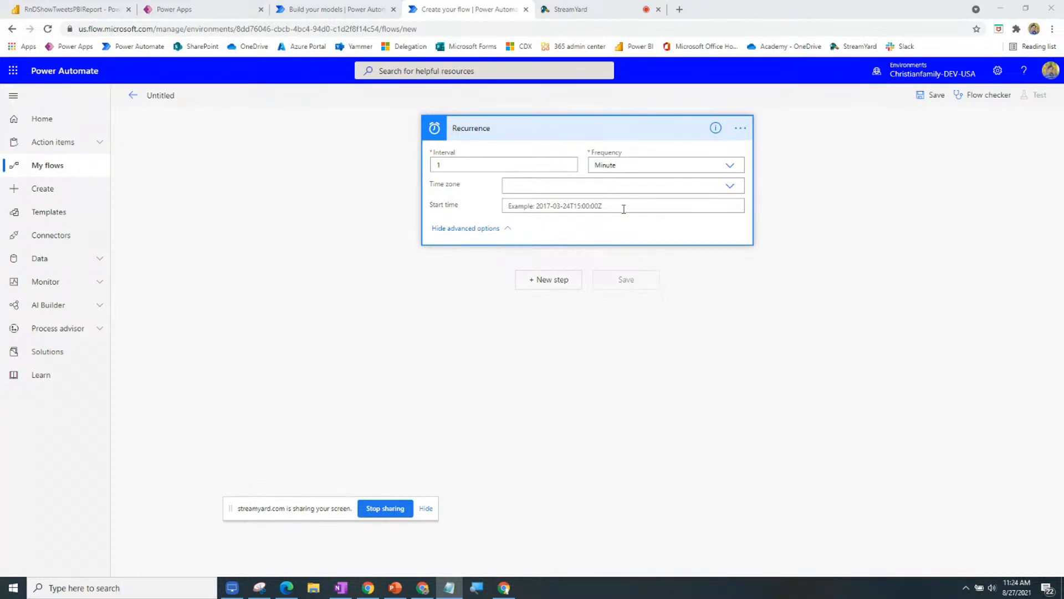
{"action": "left_click", "coordinate": [648, 190]}
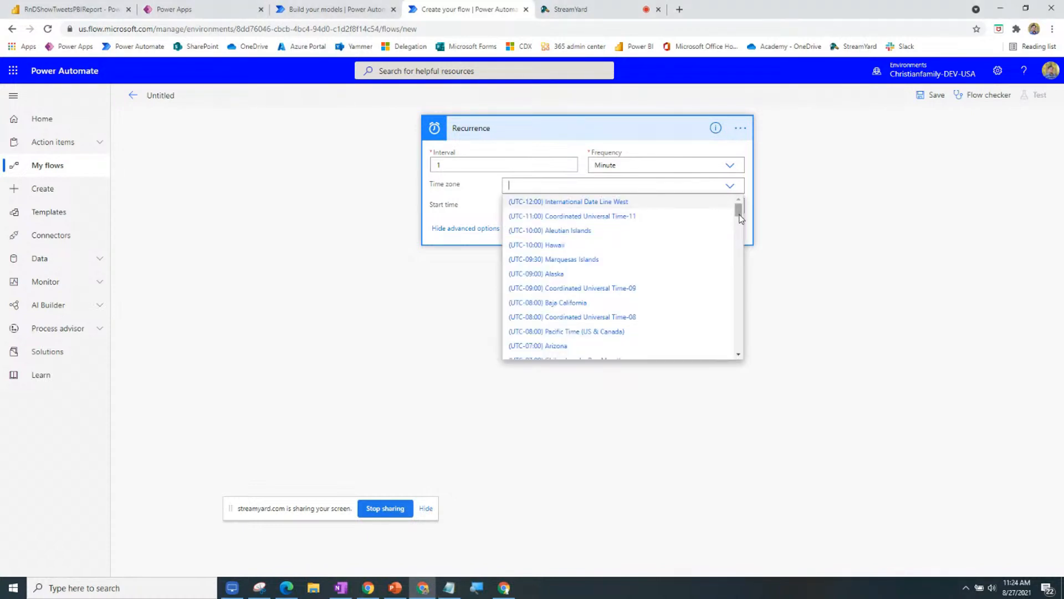
{"action": "left_click_drag", "start_coordinate": [741, 216], "coordinate": [731, 238]}
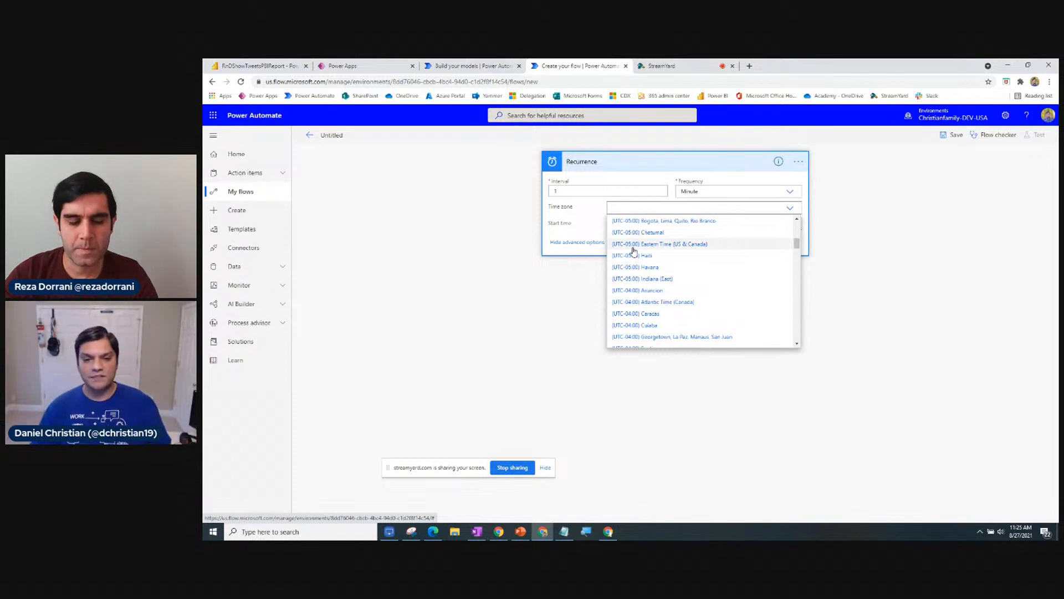
{"action": "left_click", "coordinate": [660, 244]}
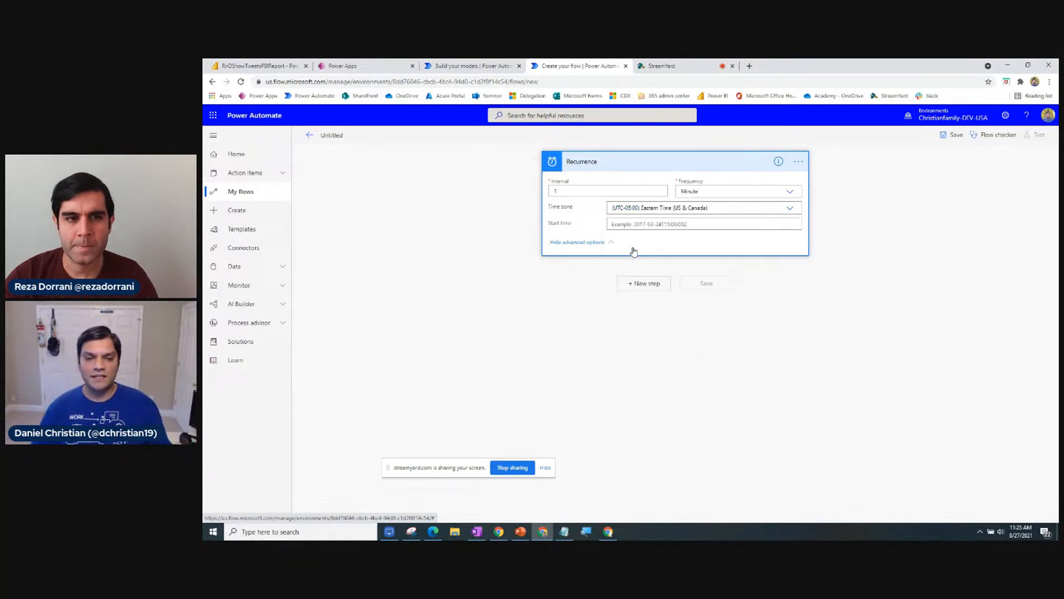
{"action": "left_click", "coordinate": [700, 225]}
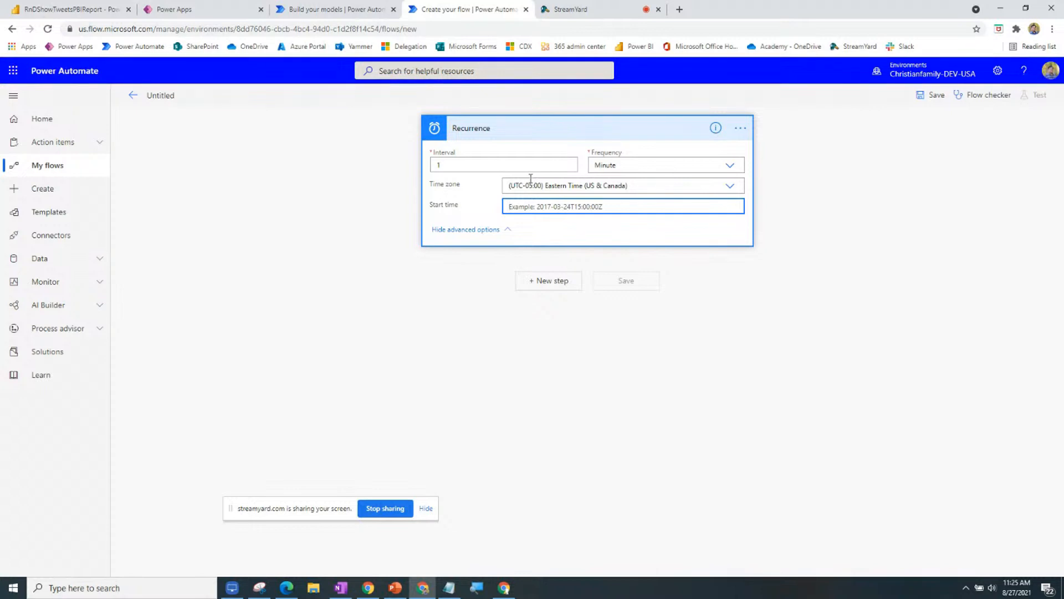
Change the Recurrence frequency to Day, after briefly choosing Hour.
{"action": "left_click", "coordinate": [622, 163]}
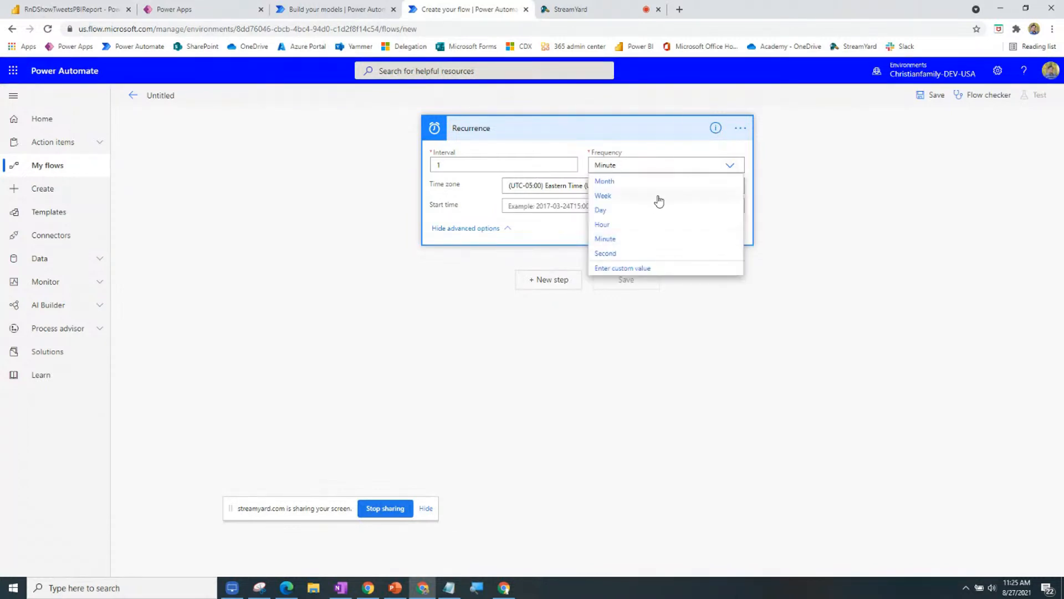
{"action": "left_click", "coordinate": [643, 225]}
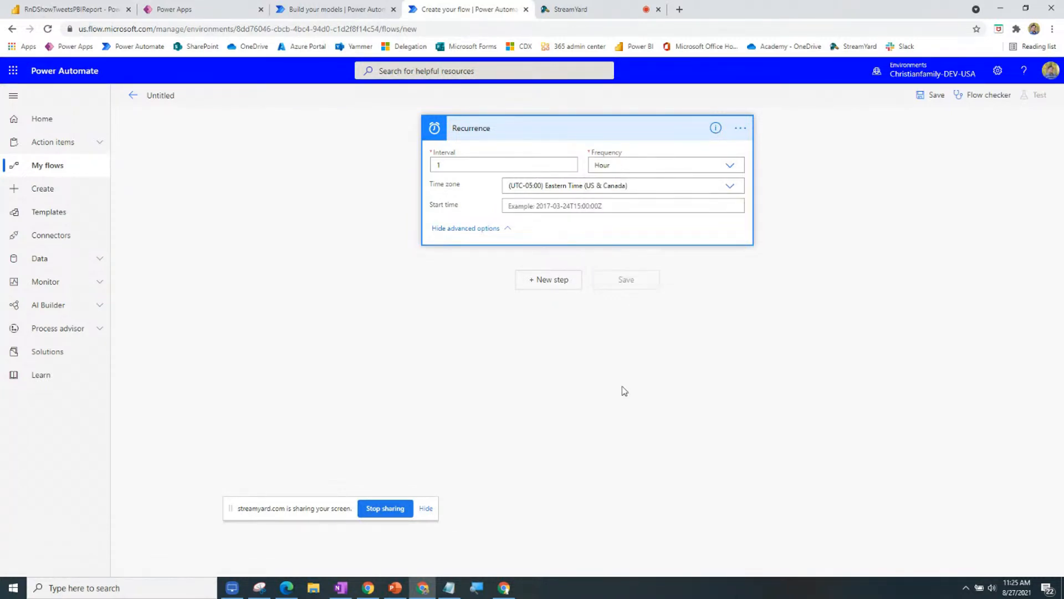
{"action": "left_click", "coordinate": [708, 163]}
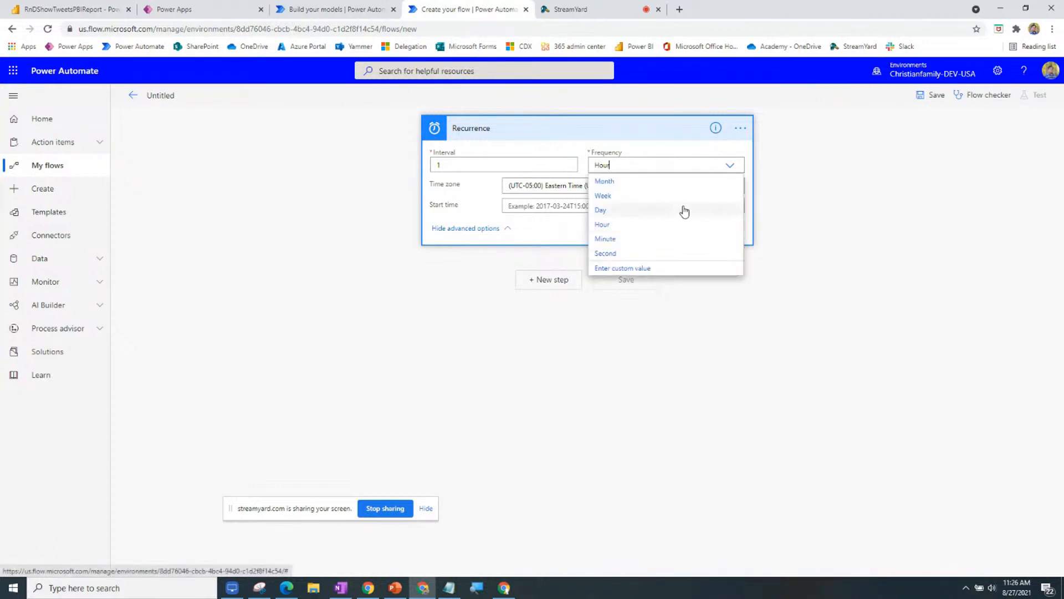
{"action": "left_click", "coordinate": [684, 211]}
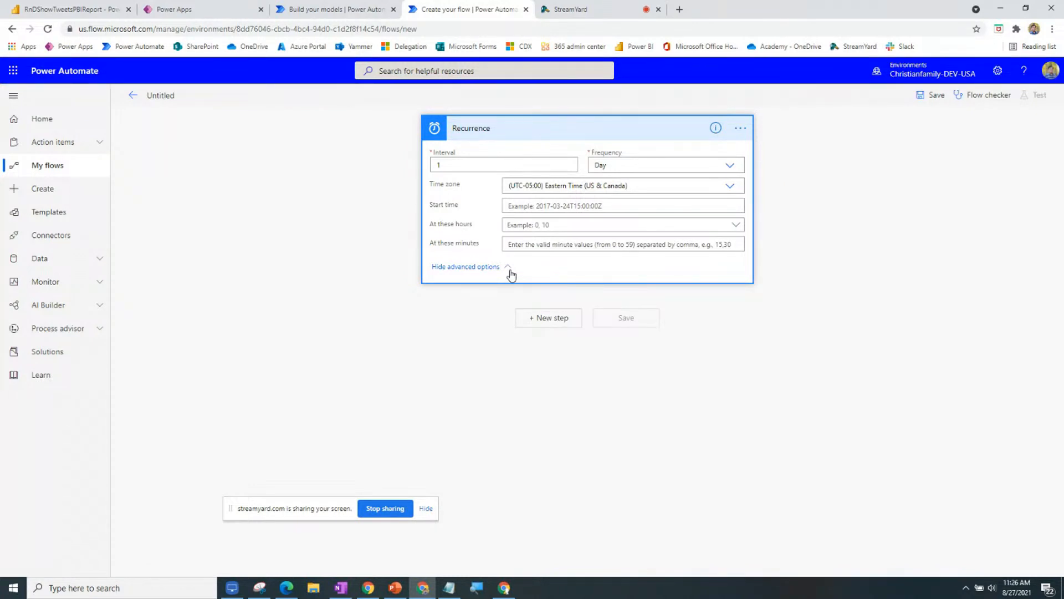
Set the Recurrence trigger's run hour to 23 so it runs at 23:00 daily.
{"action": "left_click", "coordinate": [742, 226]}
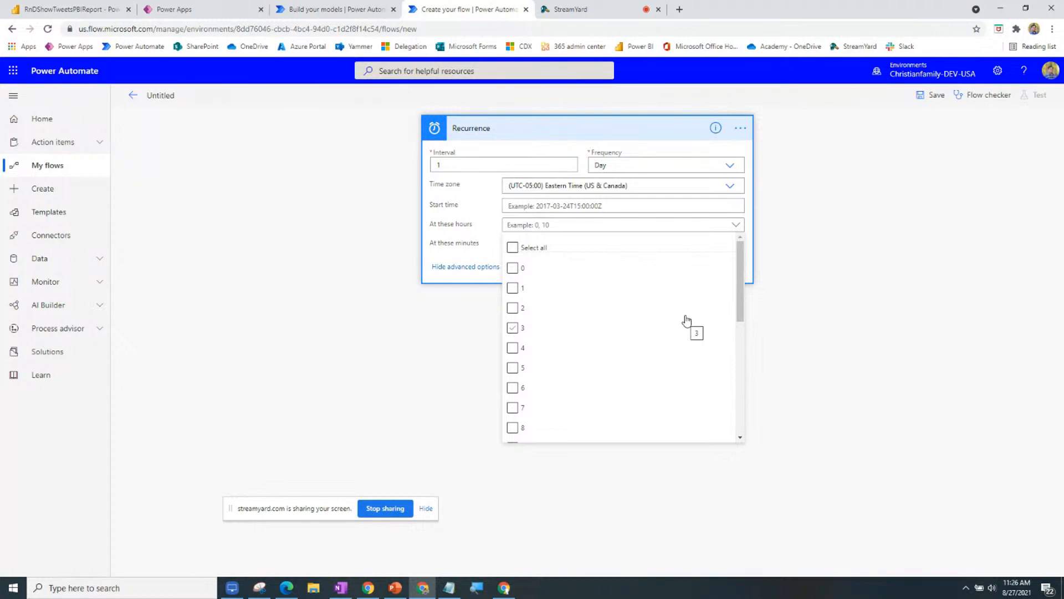
{"action": "scroll", "coordinate": [723, 344], "scroll_direction": "down", "scroll_amount": 5}
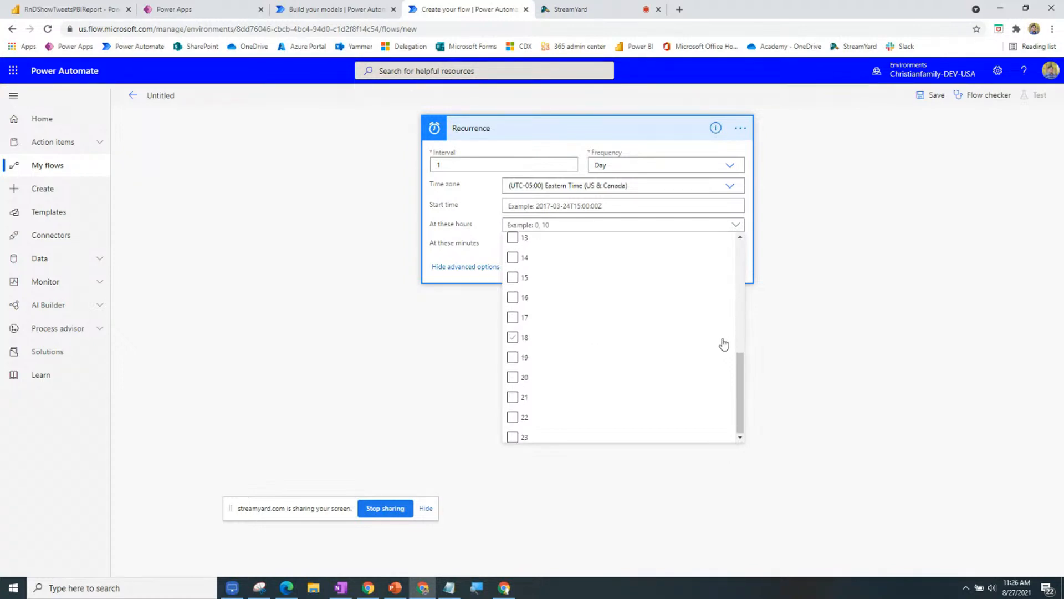
{"action": "left_click", "coordinate": [513, 438]}
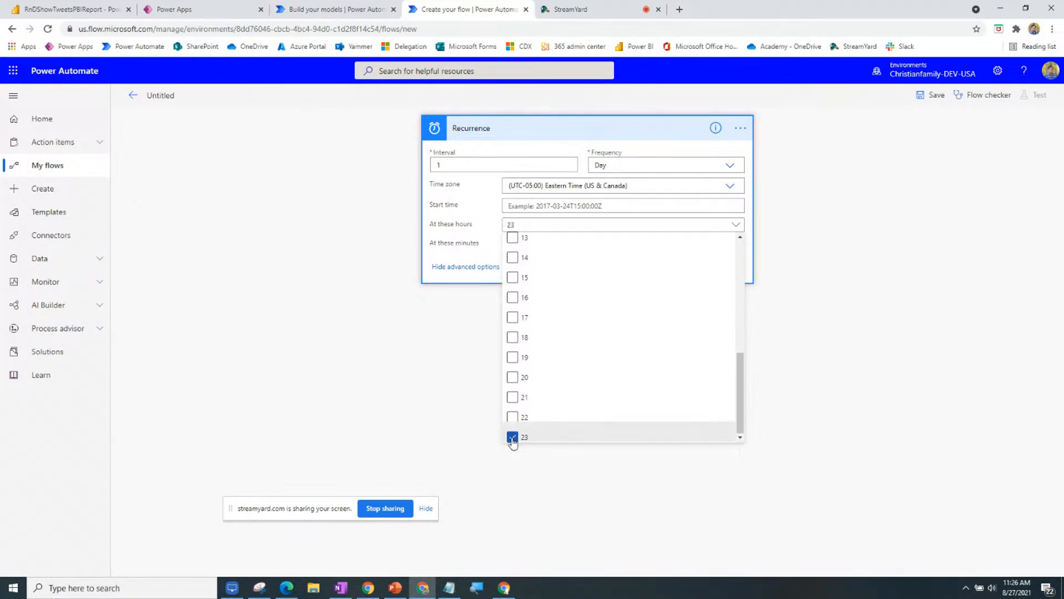
{"action": "left_click", "coordinate": [451, 431]}
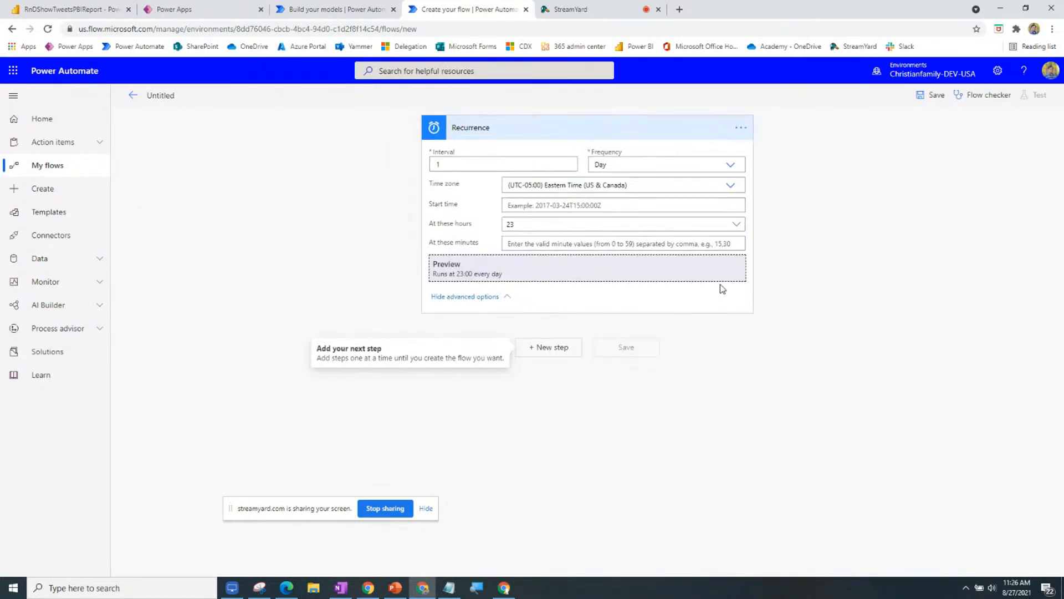
{"action": "left_click", "coordinate": [725, 244]}
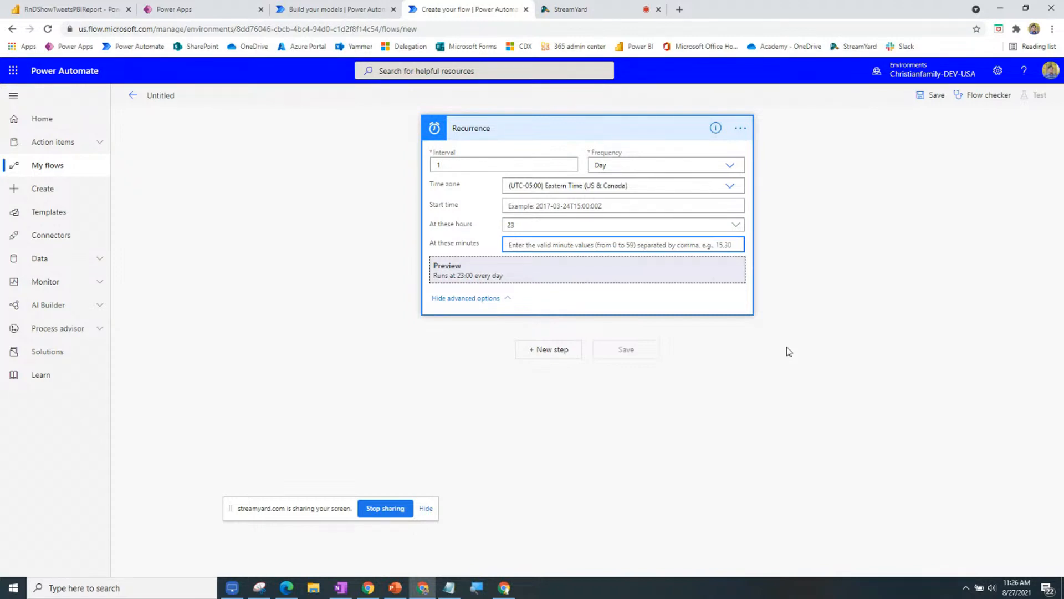
Enter minutes 15,30,45 so the trigger runs at 23:15, 23:30 and 23:45 every day.
{"action": "type", "text": "15,"}
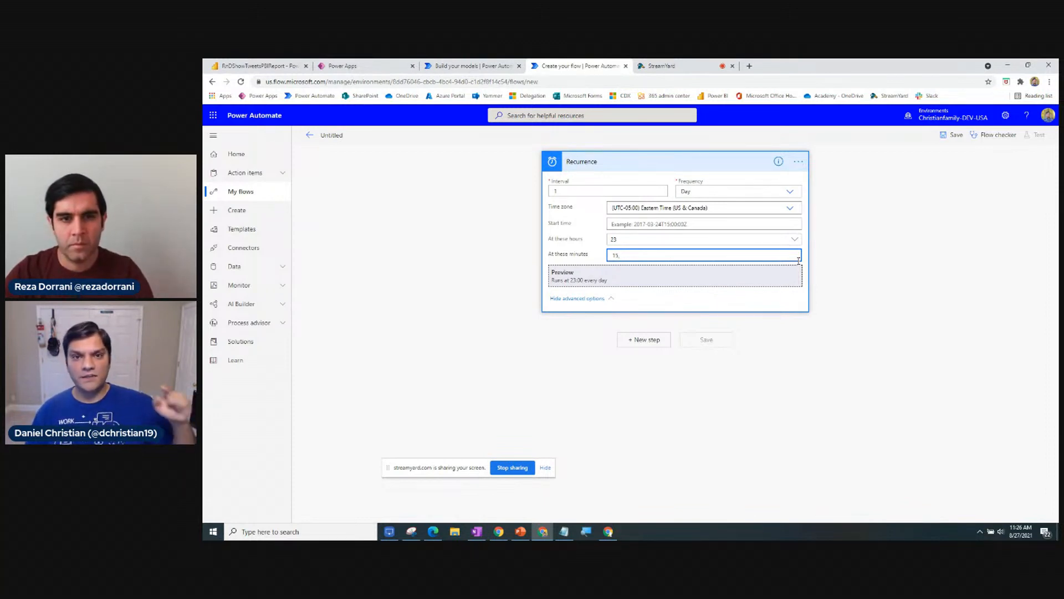
{"action": "type", "text": "30"}
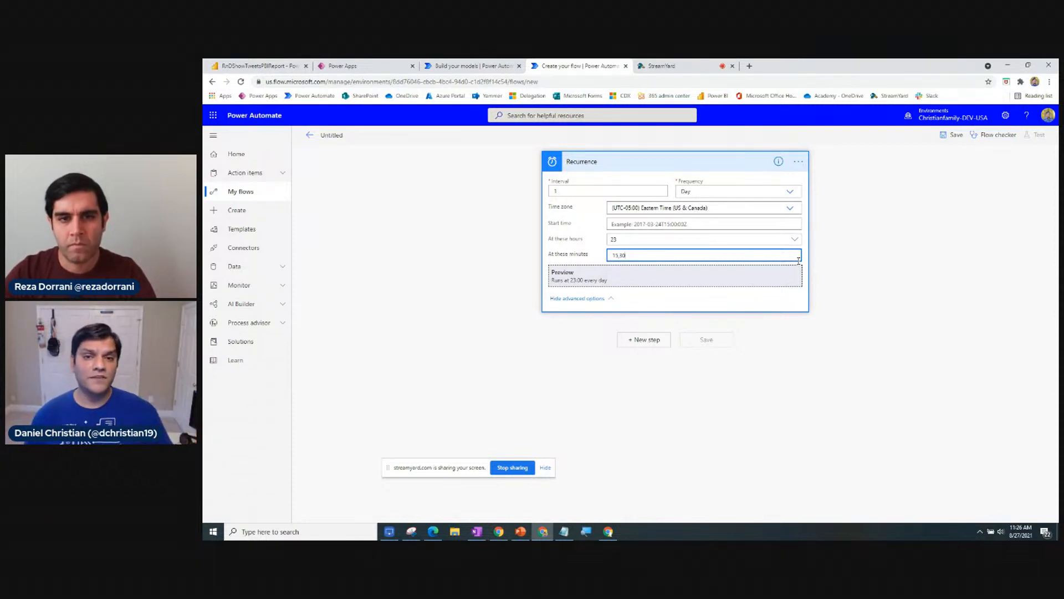
{"action": "type", "text": ","}
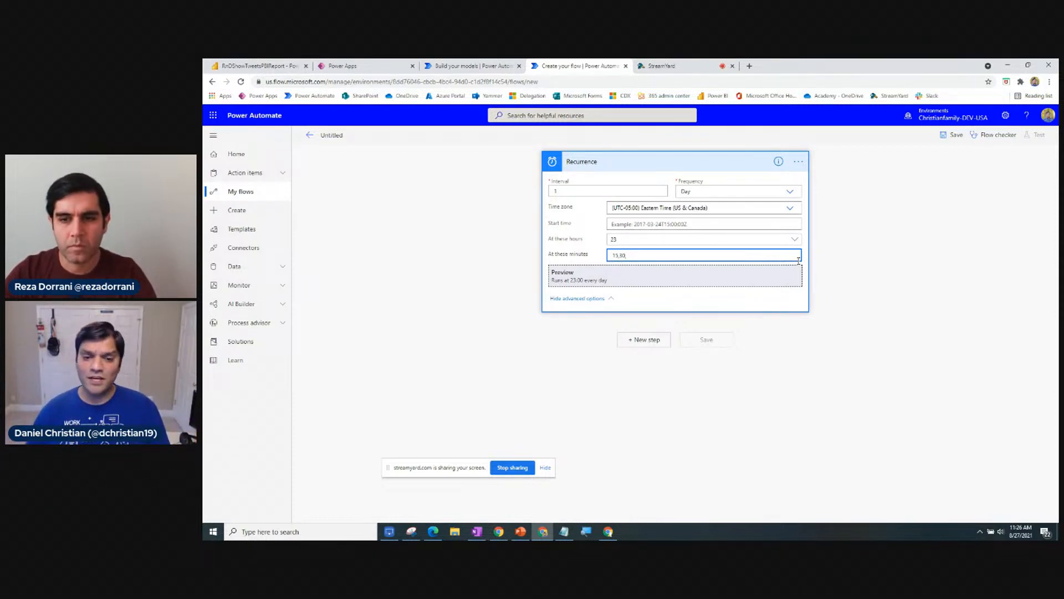
{"action": "type", "text": "45"}
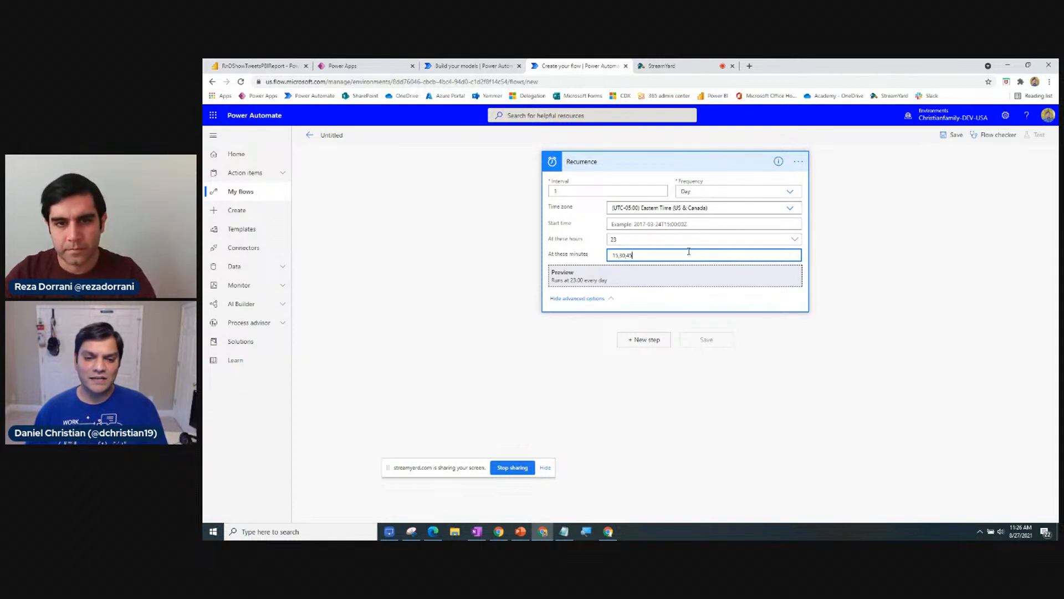
{"action": "left_click", "coordinate": [673, 311]}
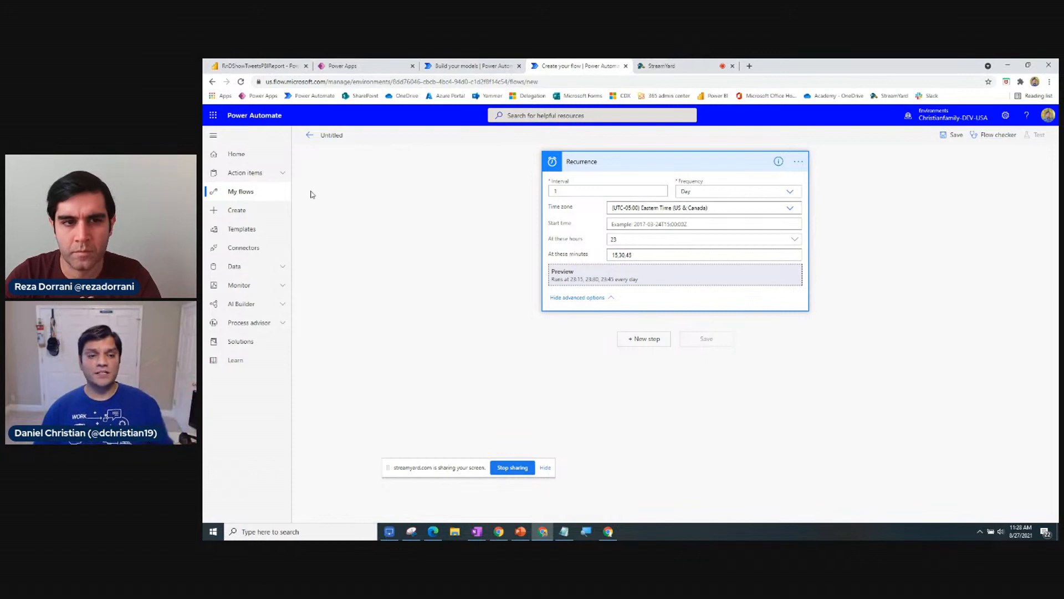
Leave the unsaved untitled flow despite its errors and return to My flows.
{"action": "left_click", "coordinate": [306, 143]}
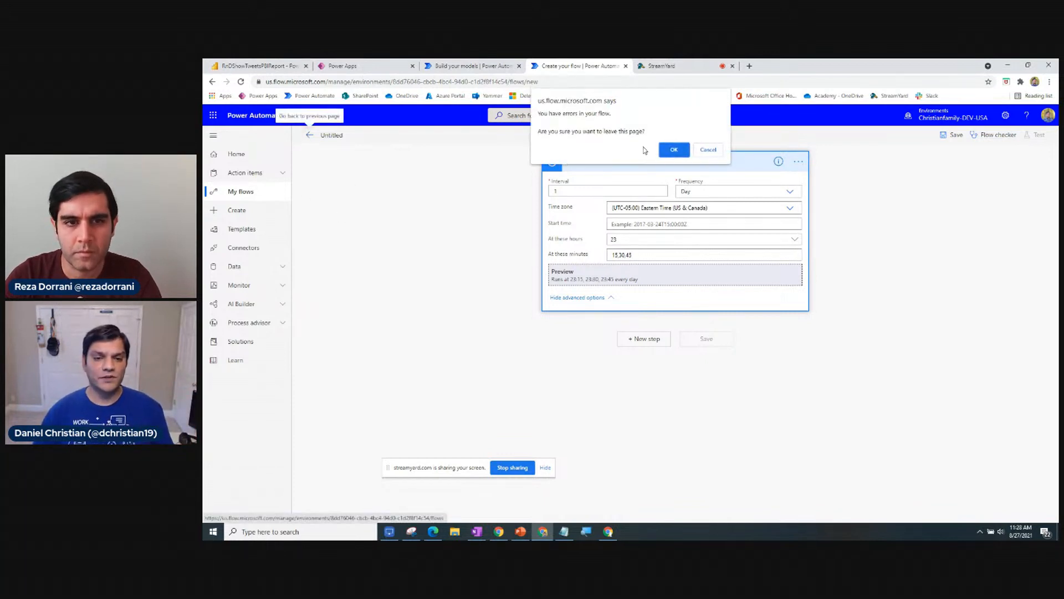
{"action": "left_click", "coordinate": [656, 146]}
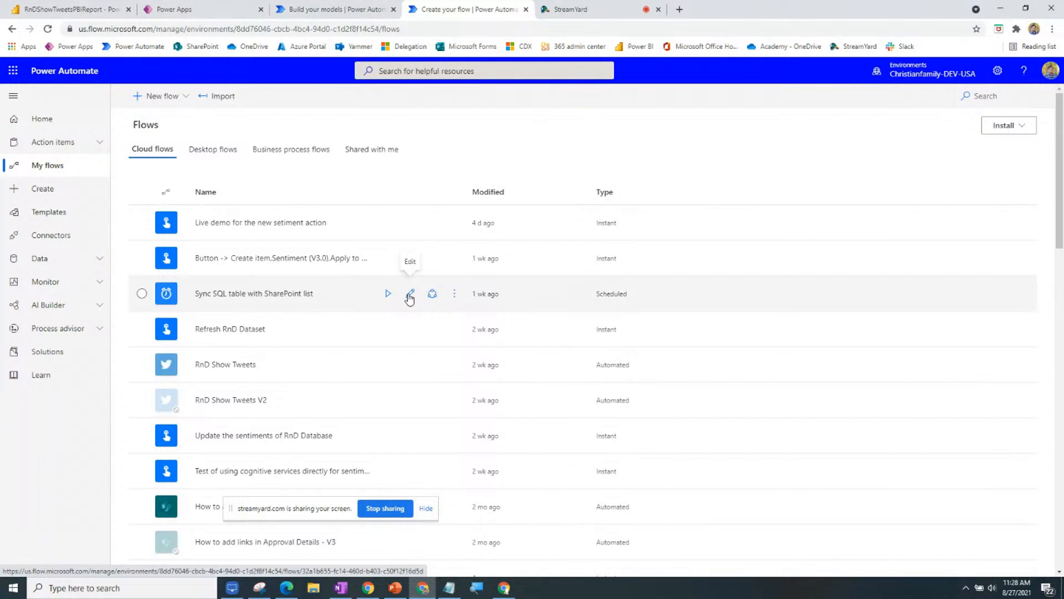
Open the Sync SQL table with SharePoint list flow for editing and delete its Recurrence trigger.
{"action": "left_click", "coordinate": [409, 295]}
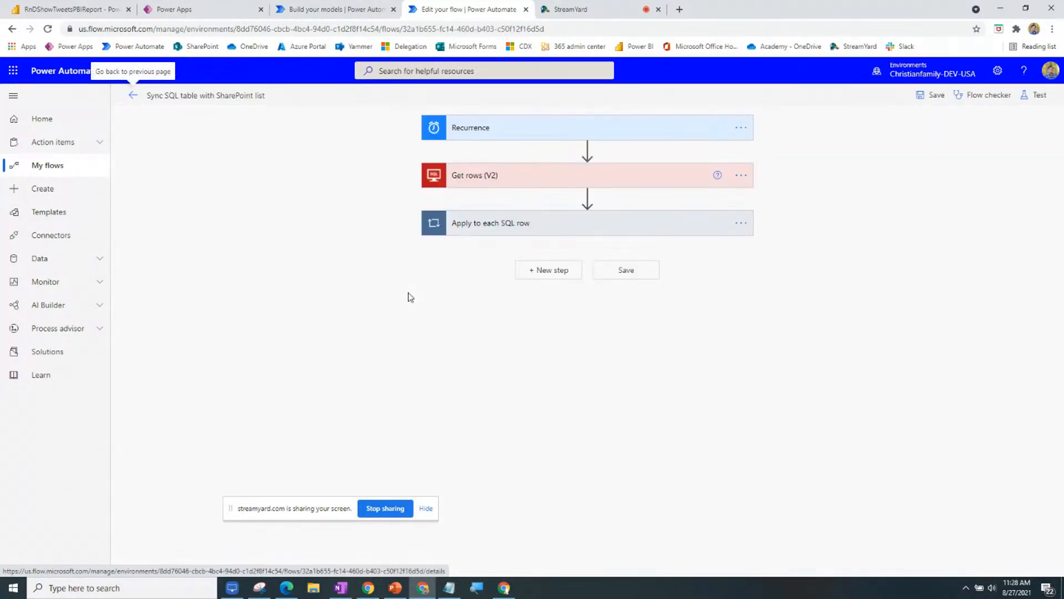
{"action": "left_click", "coordinate": [631, 133]}
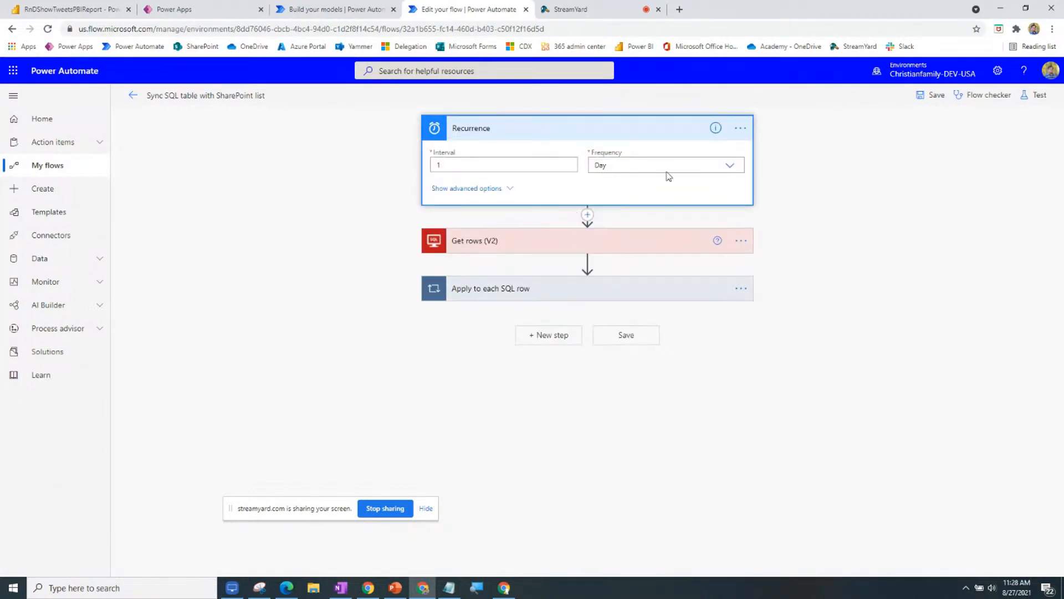
{"action": "left_click", "coordinate": [751, 129]}
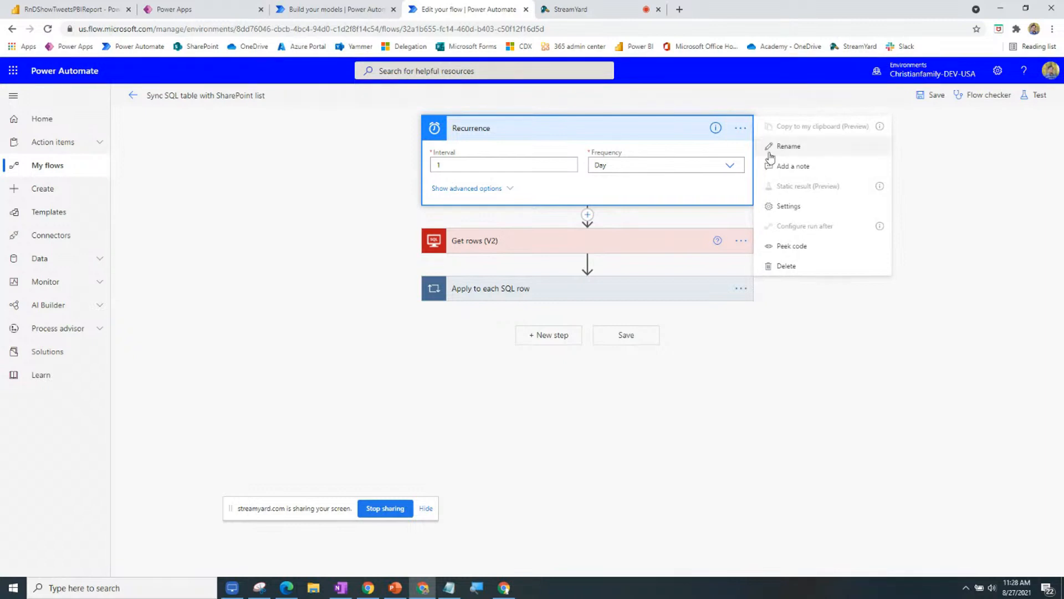
{"action": "left_click", "coordinate": [786, 266]}
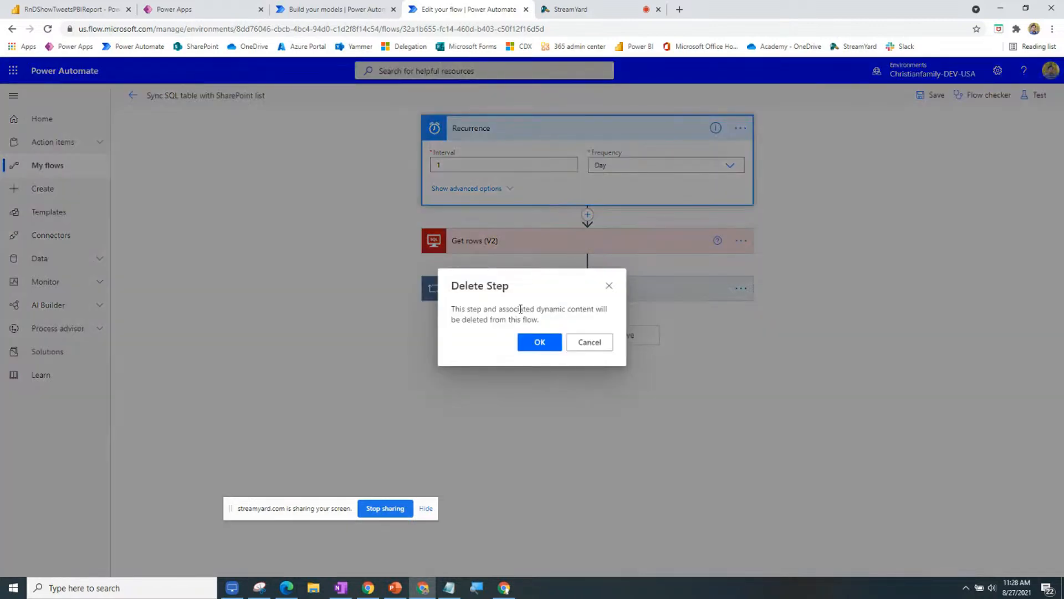
{"action": "left_click", "coordinate": [540, 340]}
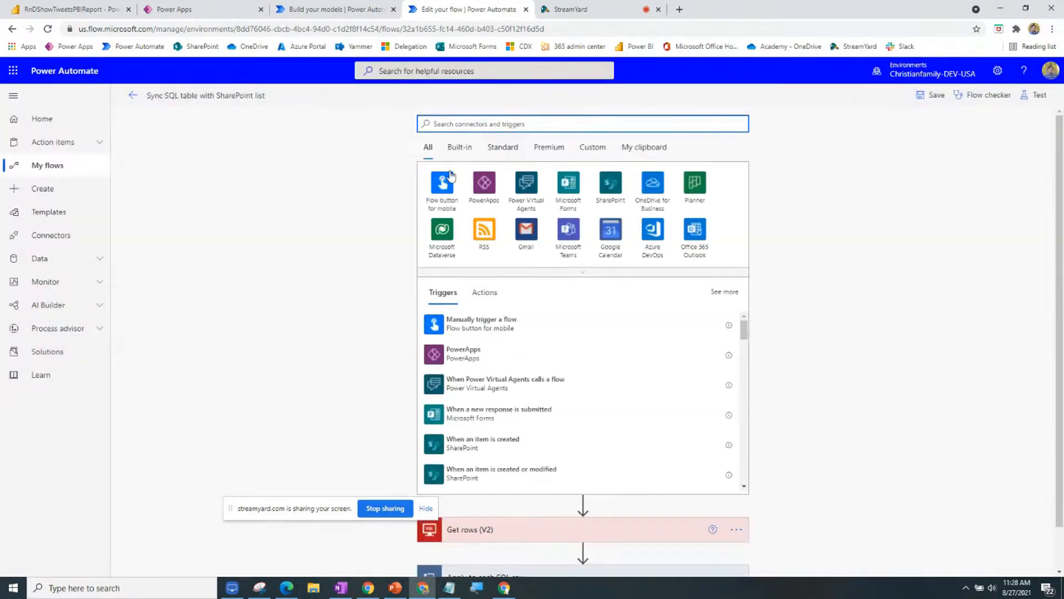
Add a Manually trigger a flow trigger, then delete it as well.
{"action": "left_click", "coordinate": [444, 184]}
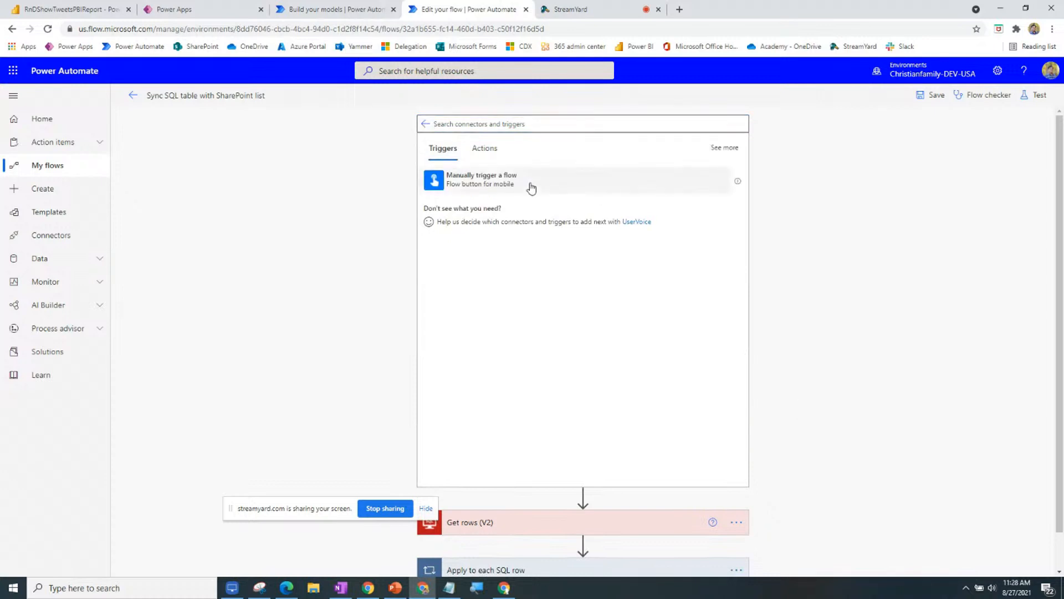
{"action": "left_click", "coordinate": [530, 184]}
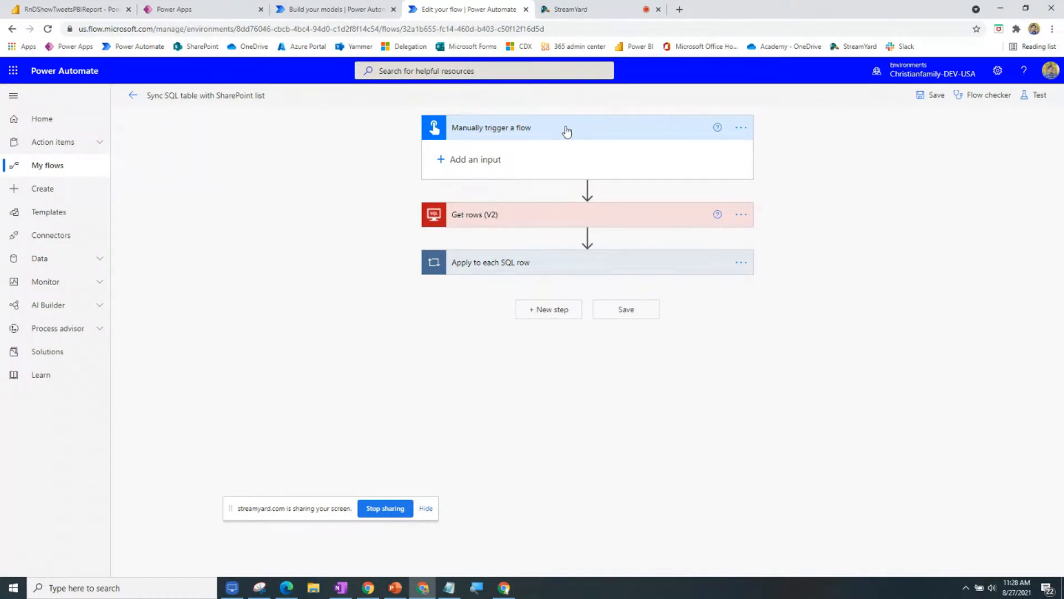
{"action": "left_click", "coordinate": [743, 128]}
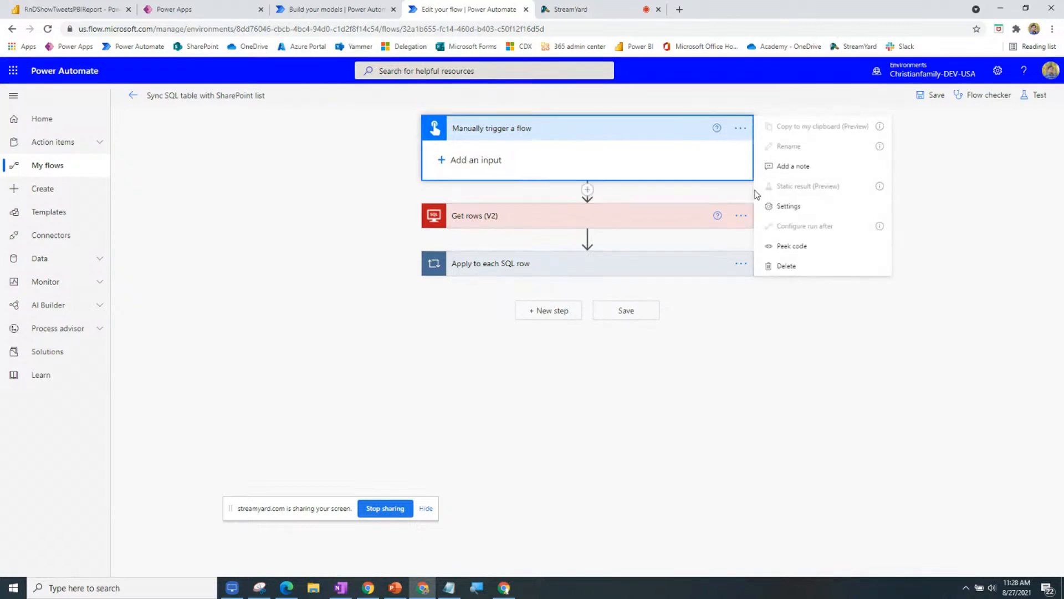
{"action": "left_click", "coordinate": [795, 268]}
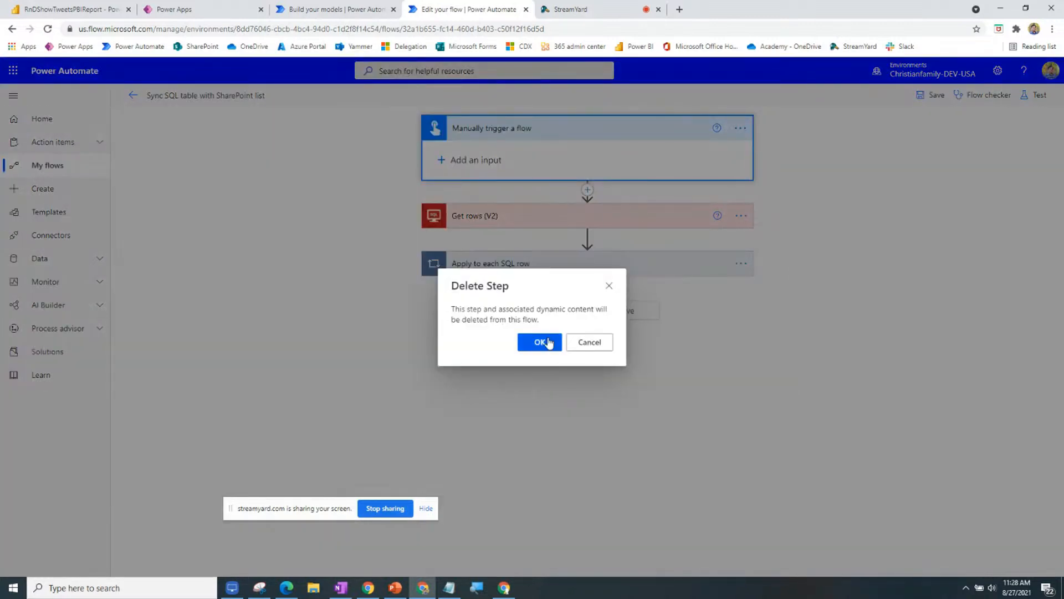
{"action": "left_click", "coordinate": [540, 342]}
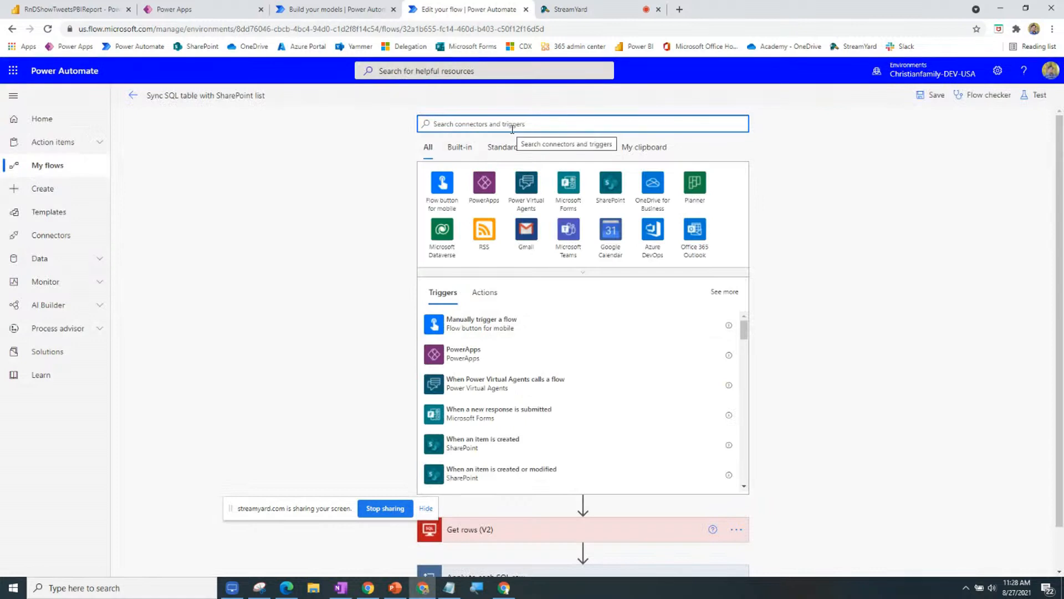
Search 'sched' in the trigger picker and bring up the Schedule connector's Recurrence trigger.
{"action": "type", "text": "sched"}
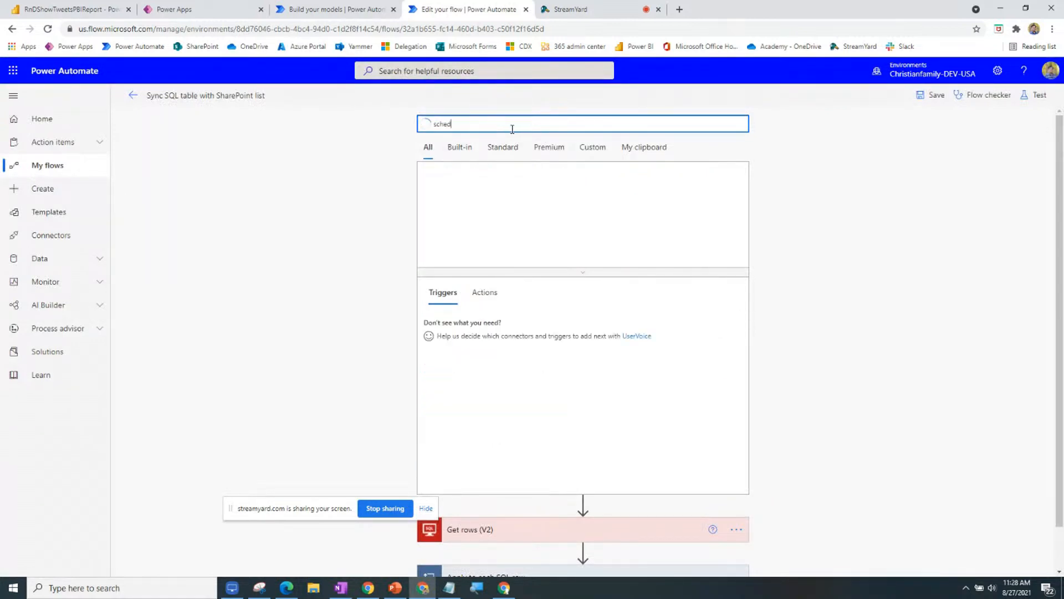
{"action": "left_click", "coordinate": [491, 184]}
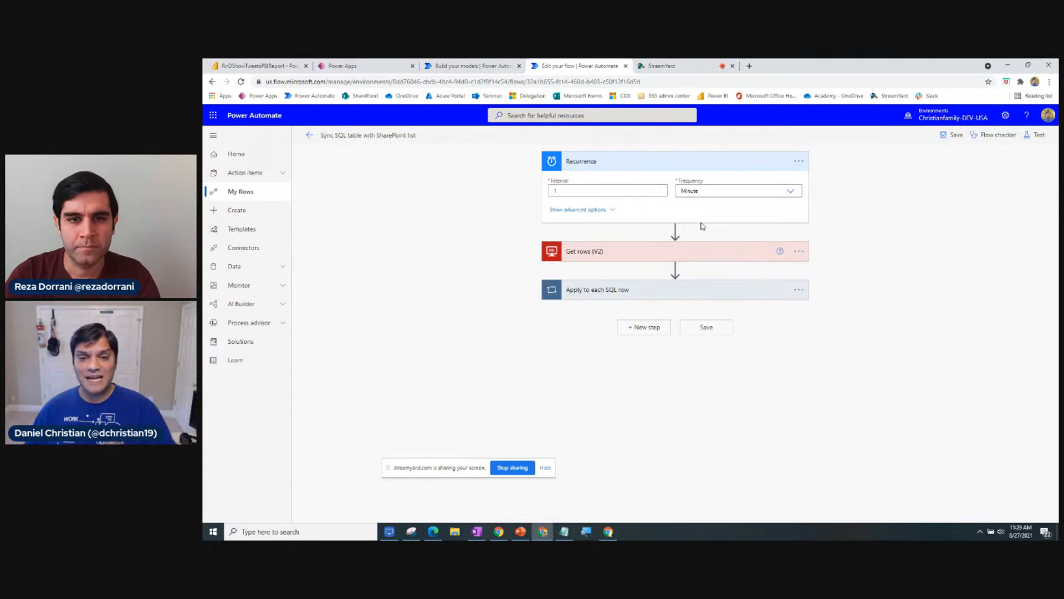
{"action": "key", "text": "alt+Tab"}
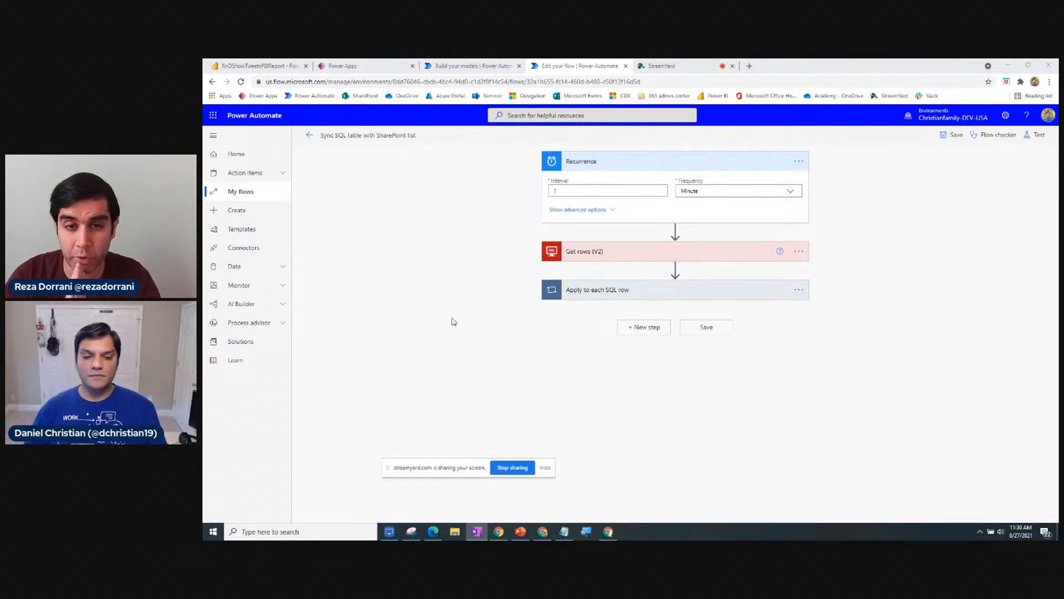
Minimize the StreamYard window and restore the Power Automate My flows page in Edge.
{"action": "mouse_move", "coordinate": [607, 534]}
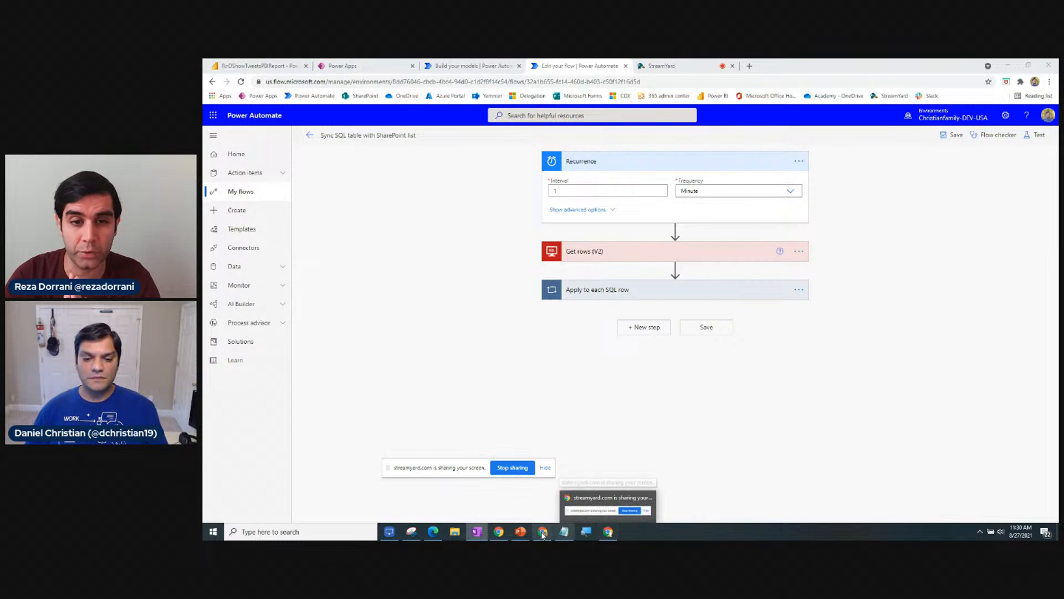
{"action": "mouse_move", "coordinate": [542, 534]}
{"action": "mouse_move", "coordinate": [499, 531]}
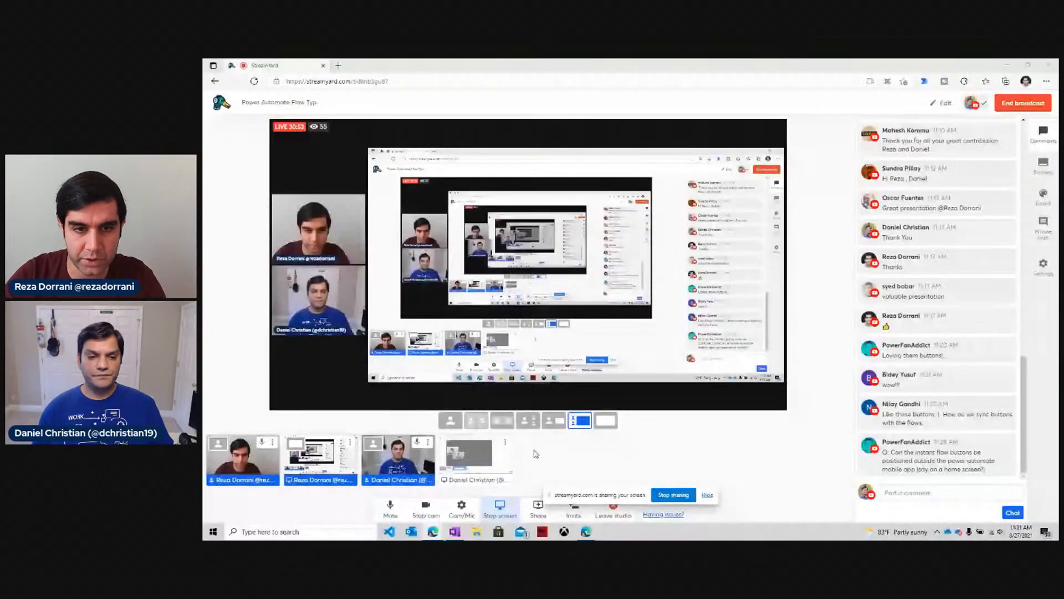
{"action": "left_click", "coordinate": [1008, 65]}
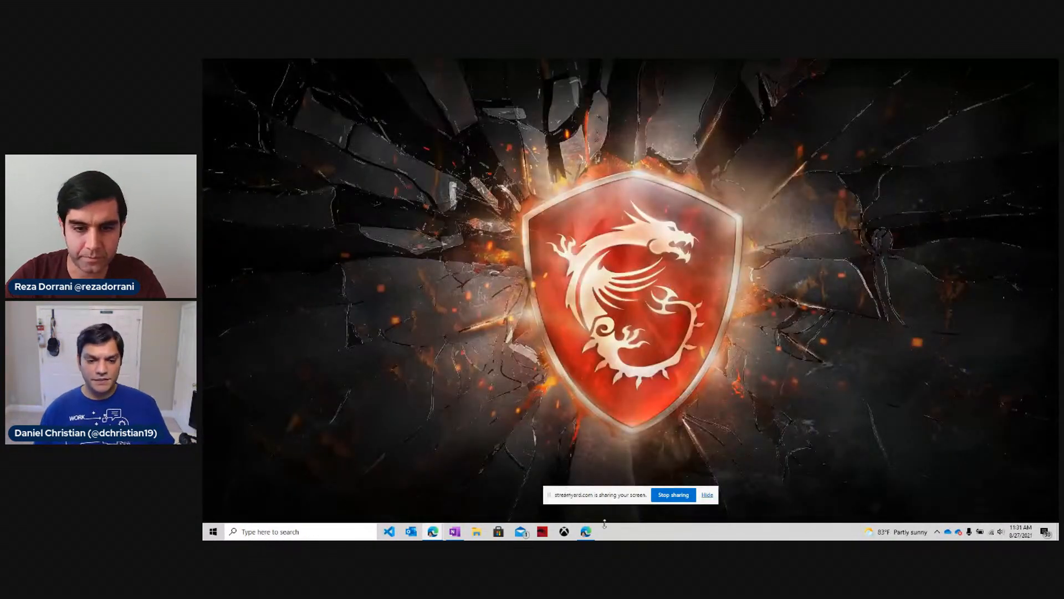
{"action": "left_click", "coordinate": [586, 531]}
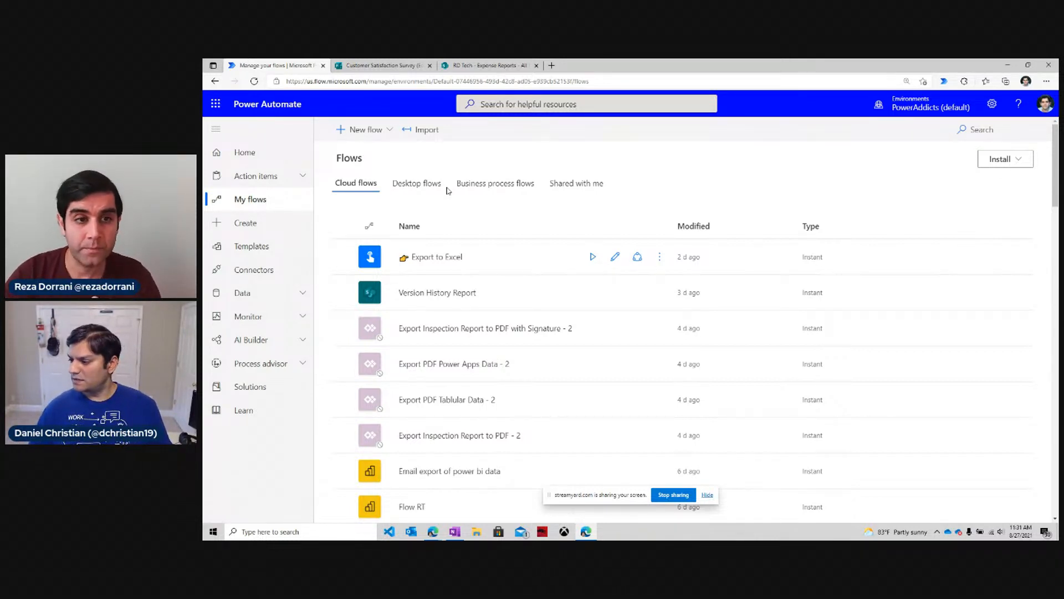
Create a blank automated cloud flow, skipping the trigger choice, then switch to the Customer Satisfaction Survey form.
{"action": "left_click", "coordinate": [242, 231]}
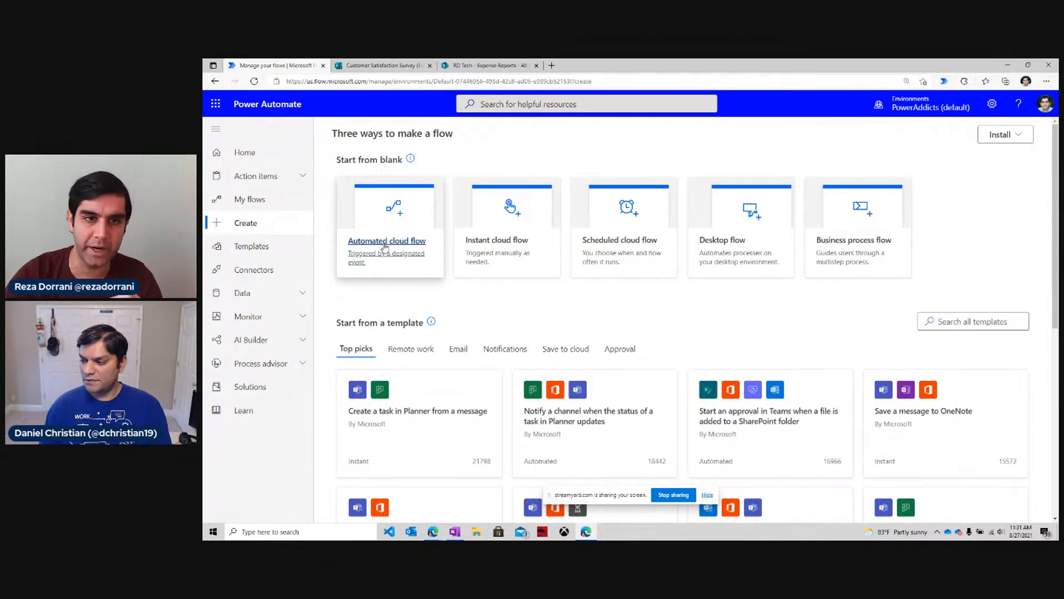
{"action": "left_click", "coordinate": [385, 247]}
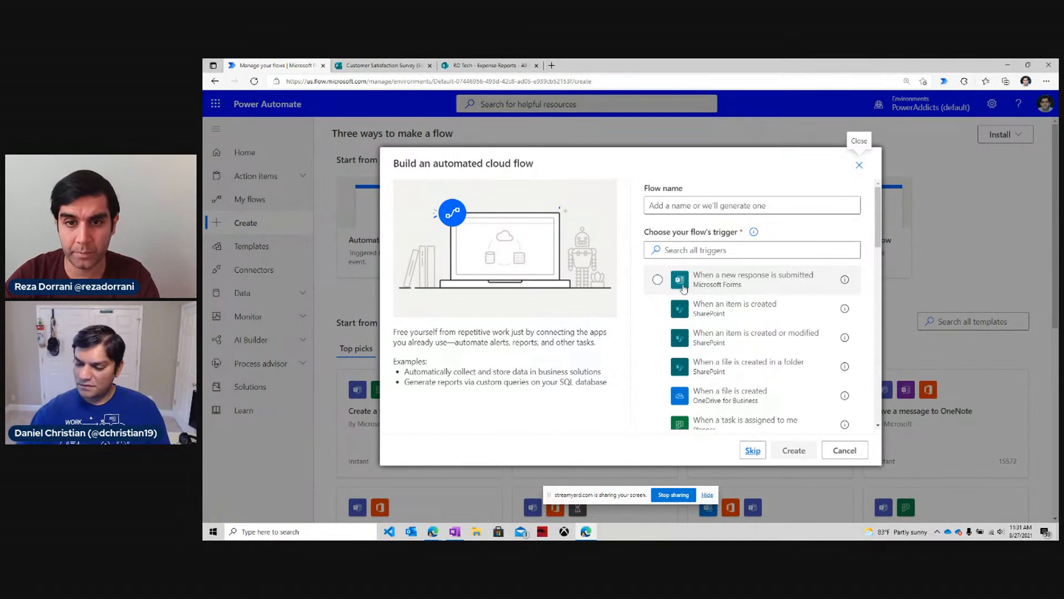
{"action": "scroll", "coordinate": [685, 313], "scroll_direction": "down", "scroll_amount": 3}
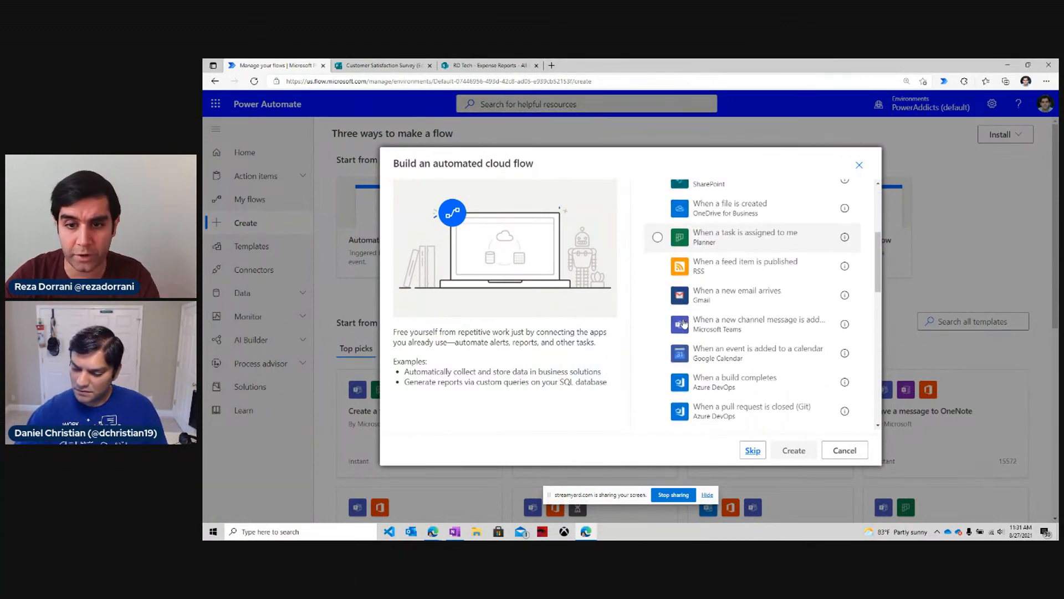
{"action": "scroll", "coordinate": [686, 323], "scroll_direction": "down", "scroll_amount": 10}
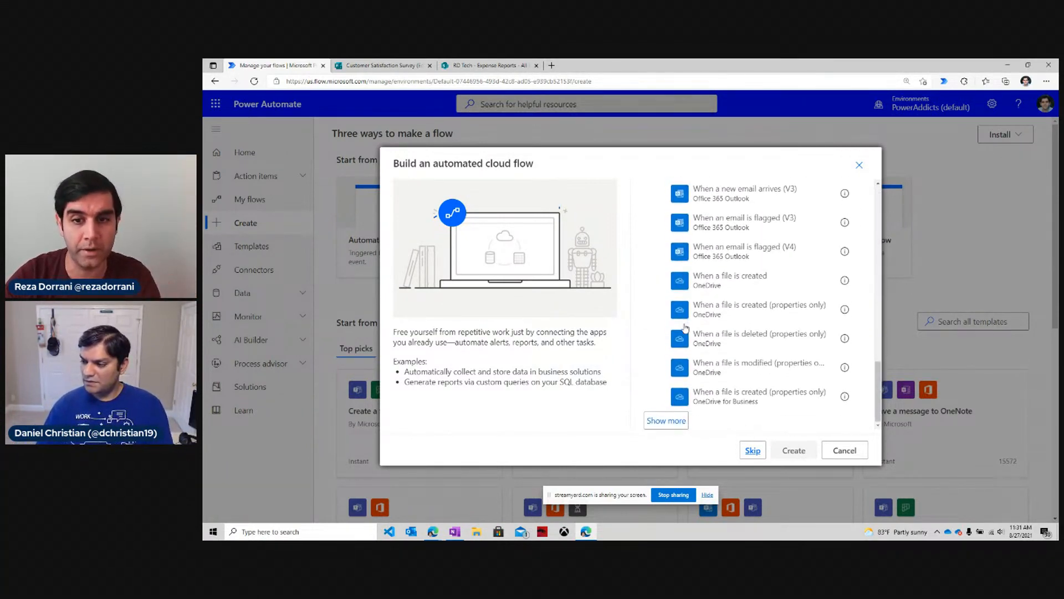
{"action": "scroll", "coordinate": [685, 327], "scroll_direction": "up", "scroll_amount": 12}
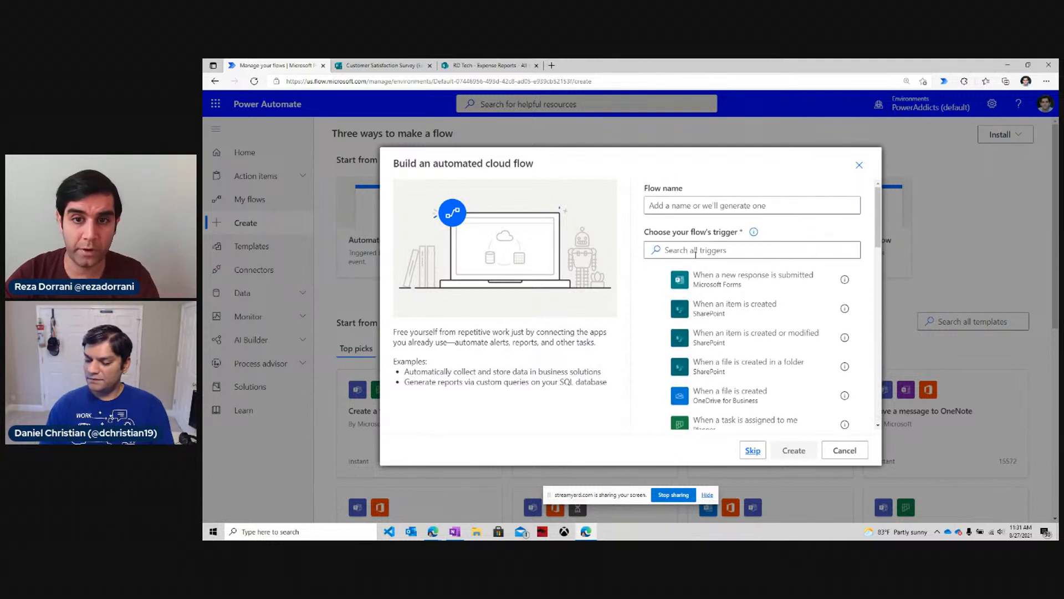
{"action": "left_click", "coordinate": [696, 250]}
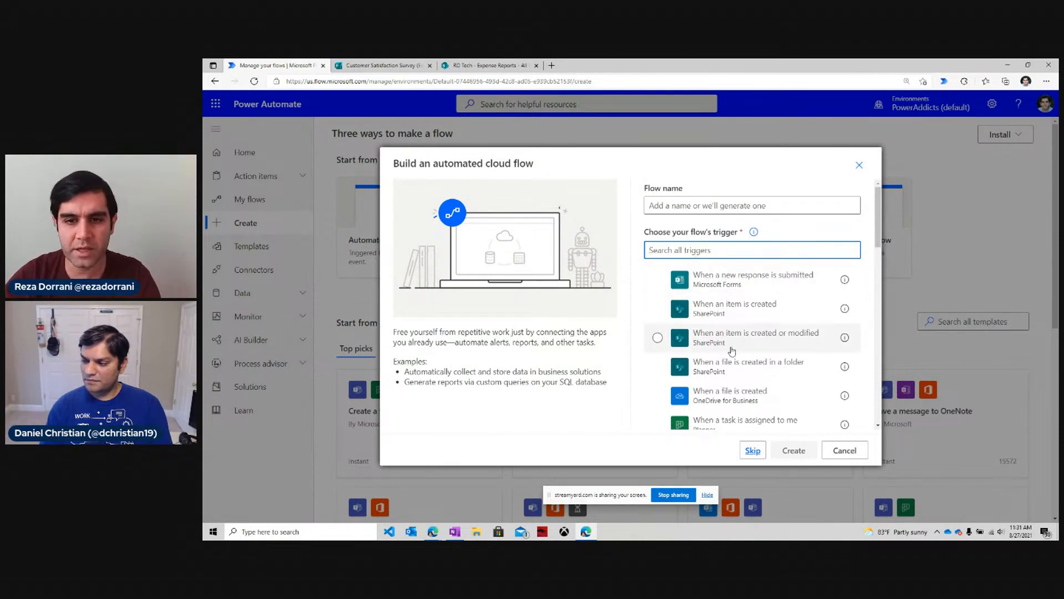
{"action": "left_click", "coordinate": [753, 450]}
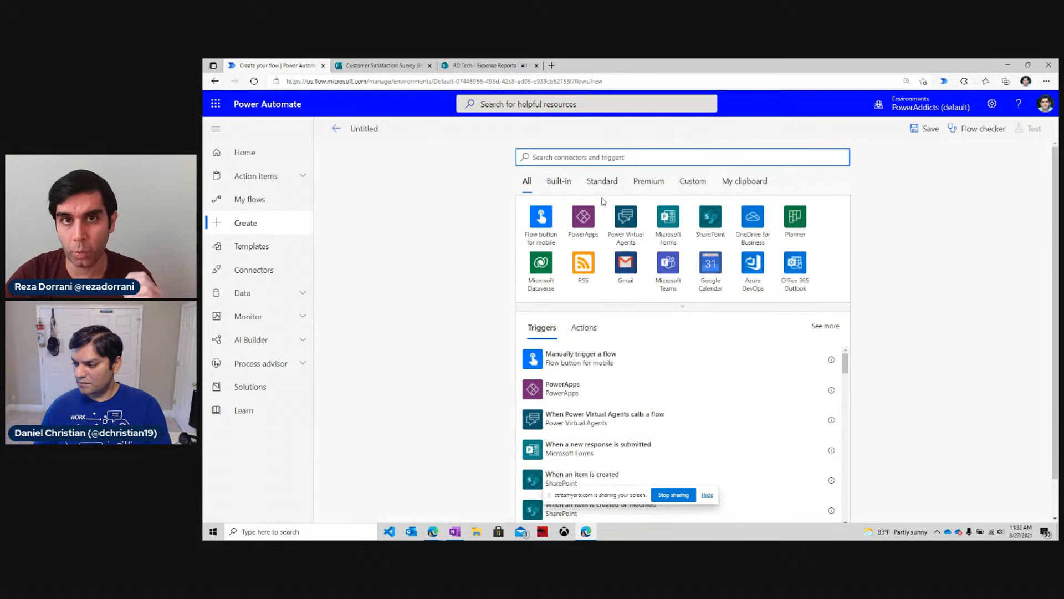
{"action": "left_click", "coordinate": [398, 66]}
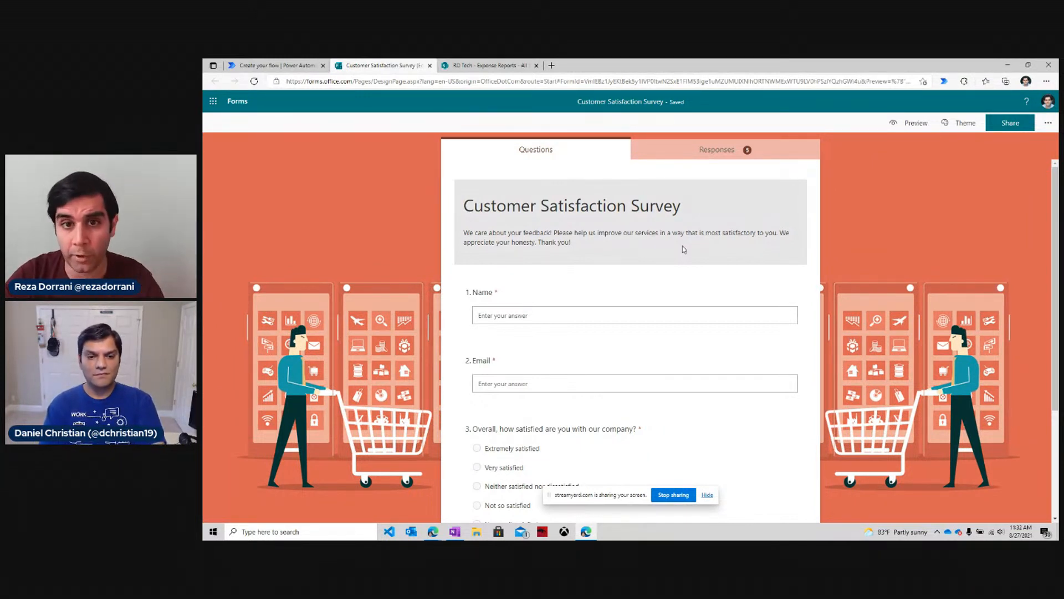
Preview the Customer Satisfaction Survey and scroll through its questions as a respondent.
{"action": "scroll", "coordinate": [683, 249], "scroll_direction": "down", "scroll_amount": 3}
{"action": "scroll", "coordinate": [794, 212], "scroll_direction": "up", "scroll_amount": 3}
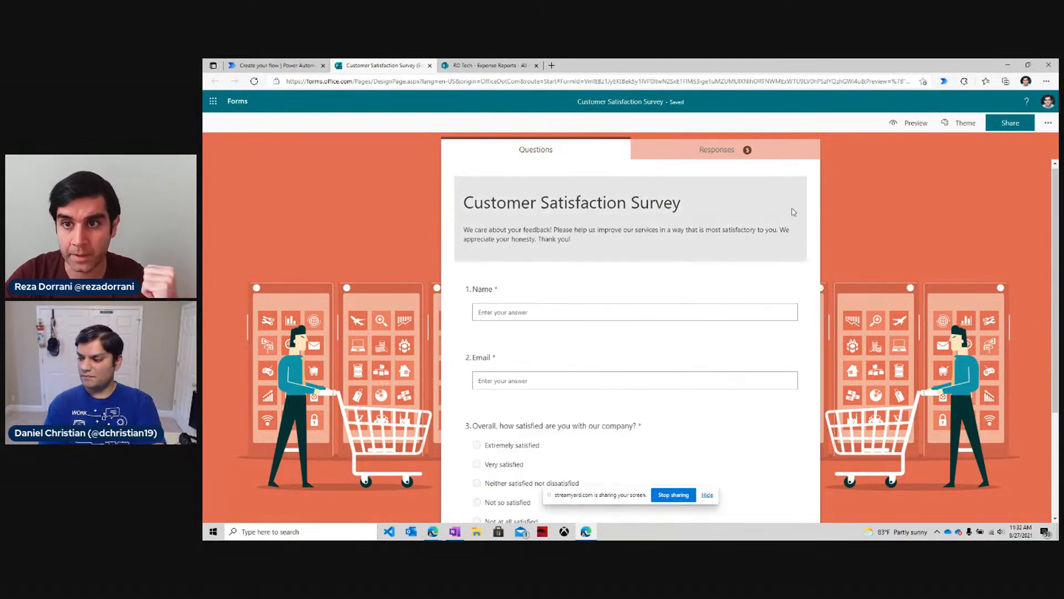
{"action": "left_click", "coordinate": [912, 123]}
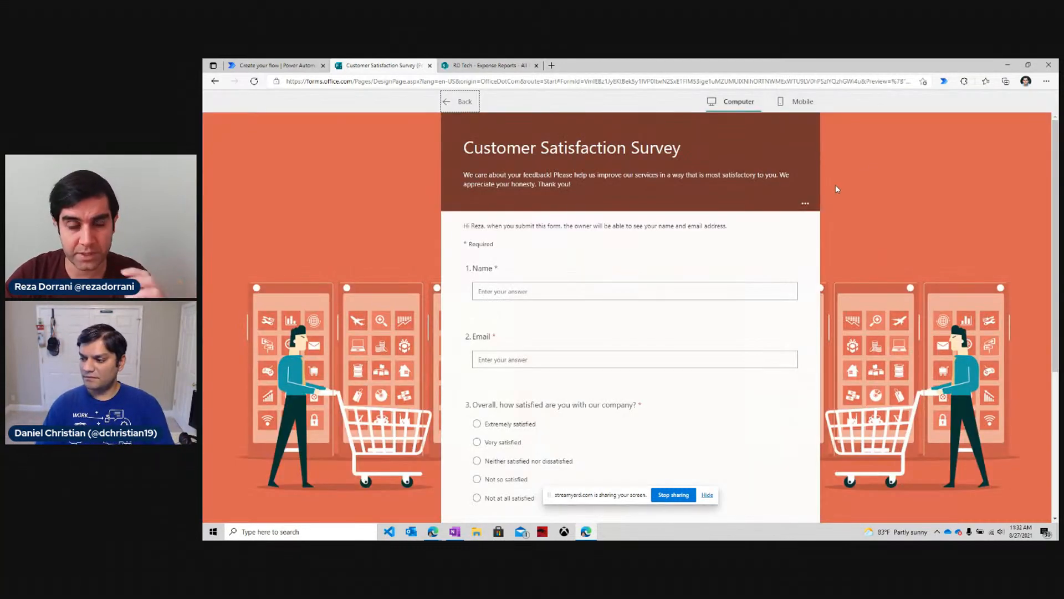
{"action": "scroll", "coordinate": [791, 266], "scroll_direction": "down", "scroll_amount": 2}
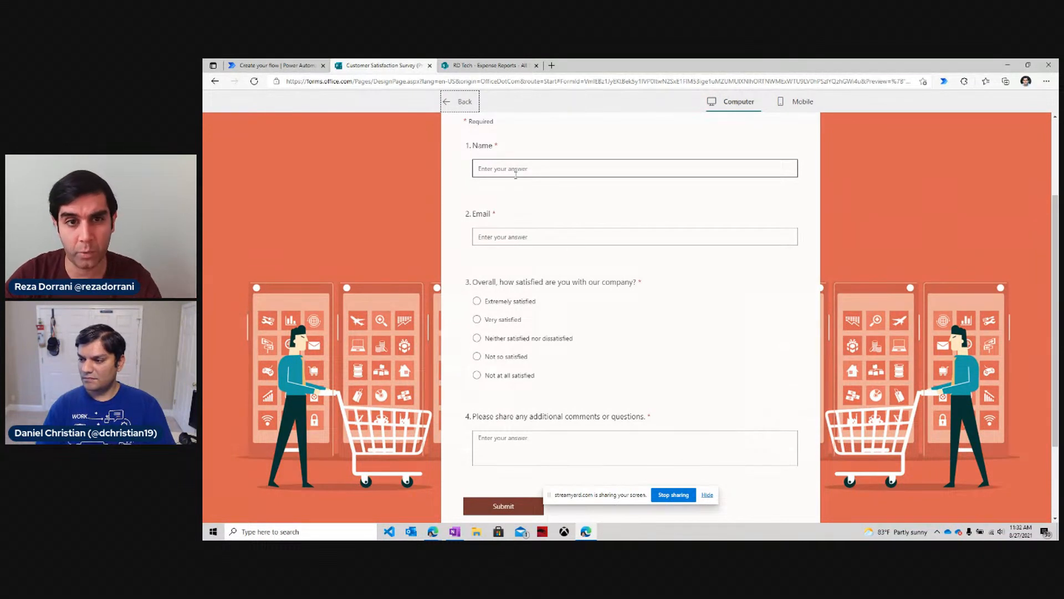
{"action": "scroll", "coordinate": [515, 241], "scroll_direction": "down", "scroll_amount": 1}
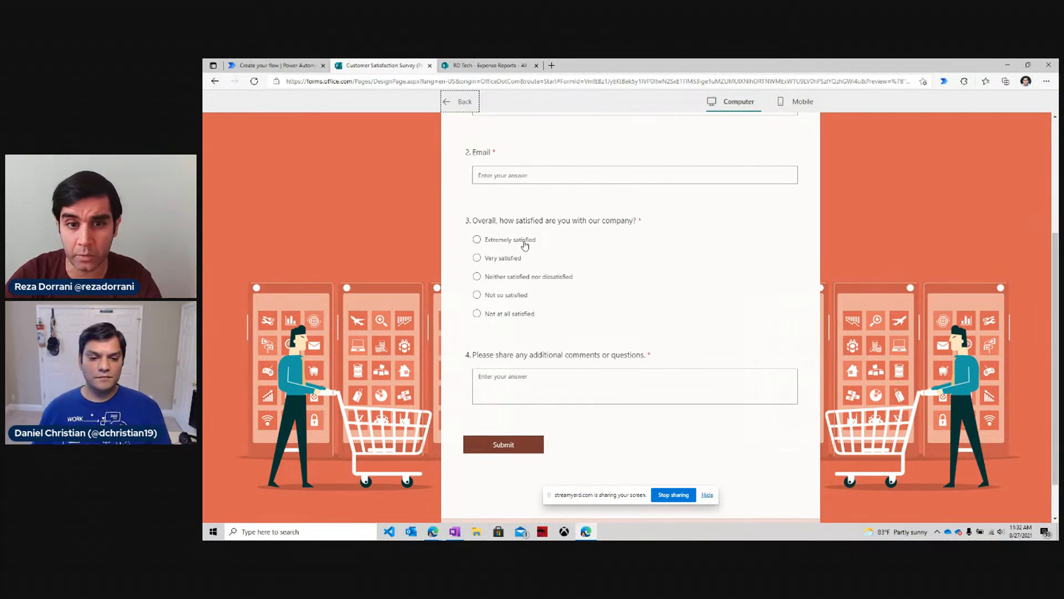
{"action": "scroll", "coordinate": [541, 288], "scroll_direction": "down", "scroll_amount": 1}
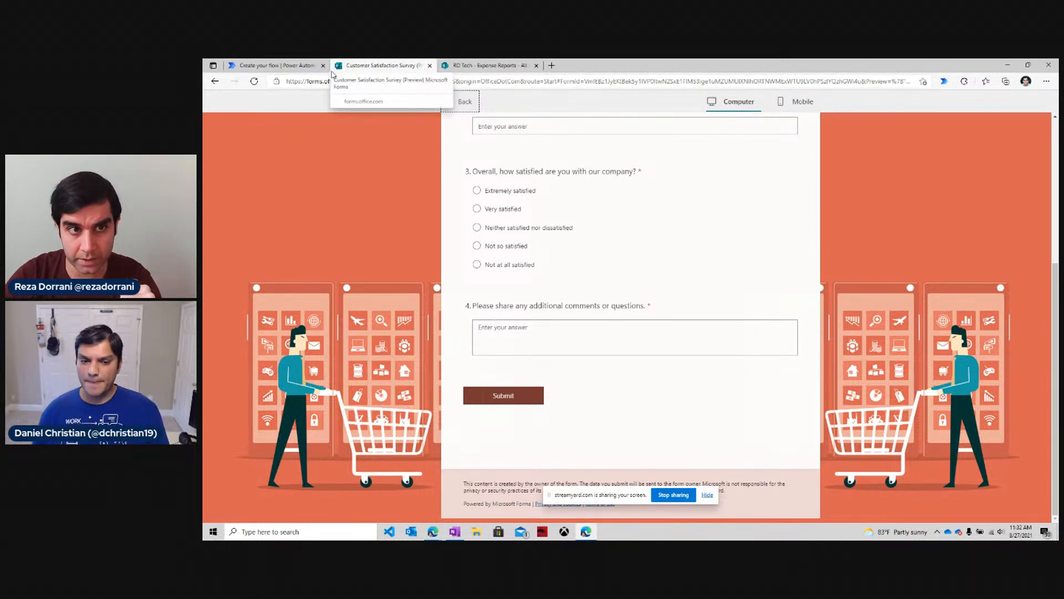
Bring up StreamYard briefly, minimize it, then return to the untitled flow.
{"action": "left_click", "coordinate": [434, 533]}
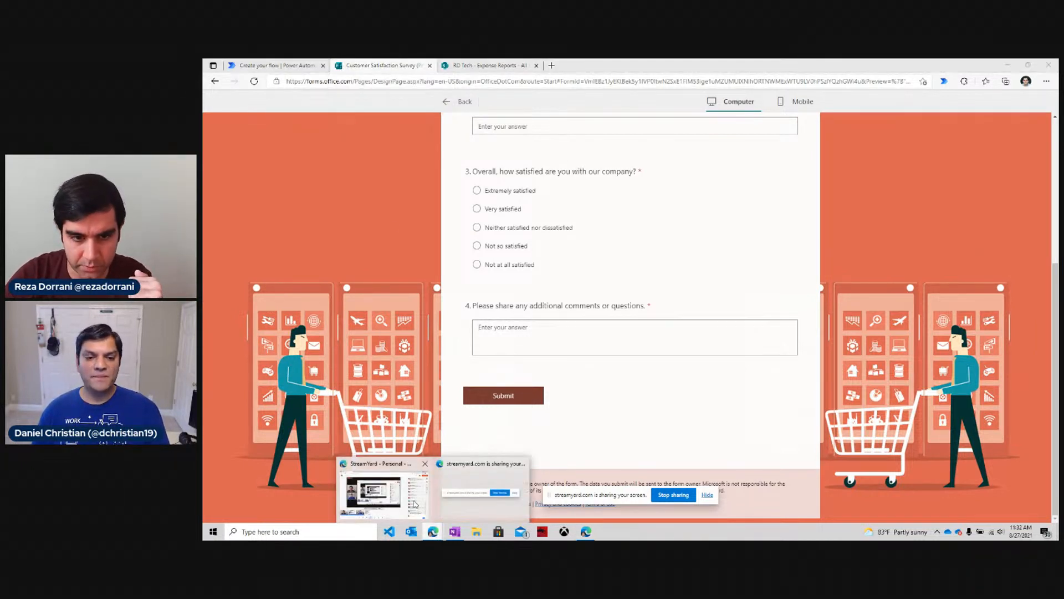
{"action": "left_click", "coordinate": [415, 504]}
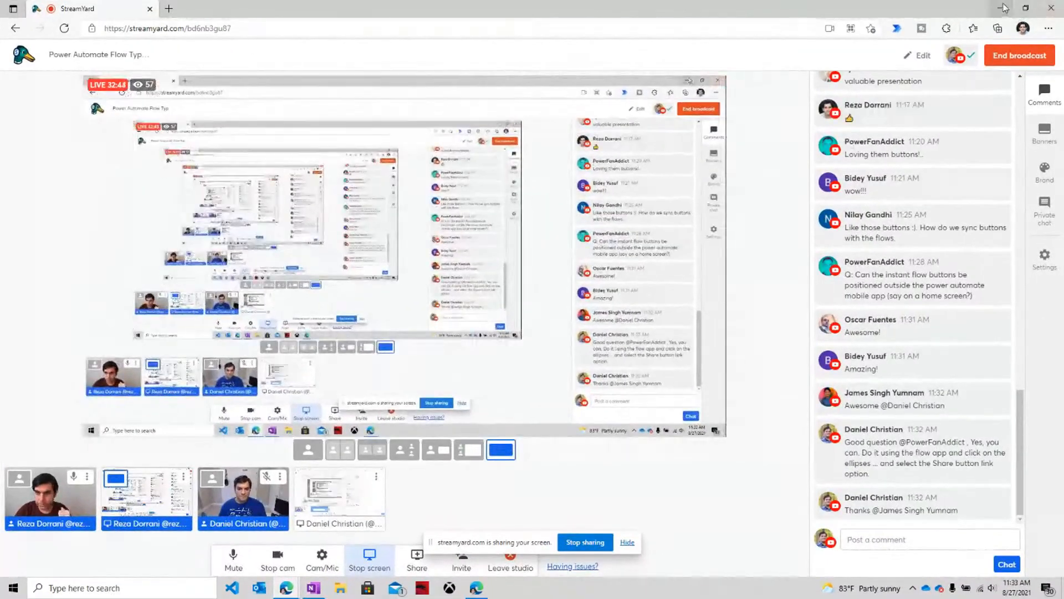
{"action": "left_click", "coordinate": [1002, 7]}
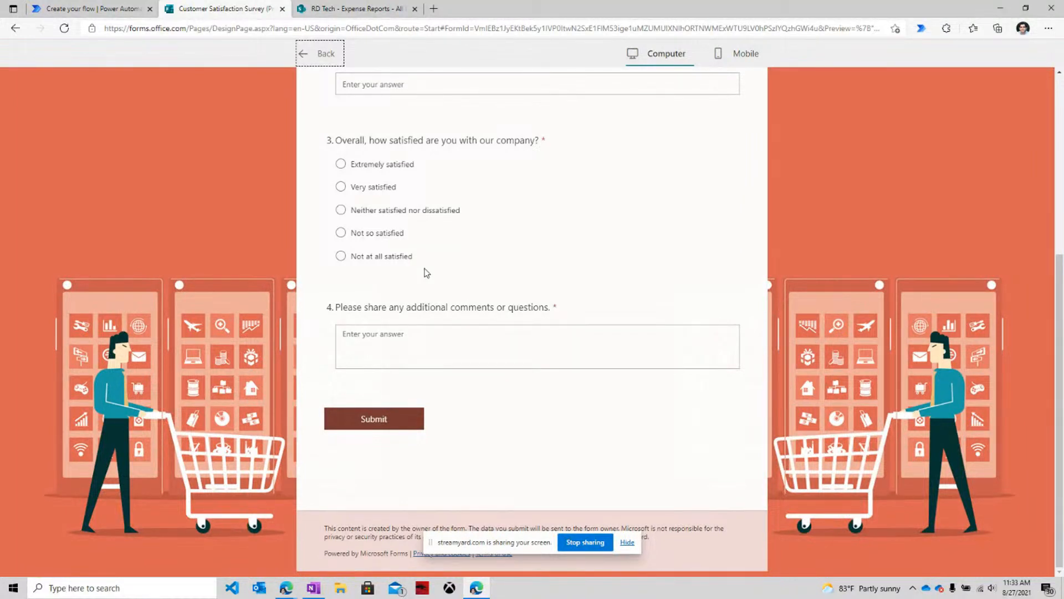
{"action": "scroll", "coordinate": [387, 235], "scroll_direction": "up", "scroll_amount": 4}
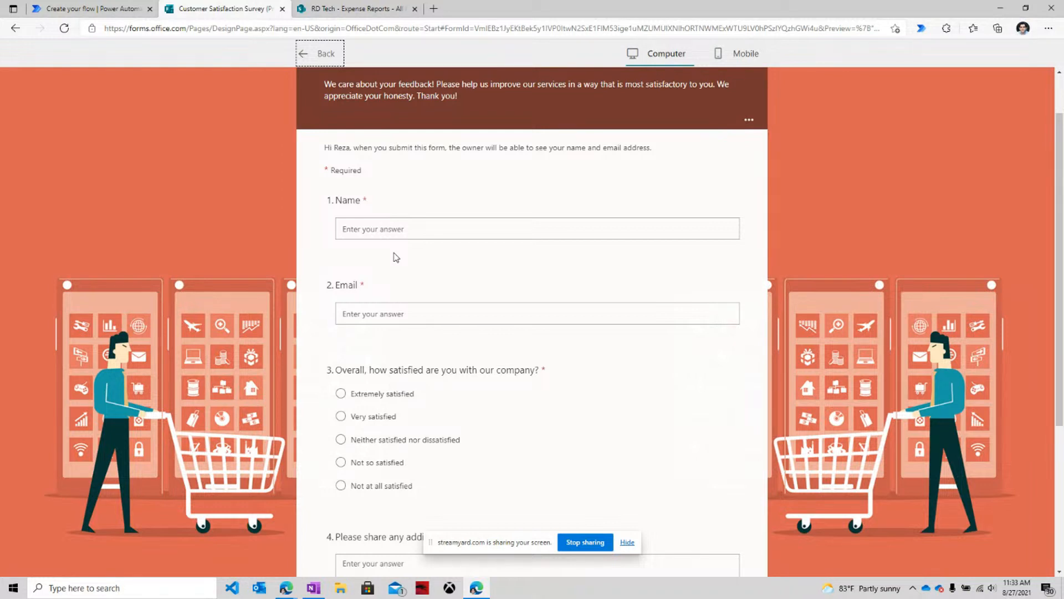
{"action": "scroll", "coordinate": [396, 257], "scroll_direction": "down", "scroll_amount": 1}
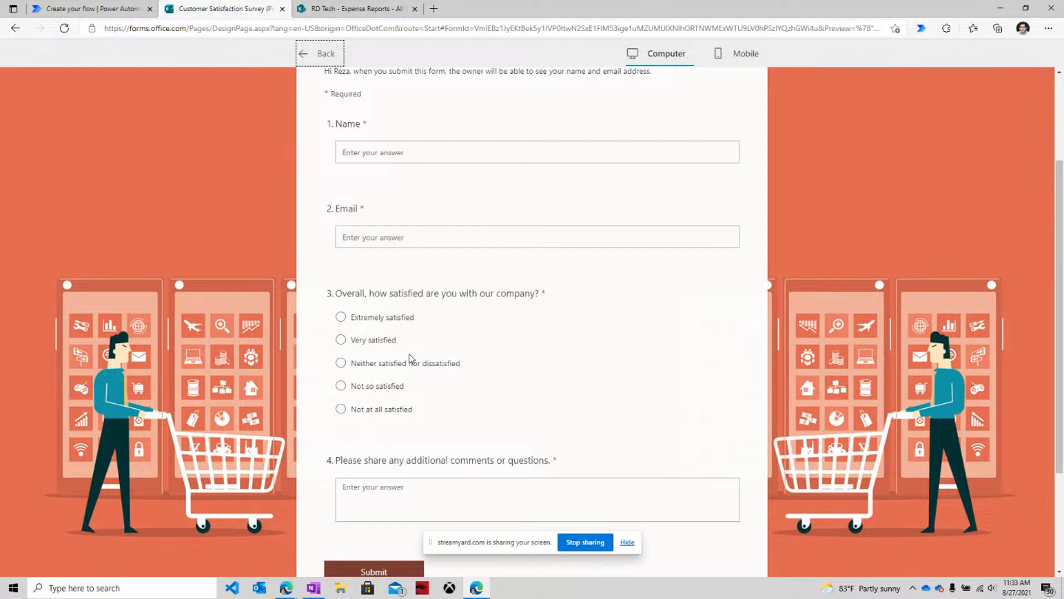
{"action": "left_click", "coordinate": [92, 8]}
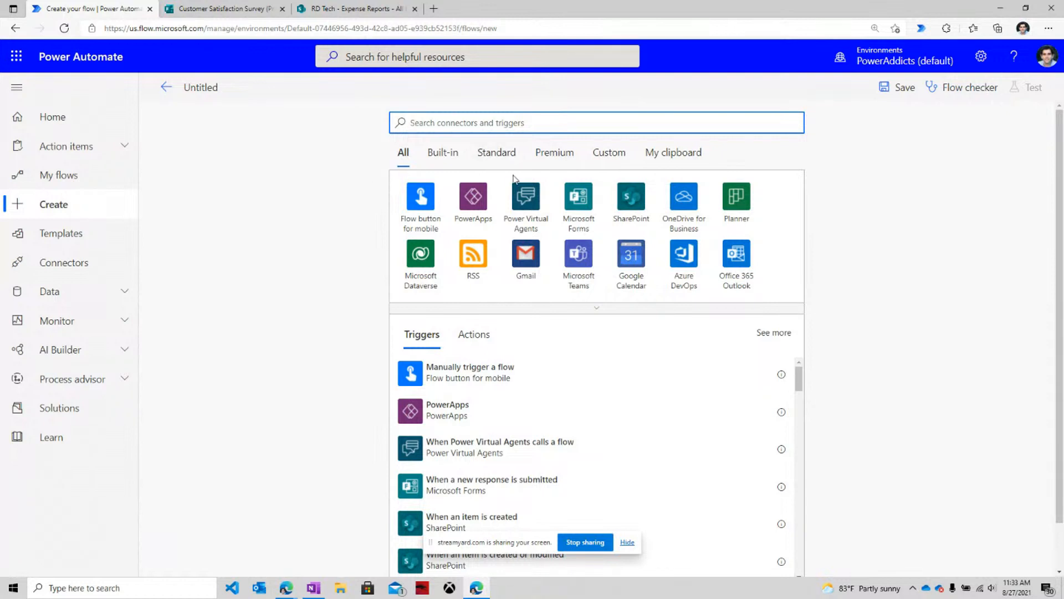
Make a new response to the Customer Satisfaction Survey form the flow's trigger.
{"action": "left_click", "coordinate": [574, 208]}
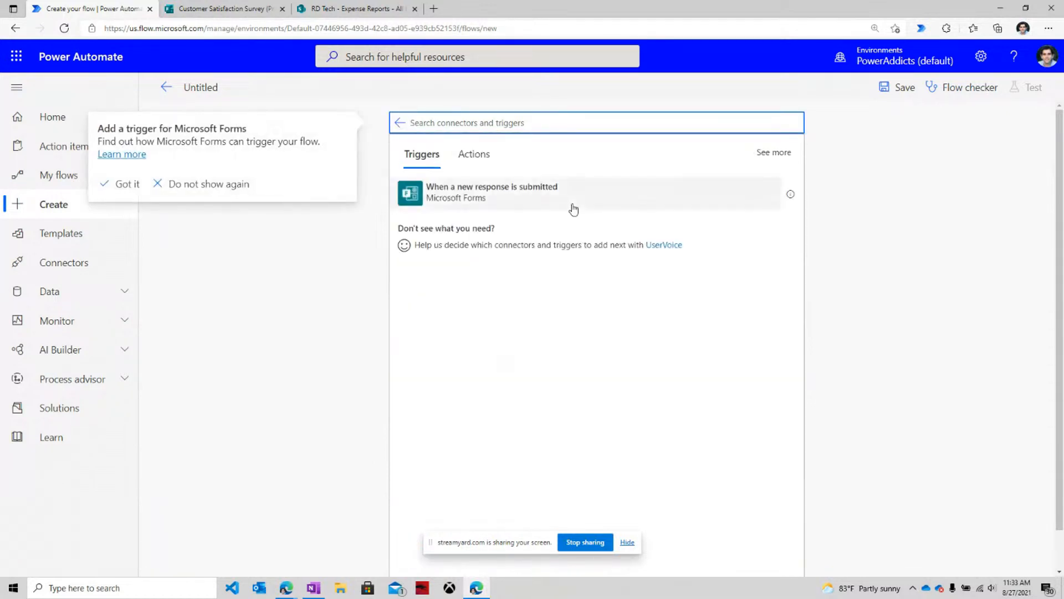
{"action": "left_click", "coordinate": [456, 205]}
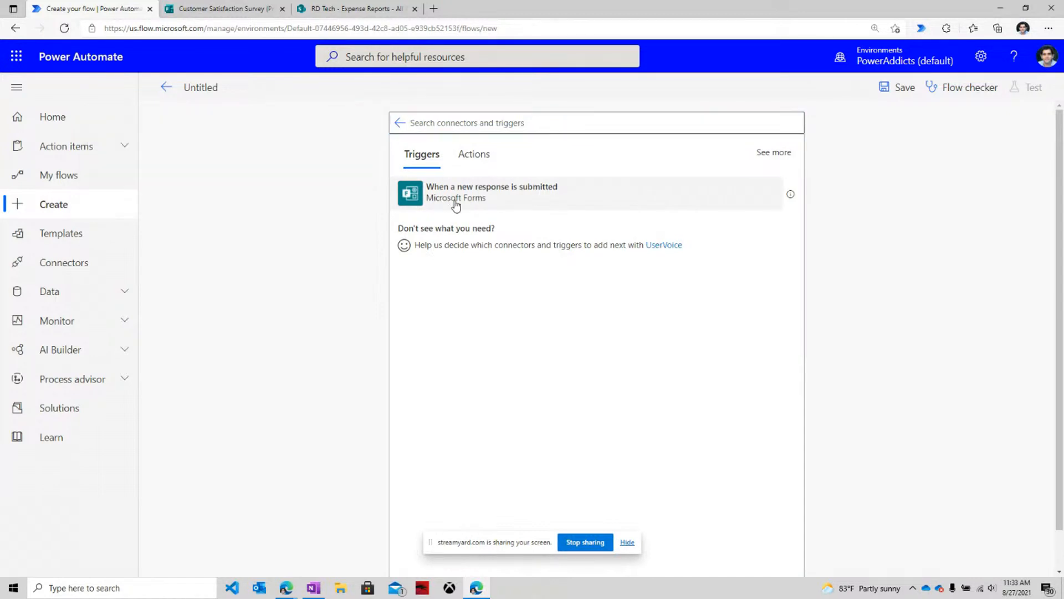
{"action": "left_click", "coordinate": [456, 205]}
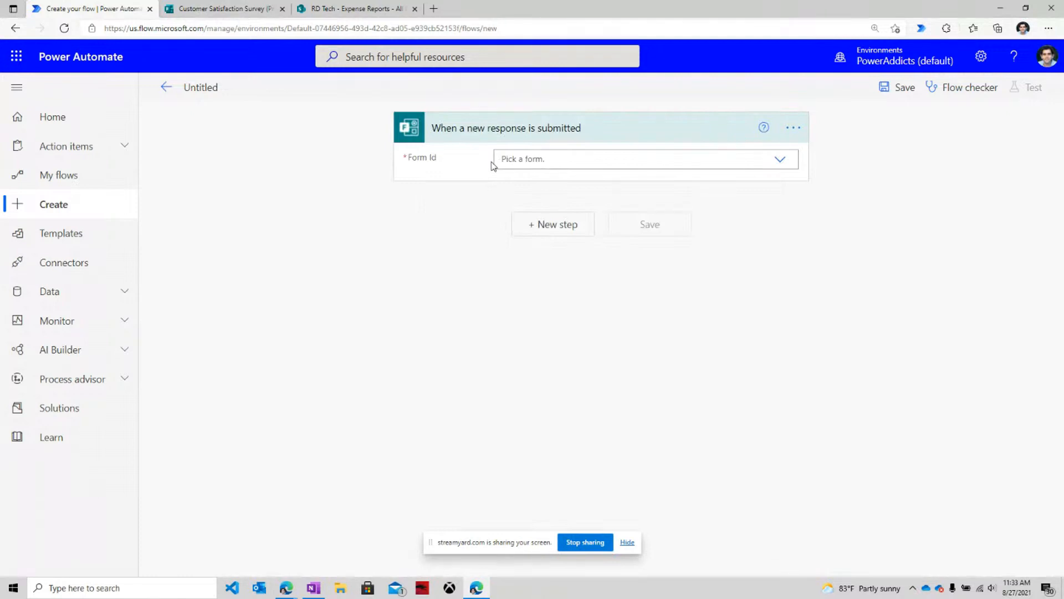
{"action": "left_click", "coordinate": [782, 160]}
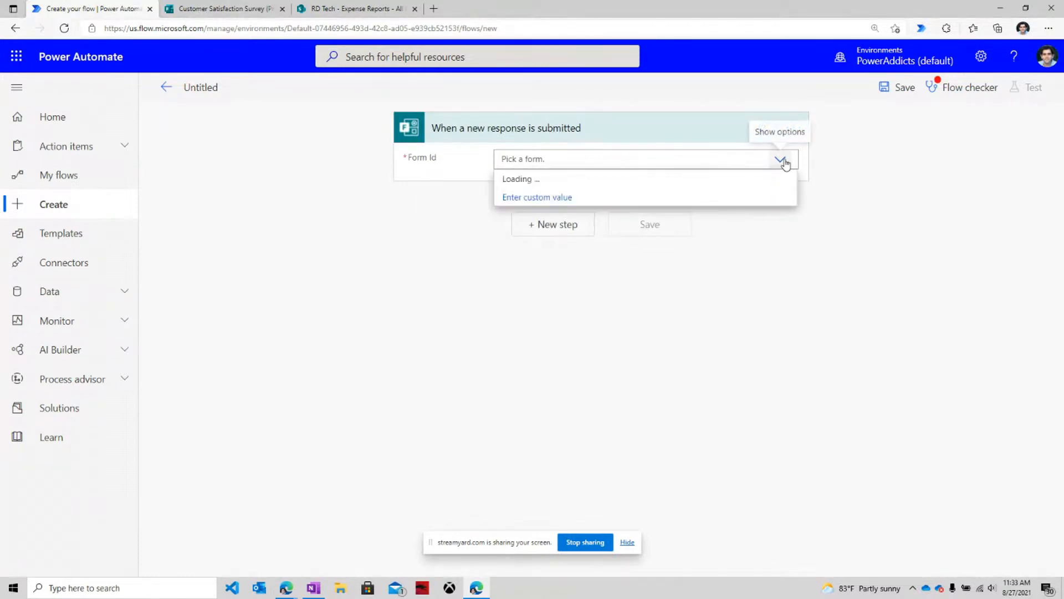
{"action": "left_click", "coordinate": [584, 217]}
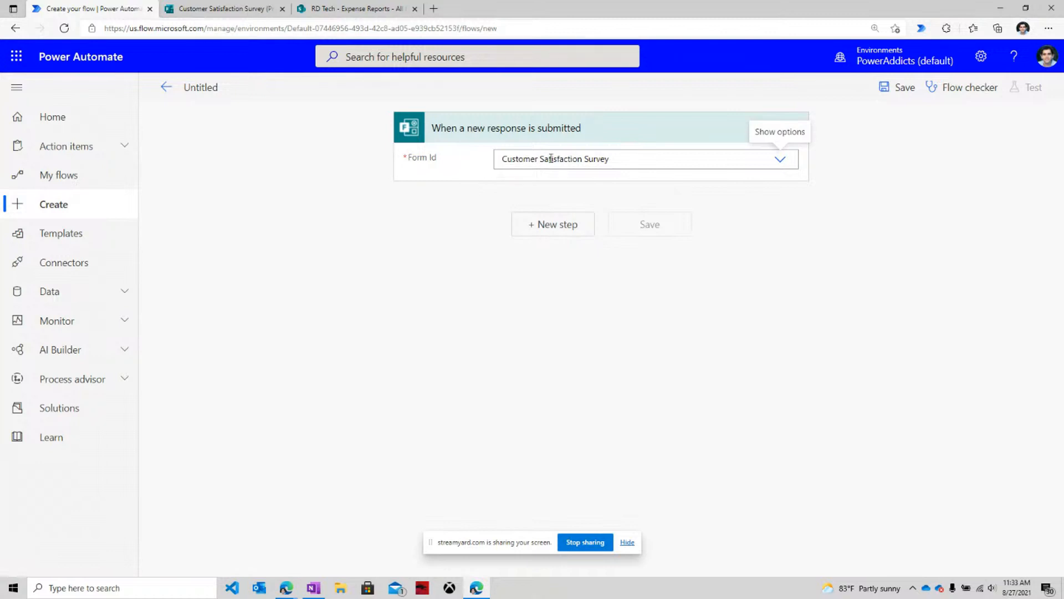
Add Get response details for Customer Satisfaction Survey using the trigger's Response Id.
{"action": "left_click", "coordinate": [557, 224]}
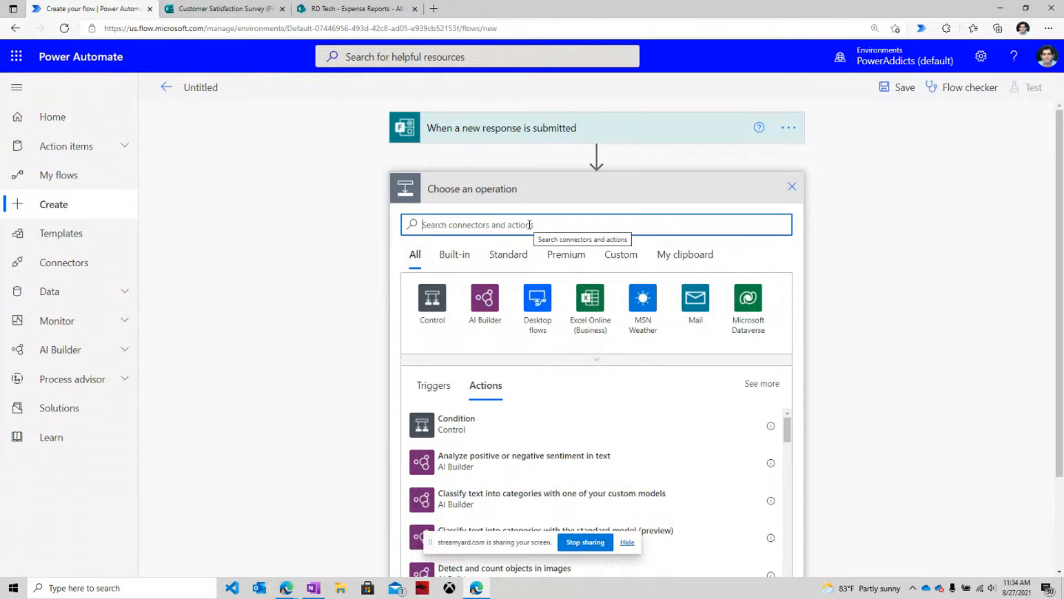
{"action": "type", "text": "forms"}
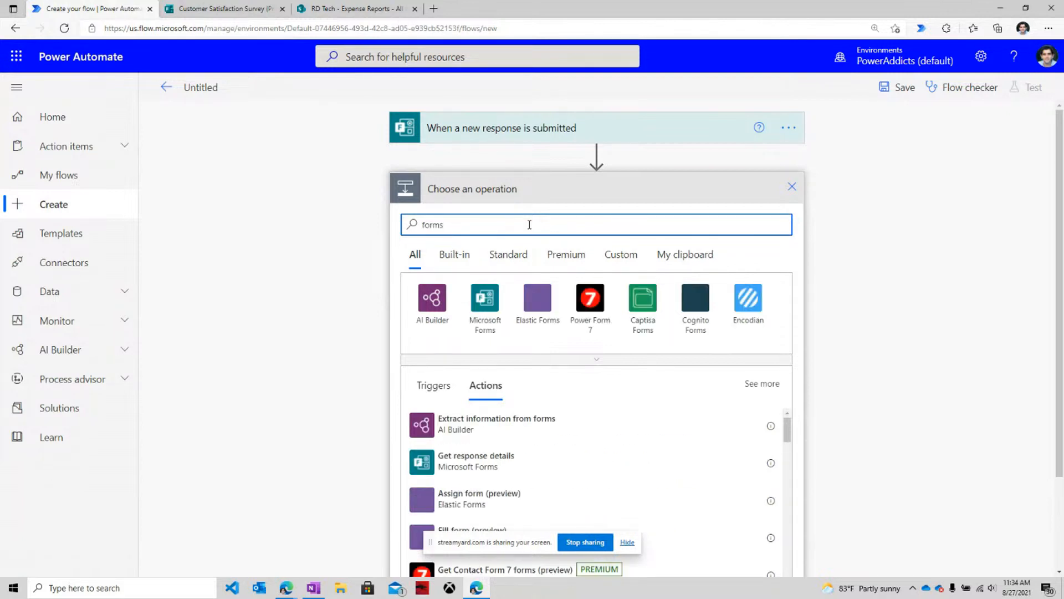
{"action": "left_click", "coordinate": [486, 299]}
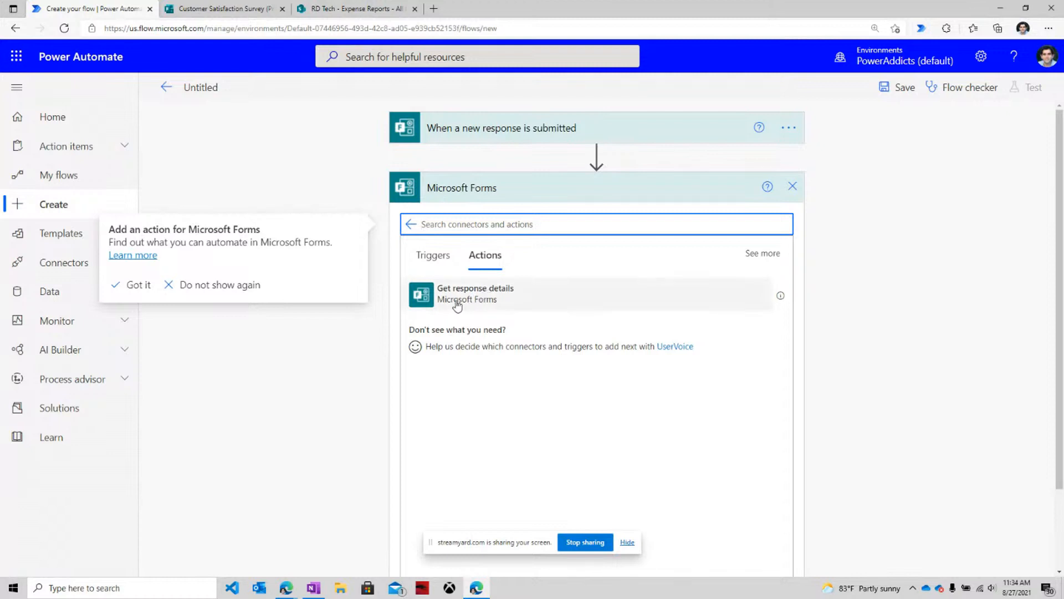
{"action": "left_click", "coordinate": [506, 309]}
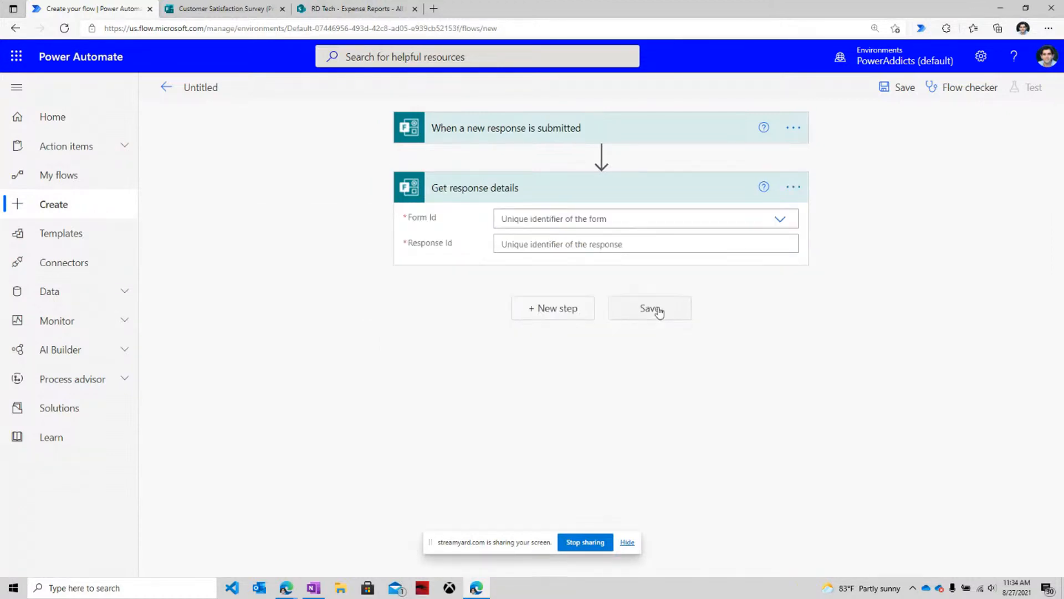
{"action": "left_click", "coordinate": [780, 219]}
{"action": "left_click", "coordinate": [570, 276]}
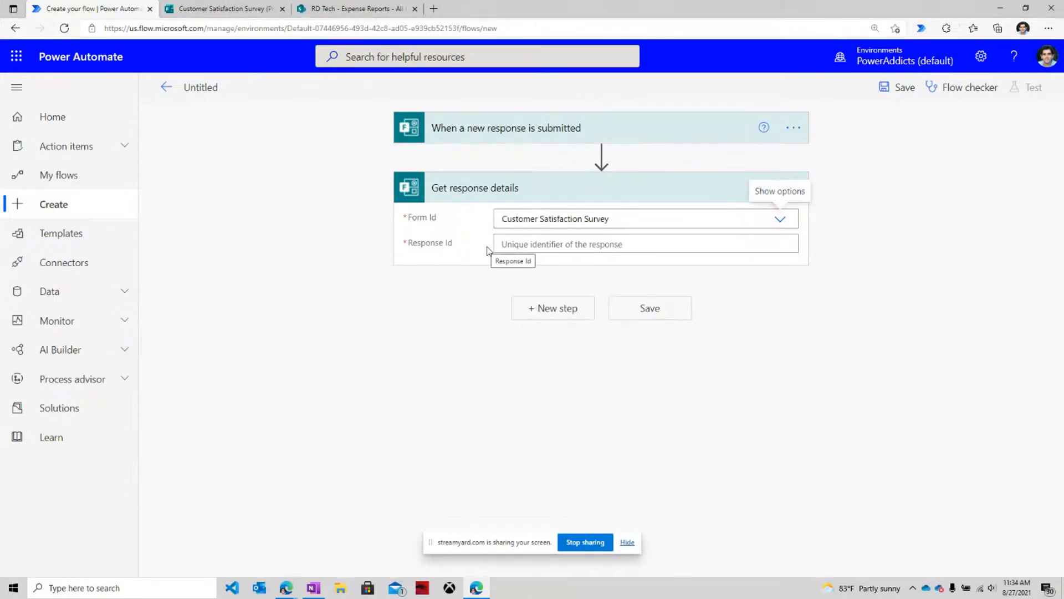
{"action": "left_click", "coordinate": [513, 246]}
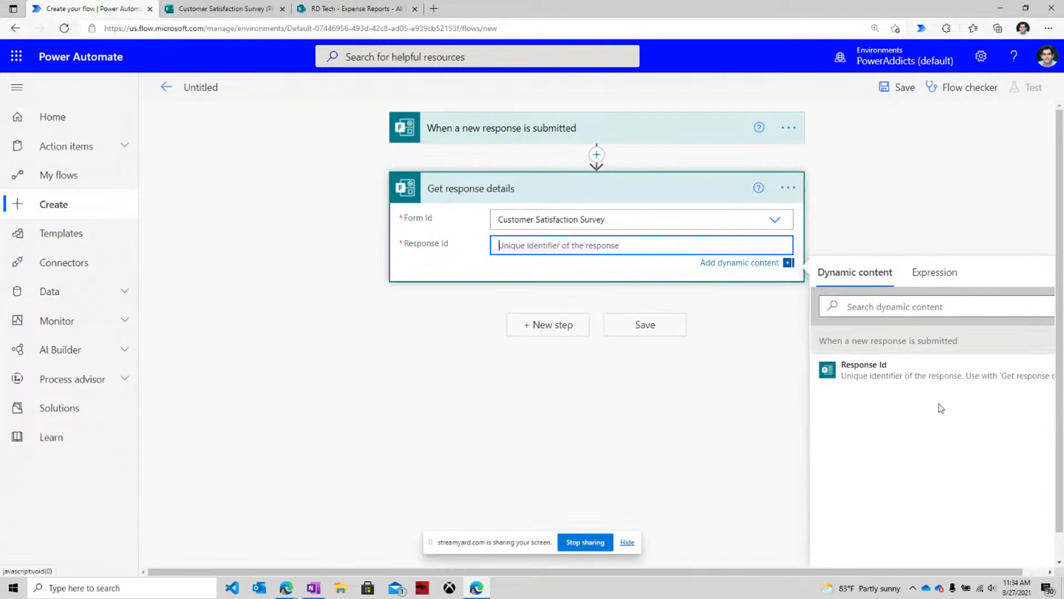
{"action": "left_click", "coordinate": [931, 374]}
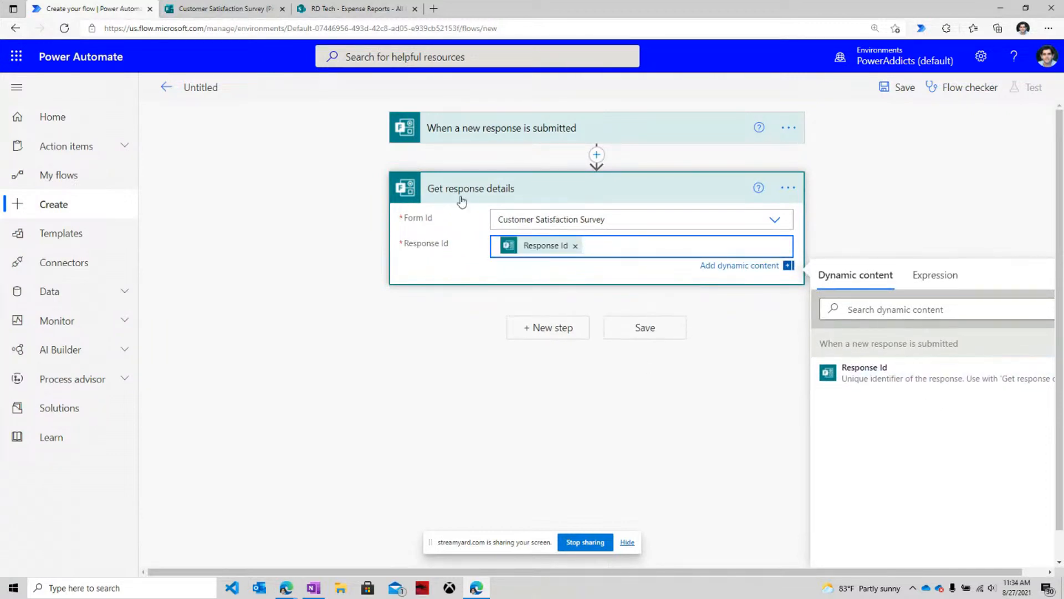
{"action": "left_click", "coordinate": [544, 327]}
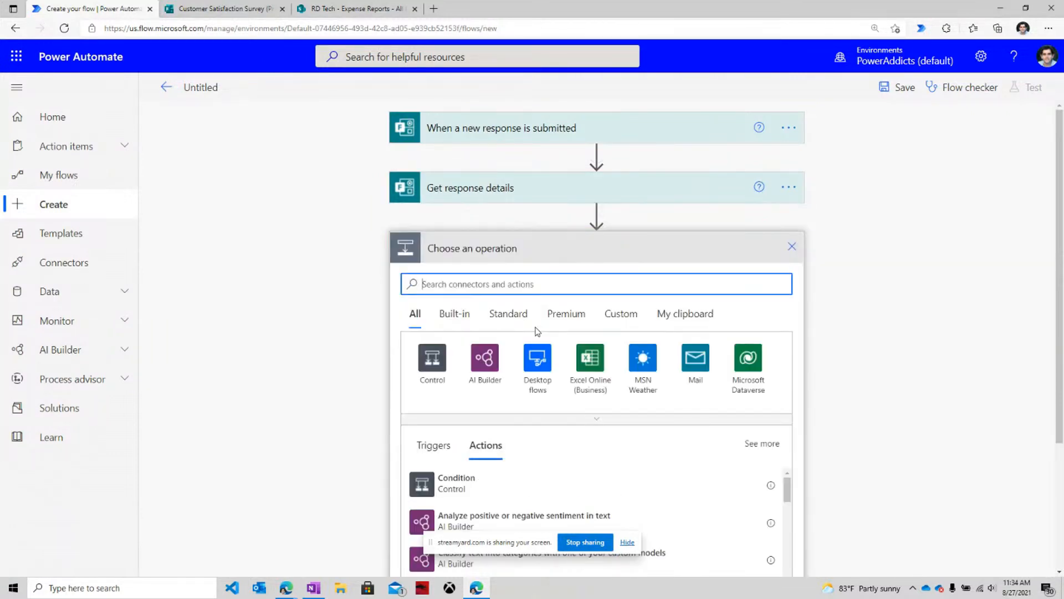
Add a Compose action whose inputs hold the respondent's Name and Email answers.
{"action": "type", "text": "compose"}
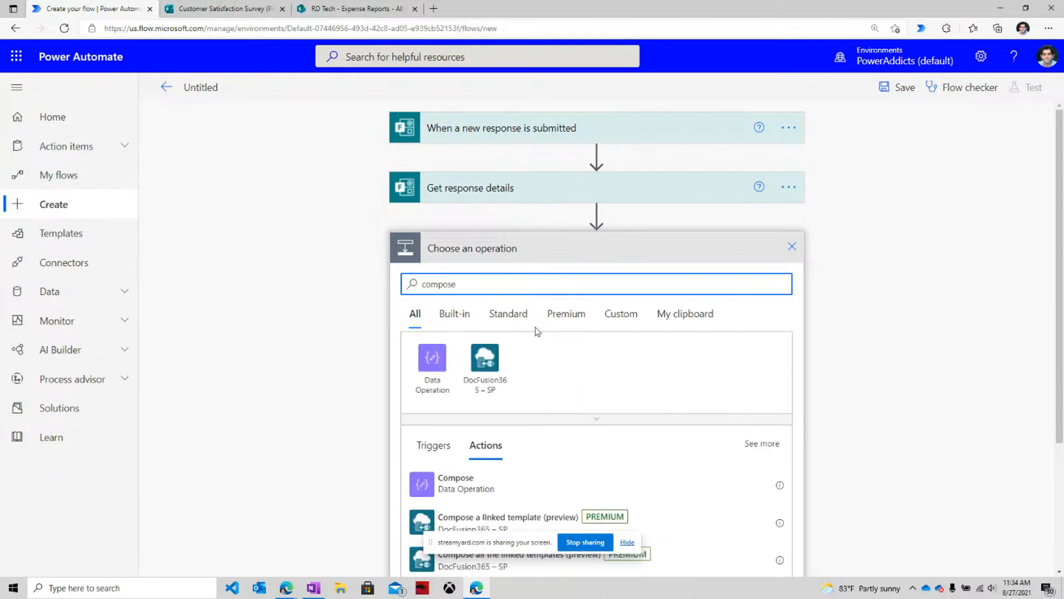
{"action": "left_click", "coordinate": [483, 478]}
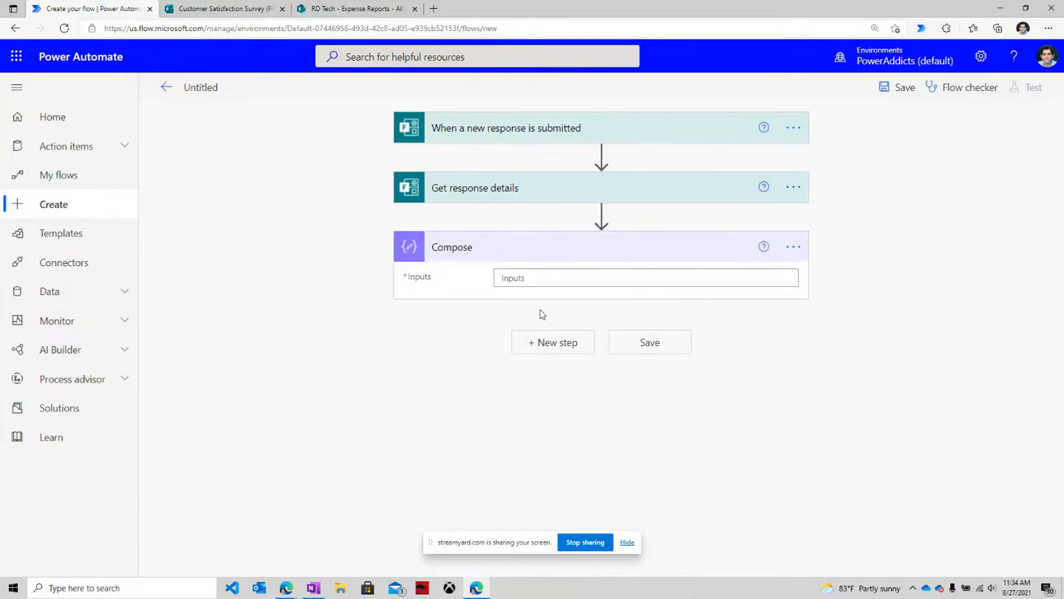
{"action": "left_click", "coordinate": [525, 279]}
{"action": "scroll", "coordinate": [842, 554], "scroll_direction": "down", "scroll_amount": 2}
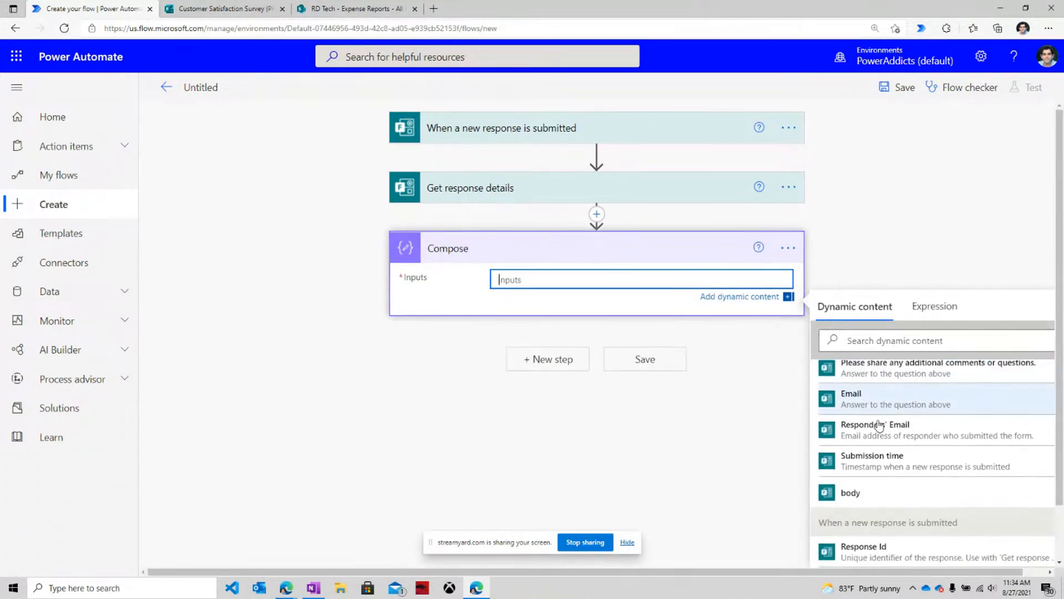
{"action": "scroll", "coordinate": [859, 457], "scroll_direction": "up", "scroll_amount": 3}
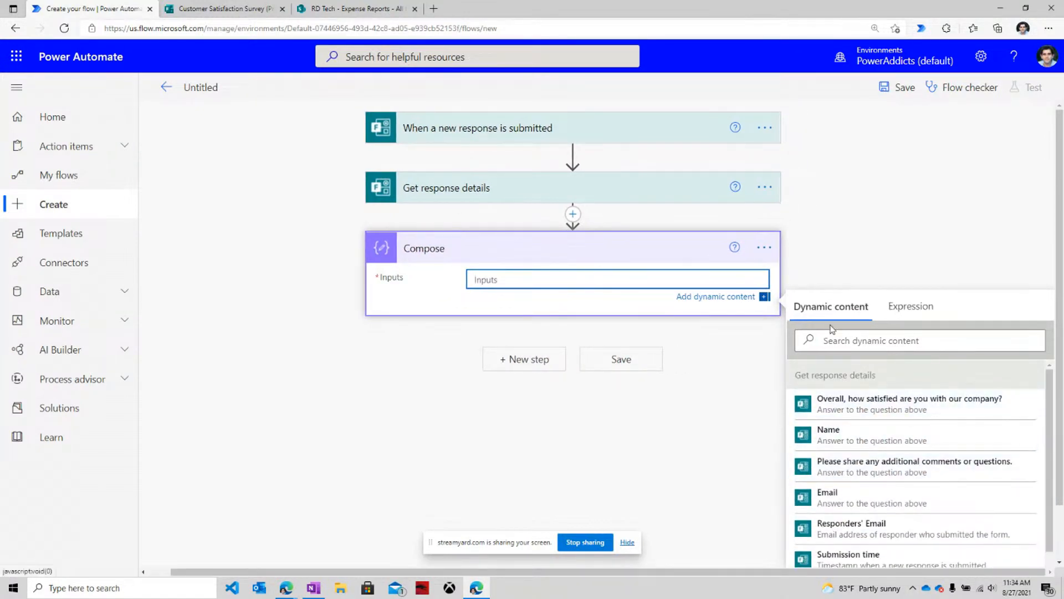
{"action": "left_click", "coordinate": [850, 444]}
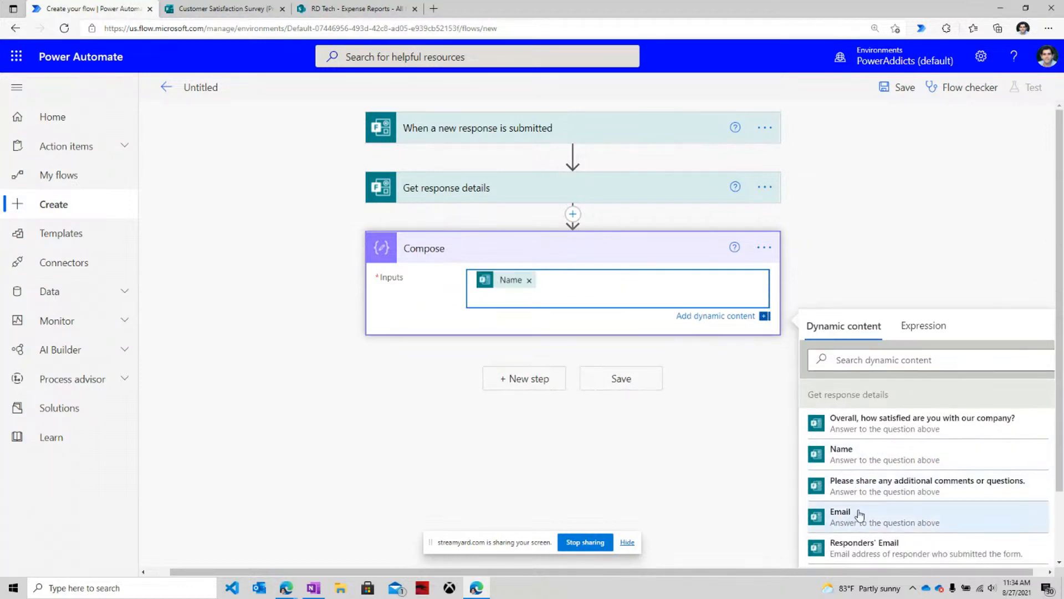
{"action": "left_click", "coordinate": [838, 516]}
Check the survey form's questions, then add a new step and search 'outlook'.
{"action": "left_click", "coordinate": [222, 8]}
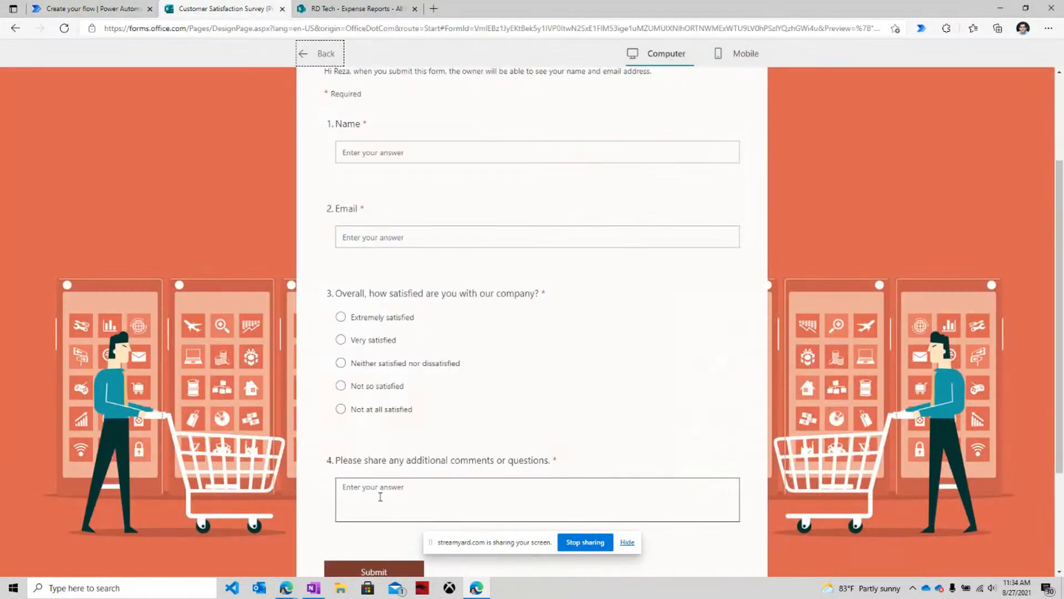
{"action": "left_click", "coordinate": [120, 8]}
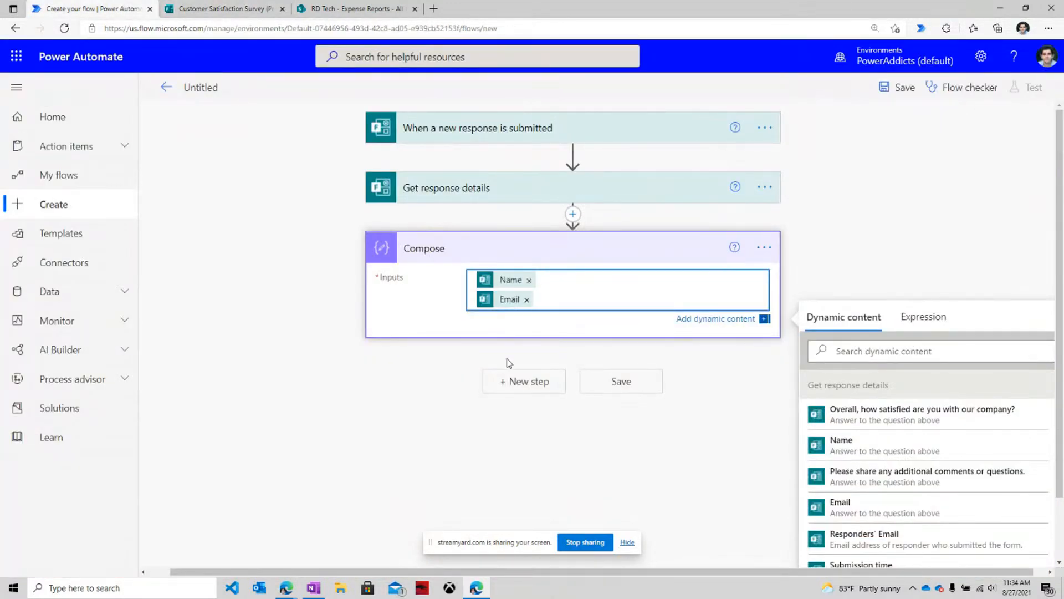
{"action": "left_click", "coordinate": [511, 381]}
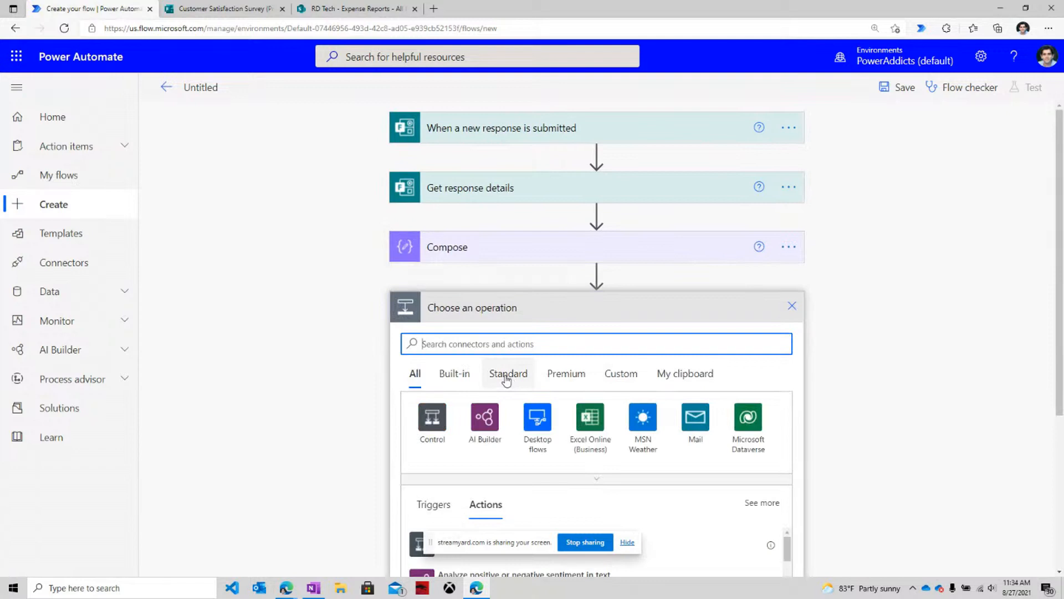
{"action": "type", "text": "outlook"}
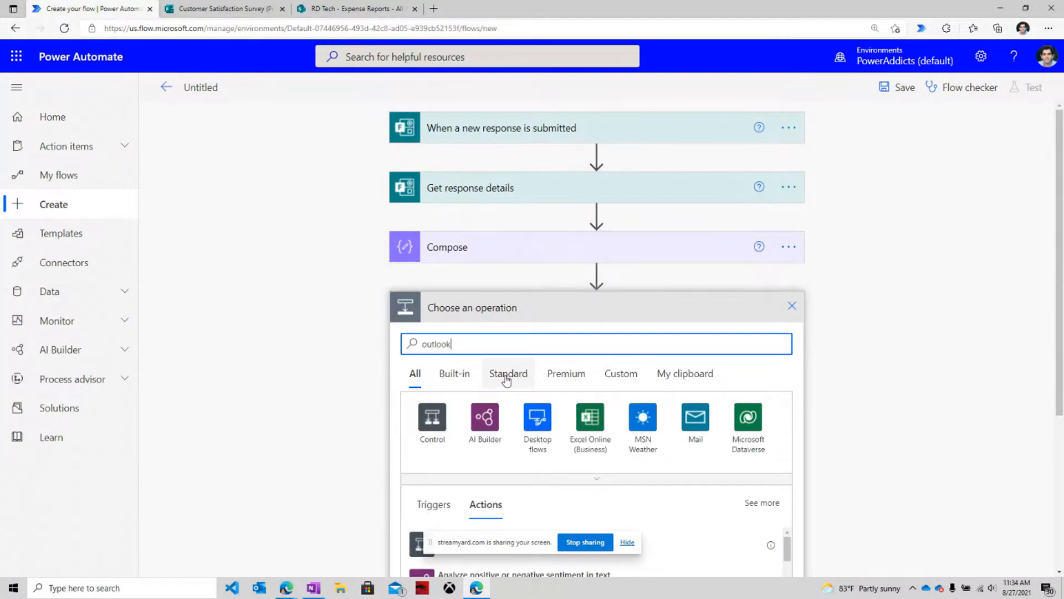
Add Office 365 Outlook Send an email (V2) to the chosen recipient, subject 'New Survey Response is Received'.
{"action": "scroll", "coordinate": [506, 379], "scroll_direction": "down", "scroll_amount": 4}
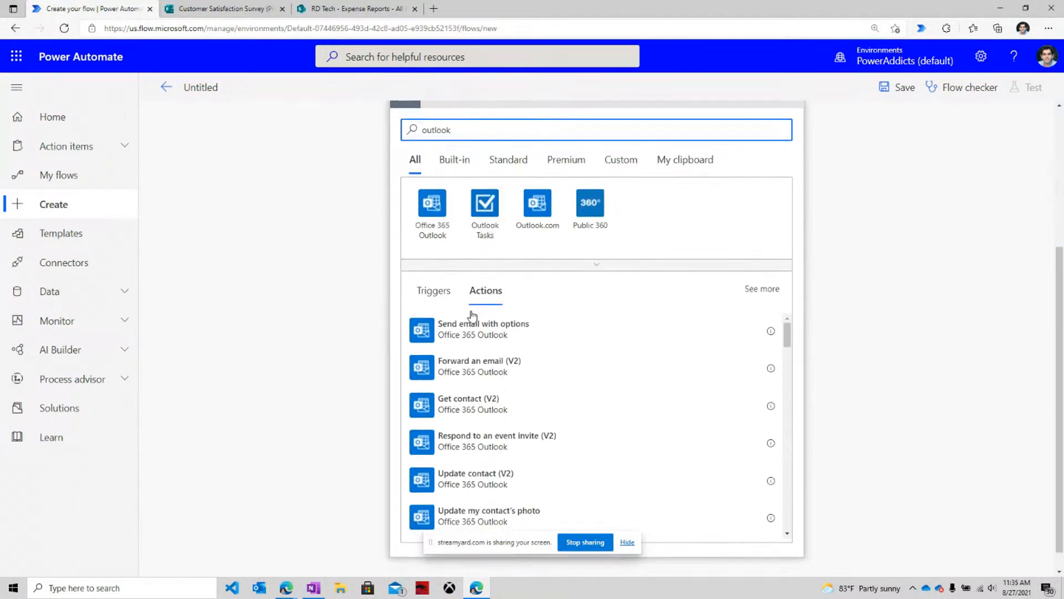
{"action": "left_click", "coordinate": [431, 209]}
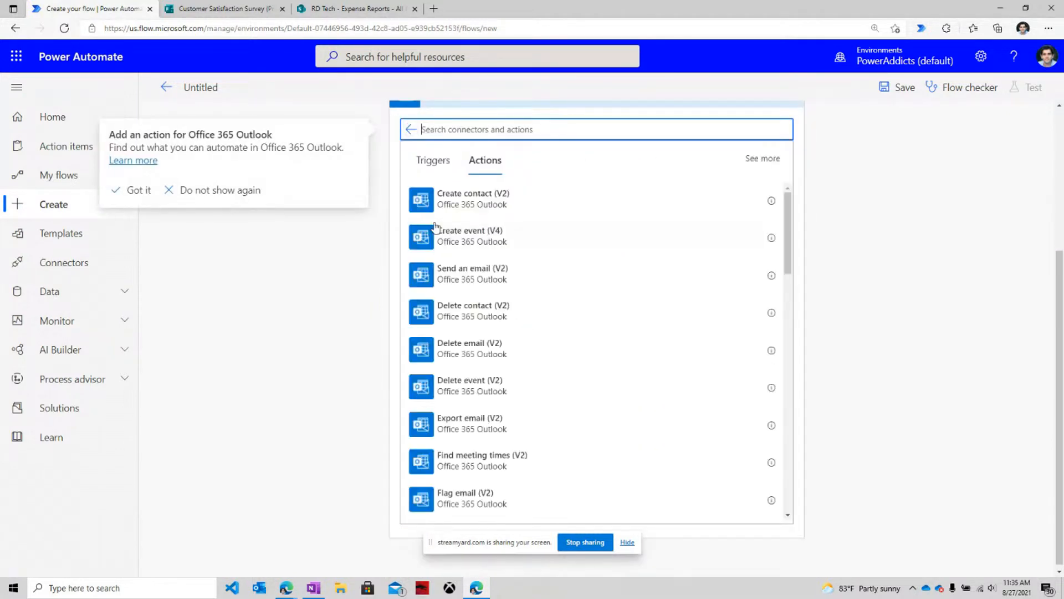
{"action": "left_click", "coordinate": [508, 278]}
{"action": "left_click", "coordinate": [508, 279]}
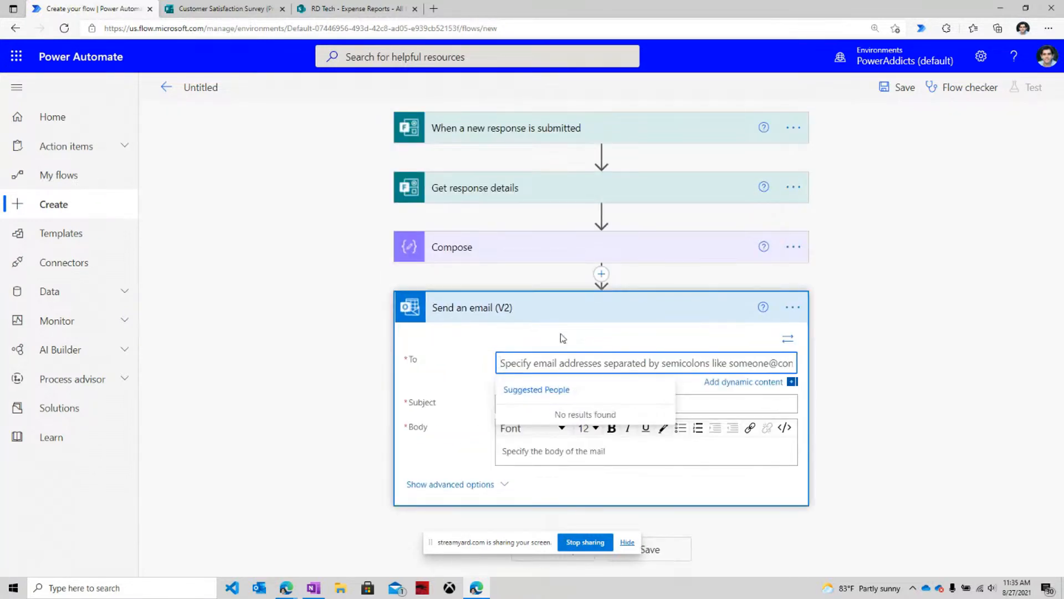
{"action": "type", "text": "rd"}
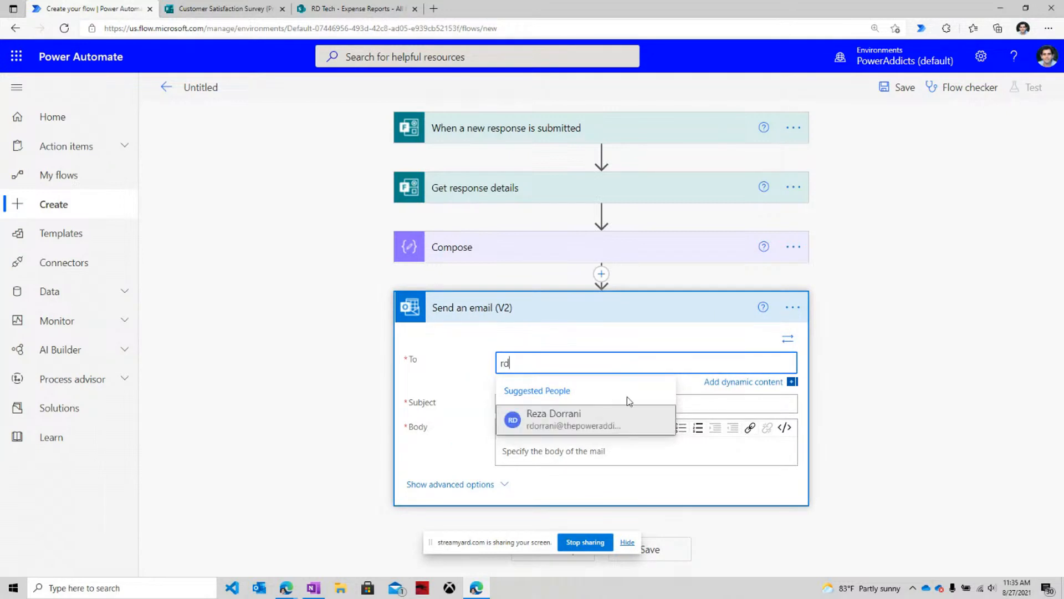
{"action": "left_click", "coordinate": [613, 419]}
{"action": "left_click", "coordinate": [532, 403]}
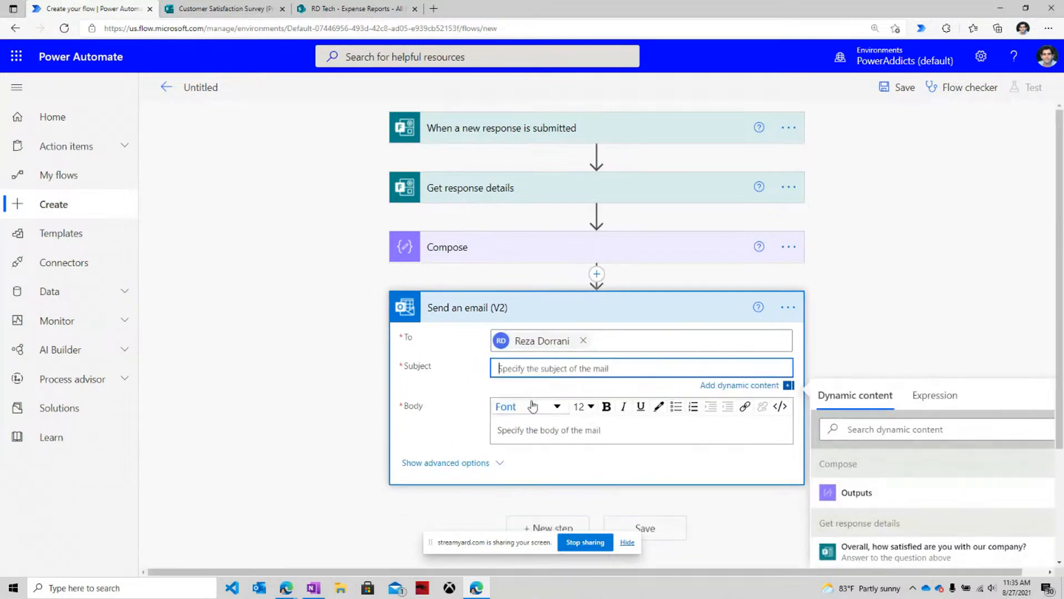
{"action": "type", "text": "New"}
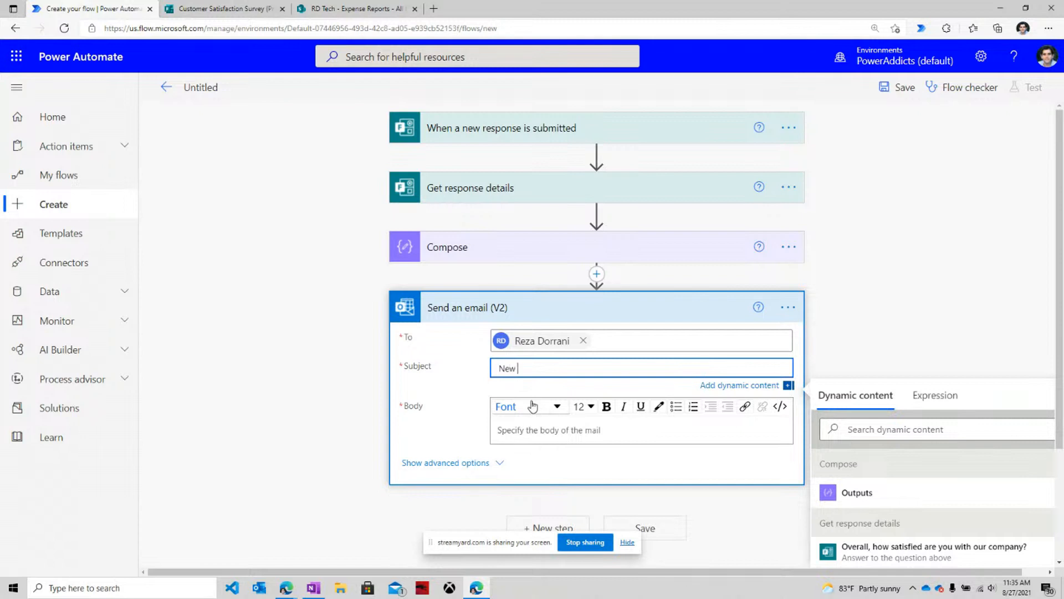
{"action": "type", "text": " Survey Response is Received"}
Fill the email body with the Name, Email, satisfaction and additional comments answers.
{"action": "left_click", "coordinate": [535, 422]}
{"action": "scroll", "coordinate": [1033, 349], "scroll_direction": "down", "scroll_amount": 3}
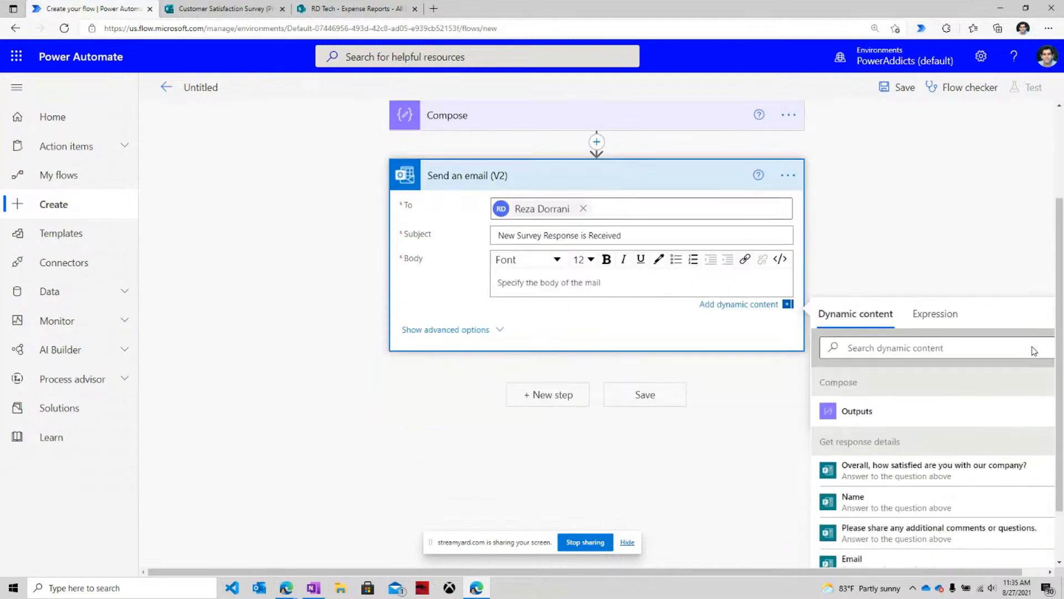
{"action": "left_click", "coordinate": [854, 431]}
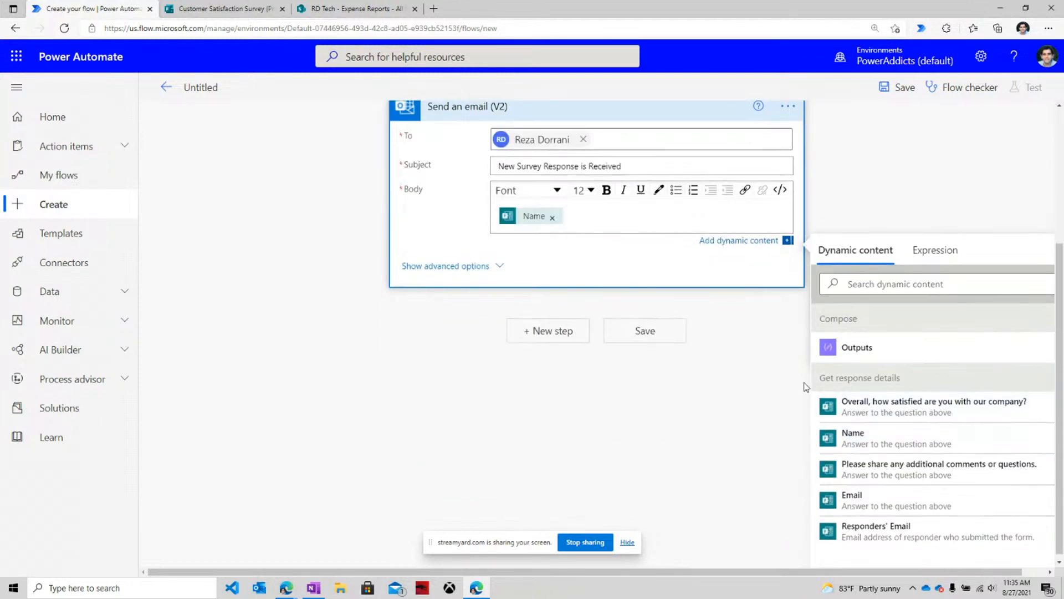
{"action": "left_click", "coordinate": [915, 511]}
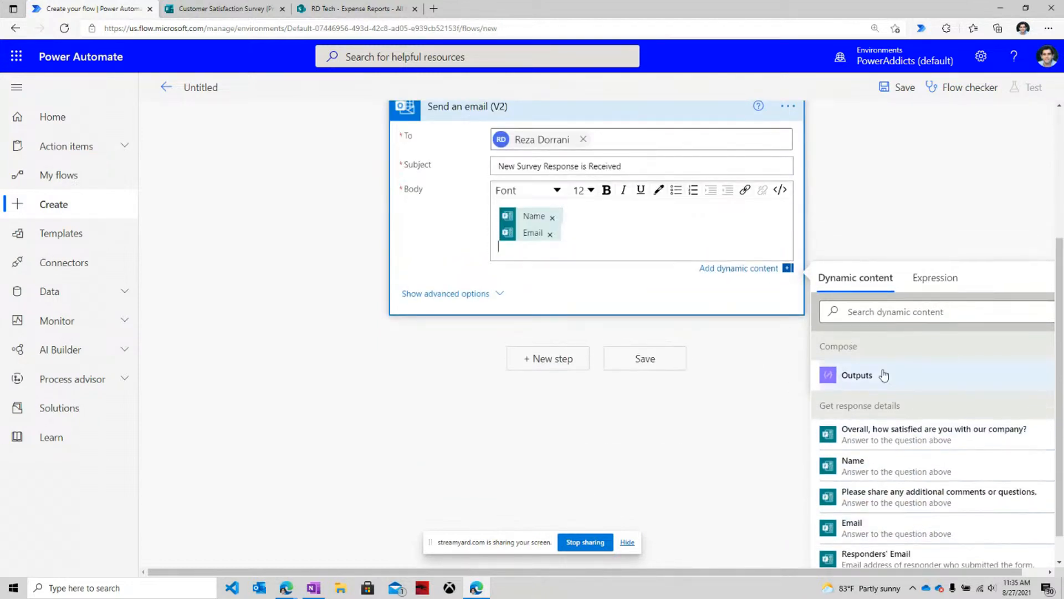
{"action": "left_click", "coordinate": [894, 435]}
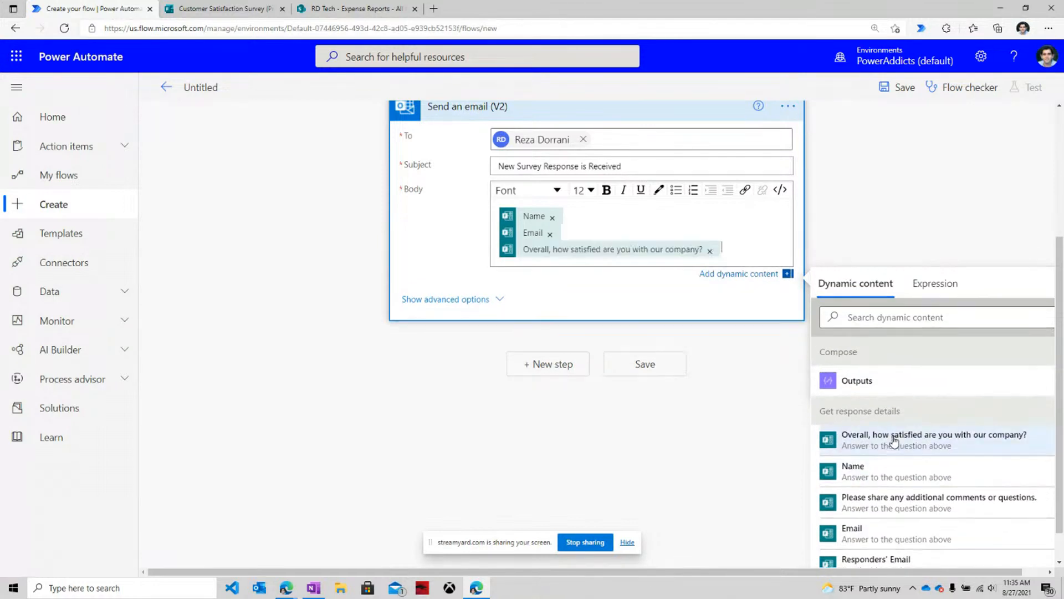
{"action": "left_click", "coordinate": [895, 509]}
{"action": "scroll", "coordinate": [526, 285], "scroll_direction": "up", "scroll_amount": 3}
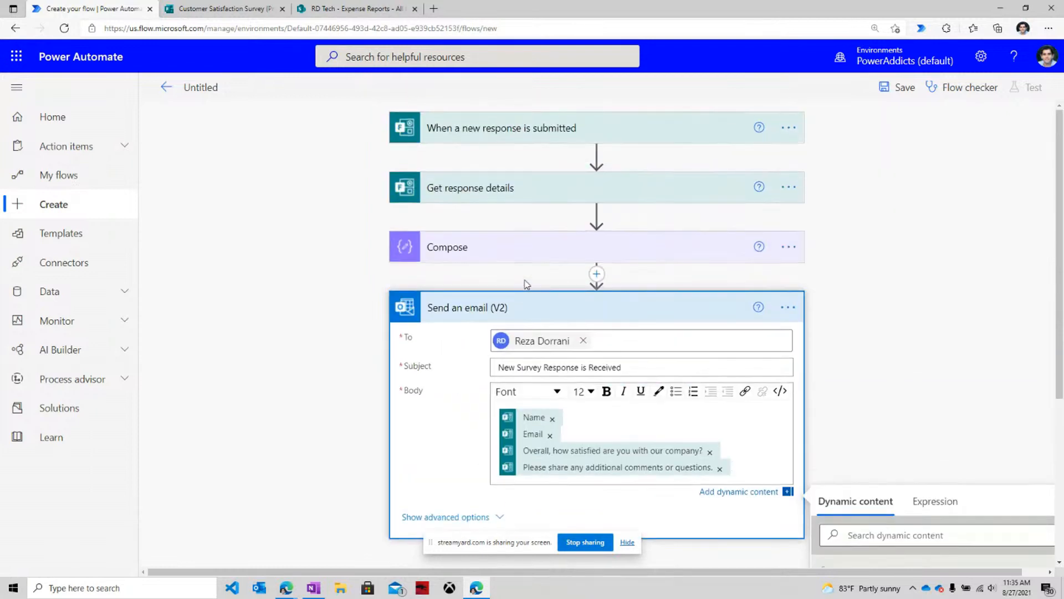
Rename the untitled flow to 'Survey Notification' and save it.
{"action": "left_click", "coordinate": [212, 93]}
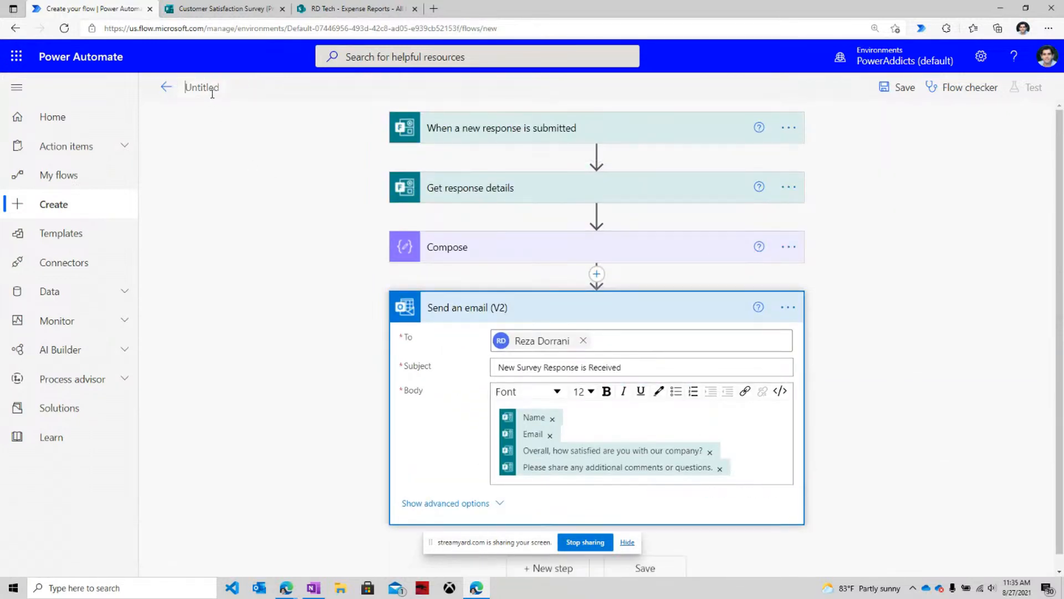
{"action": "type", "text": "Survey Notification"}
{"action": "left_click", "coordinate": [902, 87]}
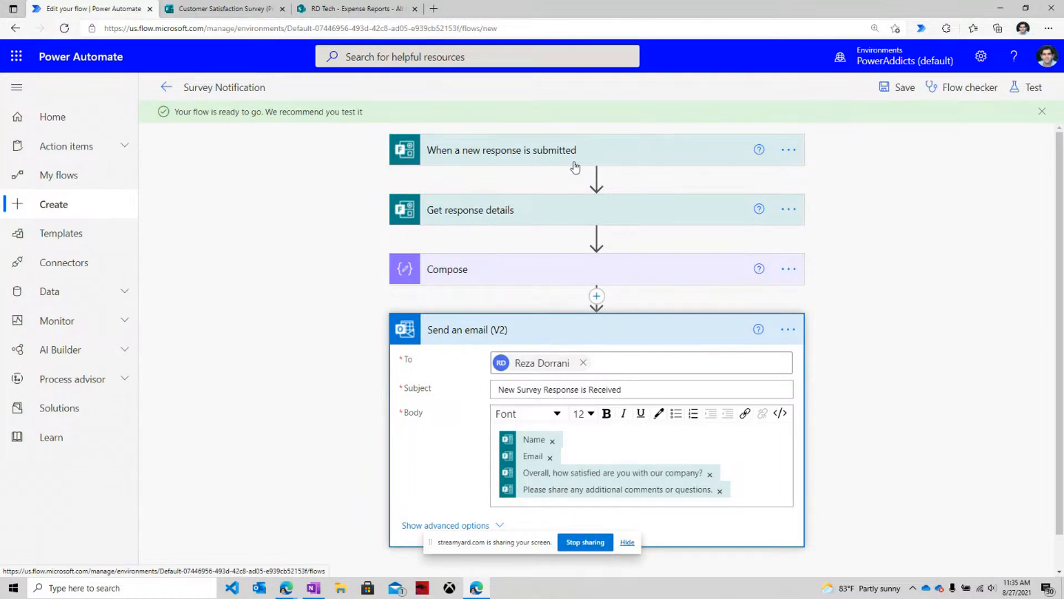
{"action": "key", "text": "ctrl+Tab"}
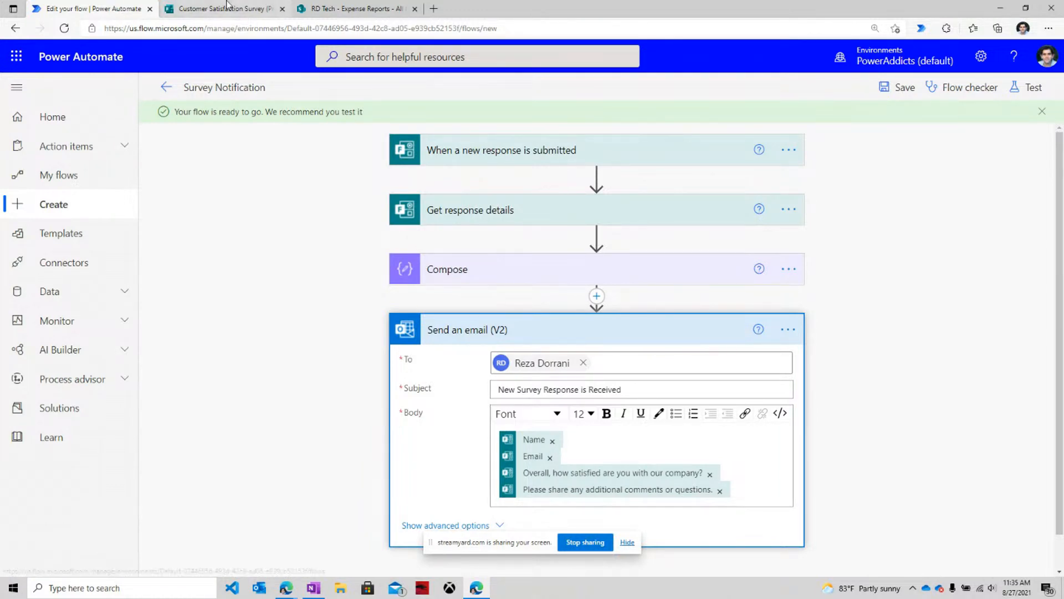
{"action": "scroll", "coordinate": [546, 201], "scroll_direction": "up", "scroll_amount": 3}
Submit a test response with a name, an email, Very satisfied, and 'Your products are amazing!'.
{"action": "left_click", "coordinate": [410, 287]}
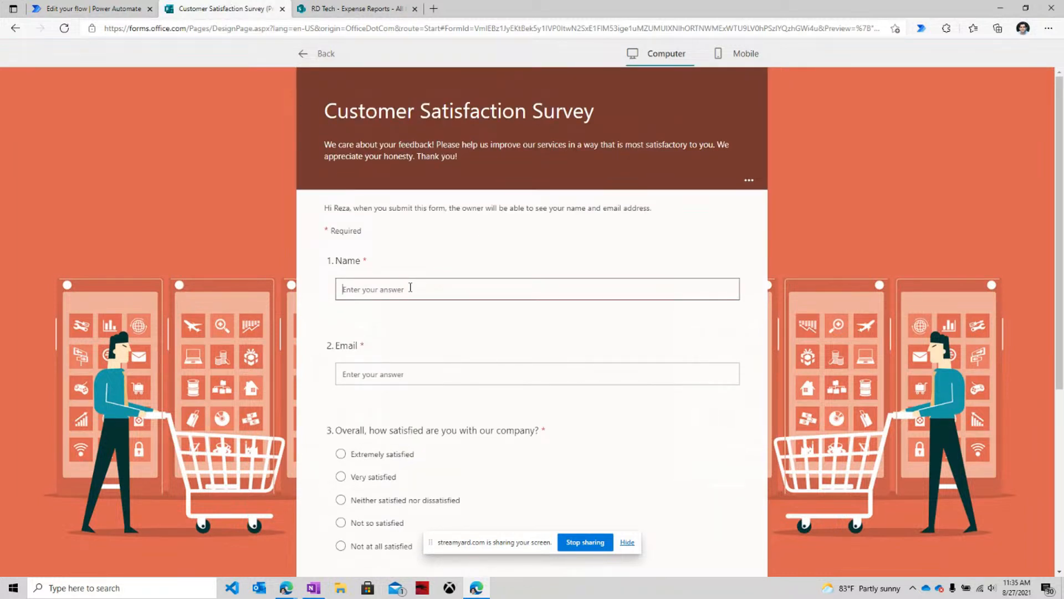
{"action": "type", "text": "Dan"}
{"action": "left_click", "coordinate": [366, 379]}
{"action": "type", "text": "a"}
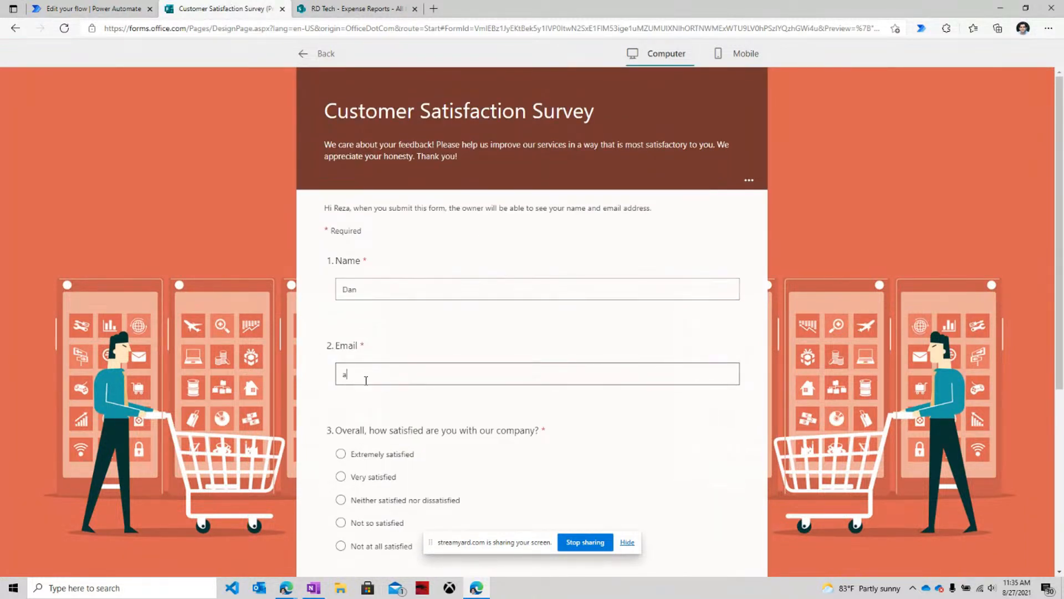
{"action": "type", "text": "@b.com"}
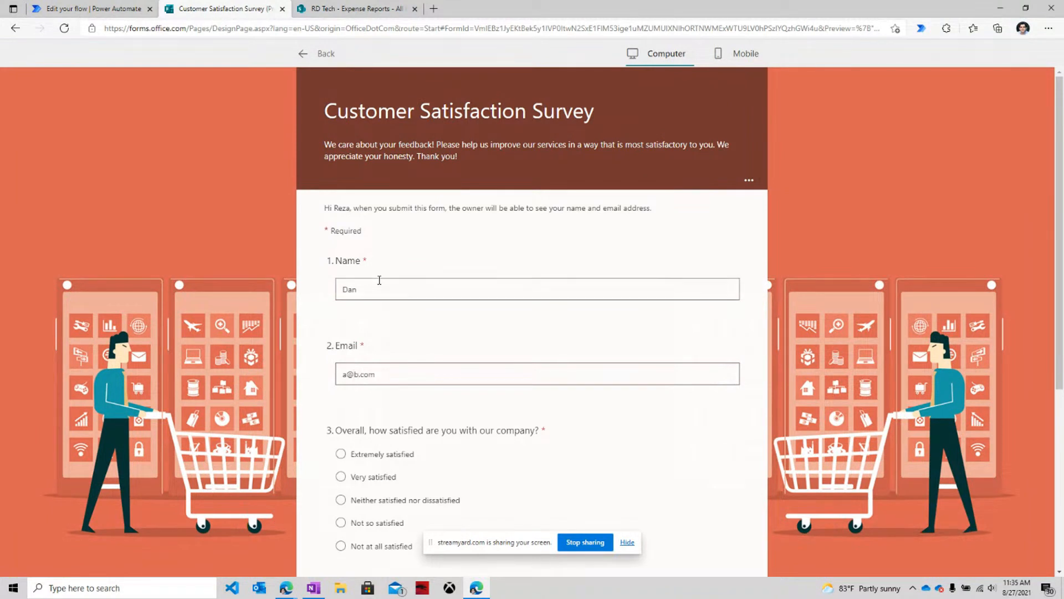
{"action": "scroll", "coordinate": [455, 297], "scroll_direction": "down", "scroll_amount": 3}
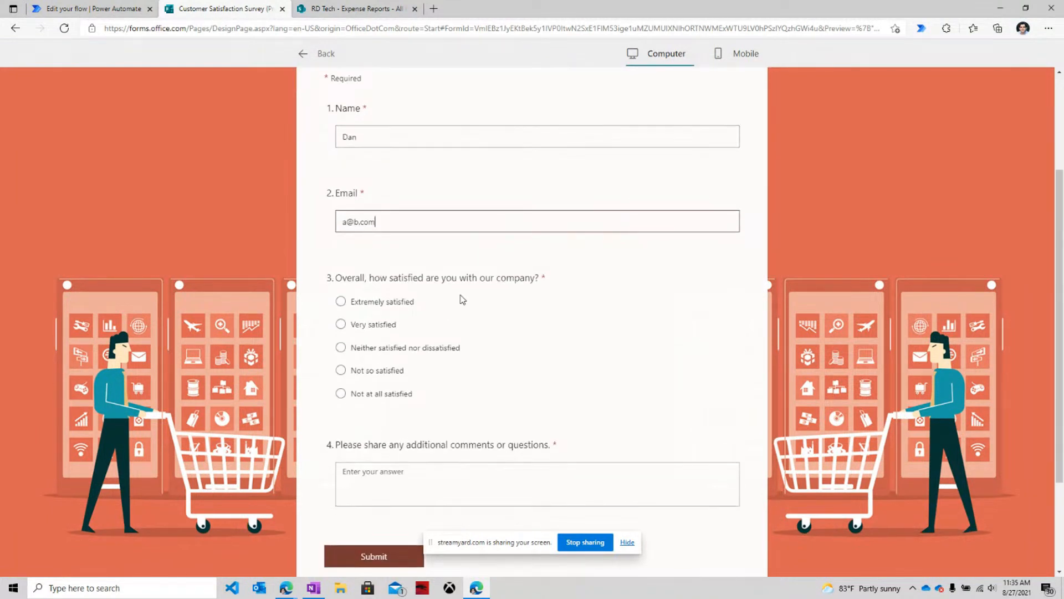
{"action": "left_click", "coordinate": [341, 326]}
{"action": "scroll", "coordinate": [408, 380], "scroll_direction": "down", "scroll_amount": 2}
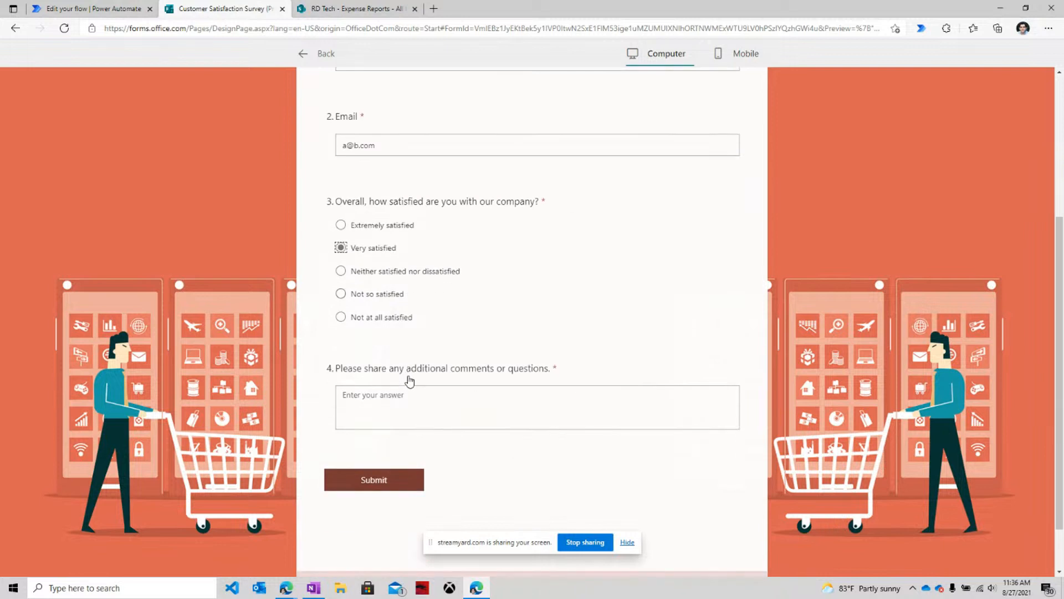
{"action": "left_click", "coordinate": [409, 397]}
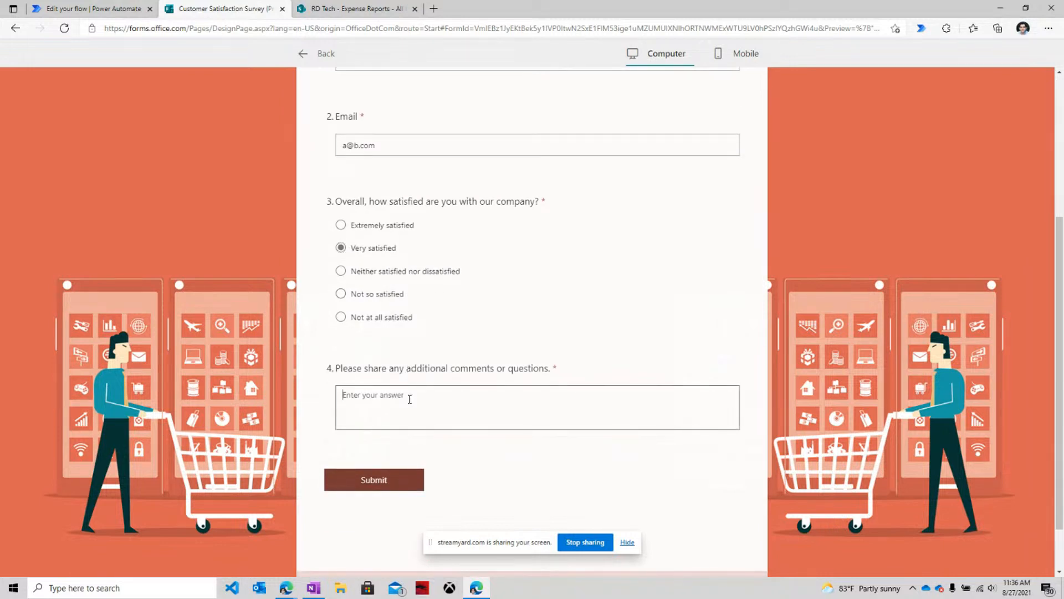
{"action": "type", "text": "Your products are amazing!"}
{"action": "left_click", "coordinate": [375, 478]}
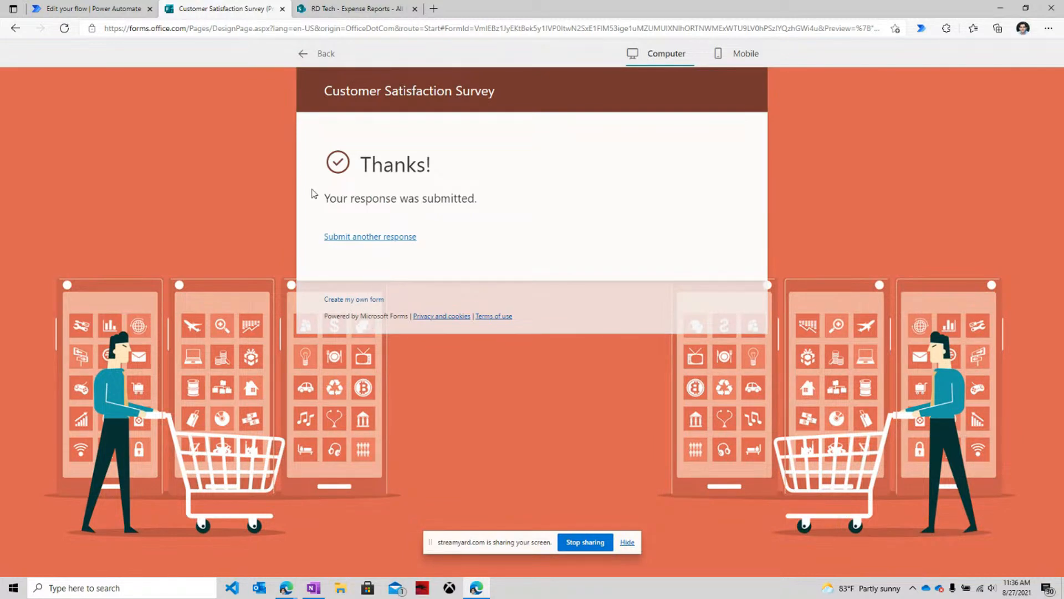
{"action": "left_click", "coordinate": [93, 9]}
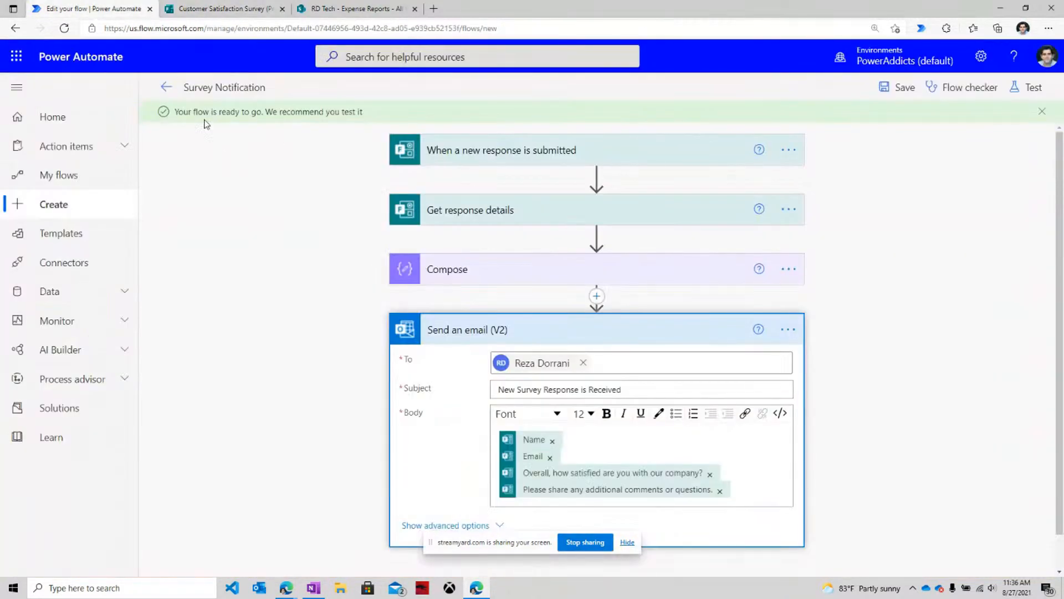
Open the latest run from the 28-day history and inspect the Get response details outputs.
{"action": "left_click", "coordinate": [166, 87]}
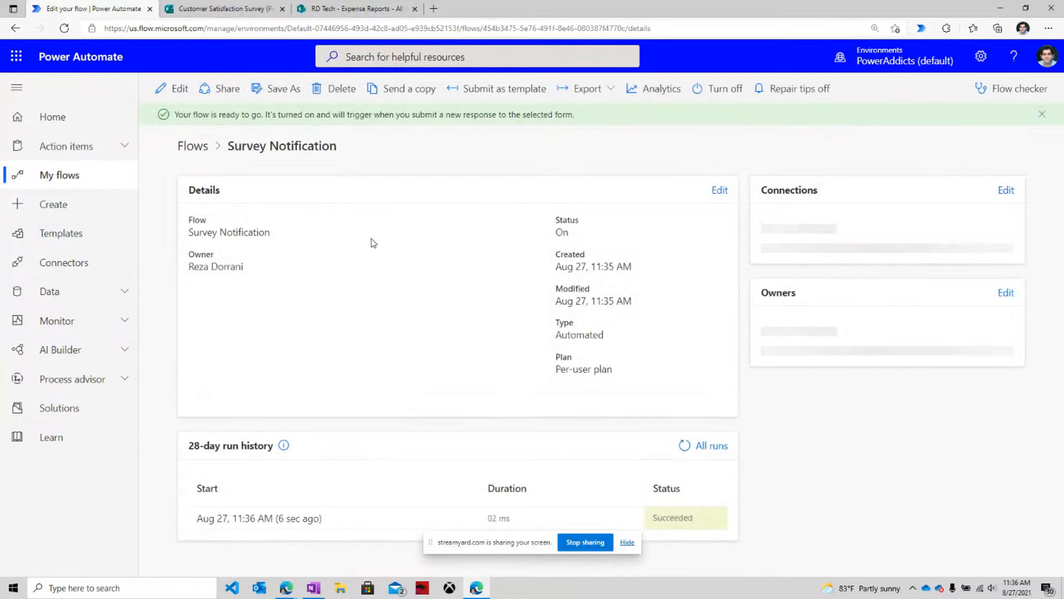
{"action": "left_click", "coordinate": [623, 545]}
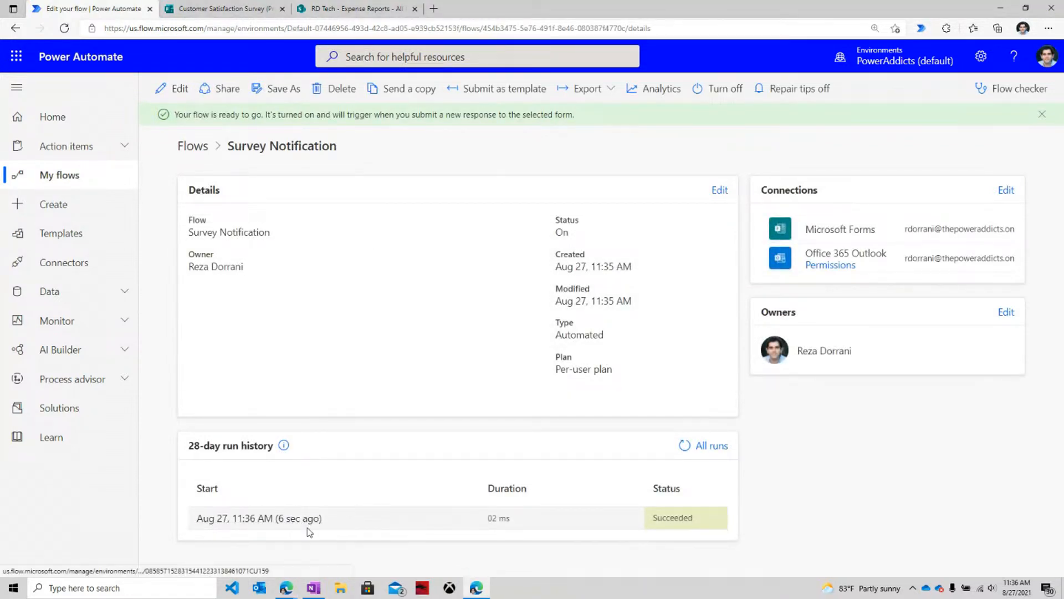
{"action": "left_click", "coordinate": [286, 522]}
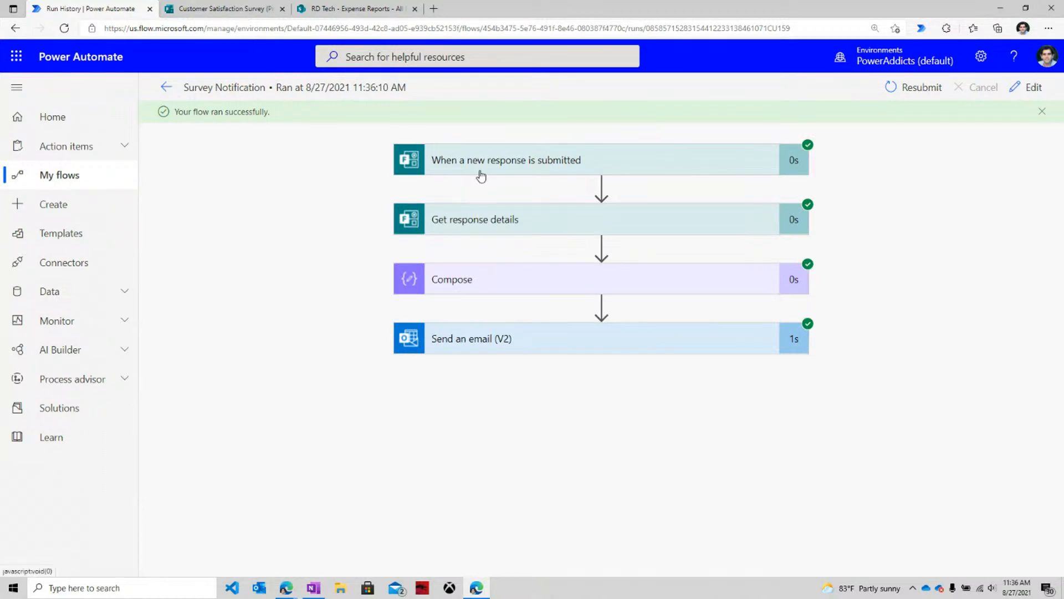
{"action": "left_click", "coordinate": [498, 221]}
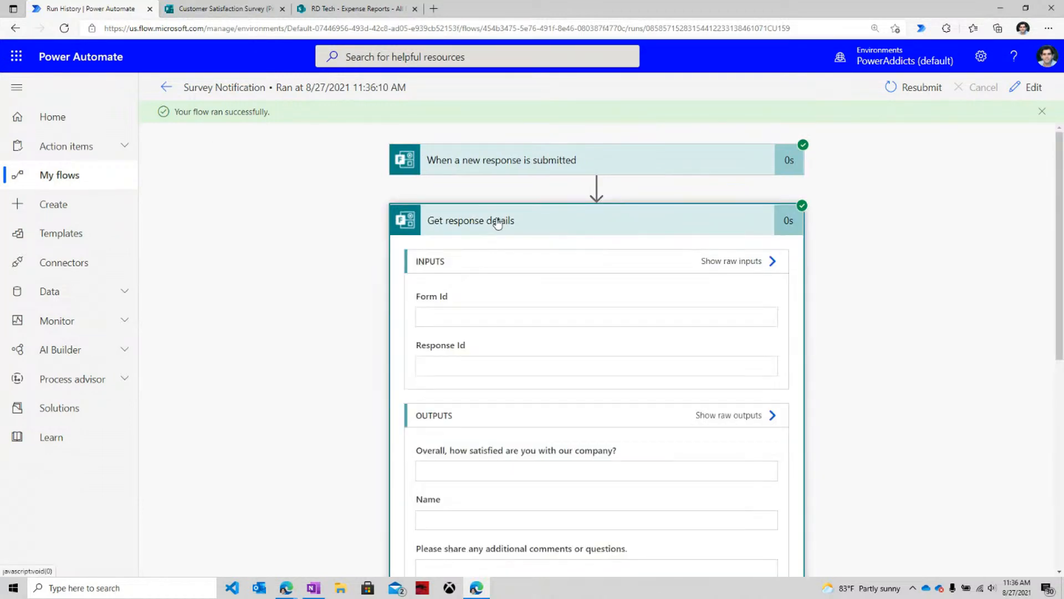
{"action": "scroll", "coordinate": [499, 289], "scroll_direction": "down", "scroll_amount": 7}
{"action": "scroll", "coordinate": [465, 348], "scroll_direction": "up", "scroll_amount": 5}
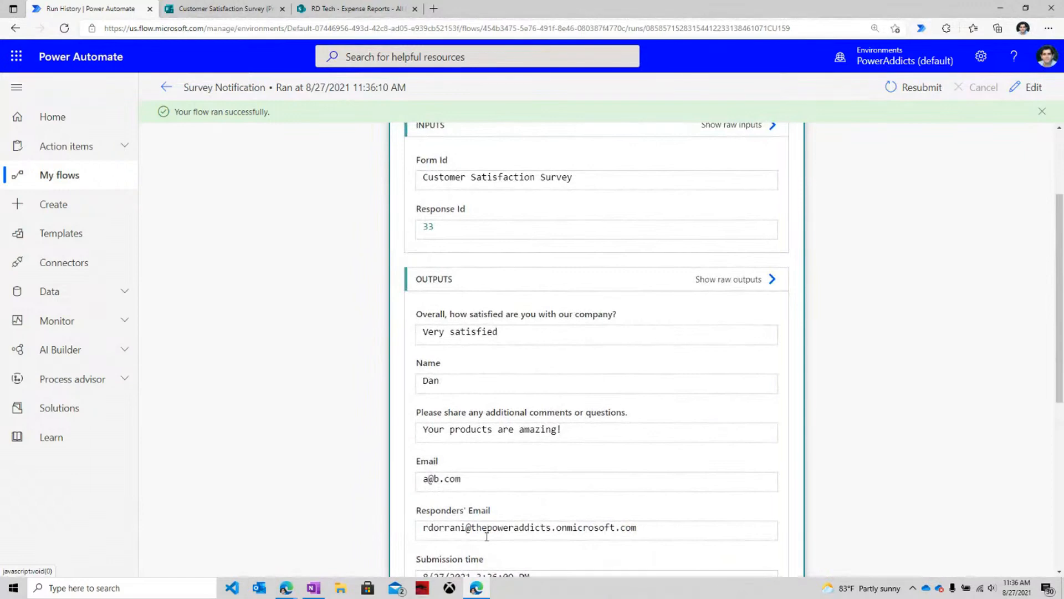
{"action": "scroll", "coordinate": [487, 538], "scroll_direction": "down", "scroll_amount": 12}
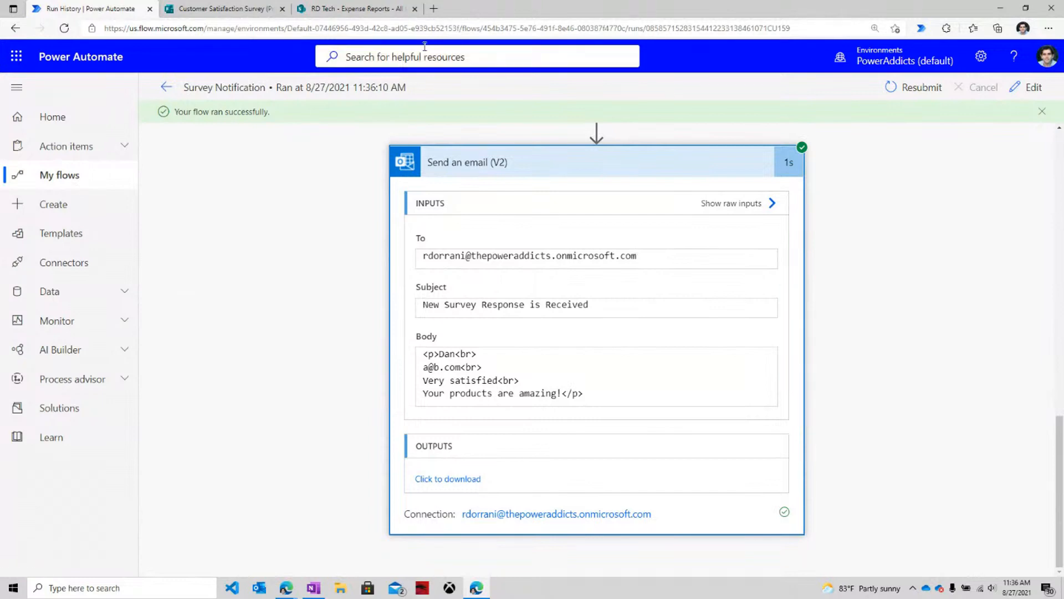
Check the 'New Survey Response is Received' email in Outlook on the web for the survey answers.
{"action": "left_click", "coordinate": [437, 11]}
{"action": "type", "text": "outlook.office.com"}
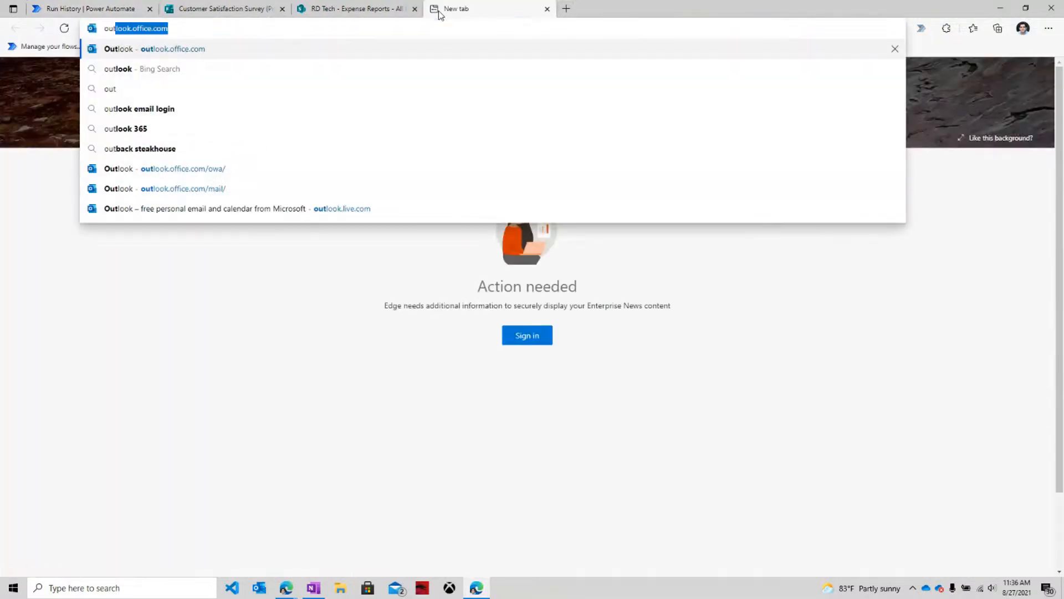
{"action": "key", "text": "Return"}
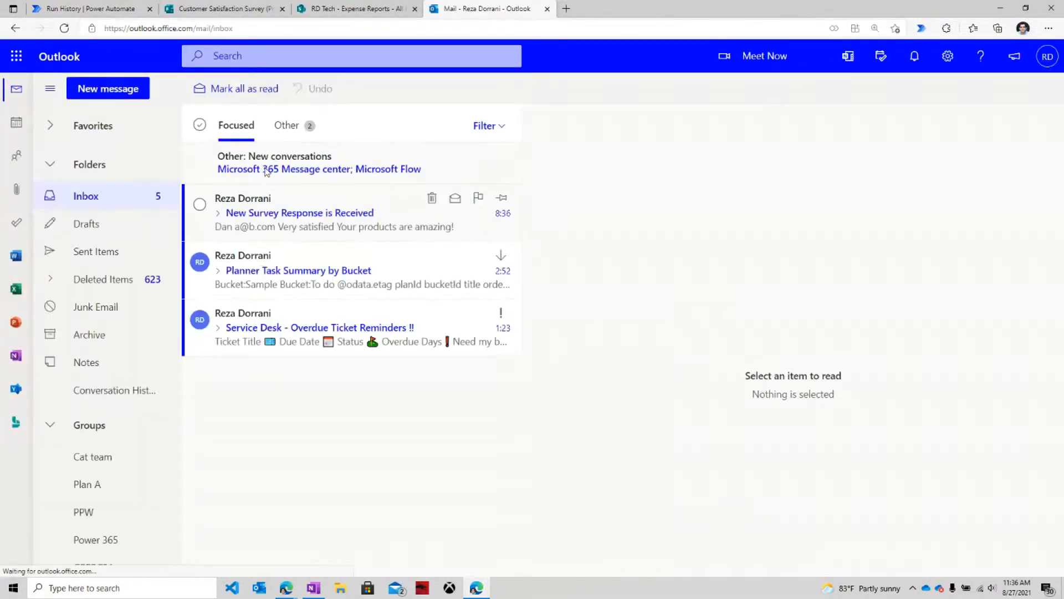
{"action": "left_click", "coordinate": [277, 222]}
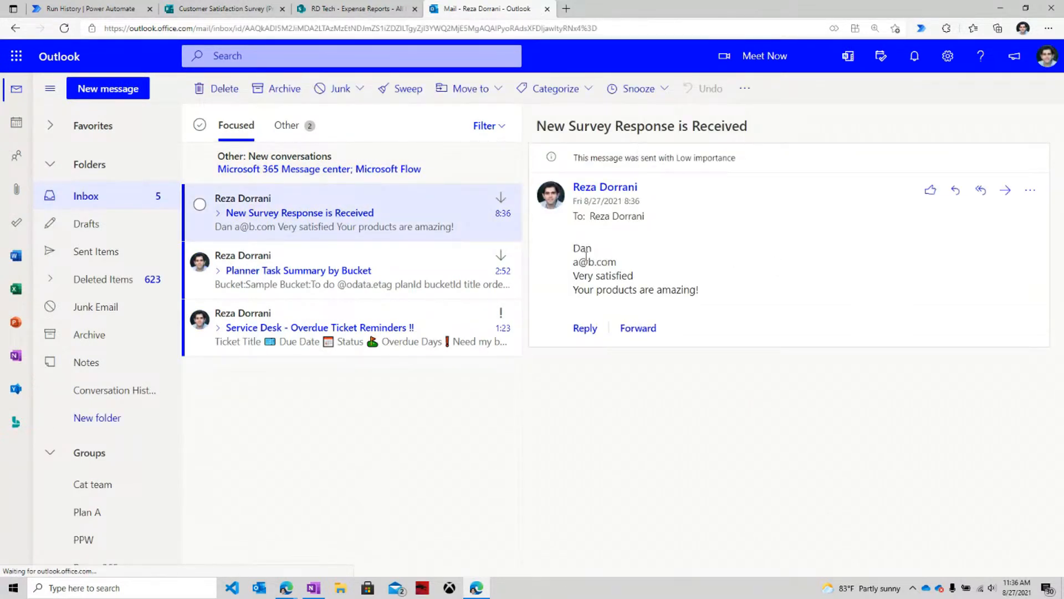
{"action": "left_click_drag", "start_coordinate": [574, 249], "coordinate": [743, 304]}
{"action": "left_click", "coordinate": [601, 274]}
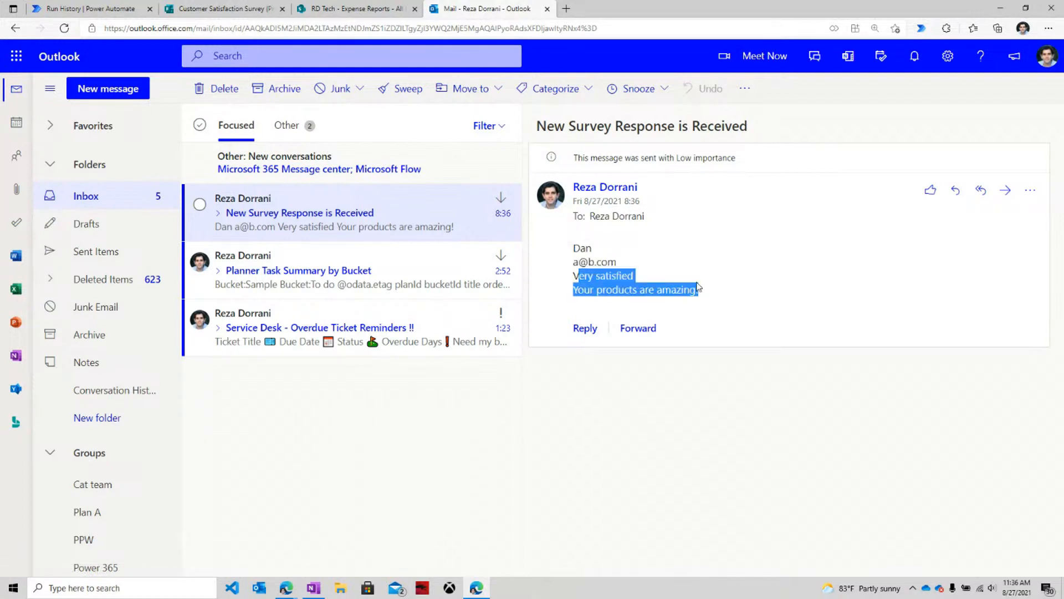
{"action": "left_click", "coordinate": [682, 276]}
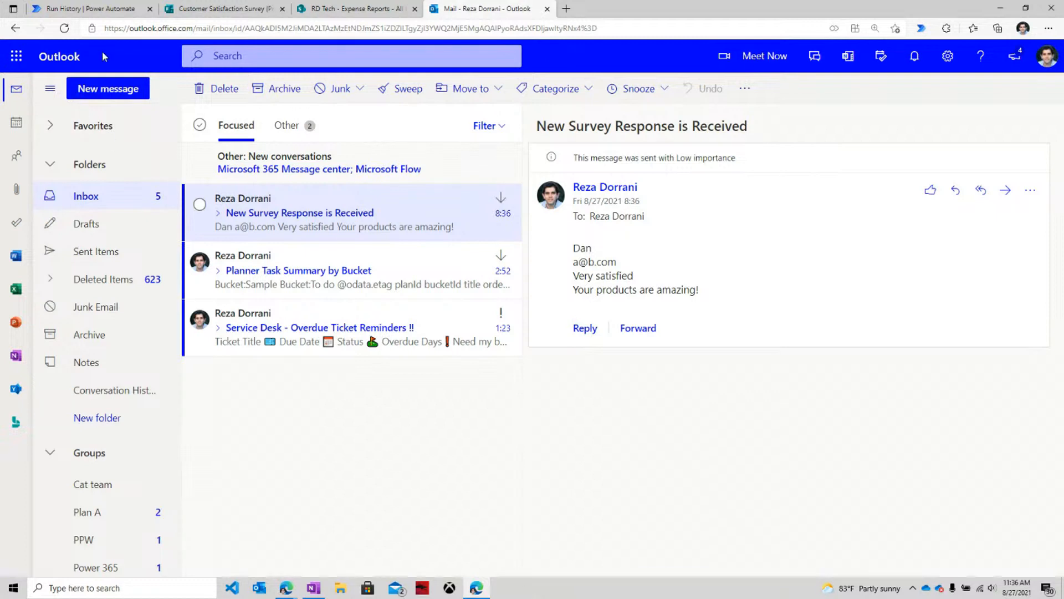
{"action": "left_click", "coordinate": [114, 10]}
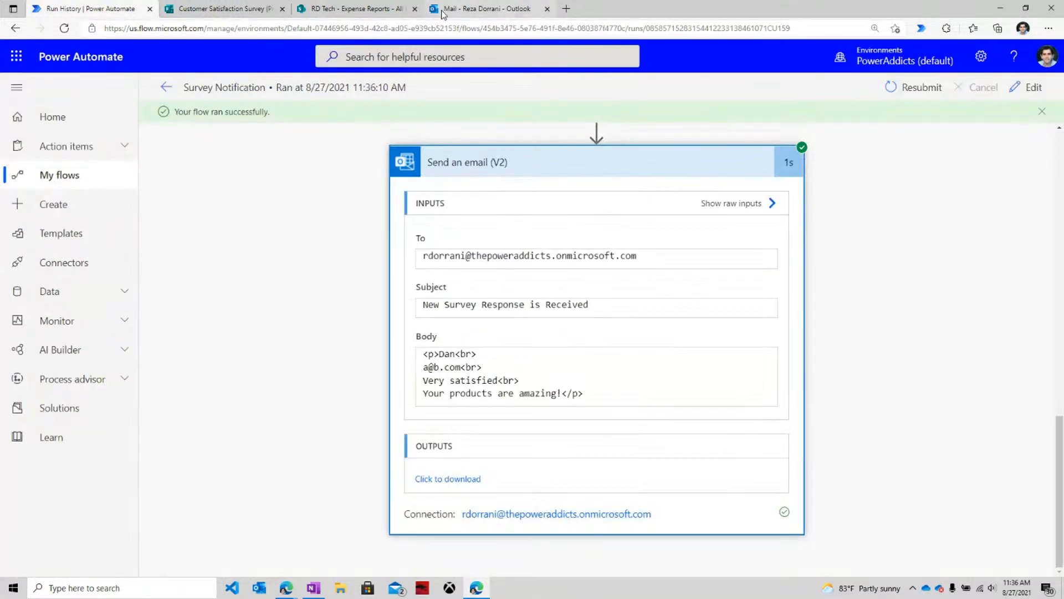
Switch the Survey Notification run view into the flow designer with Edit.
{"action": "left_click", "coordinate": [1029, 87]}
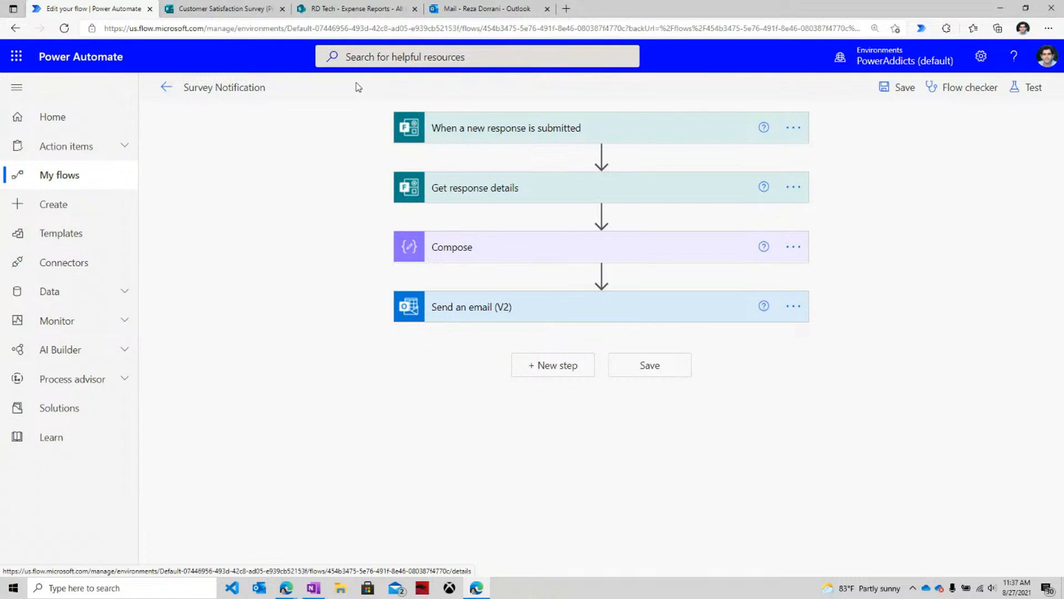
Begin another blank response on the survey's thanks page, then go back to the designer.
{"action": "left_click", "coordinate": [225, 9]}
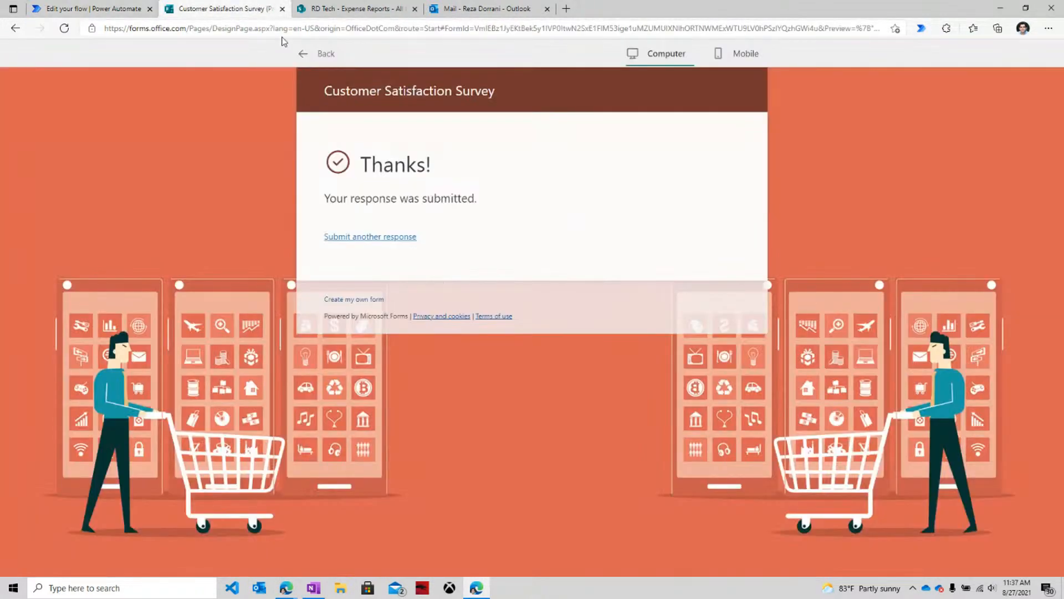
{"action": "left_click", "coordinate": [361, 237]}
{"action": "scroll", "coordinate": [450, 333], "scroll_direction": "down", "scroll_amount": 4}
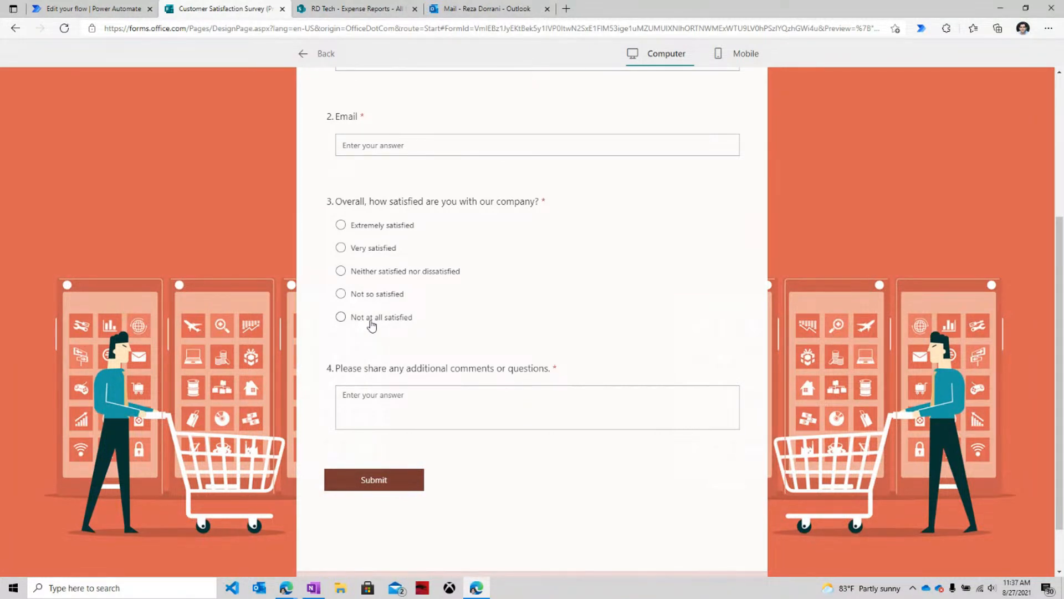
{"action": "left_click", "coordinate": [400, 398]}
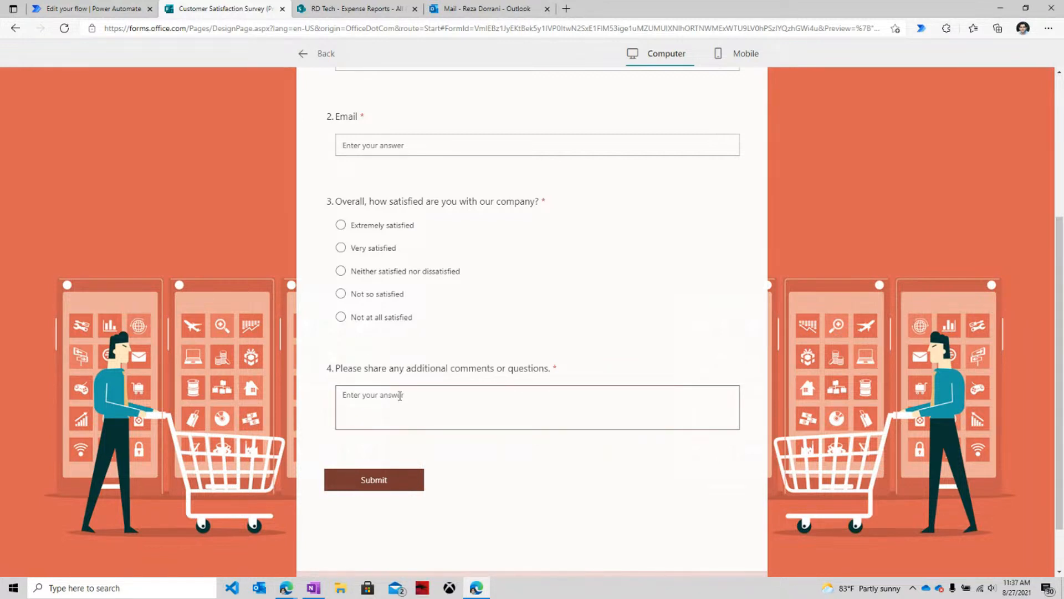
{"action": "left_click", "coordinate": [86, 9]}
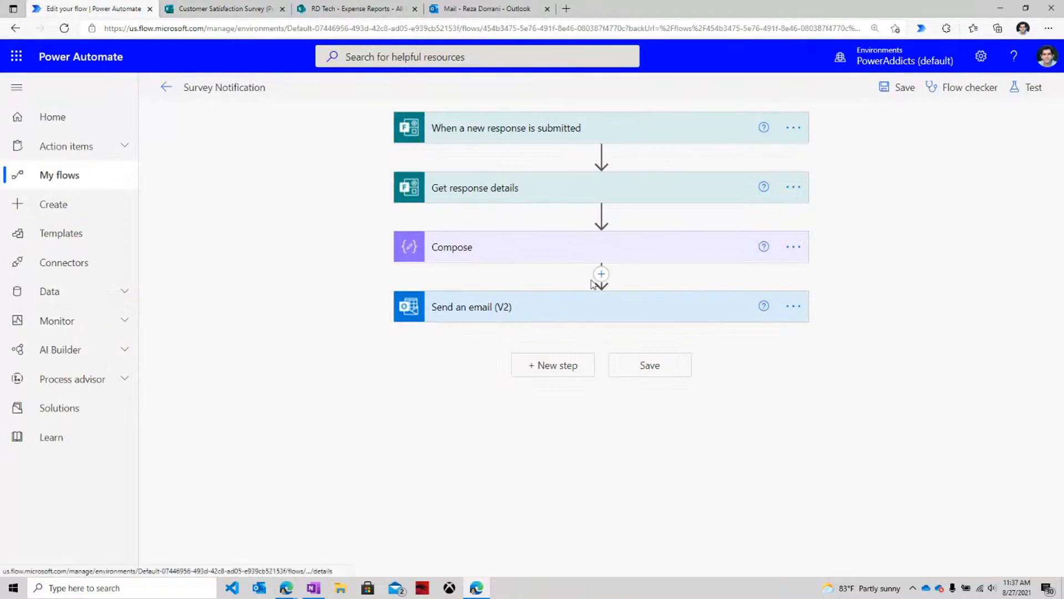
Insert the AI Builder 'Analyze positive or negative sentiment in text' action after Compose, extending the trial.
{"action": "left_click", "coordinate": [602, 274]}
{"action": "left_click", "coordinate": [607, 295]}
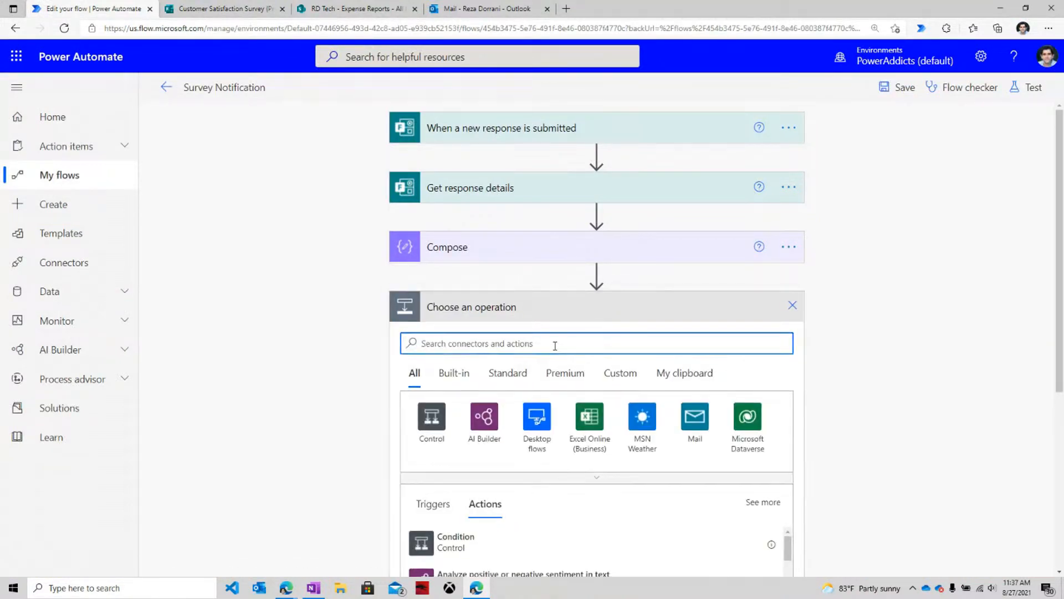
{"action": "left_click", "coordinate": [485, 417]}
{"action": "scroll", "coordinate": [491, 422], "scroll_direction": "down", "scroll_amount": 1}
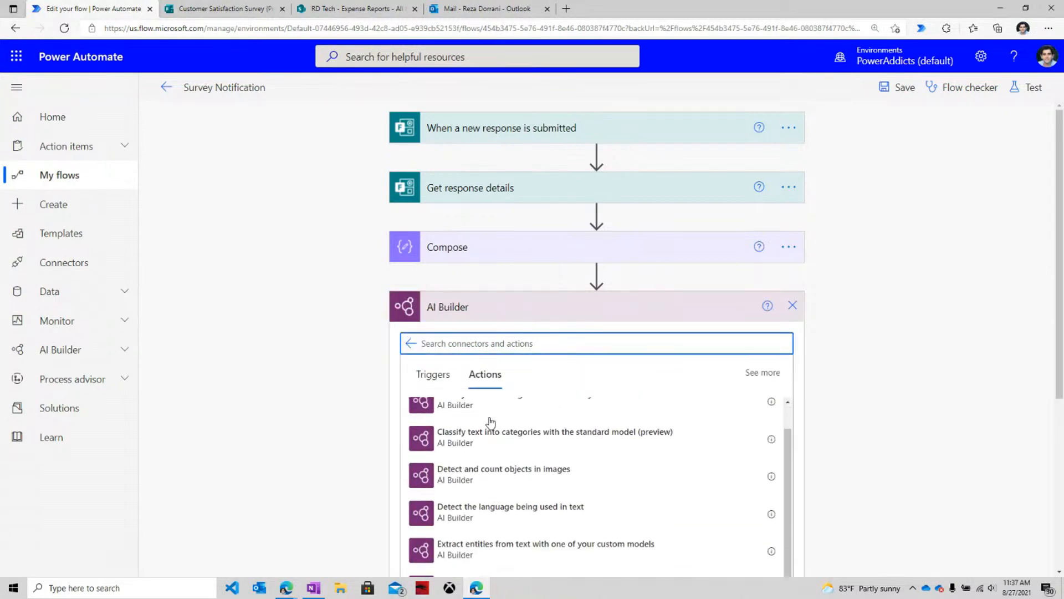
{"action": "scroll", "coordinate": [491, 422], "scroll_direction": "up", "scroll_amount": 1}
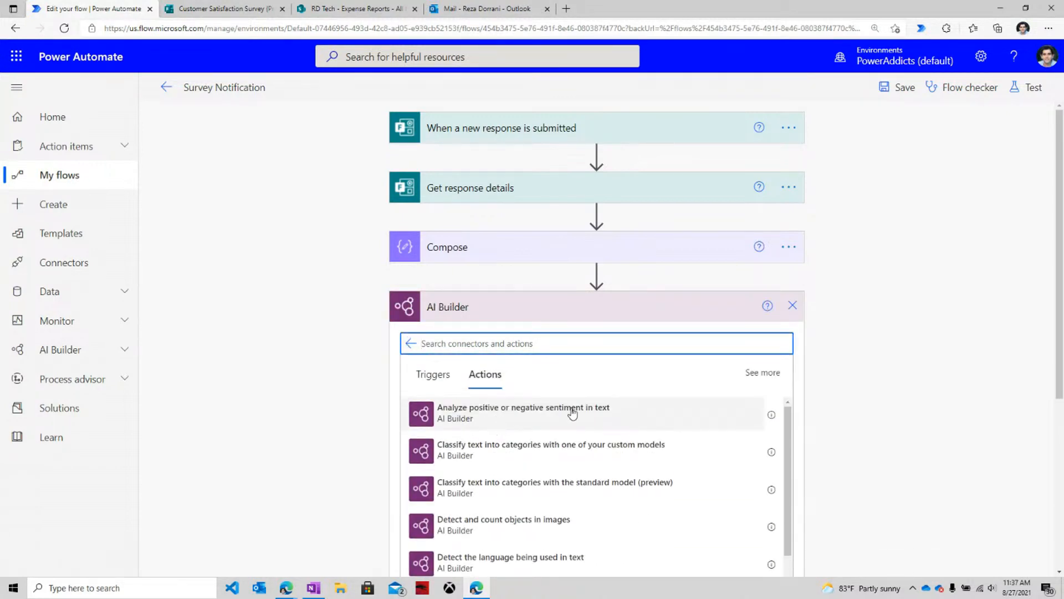
{"action": "left_click", "coordinate": [570, 419]}
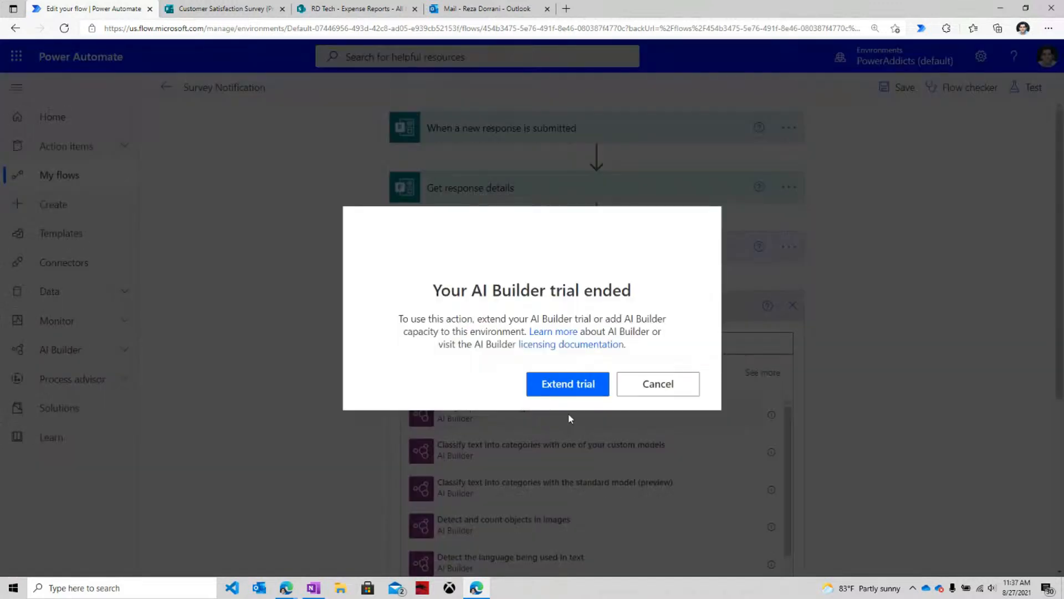
{"action": "left_click", "coordinate": [565, 385]}
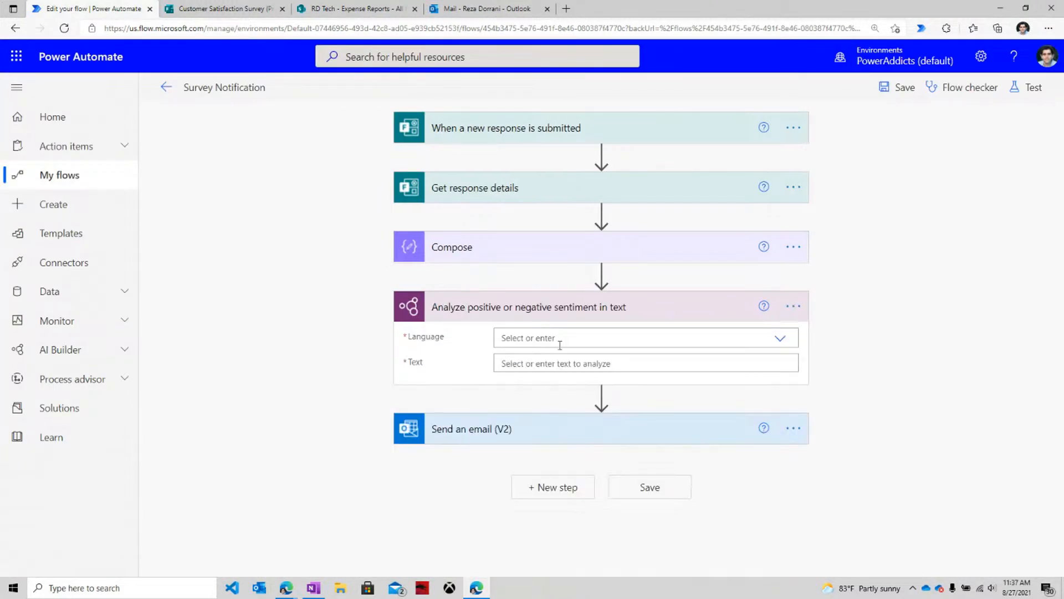
Set the analysis language to English and its text to the satisfaction answer, then begin an automatic test.
{"action": "left_click", "coordinate": [560, 345]}
{"action": "left_click", "coordinate": [533, 411]}
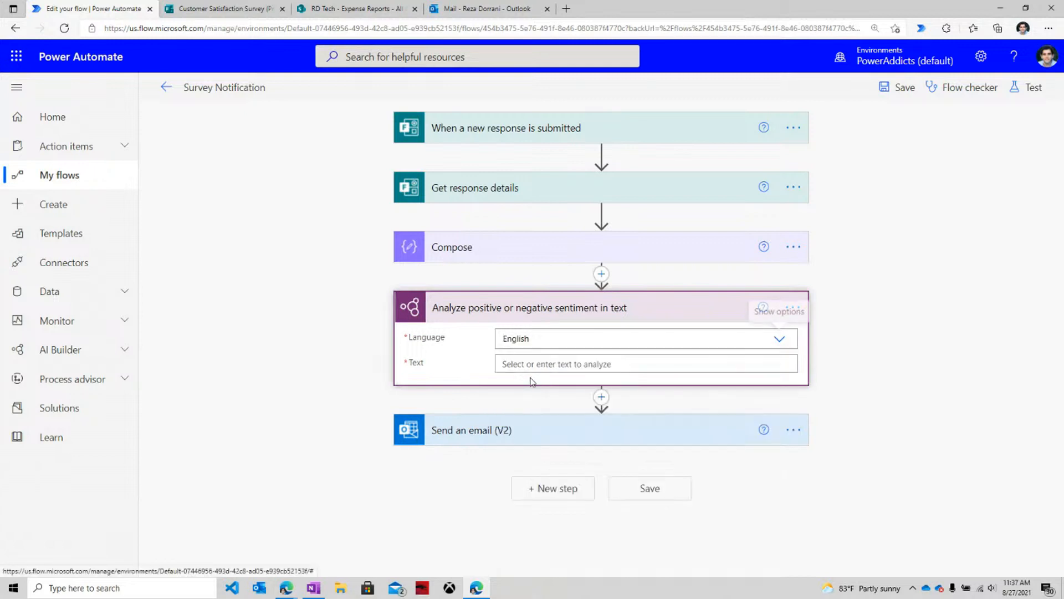
{"action": "left_click", "coordinate": [533, 366]}
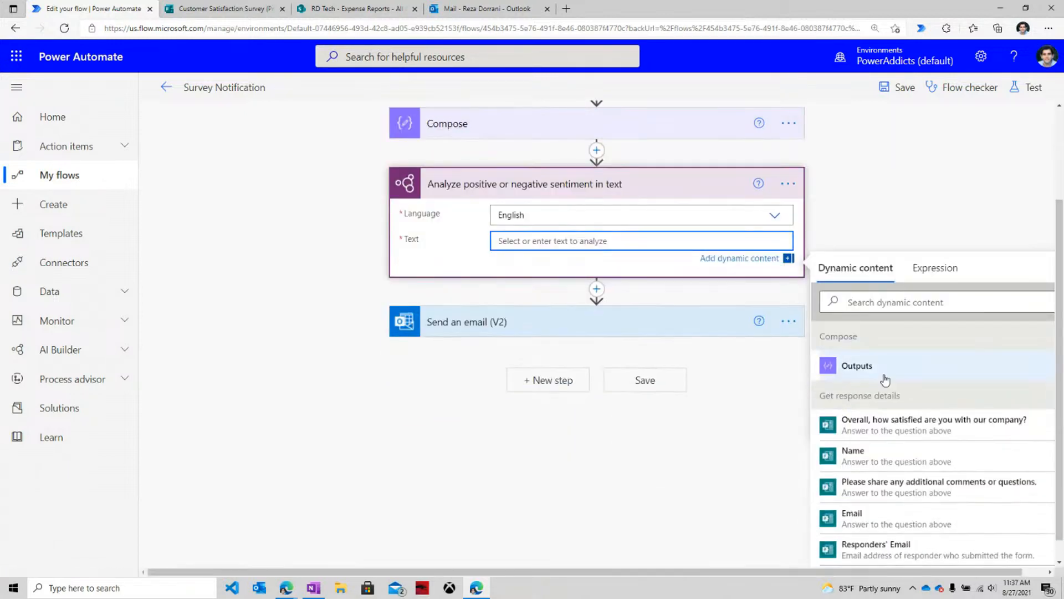
{"action": "left_click", "coordinate": [952, 410]}
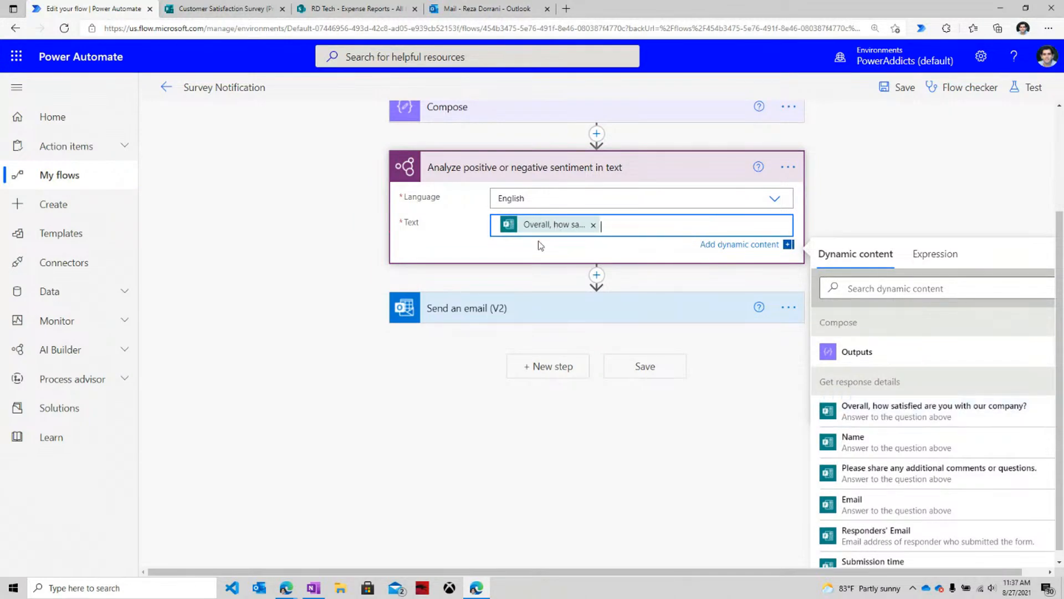
{"action": "left_click", "coordinate": [1033, 87]}
{"action": "left_click", "coordinate": [886, 172]}
Run the test on the recent successful run and review the positive sentiment result.
{"action": "left_click", "coordinate": [869, 197]}
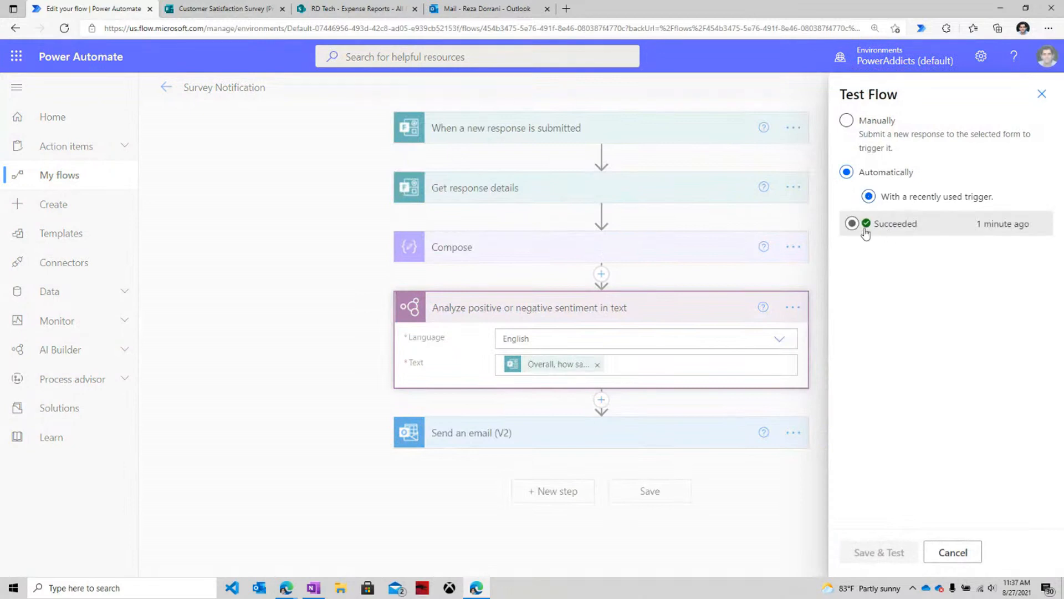
{"action": "left_click", "coordinate": [861, 232]}
{"action": "left_click", "coordinate": [902, 560]}
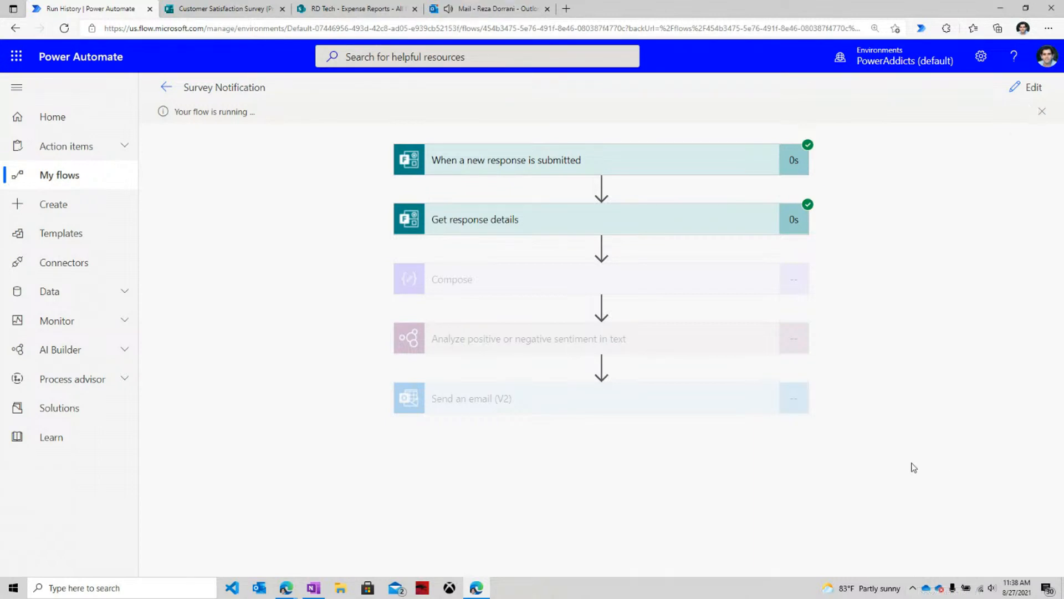
{"action": "left_click", "coordinate": [490, 338]}
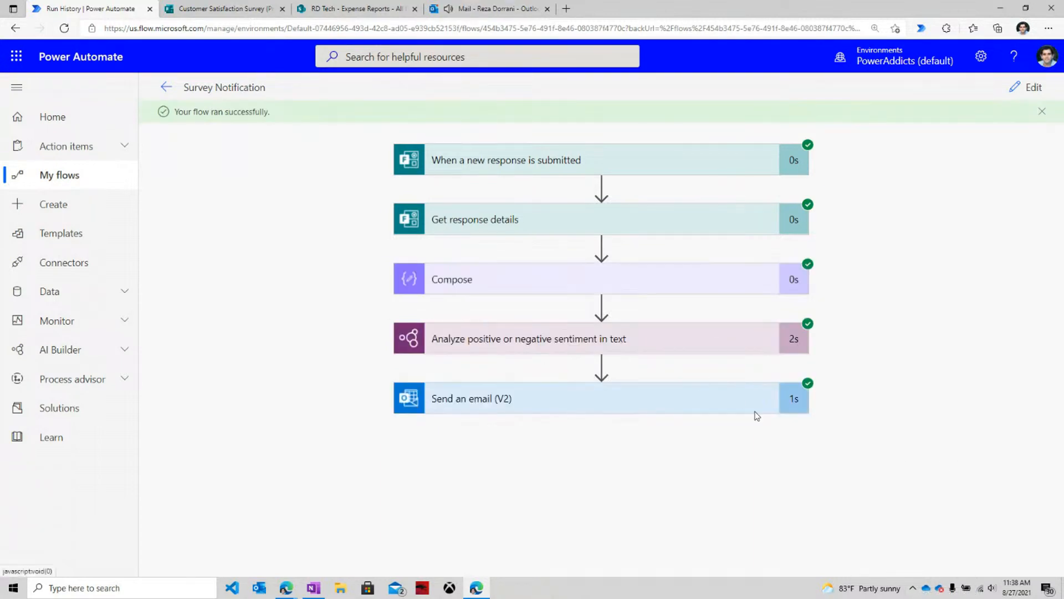
{"action": "scroll", "coordinate": [756, 419], "scroll_direction": "down", "scroll_amount": 5}
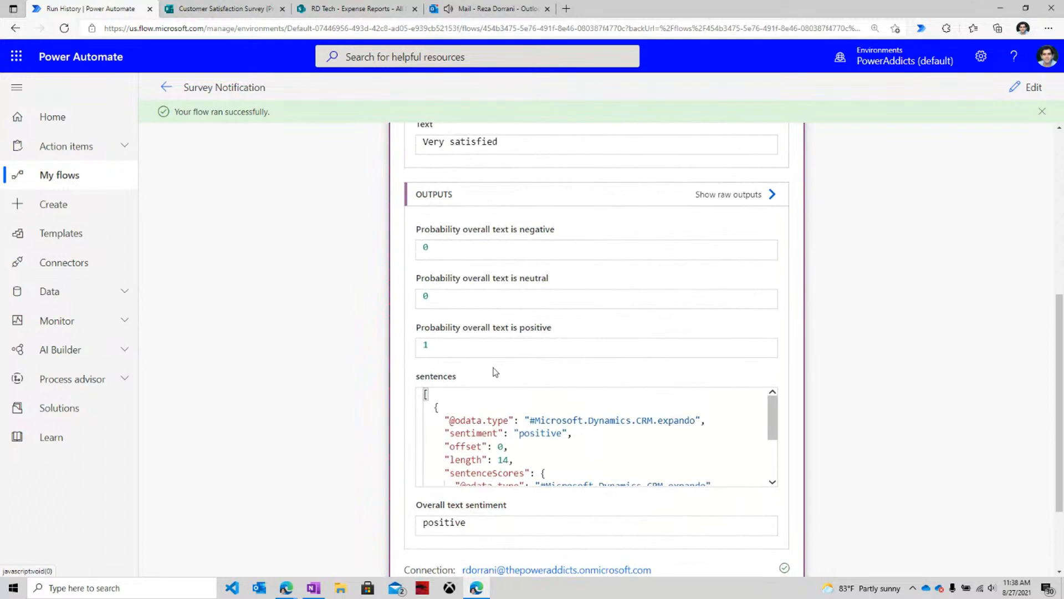
{"action": "scroll", "coordinate": [495, 371], "scroll_direction": "down", "scroll_amount": 2}
{"action": "left_click_drag", "start_coordinate": [416, 389], "coordinate": [518, 389]}
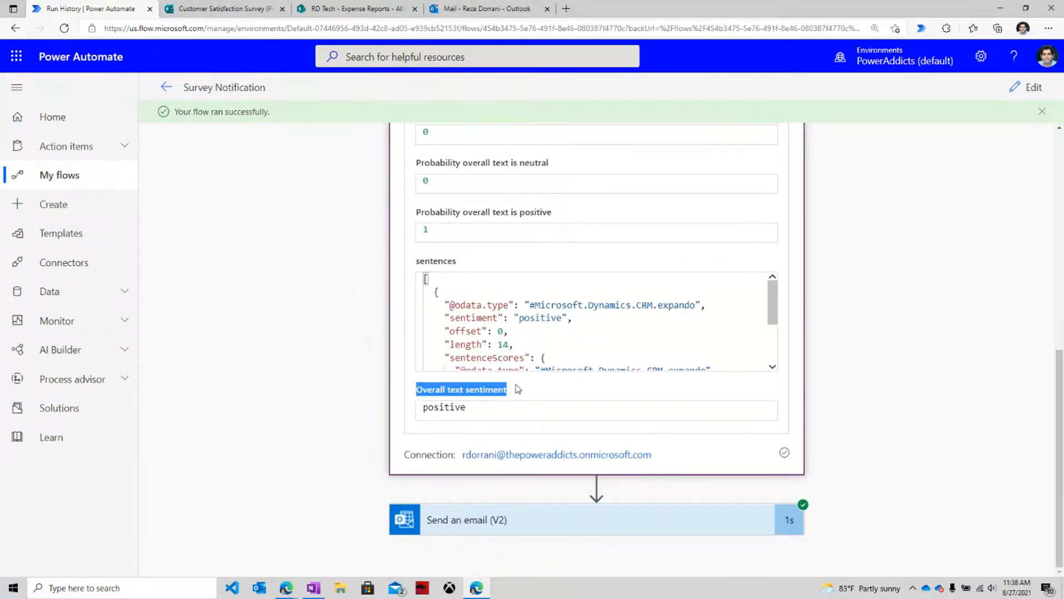
{"action": "scroll", "coordinate": [531, 358], "scroll_direction": "down", "scroll_amount": 3}
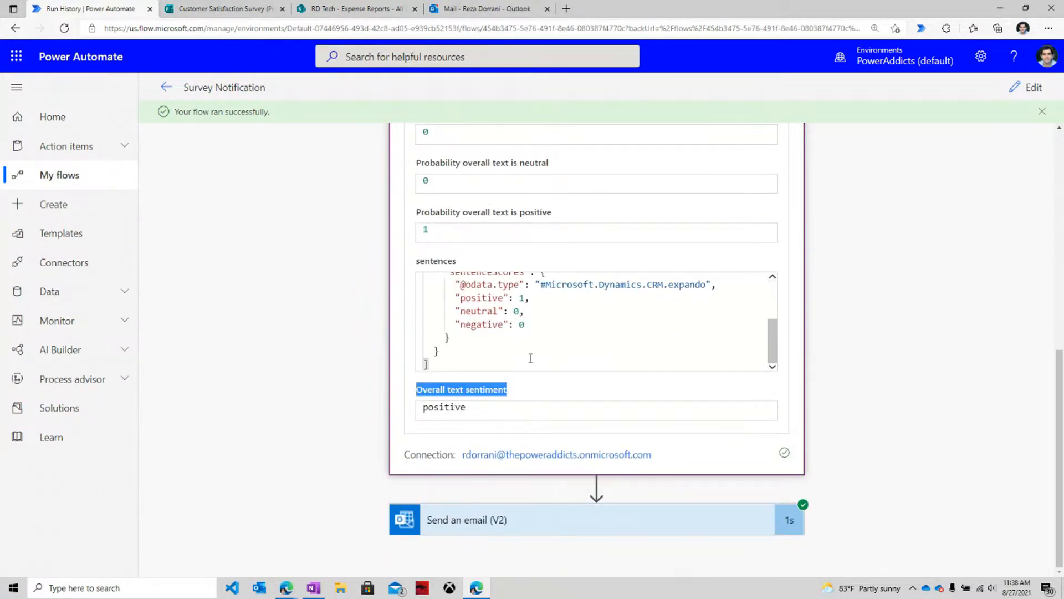
{"action": "scroll", "coordinate": [531, 358], "scroll_direction": "up", "scroll_amount": 5}
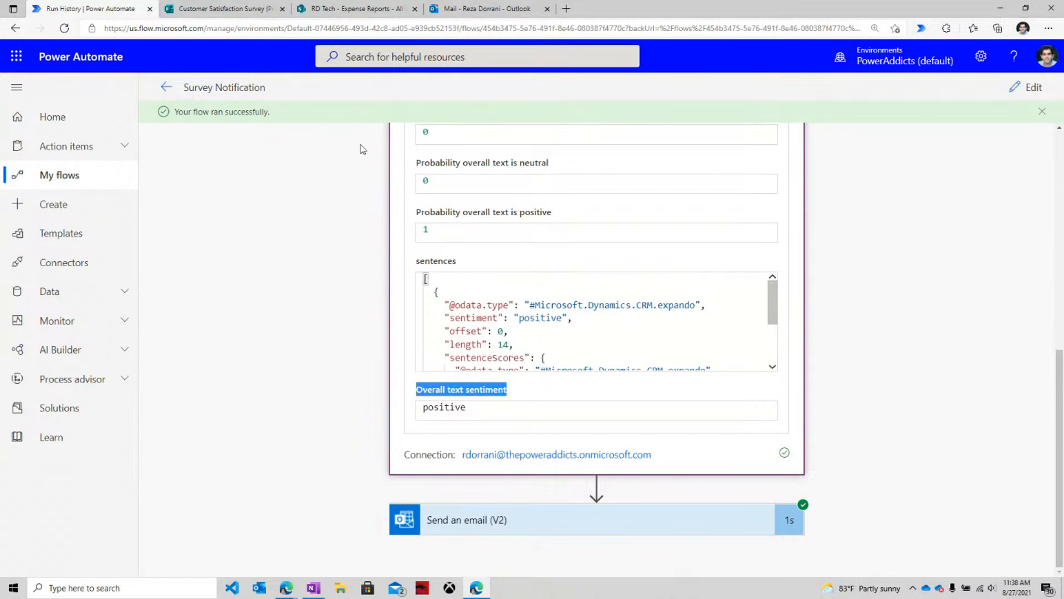
Open the newest survey email in the inbox, then return to the survey form.
{"action": "left_click", "coordinate": [460, 12]}
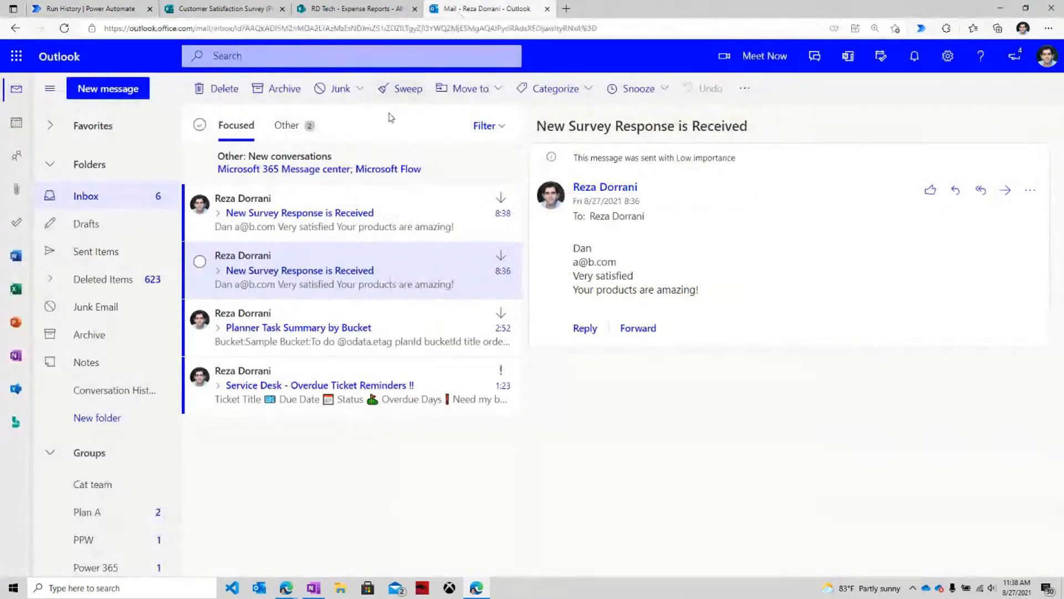
{"action": "left_click", "coordinate": [295, 228]}
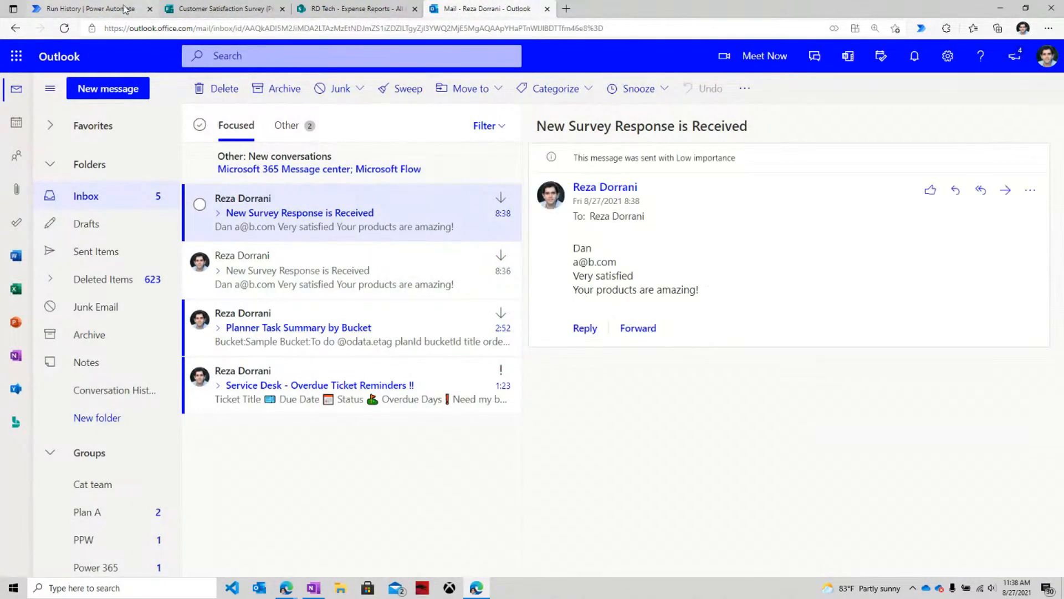
{"action": "left_click", "coordinate": [233, 9]}
{"action": "scroll", "coordinate": [351, 298], "scroll_direction": "up", "scroll_amount": 5}
Submit a second response with a name, an email, Very satisfied, and 'The customer representative was rude'.
{"action": "left_click", "coordinate": [398, 288]}
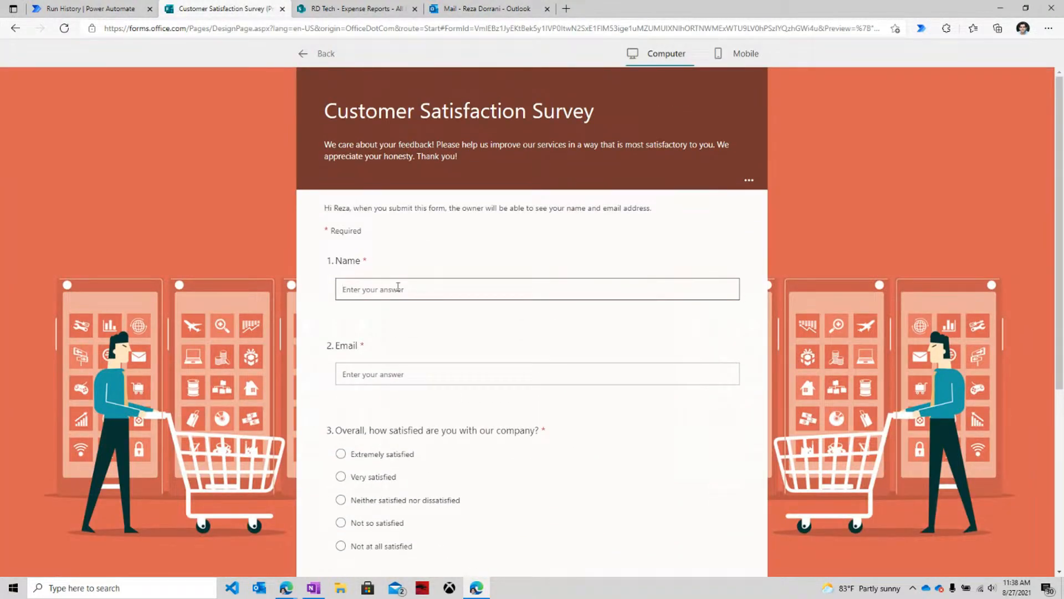
{"action": "type", "text": "Vinay"}
{"action": "left_click", "coordinate": [400, 372]}
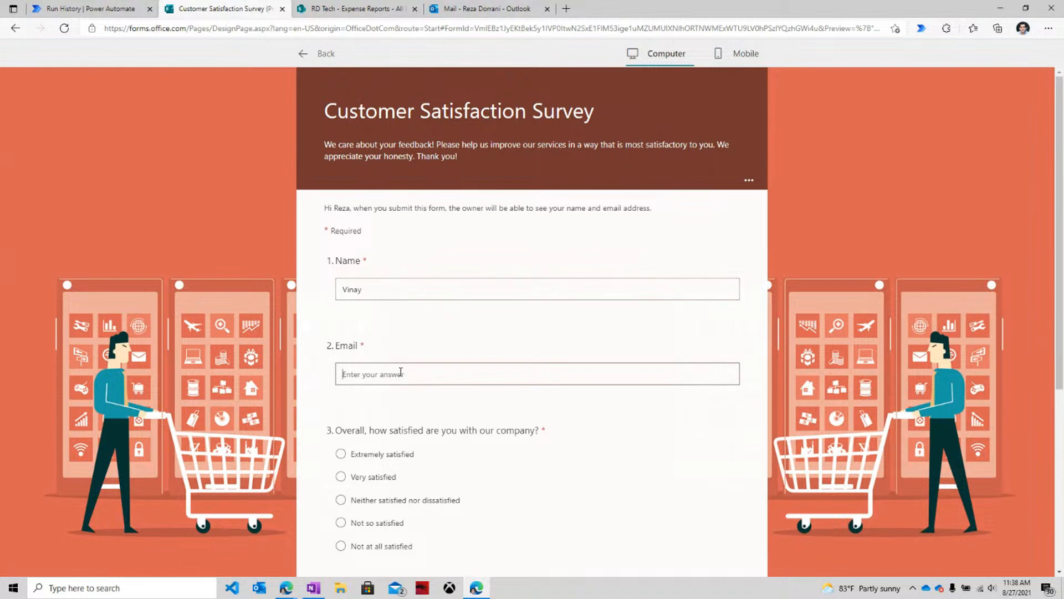
{"action": "scroll", "coordinate": [401, 372], "scroll_direction": "down", "scroll_amount": 4}
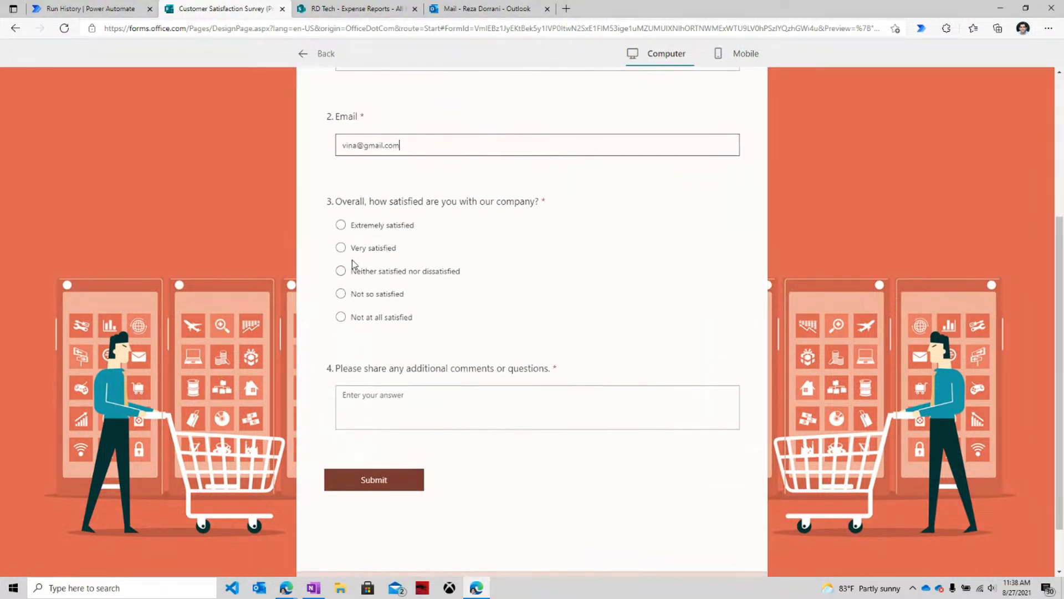
{"action": "left_click", "coordinate": [341, 248]}
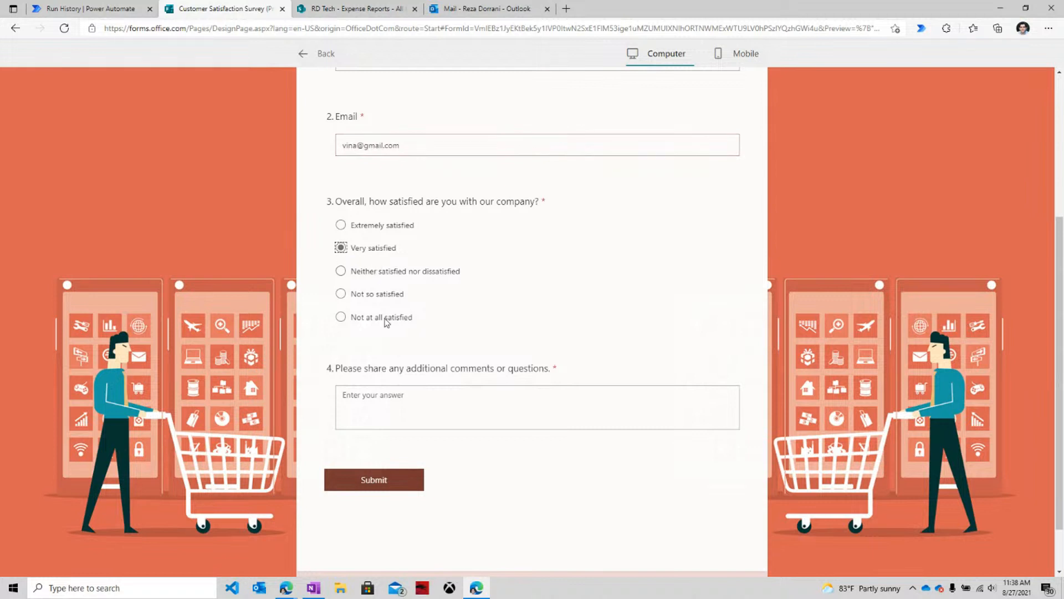
{"action": "left_click", "coordinate": [399, 420]}
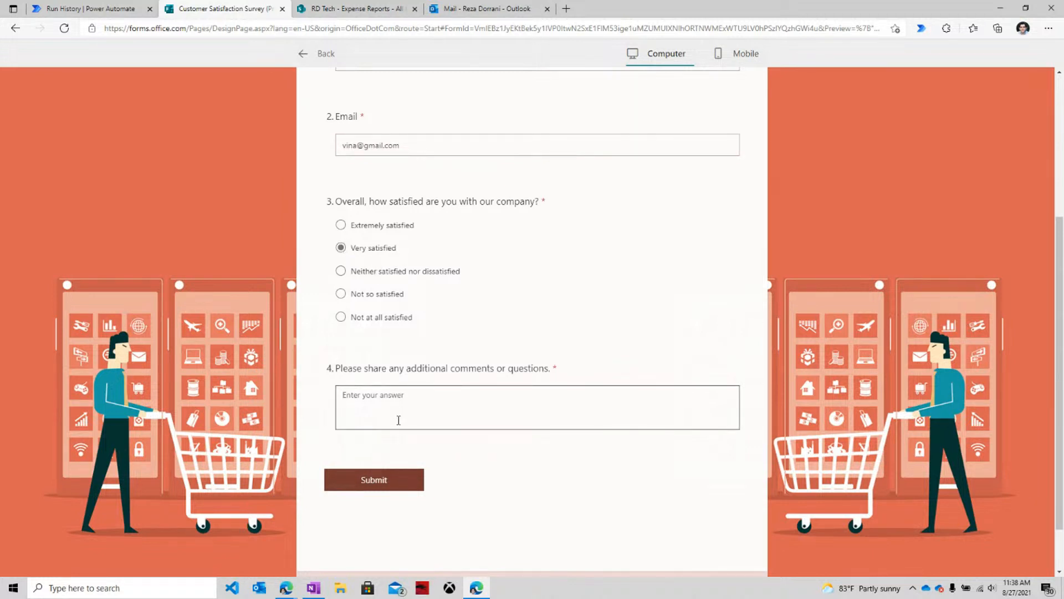
{"action": "type", "text": "The customer representative wass"}
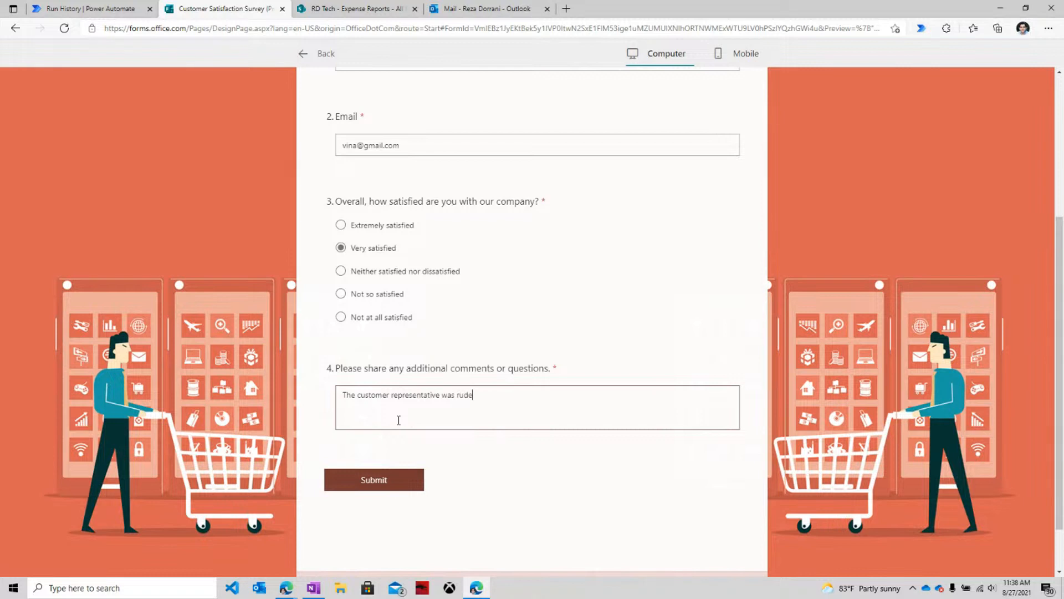
{"action": "left_click", "coordinate": [373, 488]}
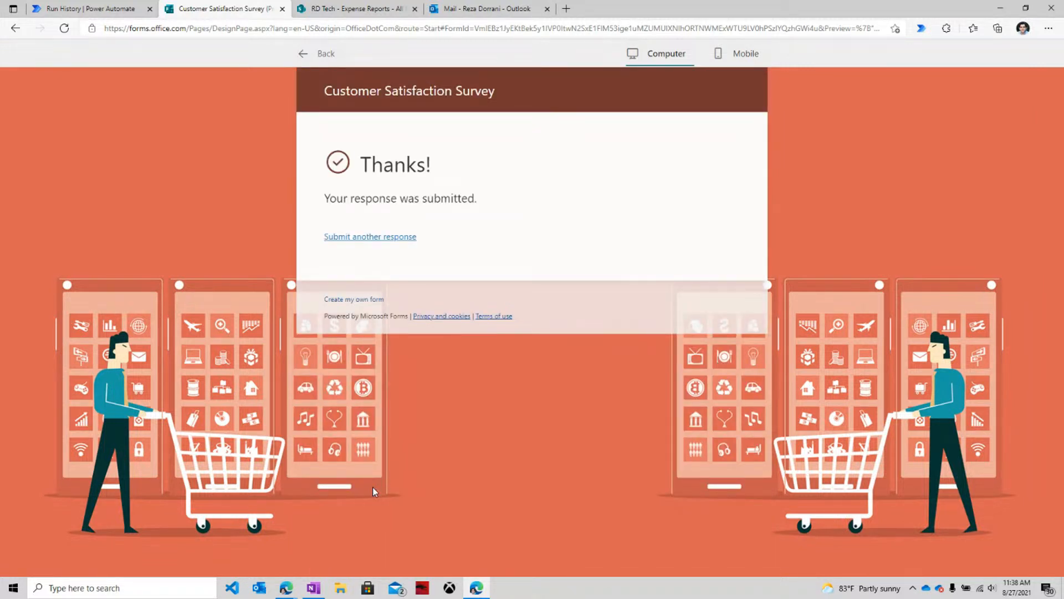
{"action": "left_click", "coordinate": [88, 8]}
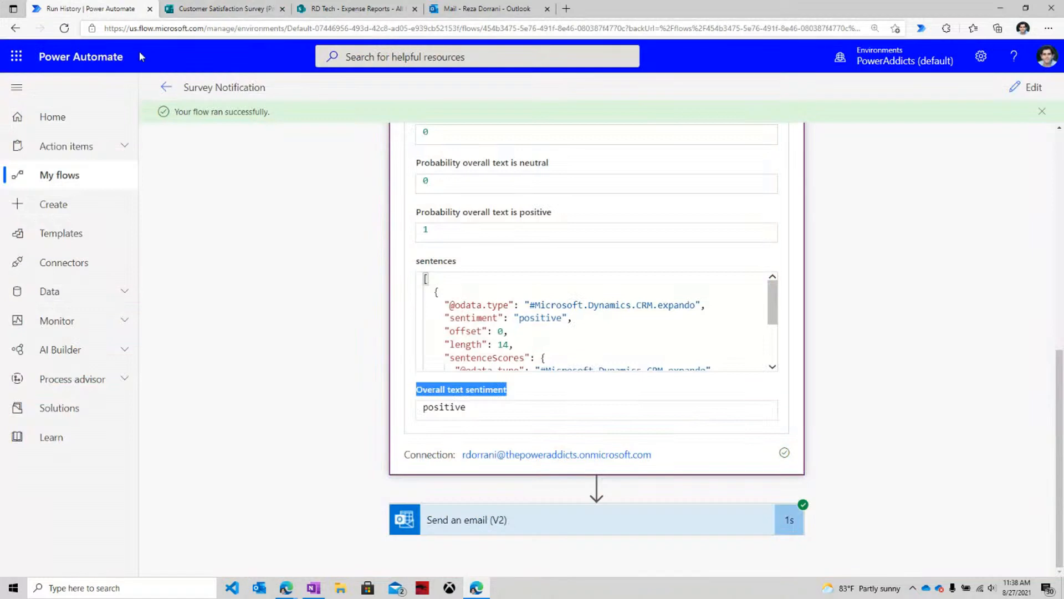
Open the latest Survey Notification run and confirm Analyze sentiment returned positive for 'Very satisfied'.
{"action": "left_click", "coordinate": [166, 87]}
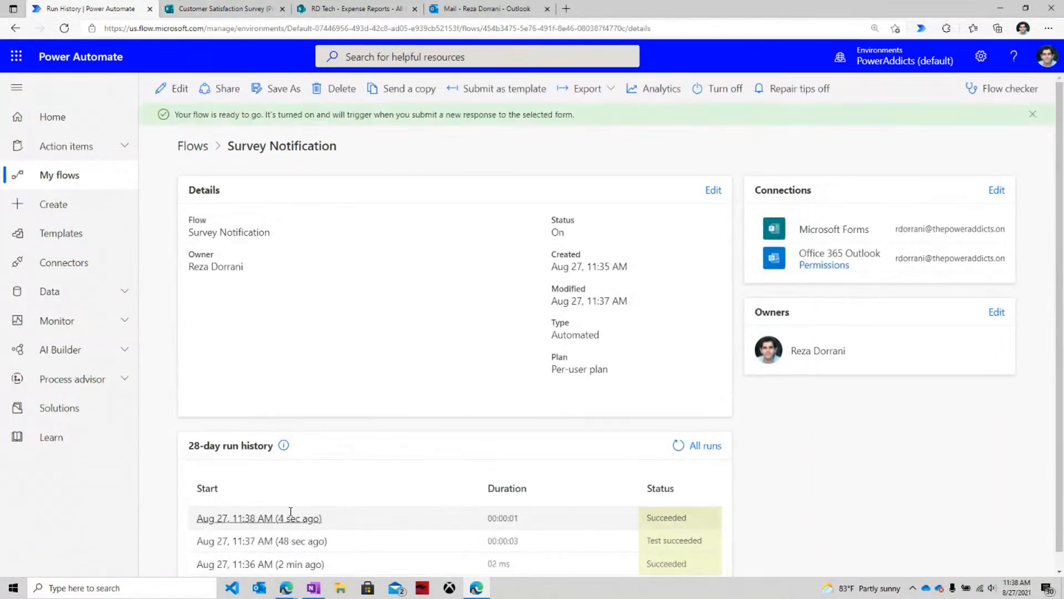
{"action": "left_click", "coordinate": [290, 516]}
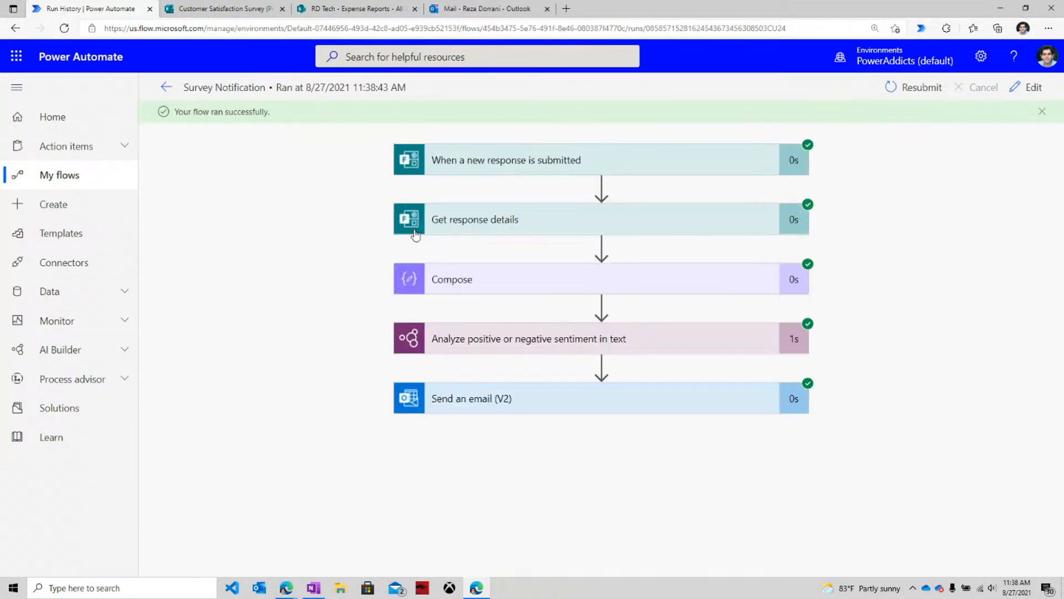
{"action": "left_click", "coordinate": [517, 353]}
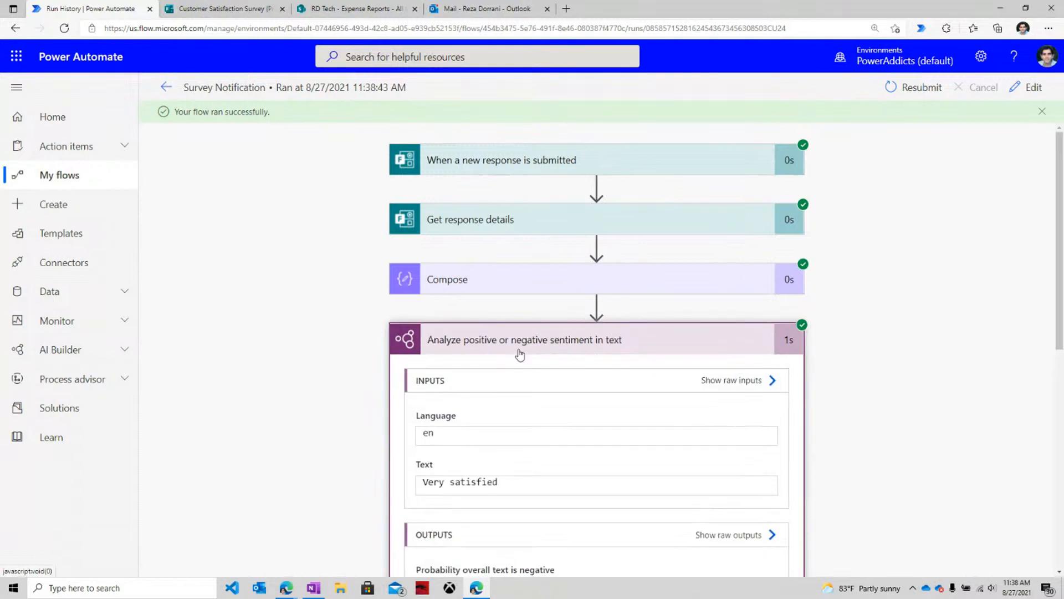
{"action": "scroll", "coordinate": [518, 355], "scroll_direction": "down", "scroll_amount": 6}
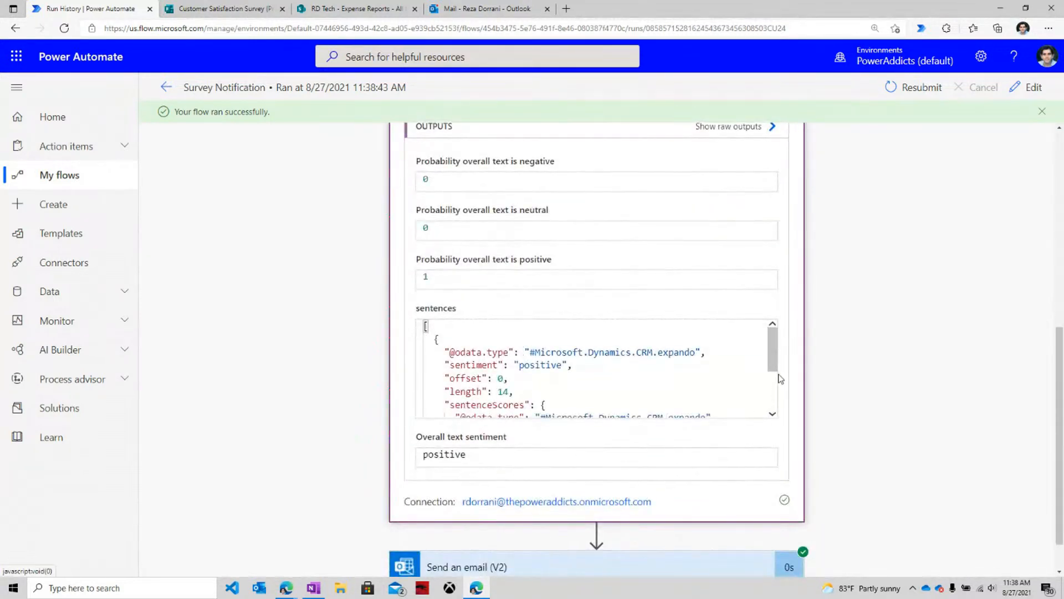
{"action": "scroll", "coordinate": [776, 374], "scroll_direction": "down", "scroll_amount": 3}
{"action": "scroll", "coordinate": [775, 377], "scroll_direction": "up", "scroll_amount": 3}
{"action": "scroll", "coordinate": [649, 319], "scroll_direction": "up", "scroll_amount": 3}
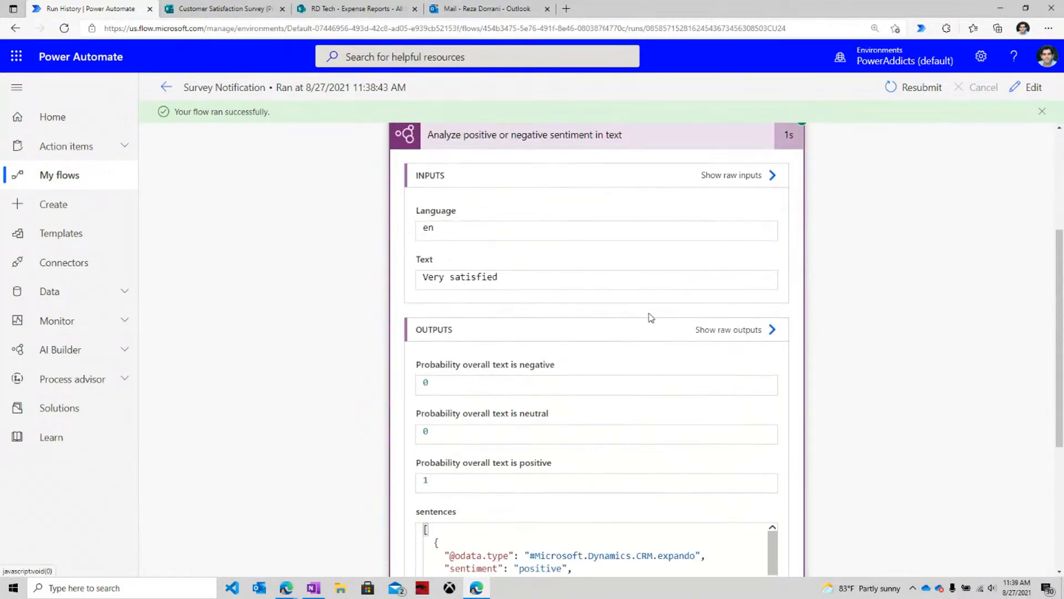
{"action": "left_click", "coordinate": [166, 87]}
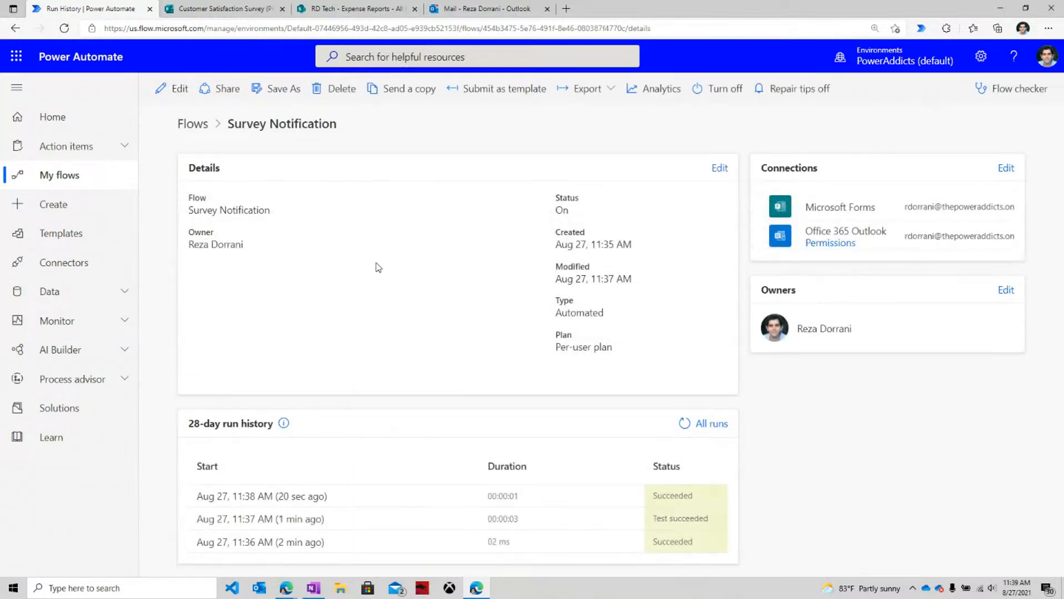
Open the newest 'New Survey Response is Received' email and highlight the comment 'The customer representative was rude'.
{"action": "left_click", "coordinate": [481, 8]}
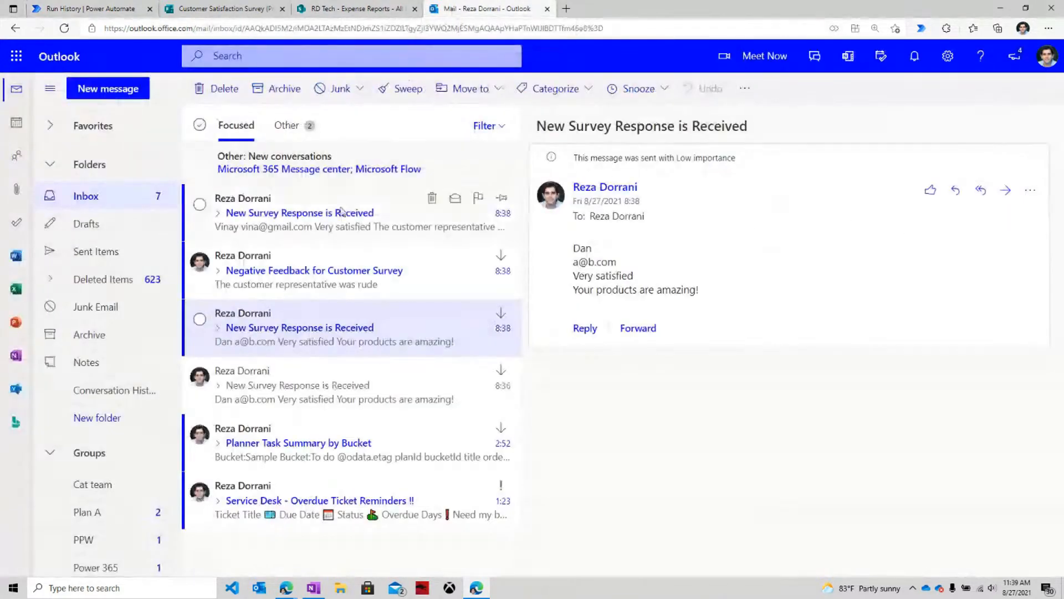
{"action": "left_click", "coordinate": [343, 211]}
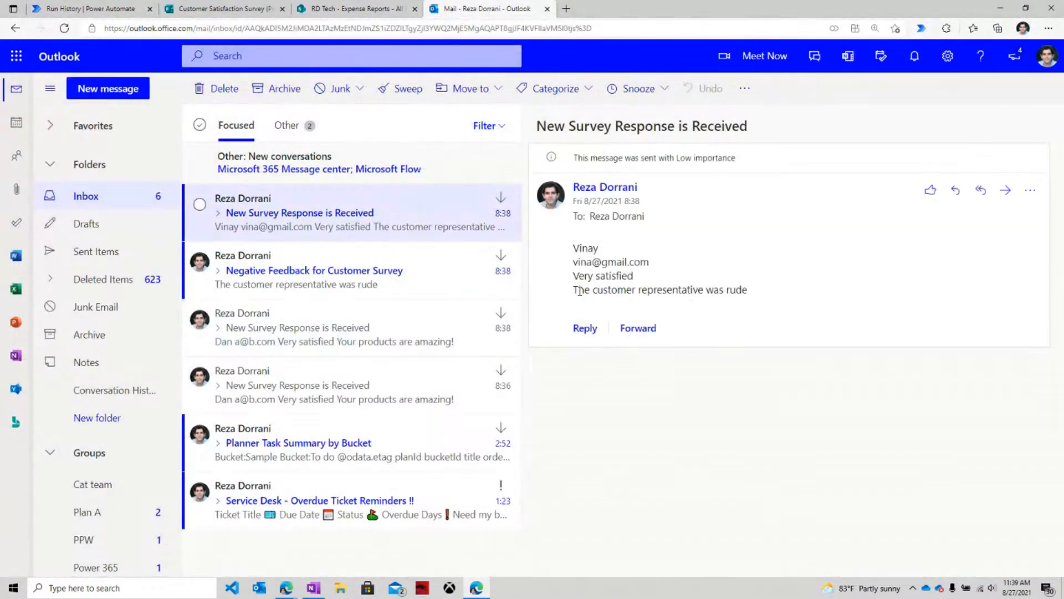
{"action": "left_click_drag", "start_coordinate": [580, 291], "coordinate": [750, 298]}
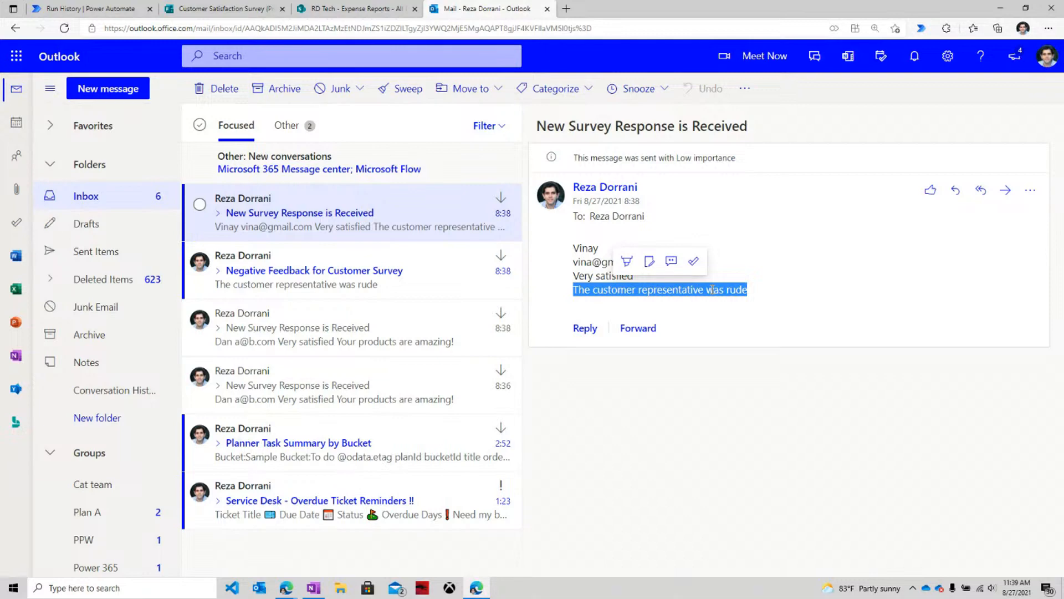
Start another blank Customer Satisfaction Survey response, then bring up the RD Tech - Expense Reports list.
{"action": "left_click", "coordinate": [249, 8]}
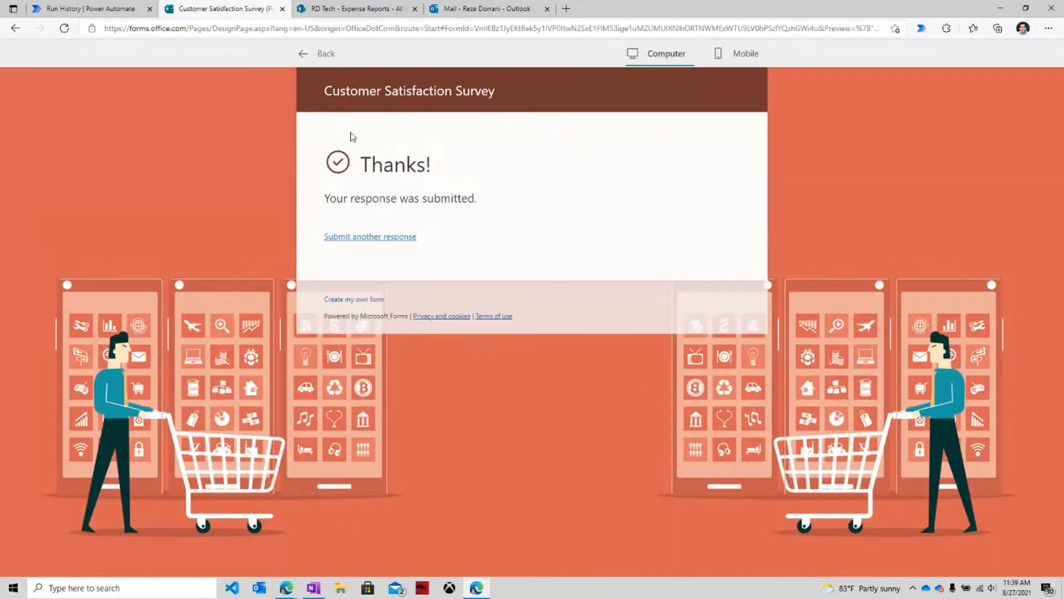
{"action": "left_click", "coordinate": [391, 237]}
{"action": "scroll", "coordinate": [393, 240], "scroll_direction": "down", "scroll_amount": 3}
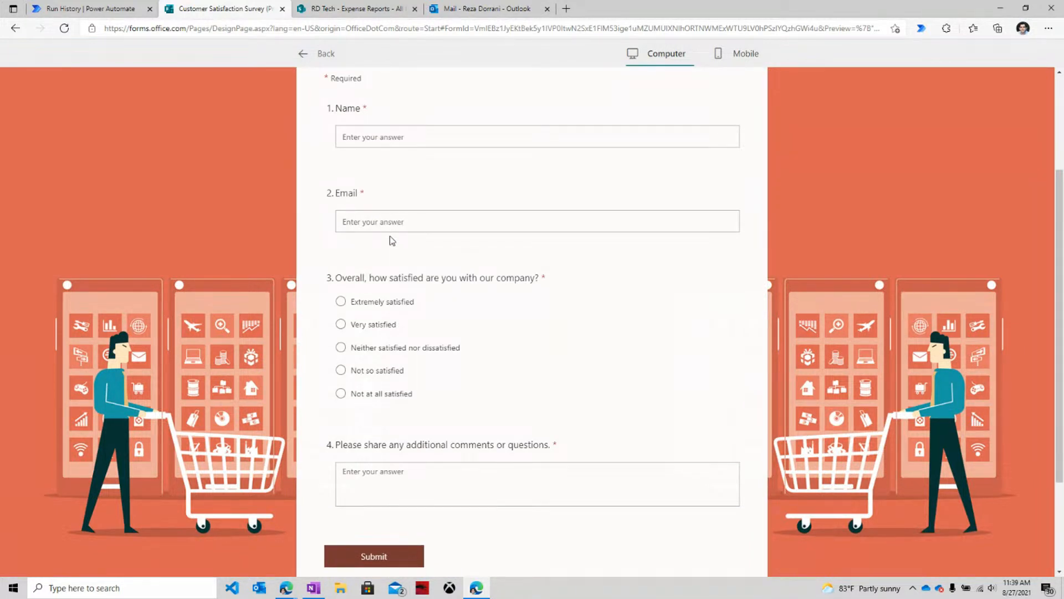
{"action": "scroll", "coordinate": [392, 240], "scroll_direction": "up", "scroll_amount": 3}
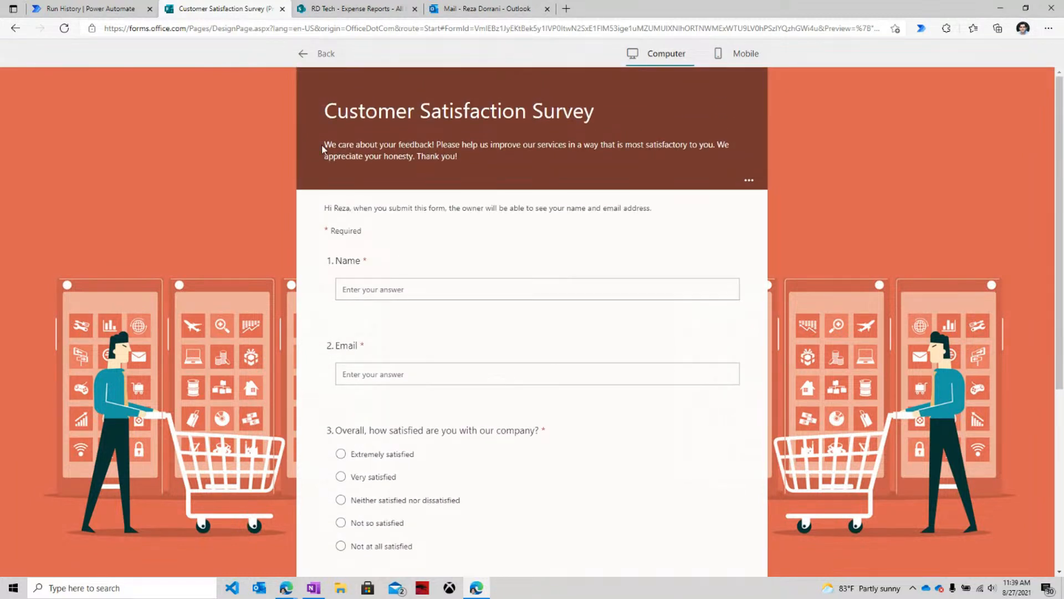
{"action": "left_click", "coordinate": [344, 6]}
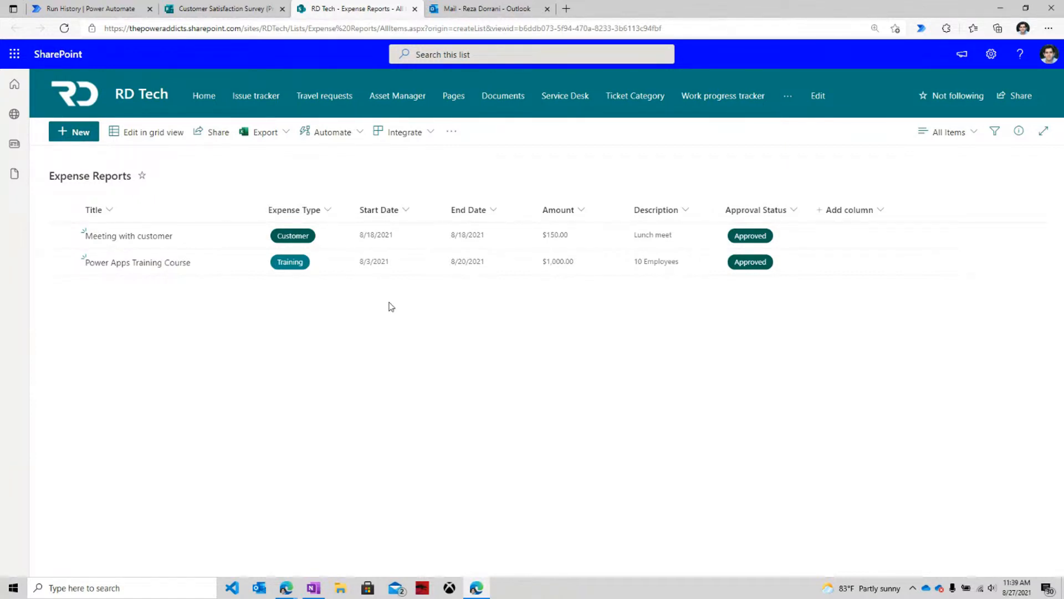
Create a new automated cloud flow with the SharePoint 'When an item is created' trigger.
{"action": "left_click", "coordinate": [109, 9]}
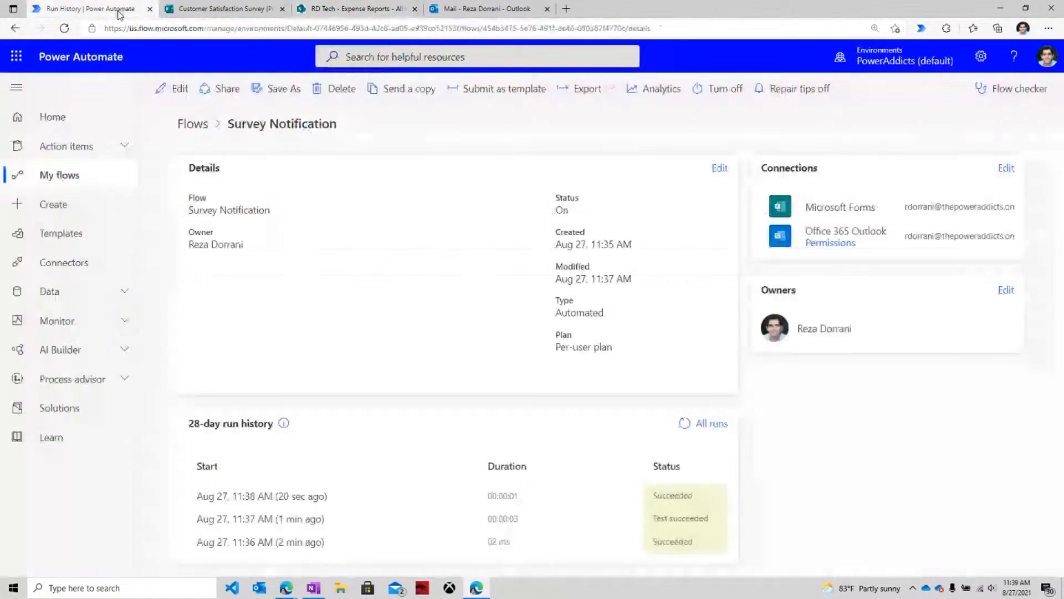
{"action": "left_click", "coordinate": [59, 178]}
{"action": "left_click", "coordinate": [213, 89]}
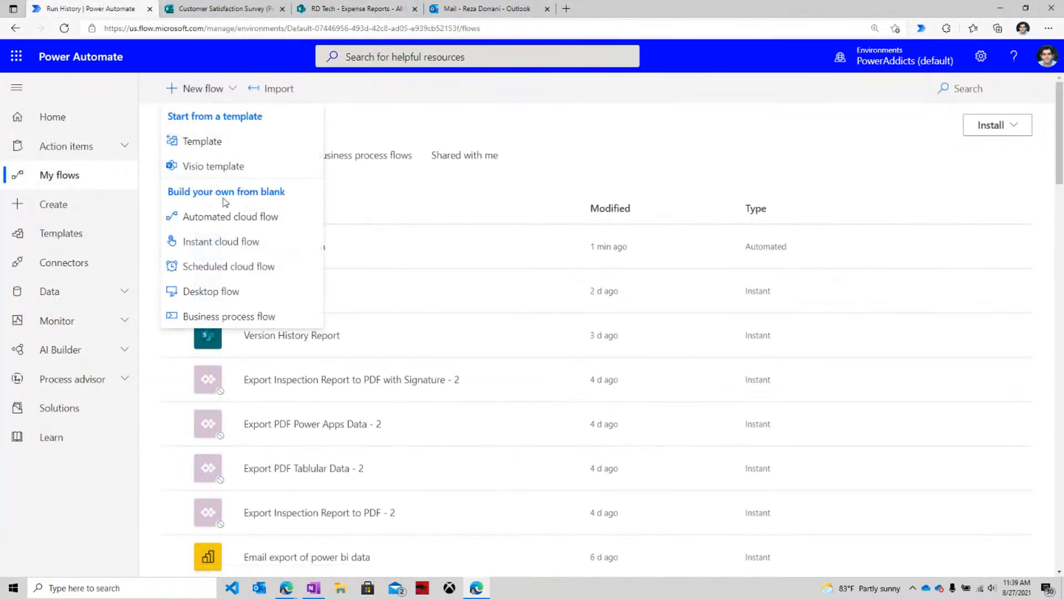
{"action": "left_click", "coordinate": [225, 217]}
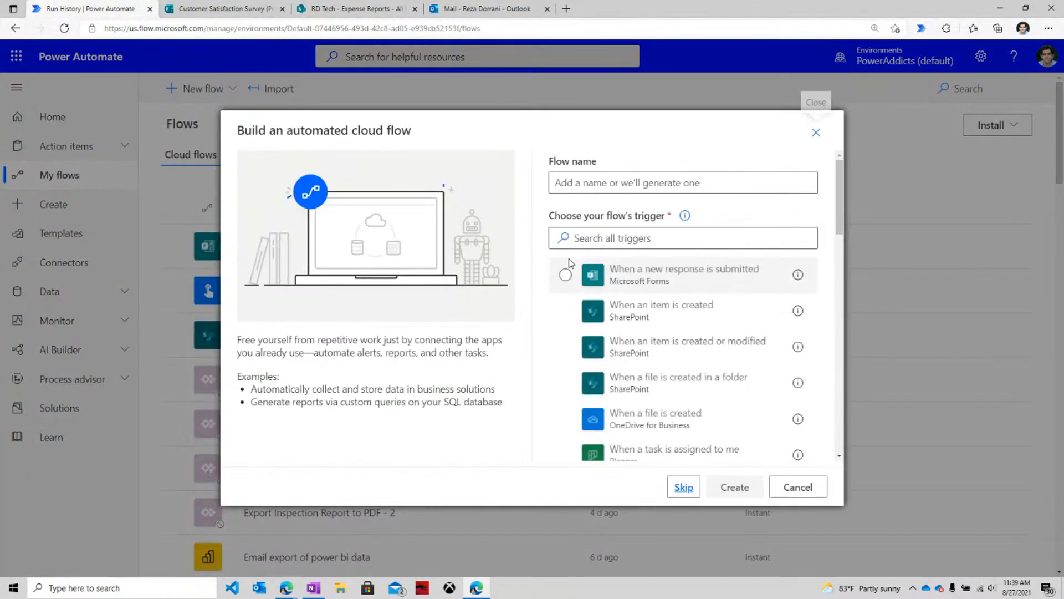
{"action": "left_click", "coordinate": [574, 317]}
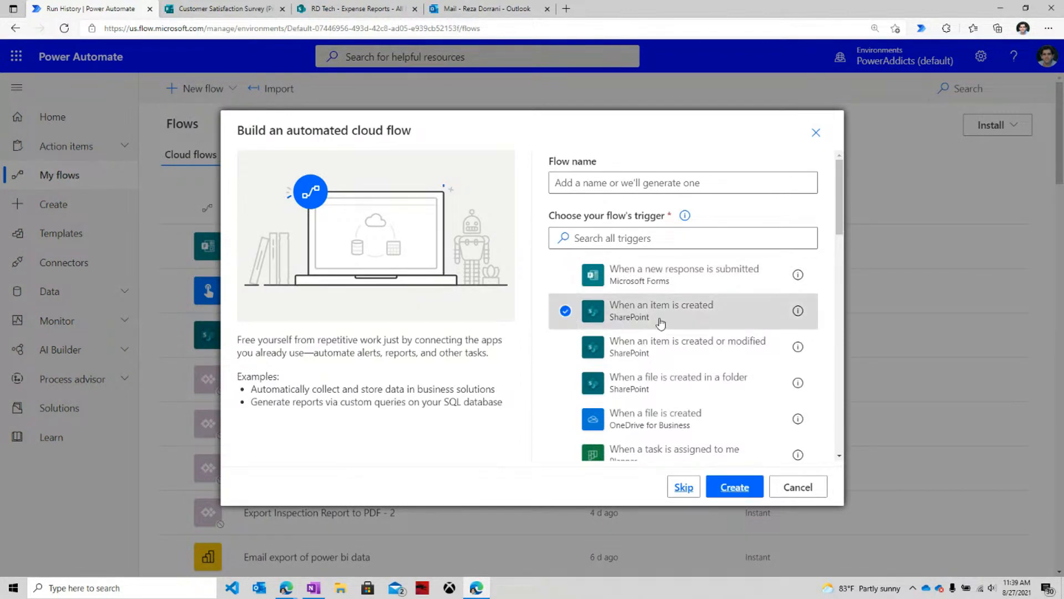
{"action": "left_click", "coordinate": [735, 486]}
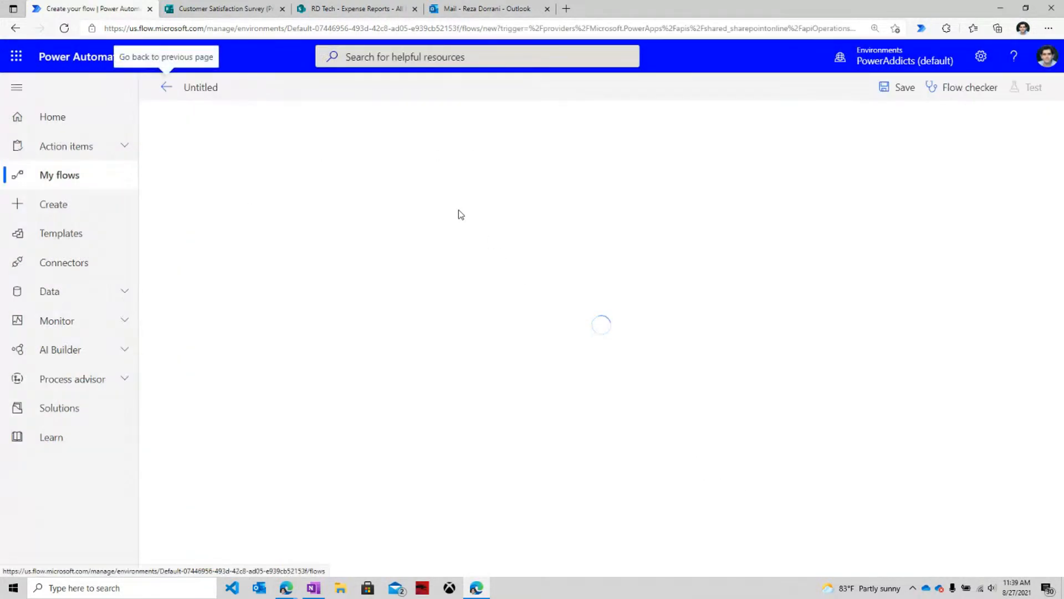
Set the trigger's Site Address to RD Tech and List Name to Expense Reports.
{"action": "left_click", "coordinate": [785, 161]}
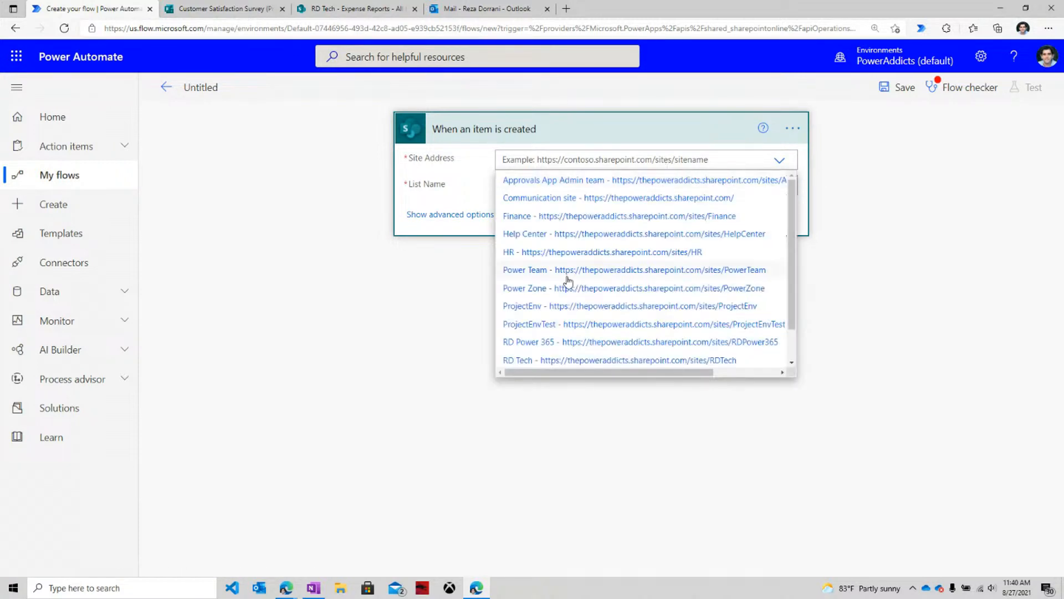
{"action": "left_click", "coordinate": [550, 347]}
{"action": "left_click", "coordinate": [778, 170]}
{"action": "scroll", "coordinate": [609, 317], "scroll_direction": "down", "scroll_amount": 1}
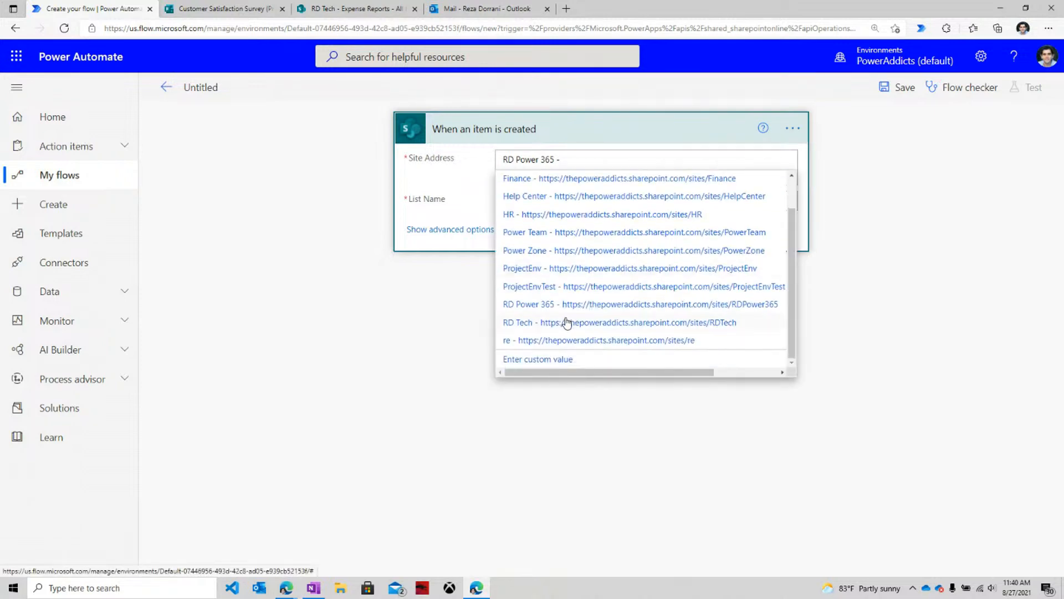
{"action": "left_click", "coordinate": [560, 322]}
{"action": "left_click", "coordinate": [569, 186]}
{"action": "type", "text": "ex"}
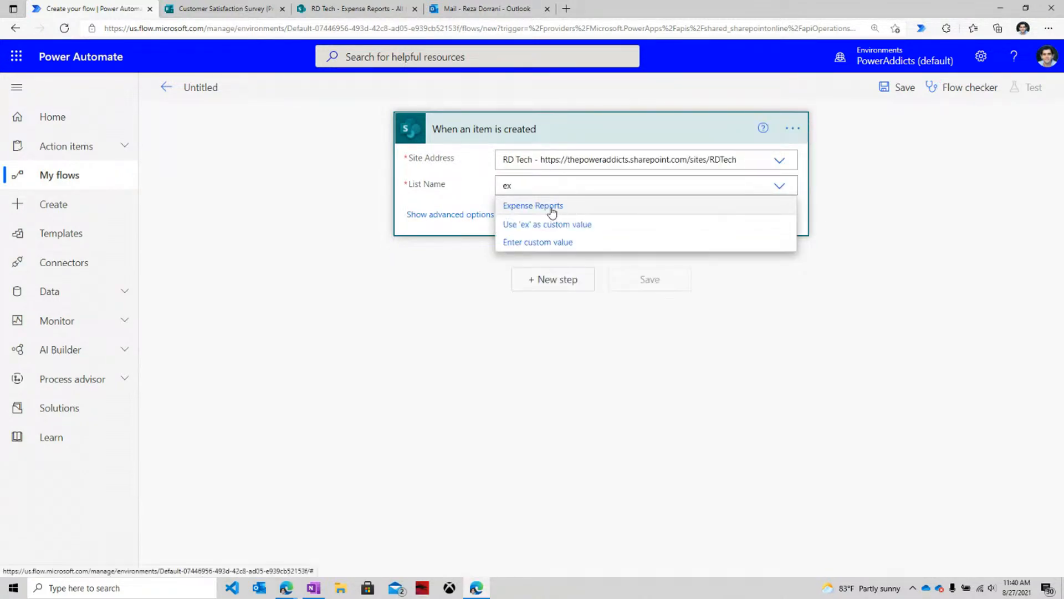
{"action": "left_click", "coordinate": [552, 207]}
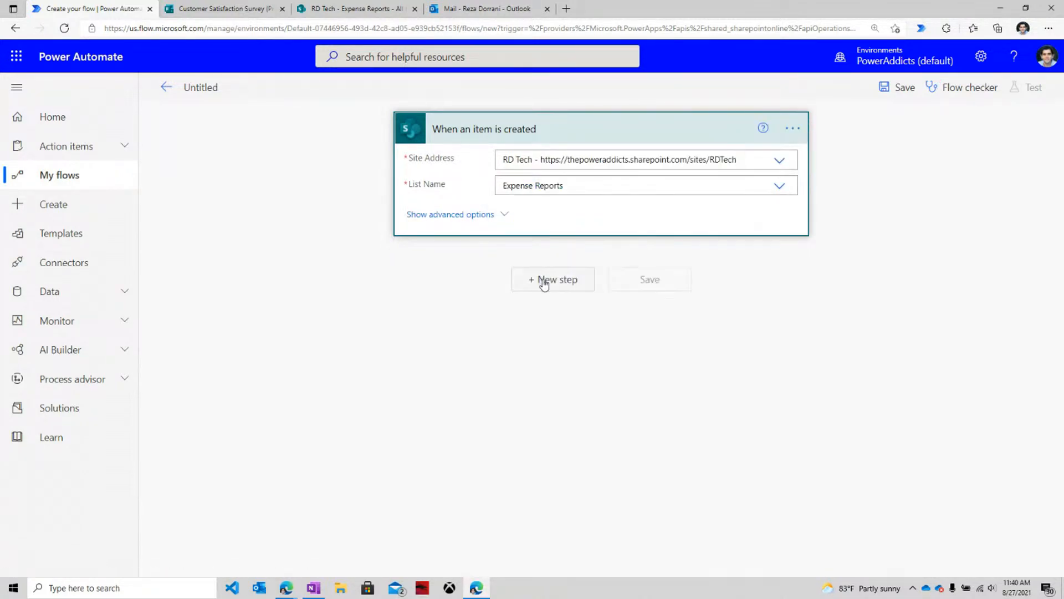
Add a Compose action below the trigger.
{"action": "left_click", "coordinate": [544, 280]}
{"action": "type", "text": "compose"}
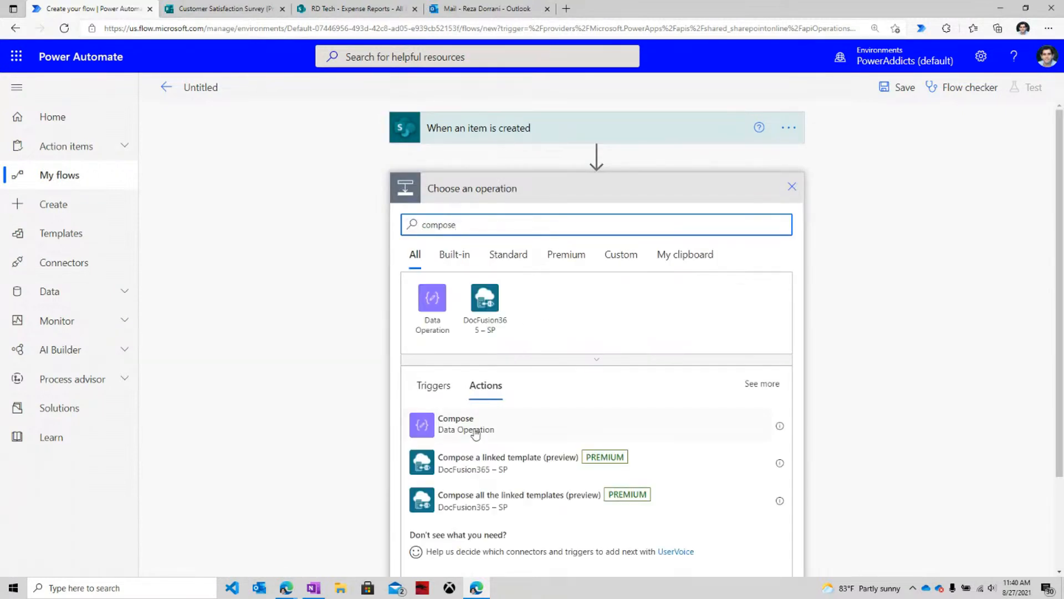
{"action": "left_click", "coordinate": [475, 433]}
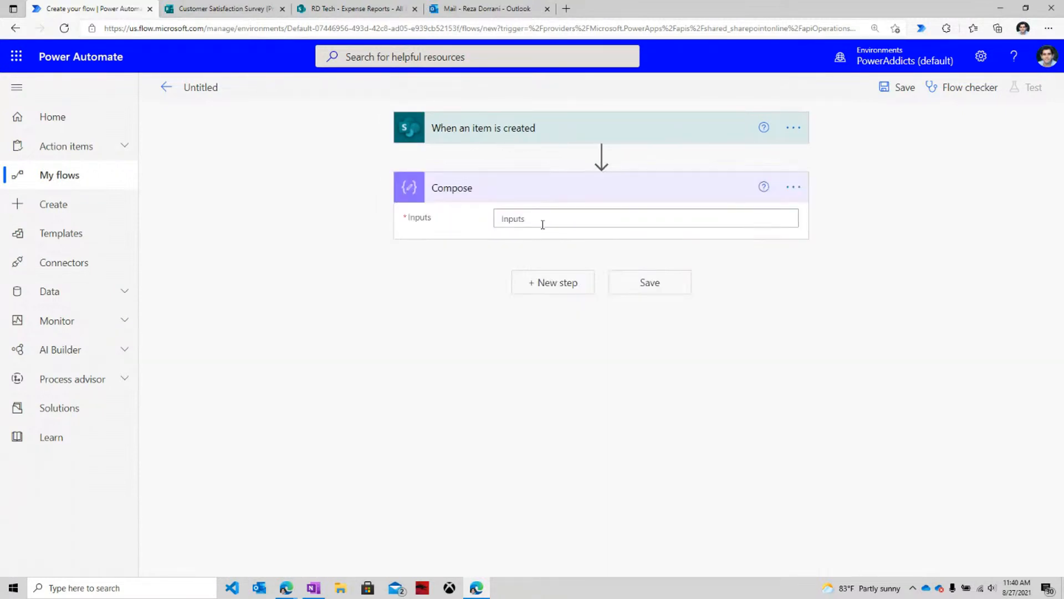
{"action": "left_click", "coordinate": [541, 220]}
{"action": "scroll", "coordinate": [902, 428], "scroll_direction": "down", "scroll_amount": 2}
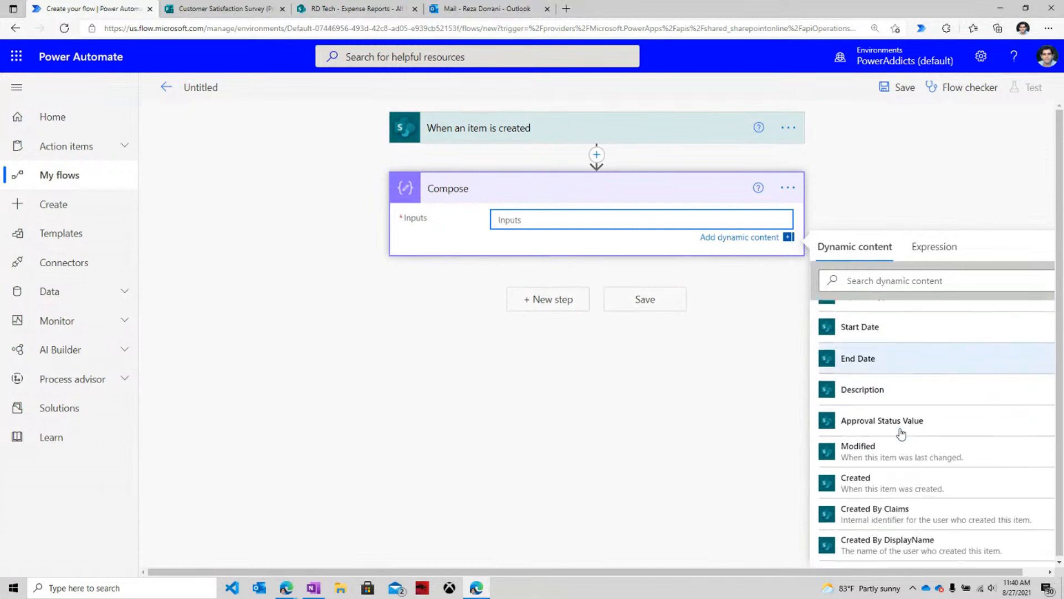
{"action": "scroll", "coordinate": [902, 434], "scroll_direction": "up", "scroll_amount": 3}
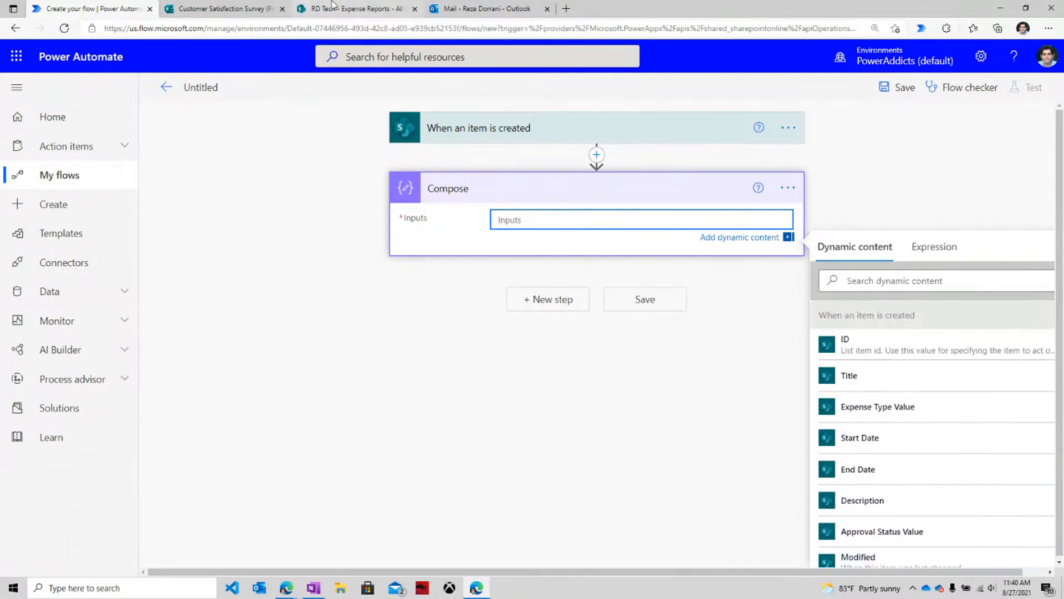
Insert the trigger's Amount dynamic content into the Compose Inputs.
{"action": "left_click", "coordinate": [351, 8]}
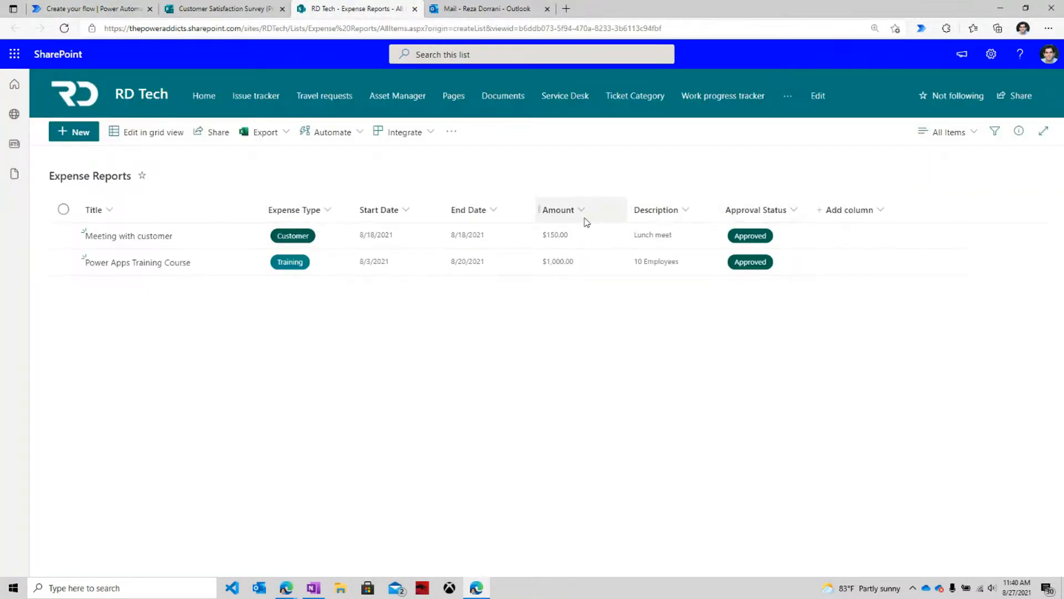
{"action": "left_click", "coordinate": [143, 6]}
{"action": "left_click", "coordinate": [876, 281]}
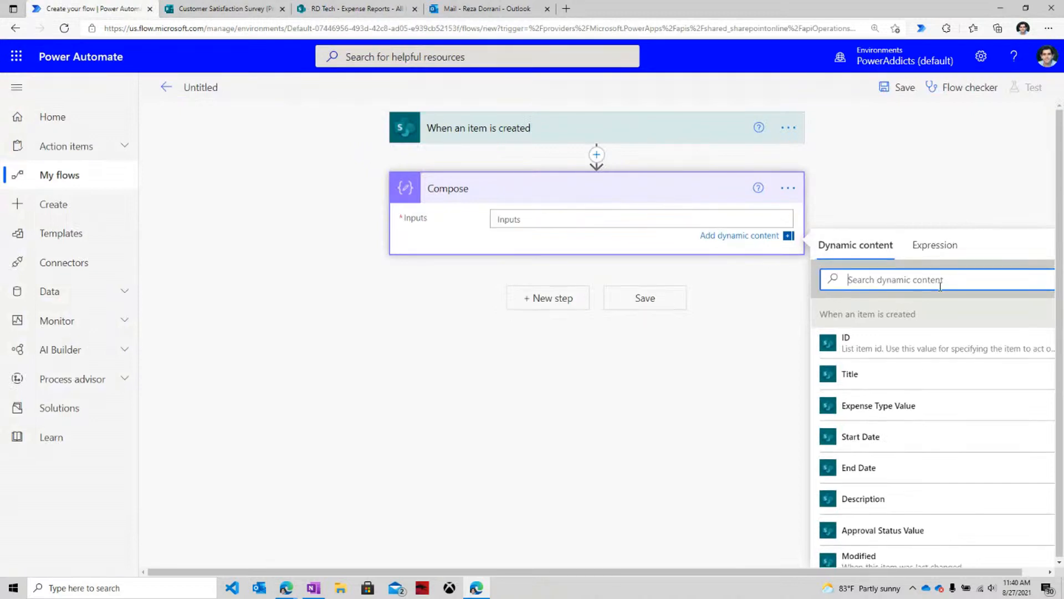
{"action": "type", "text": "amou"}
{"action": "left_click", "coordinate": [922, 347]}
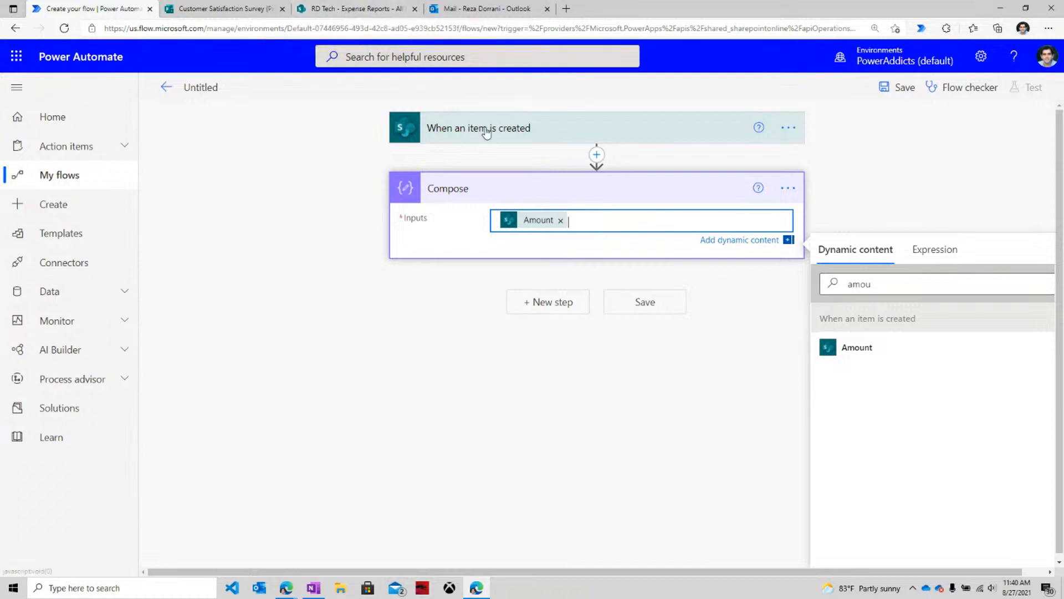
{"action": "left_click", "coordinate": [381, 8]}
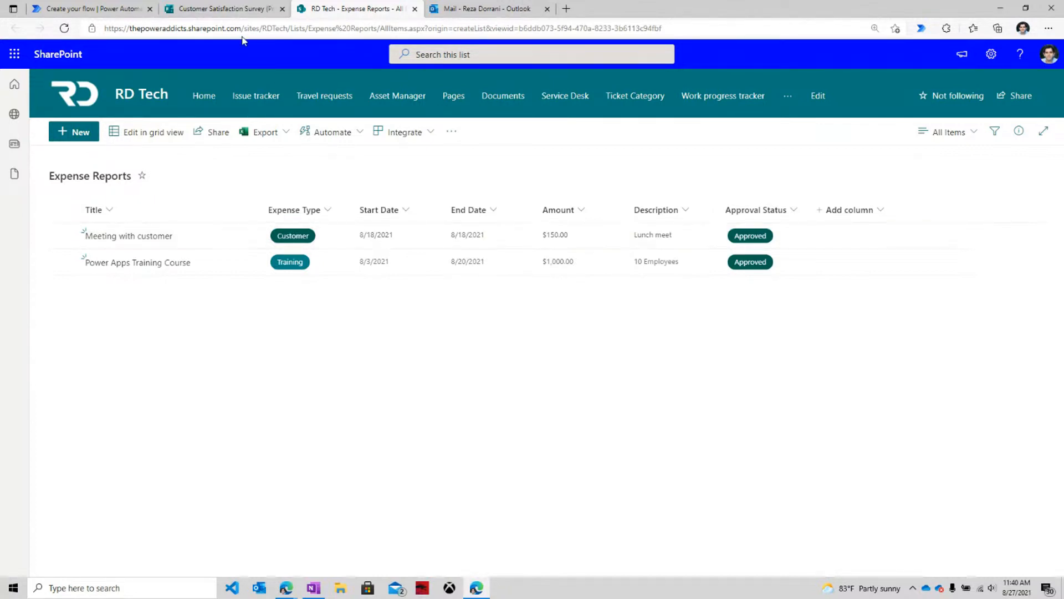
Delete the existing 'When an item is created' trigger from the flow.
{"action": "left_click", "coordinate": [92, 8]}
{"action": "left_click", "coordinate": [480, 129]}
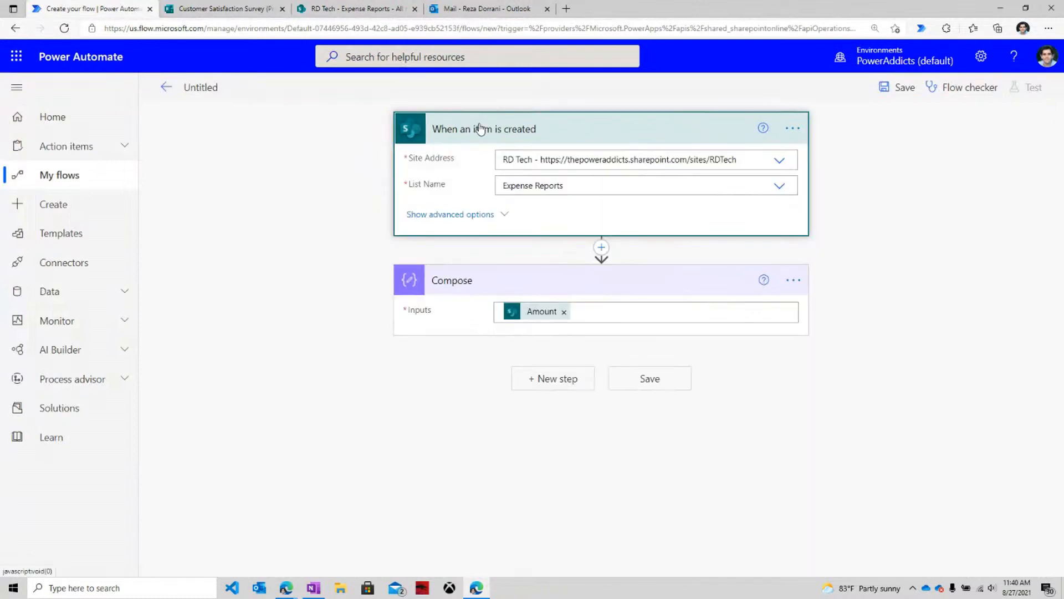
{"action": "left_click", "coordinate": [792, 129]}
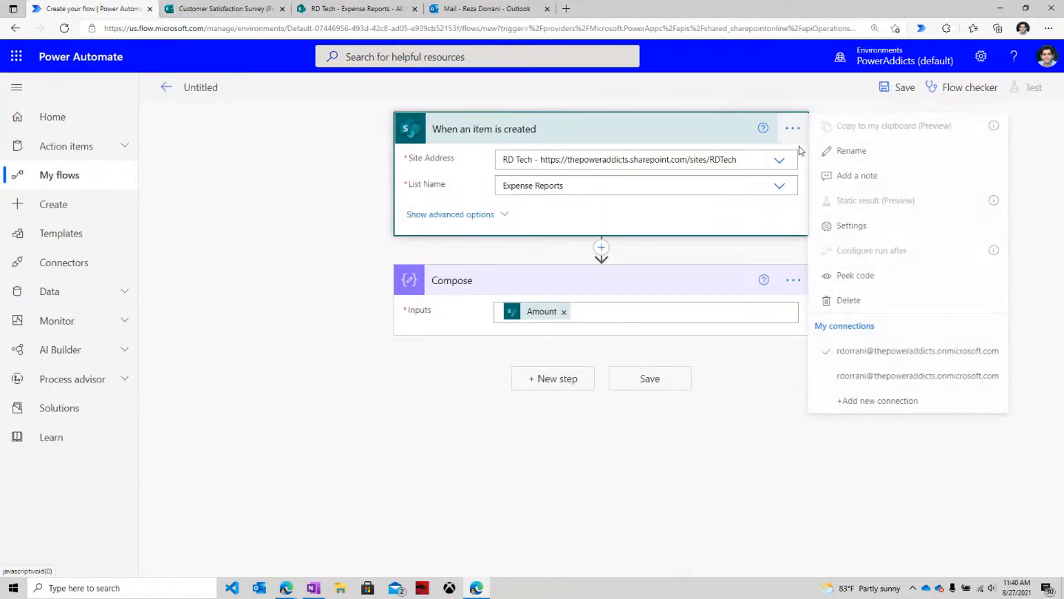
{"action": "left_click", "coordinate": [854, 302]}
{"action": "left_click", "coordinate": [541, 339]}
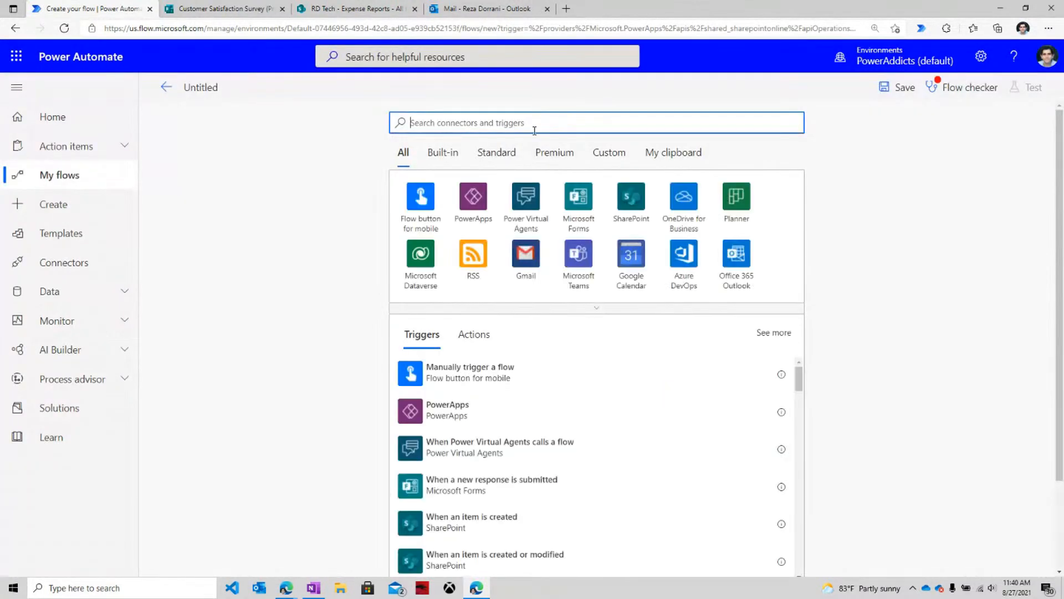
Add a new SharePoint 'When an item is created' trigger above Compose.
{"action": "left_click", "coordinate": [625, 206]}
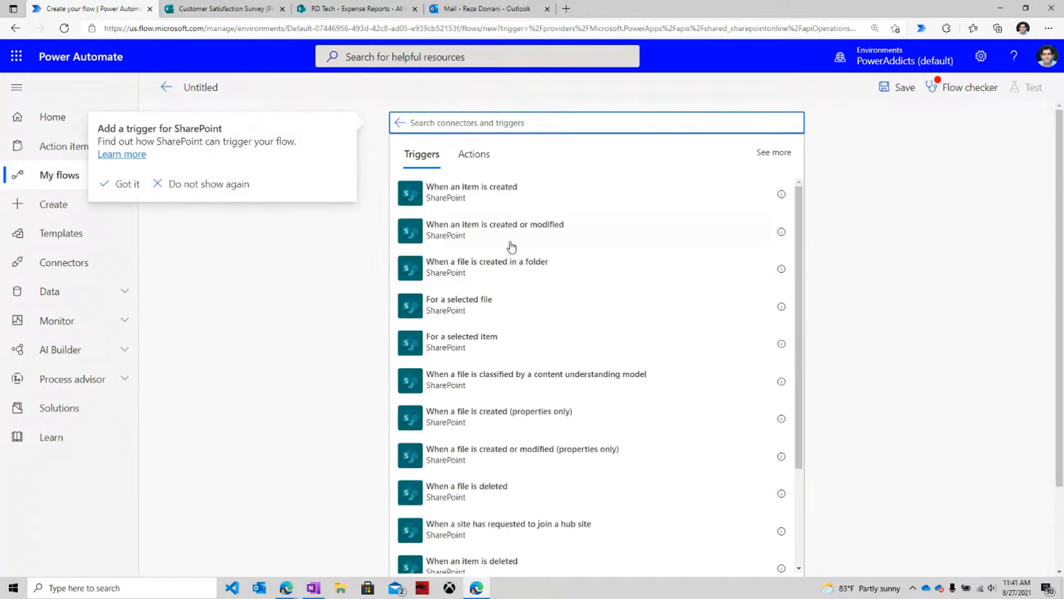
{"action": "scroll", "coordinate": [504, 240], "scroll_direction": "down", "scroll_amount": 5}
{"action": "scroll", "coordinate": [550, 422], "scroll_direction": "up", "scroll_amount": 5}
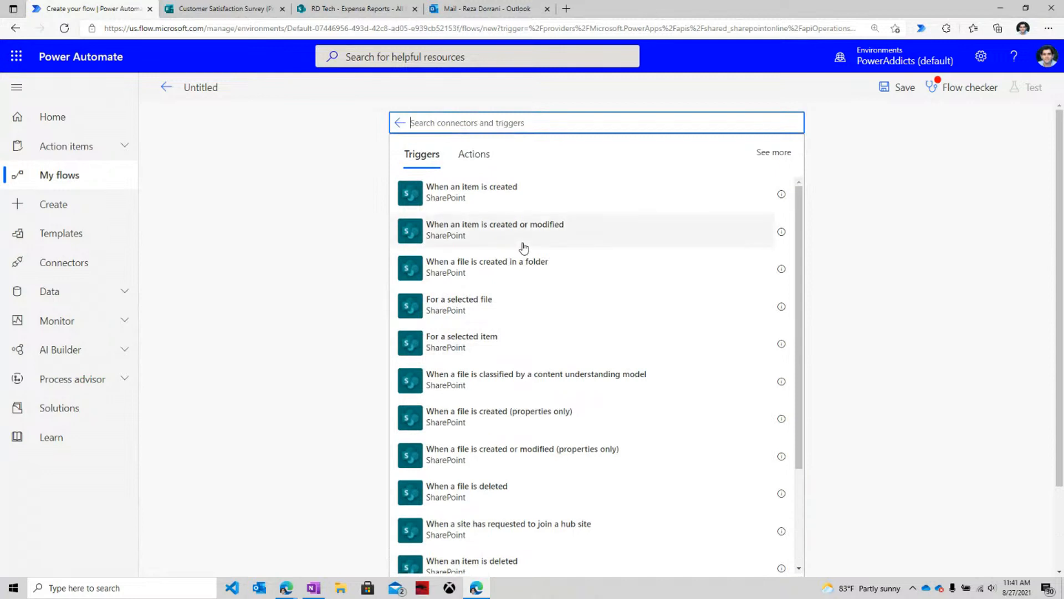
{"action": "left_click", "coordinate": [508, 205]}
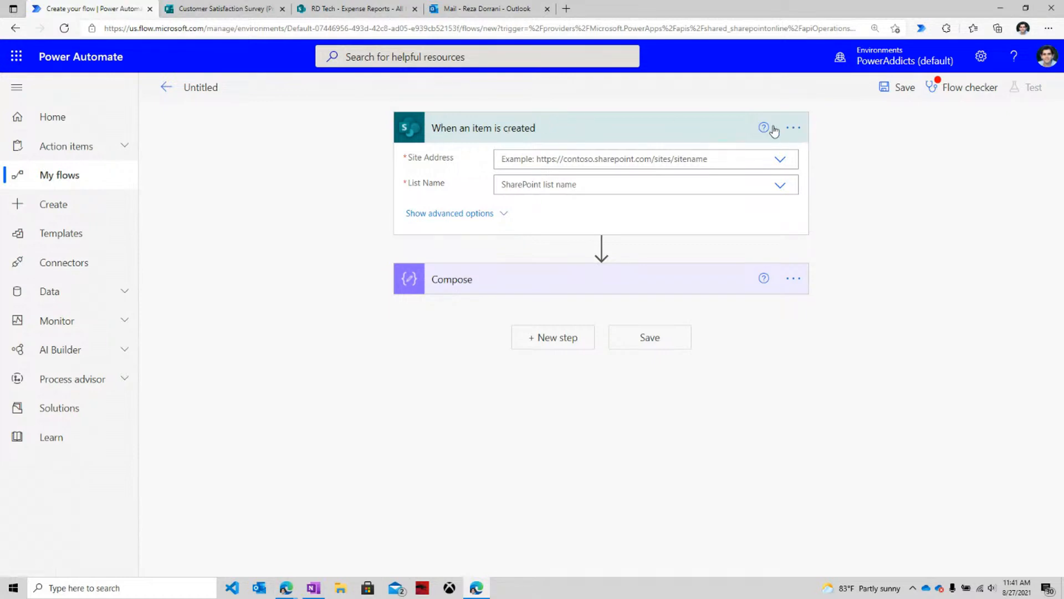
Add an empty trigger condition under the trigger's Settings, then bring up the Customer Satisfaction Survey form.
{"action": "left_click", "coordinate": [792, 129]}
{"action": "left_click", "coordinate": [859, 222]}
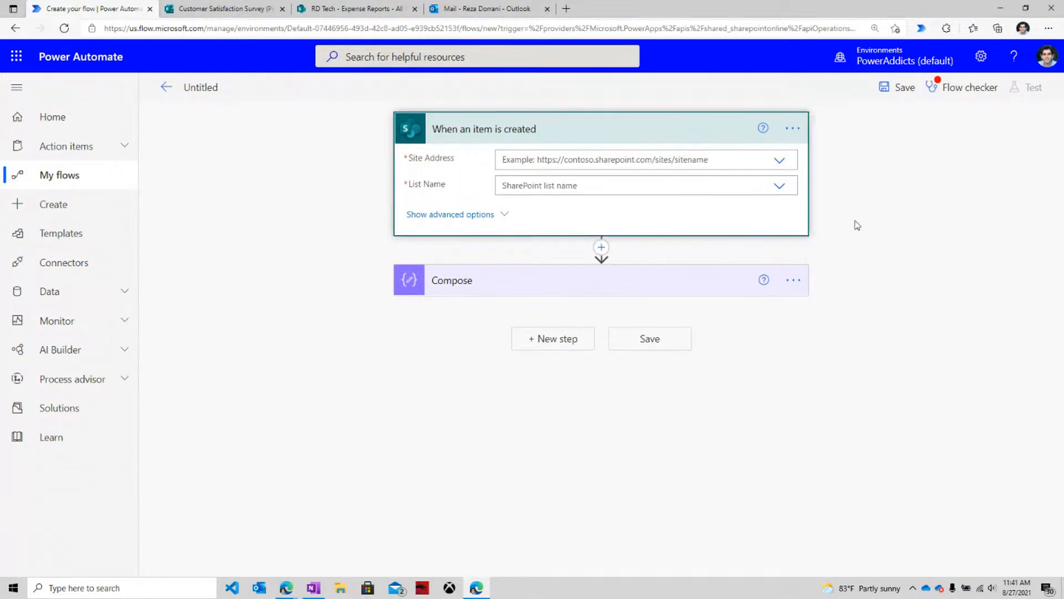
{"action": "scroll", "coordinate": [609, 347], "scroll_direction": "down", "scroll_amount": 3}
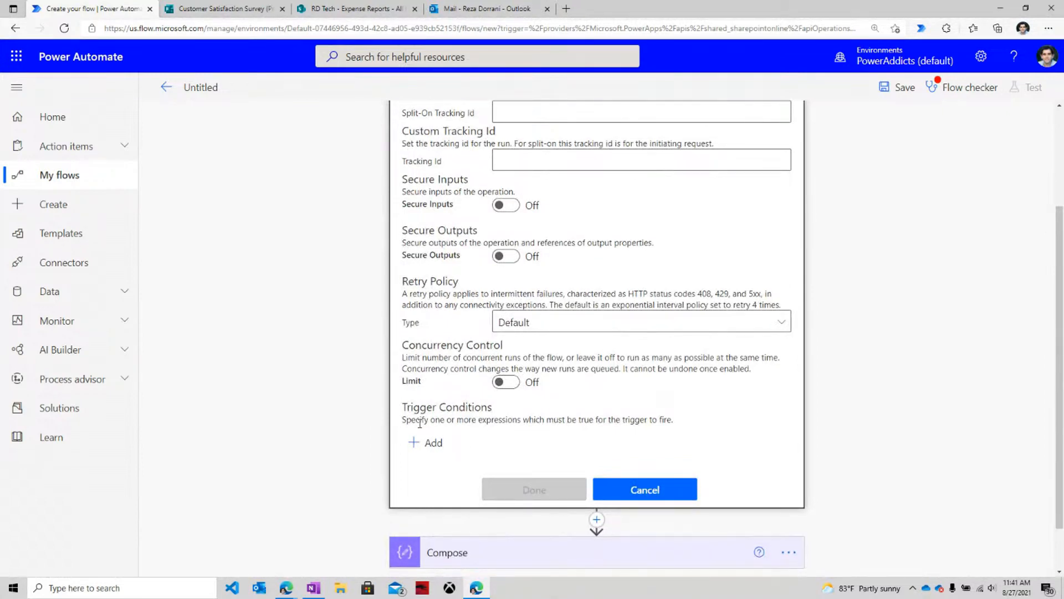
{"action": "left_click", "coordinate": [428, 442]}
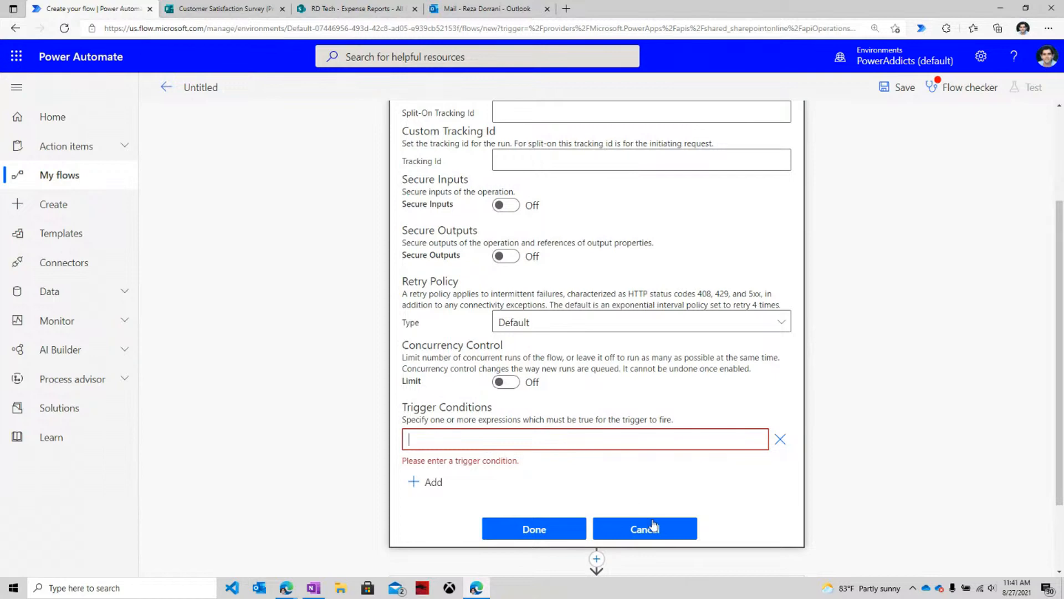
{"action": "scroll", "coordinate": [478, 173], "scroll_direction": "up", "scroll_amount": 3}
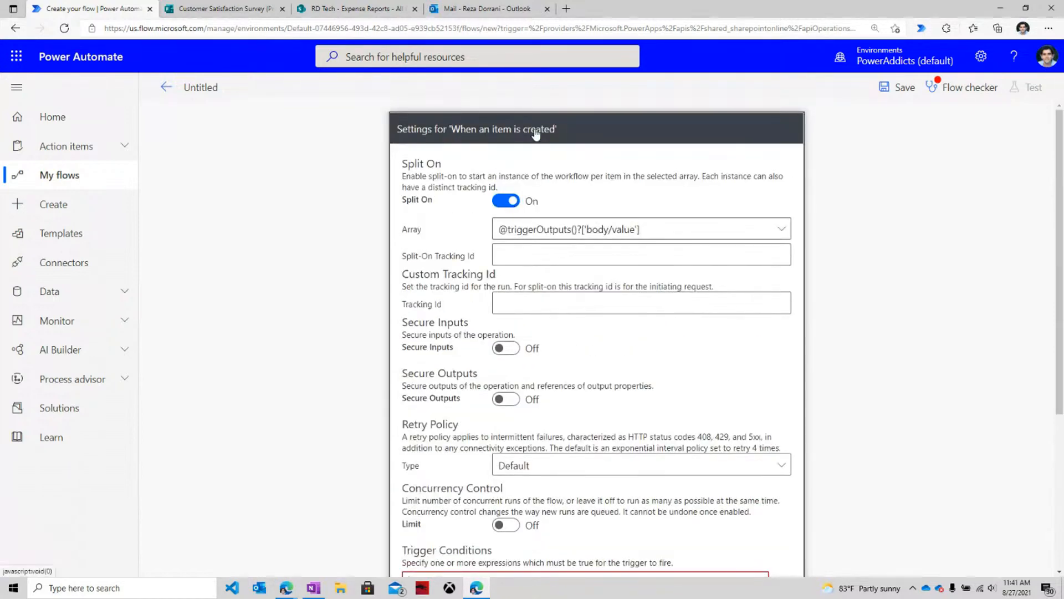
{"action": "scroll", "coordinate": [655, 352], "scroll_direction": "down", "scroll_amount": 5}
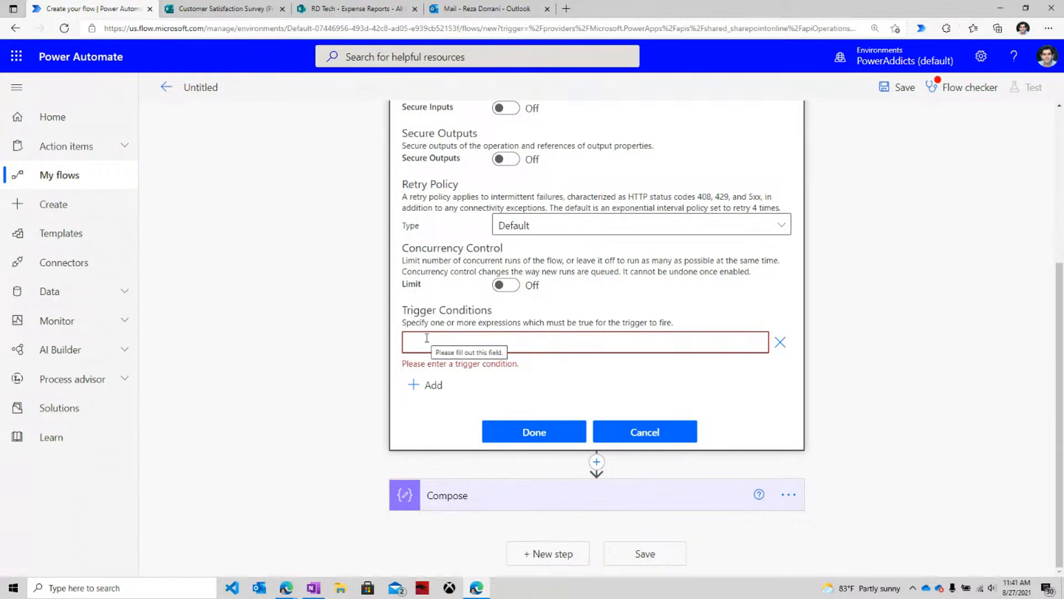
{"action": "left_click", "coordinate": [260, 8]}
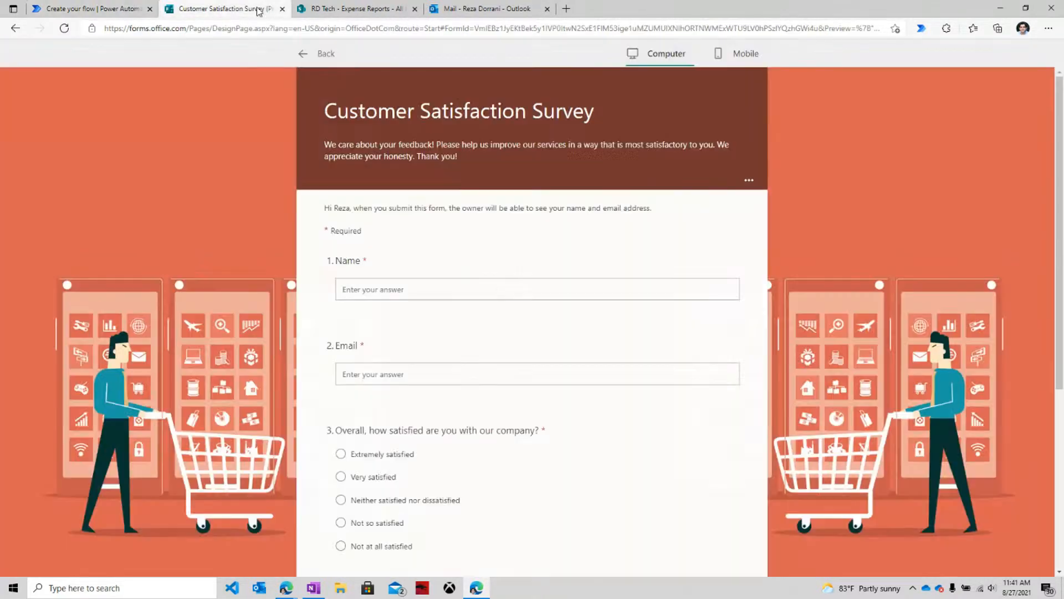
Launch Power Automate Desktop through a Windows search for 'power' and maximize its window.
{"action": "left_click", "coordinate": [1001, 9]}
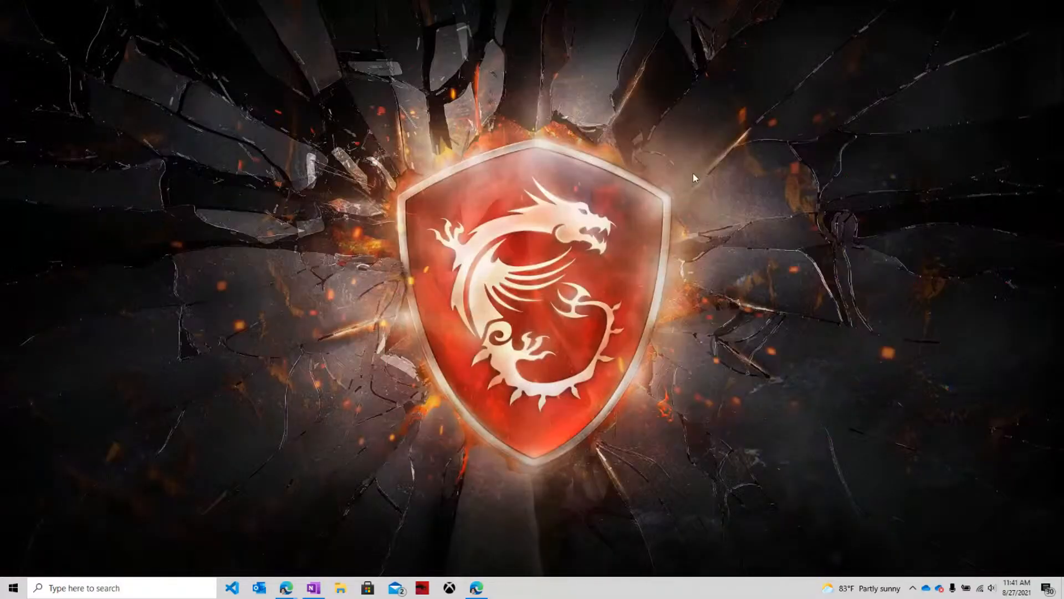
{"action": "key", "text": "super"}
{"action": "type", "text": "power"}
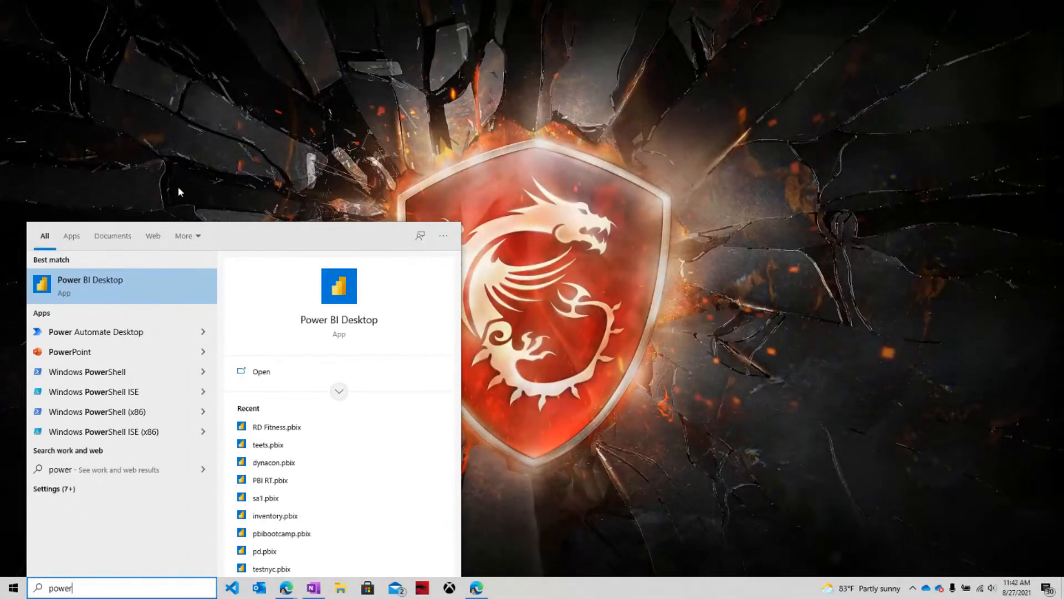
{"action": "left_click", "coordinate": [160, 331]}
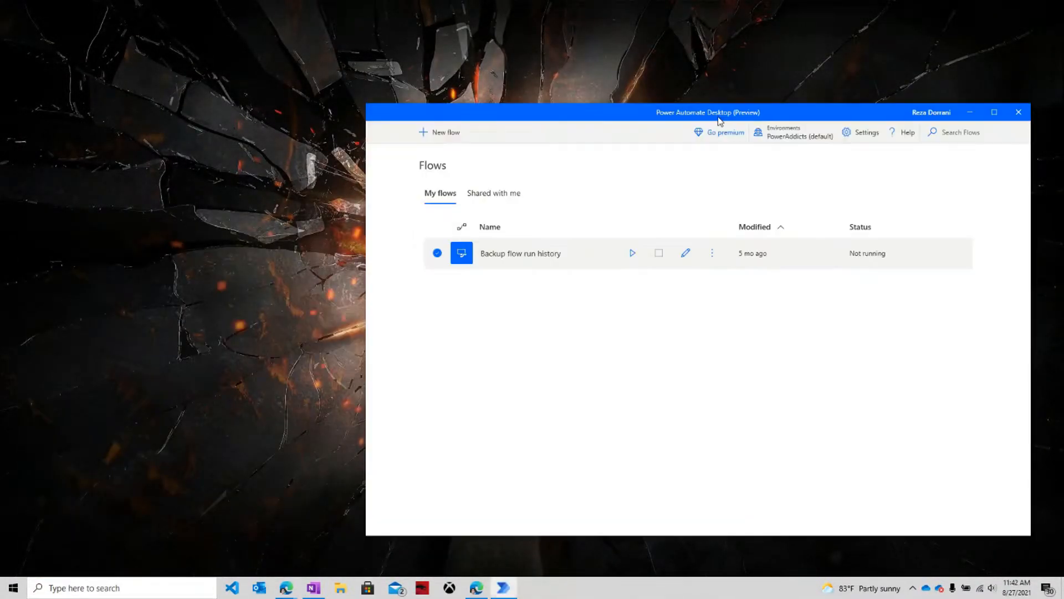
{"action": "double_click", "coordinate": [720, 116]}
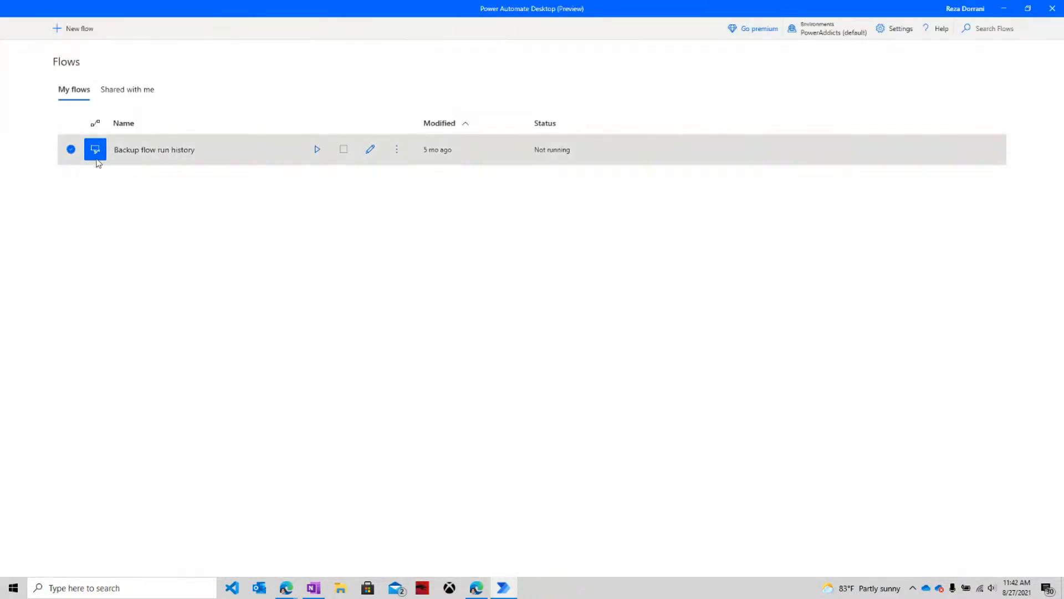
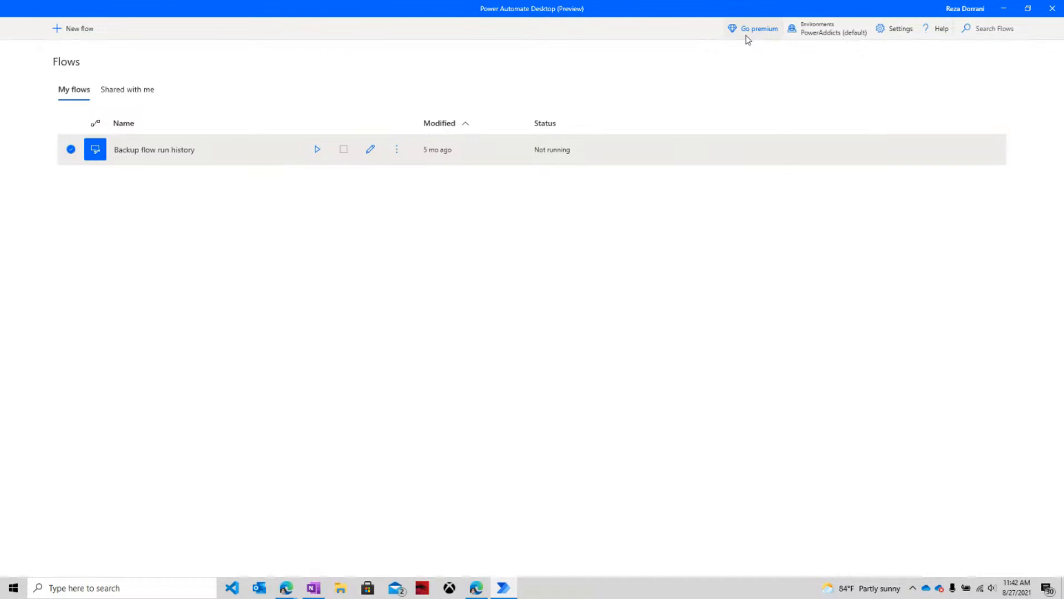
Leave the unsaved Untitled cloud flow for the Create page, confirming the exit despite its errors.
{"action": "left_click", "coordinate": [476, 588]}
{"action": "left_click", "coordinate": [86, 8]}
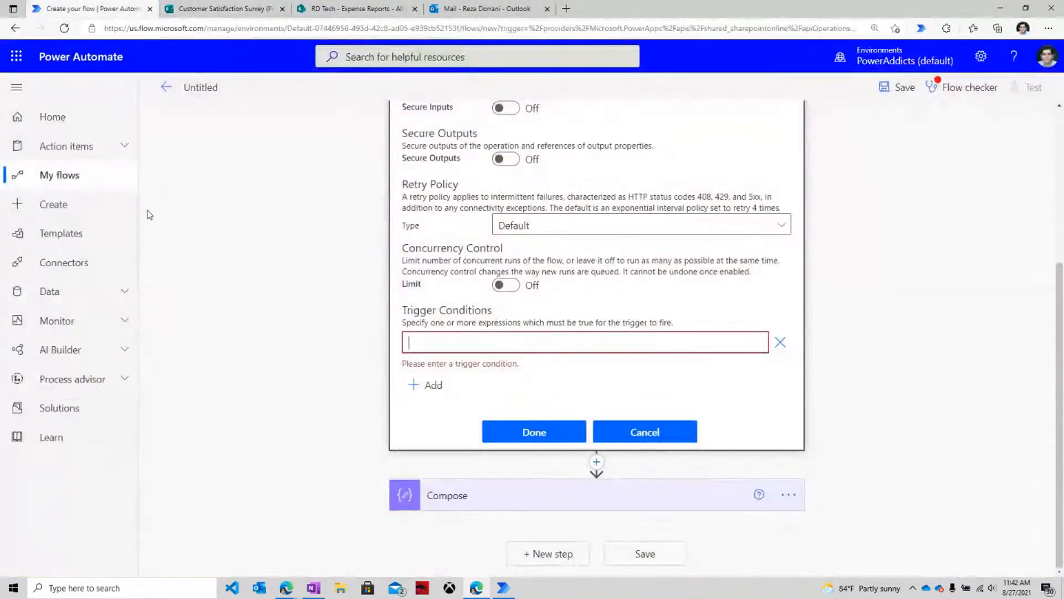
{"action": "left_click", "coordinate": [98, 215]}
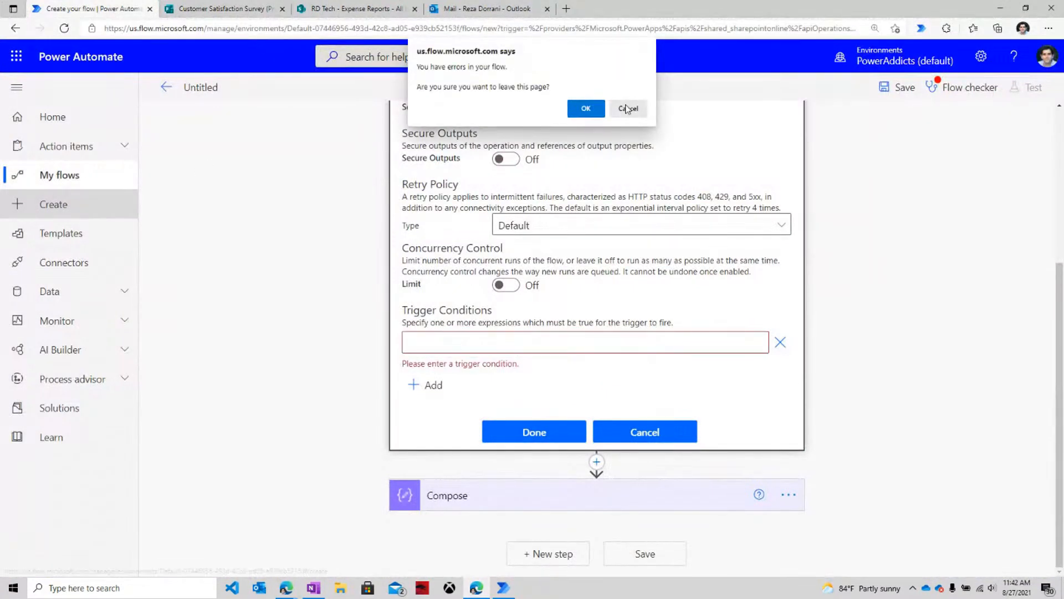
{"action": "left_click", "coordinate": [629, 107]}
{"action": "left_click", "coordinate": [76, 122]}
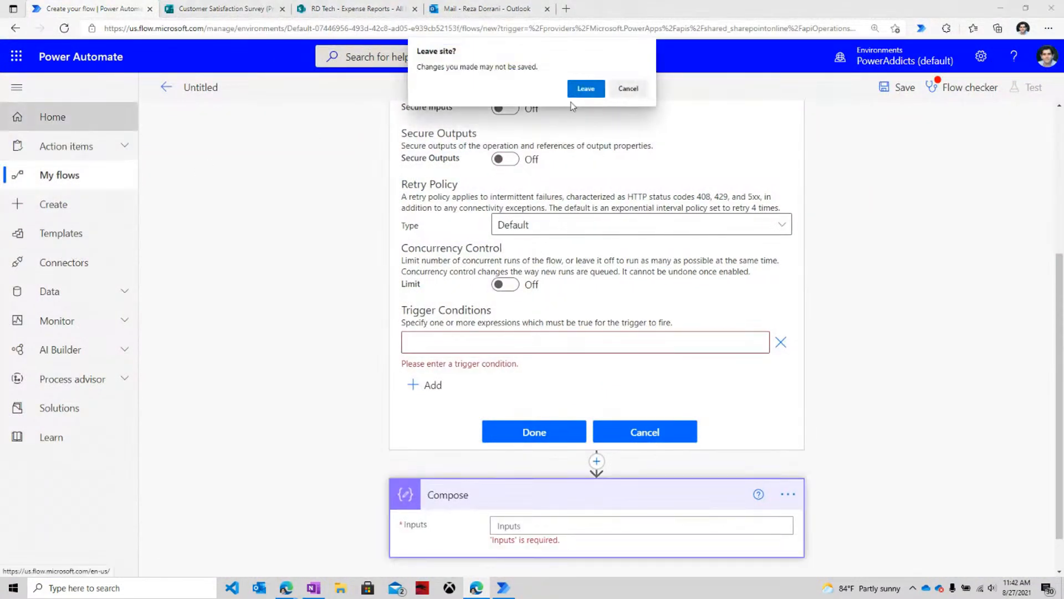
{"action": "left_click", "coordinate": [594, 90]}
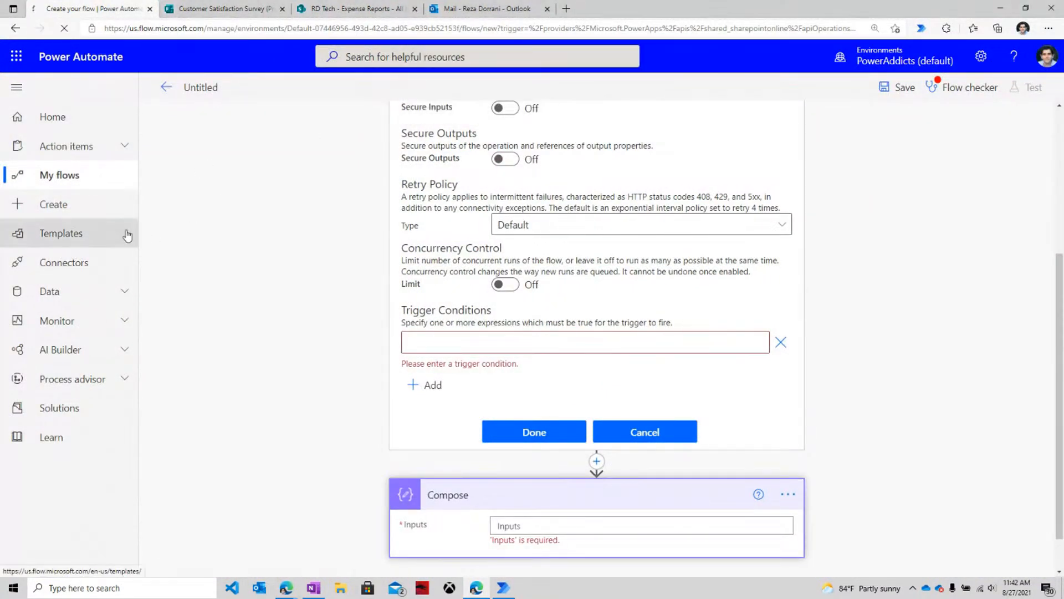
{"action": "left_click", "coordinate": [72, 206]}
{"action": "left_click", "coordinate": [586, 108]}
Open flow.microsoft.com in a new tab, go to its Create page, then minimize the browser.
{"action": "key", "text": "ctrl+t"}
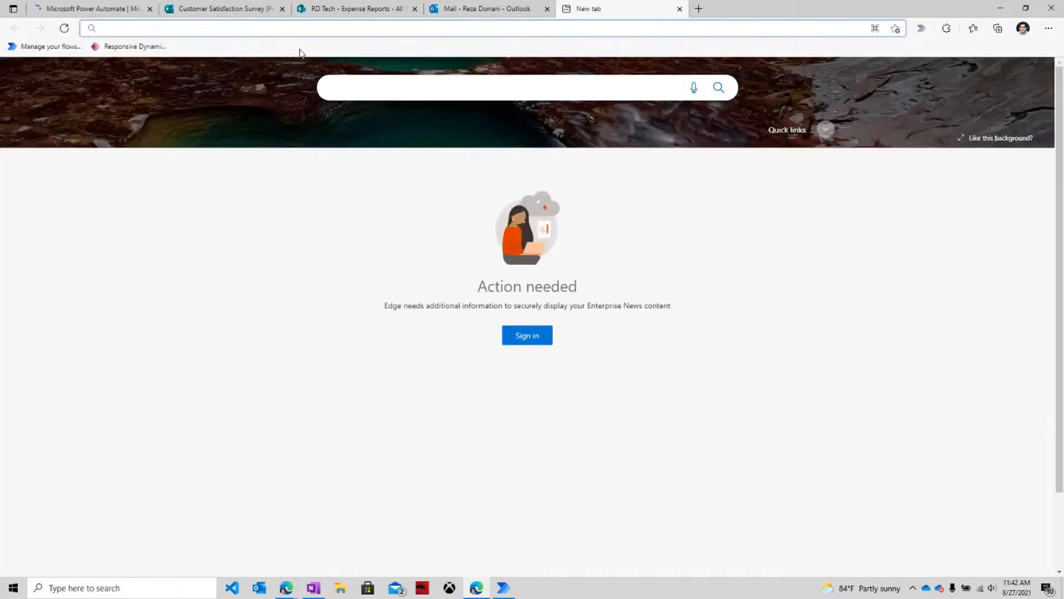
{"action": "type", "text": "fl"}
{"action": "left_click", "coordinate": [299, 51]}
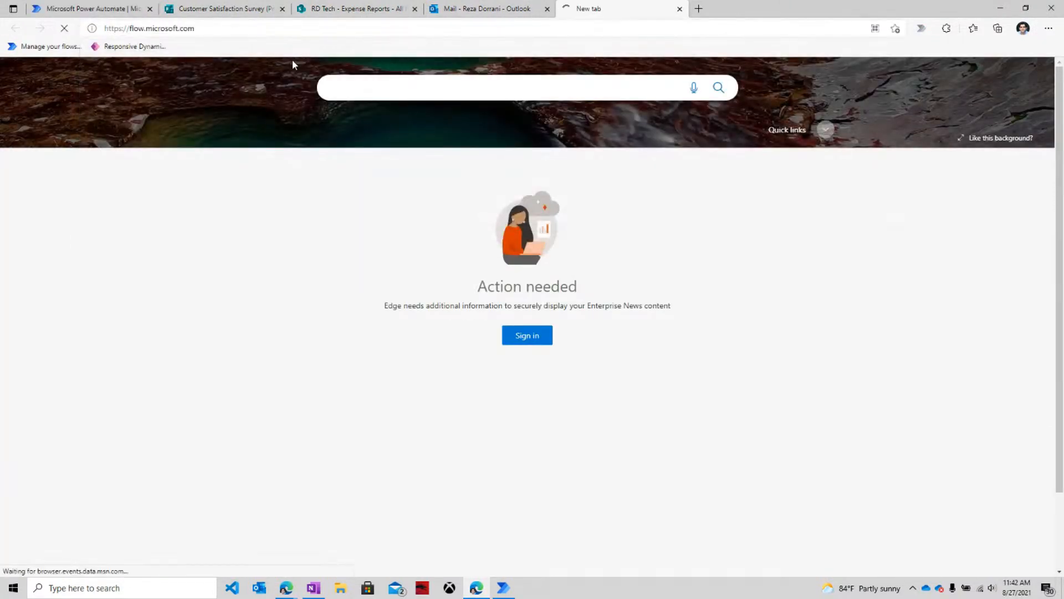
{"action": "left_click", "coordinate": [55, 205]}
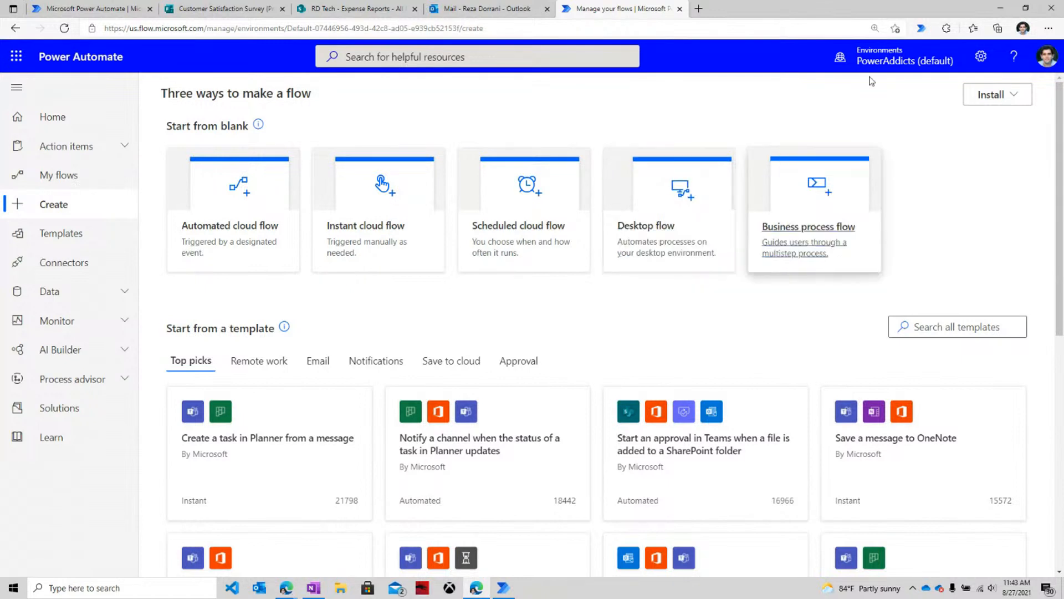
{"action": "left_click", "coordinate": [1001, 7]}
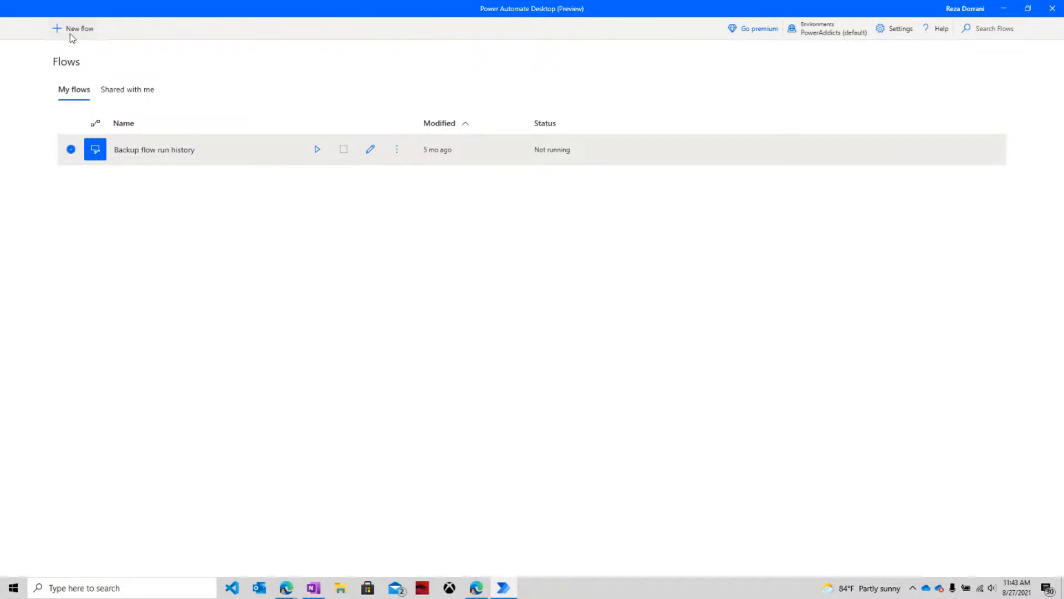
Create a new desktop flow named 'Currency Conversion' and maximize its empty designer window.
{"action": "left_click", "coordinate": [77, 32]}
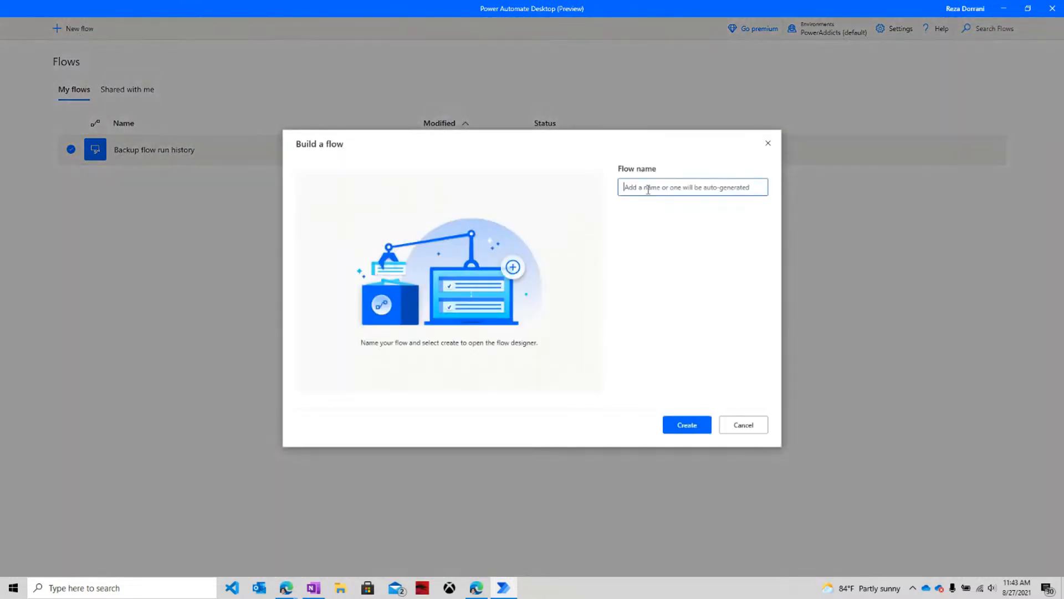
{"action": "type", "text": "Currency Conversion"}
{"action": "left_click", "coordinate": [688, 427]}
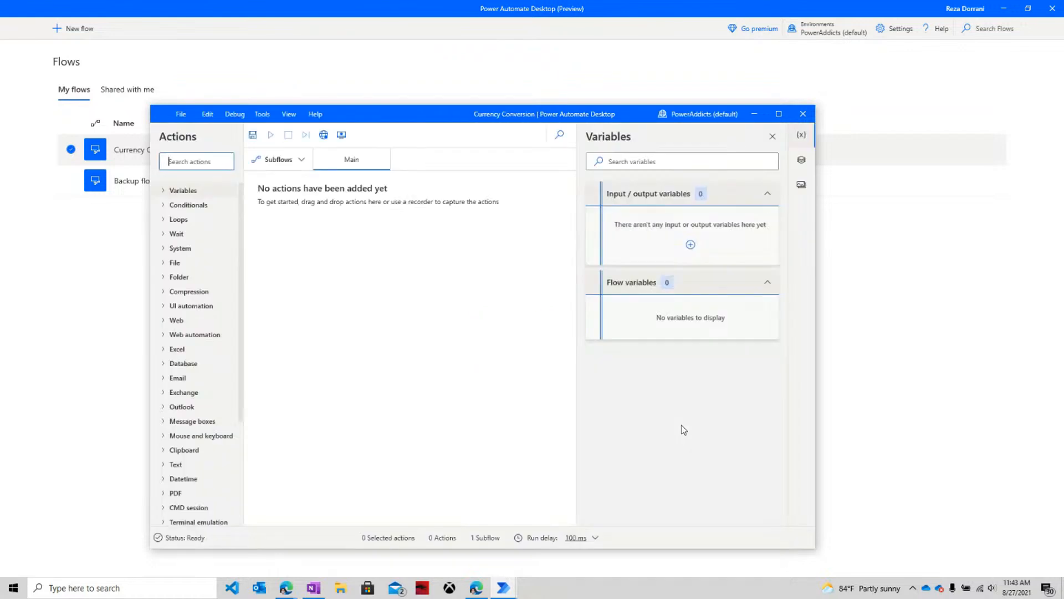
{"action": "left_click", "coordinate": [779, 113]}
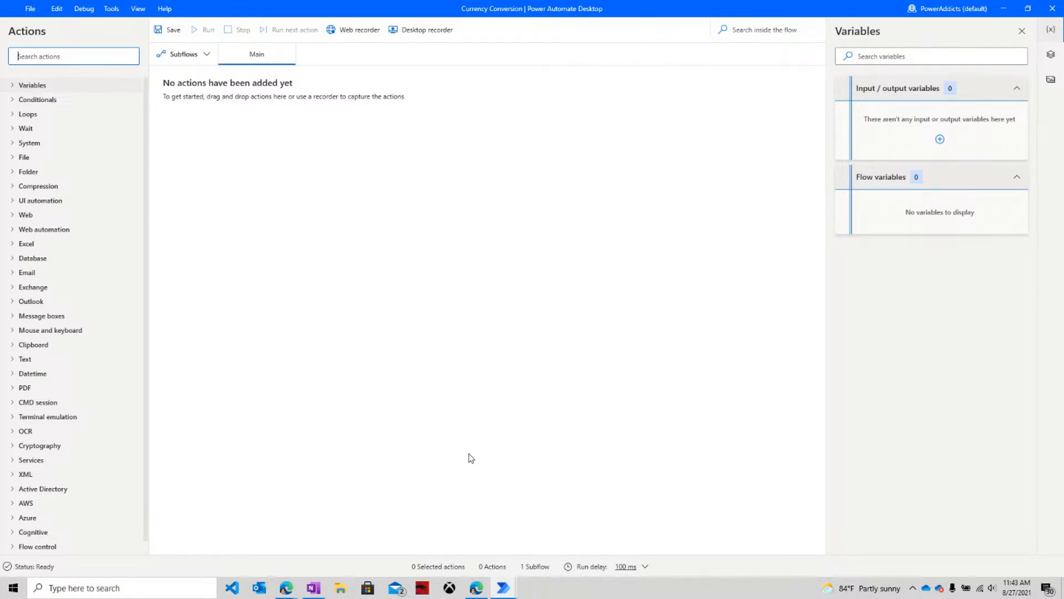
{"action": "left_click", "coordinate": [360, 30]}
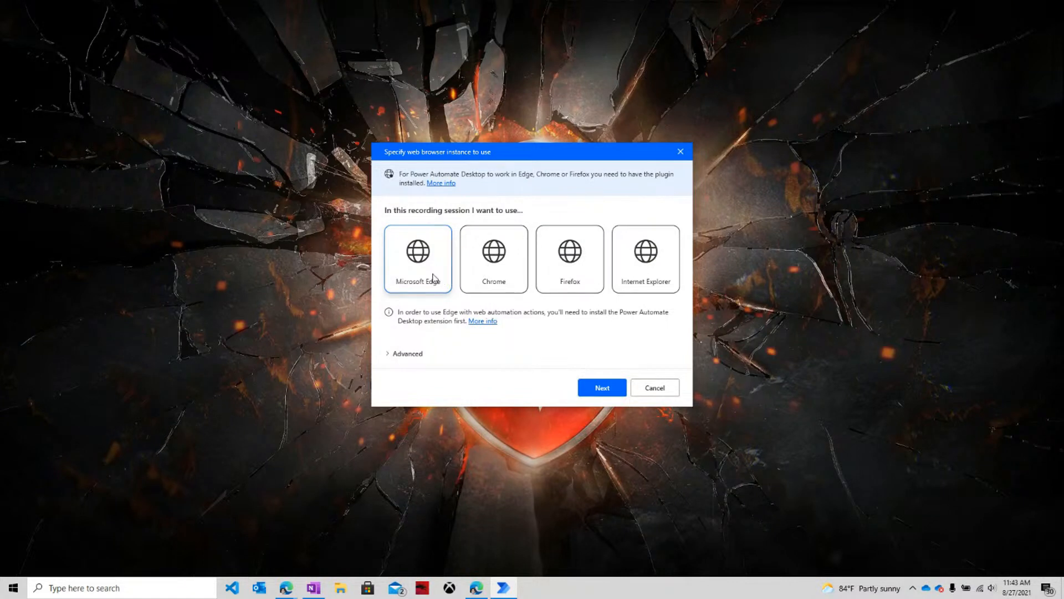
{"action": "left_click", "coordinate": [607, 387]}
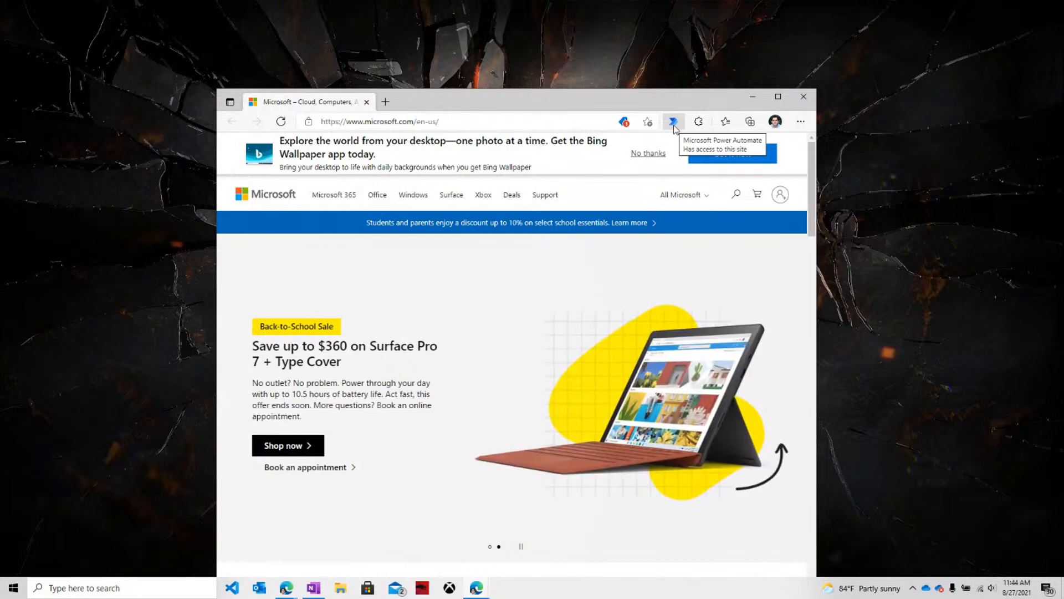
{"action": "left_click_drag", "start_coordinate": [643, 94], "coordinate": [802, 56]}
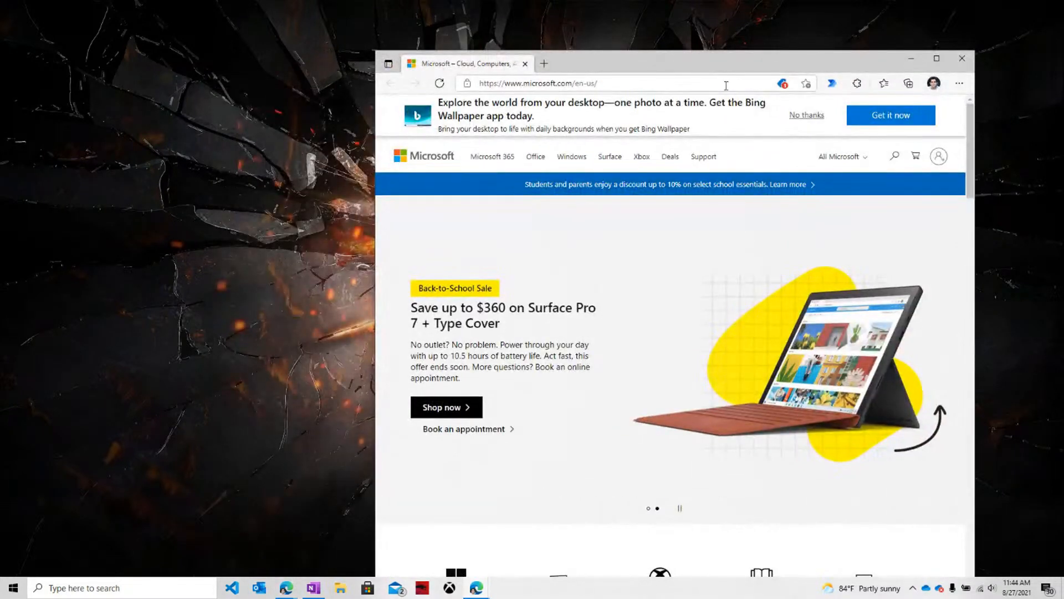
{"action": "left_click_drag", "start_coordinate": [875, 58], "coordinate": [914, 16]}
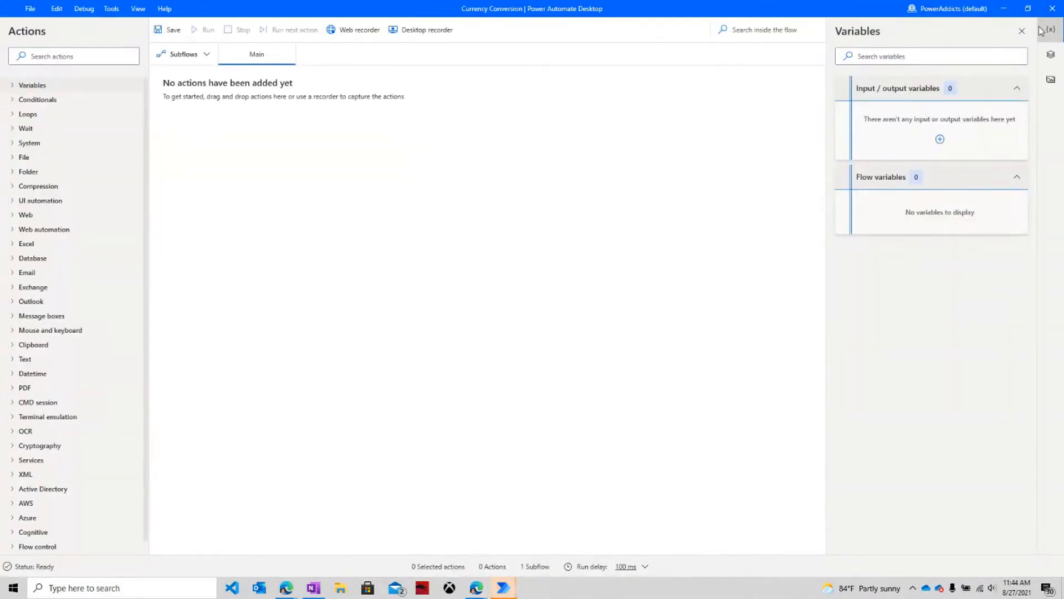
{"action": "left_click", "coordinate": [355, 30]}
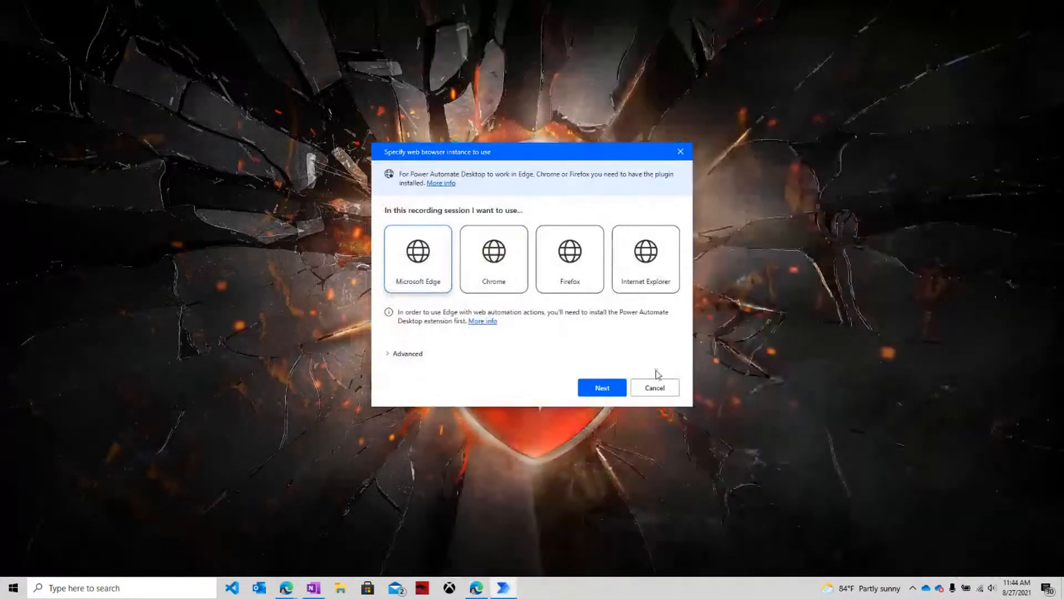
{"action": "left_click", "coordinate": [597, 385]}
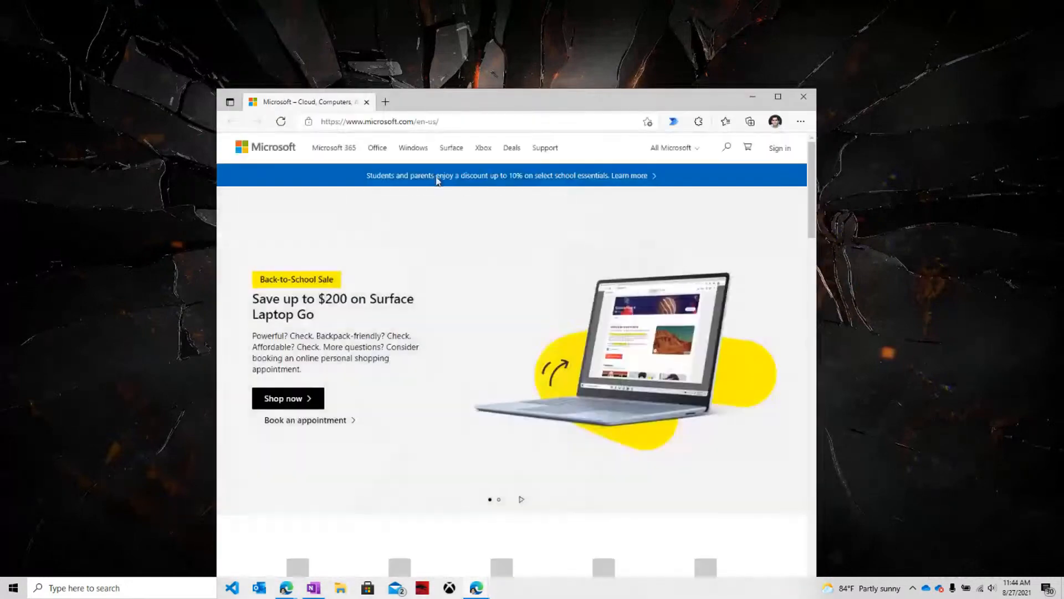
{"action": "left_click_drag", "start_coordinate": [452, 100], "coordinate": [654, 35]}
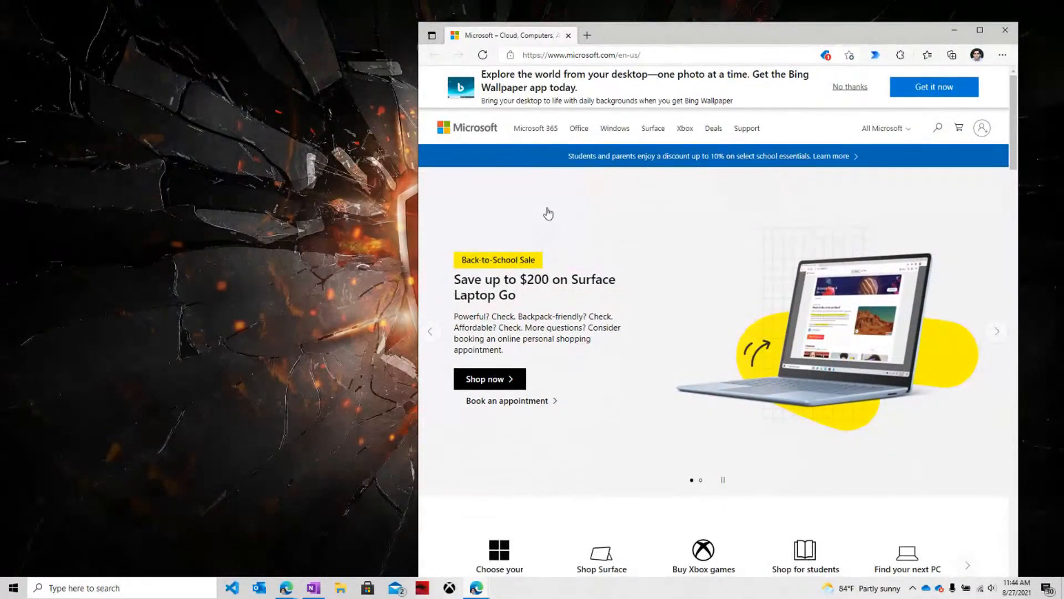
{"action": "left_click", "coordinate": [587, 56]}
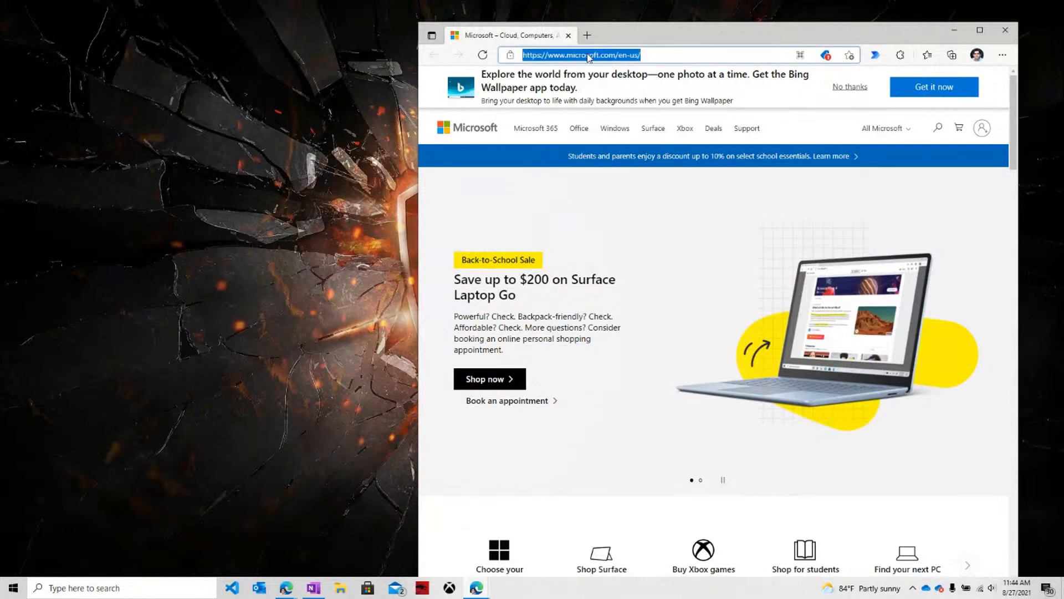
{"action": "type", "text": "google.com"}
{"action": "key", "text": "Return"}
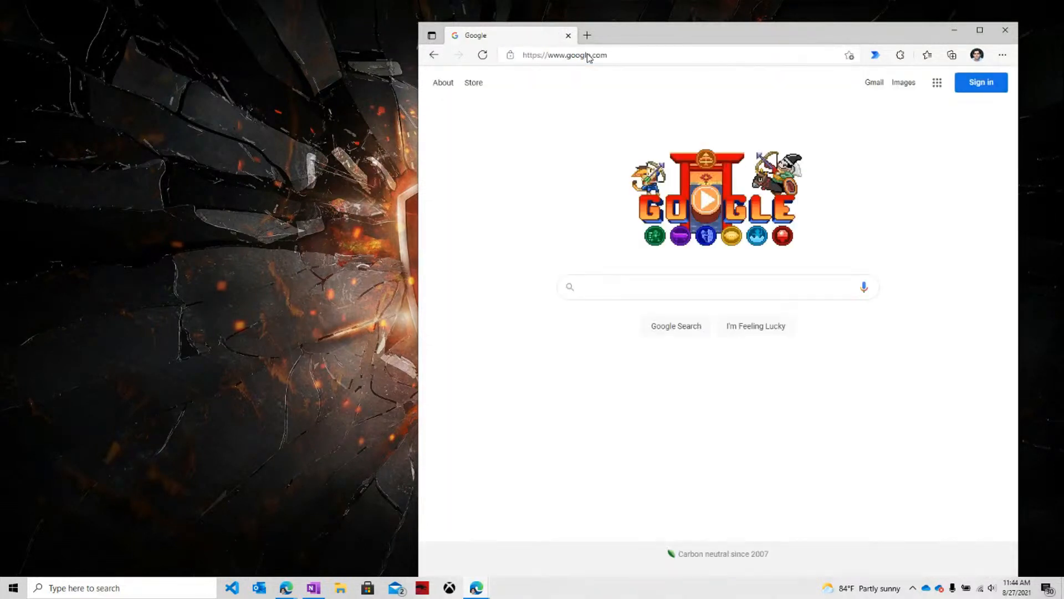
{"action": "type", "text": "inr to usd"}
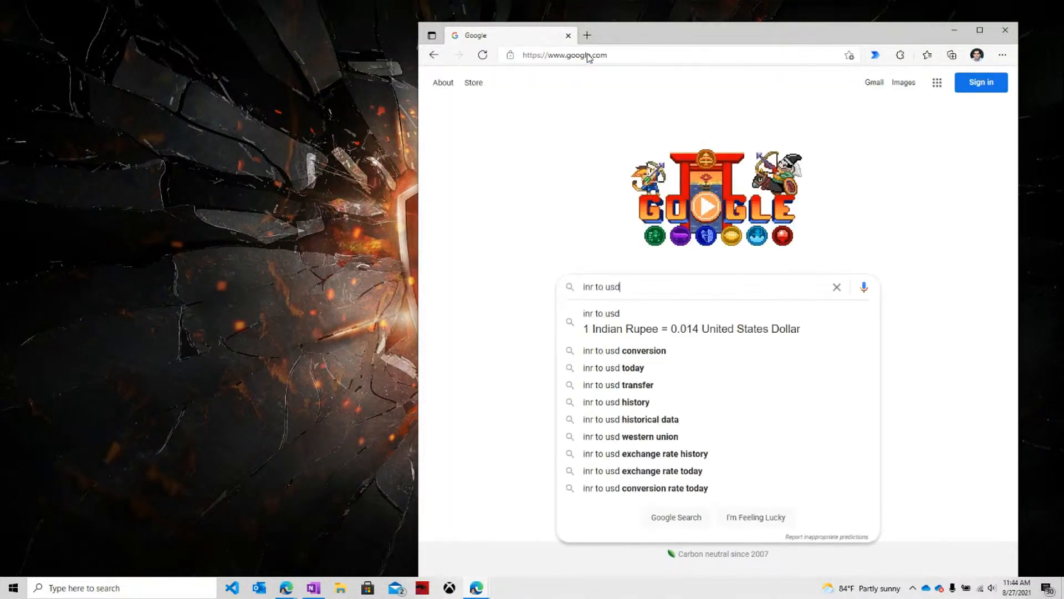
{"action": "key", "text": "Return"}
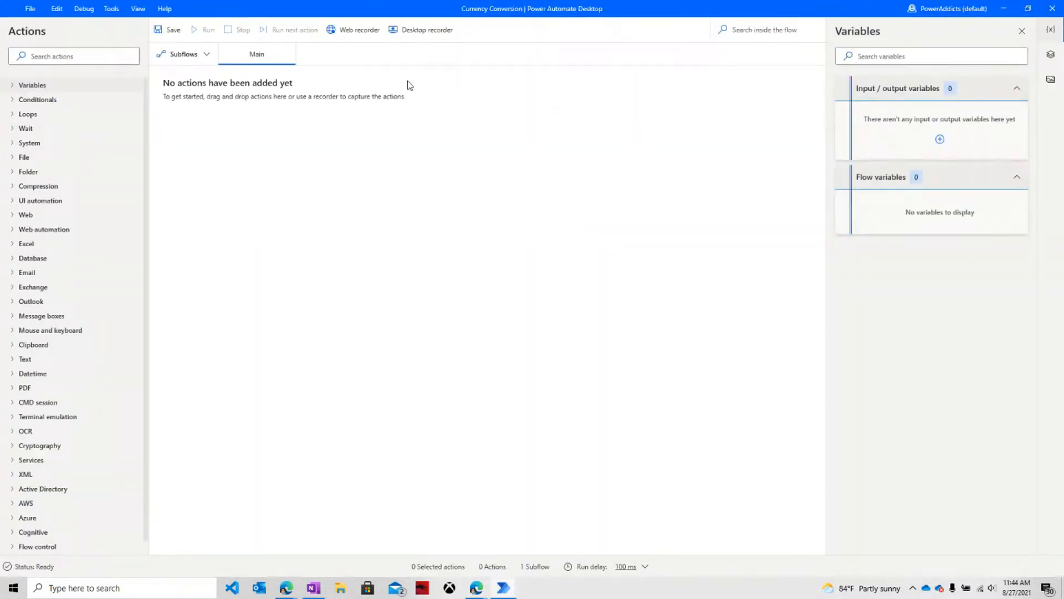
Start the desktop recorder, launch Calculator via a Windows search for 'calc', and begin recording.
{"action": "left_click", "coordinate": [421, 37]}
{"action": "left_click", "coordinate": [1005, 30]}
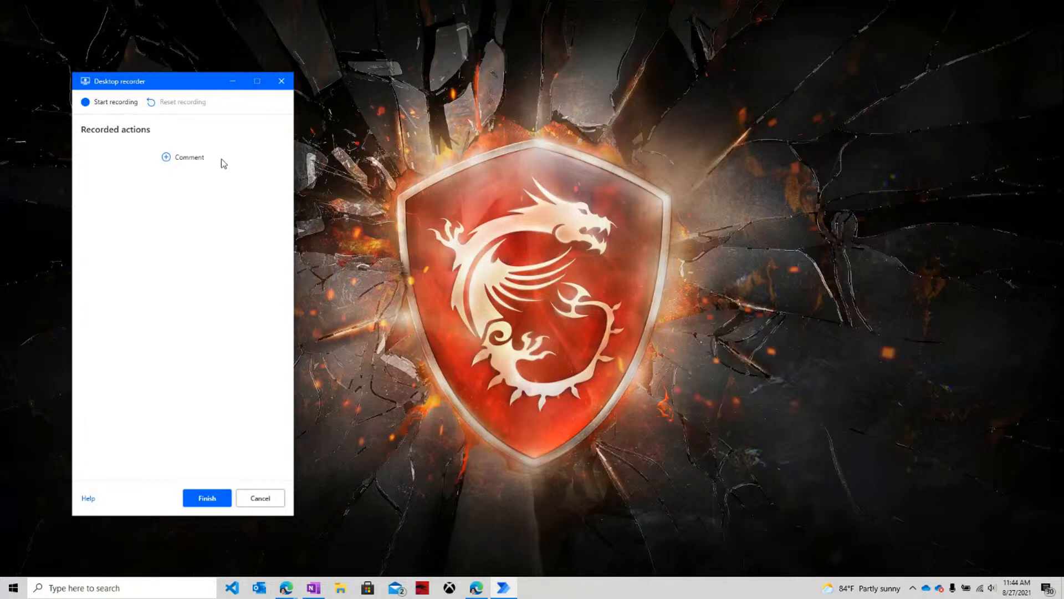
{"action": "key", "text": "super"}
{"action": "type", "text": "calc"}
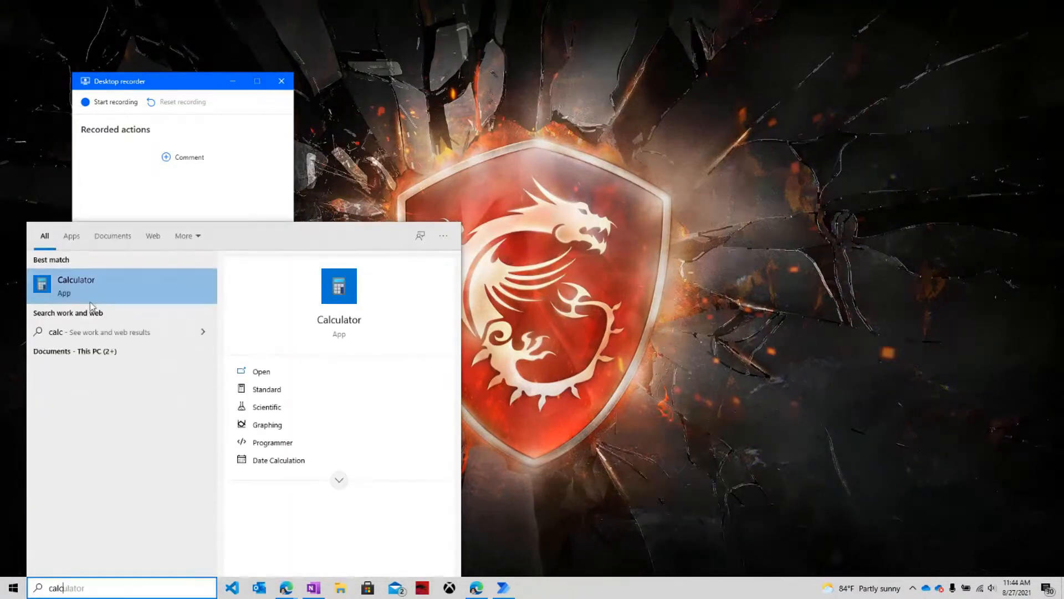
{"action": "left_click", "coordinate": [95, 288]}
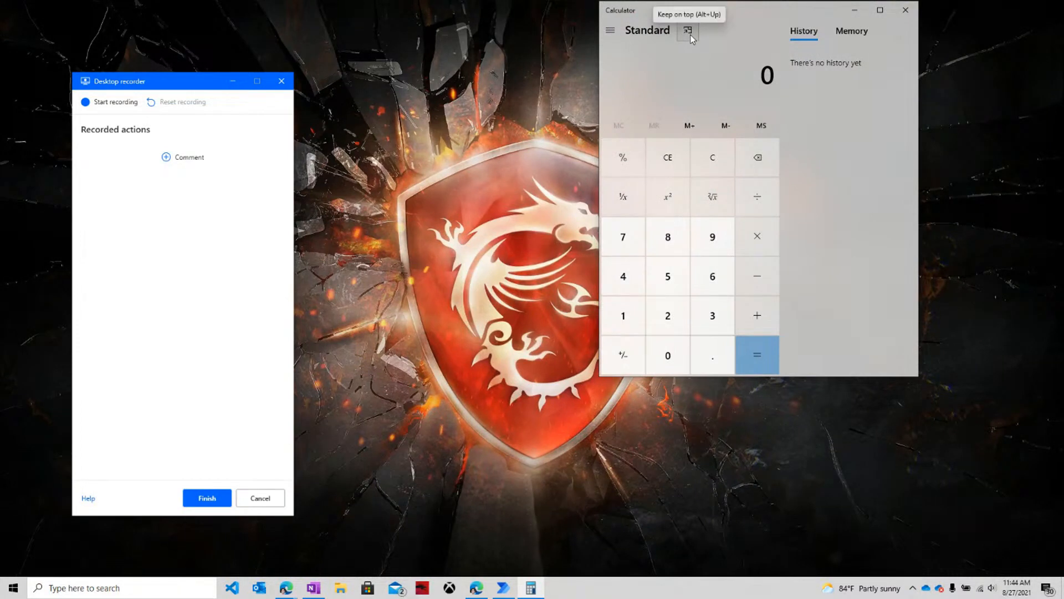
{"action": "left_click", "coordinate": [111, 102]}
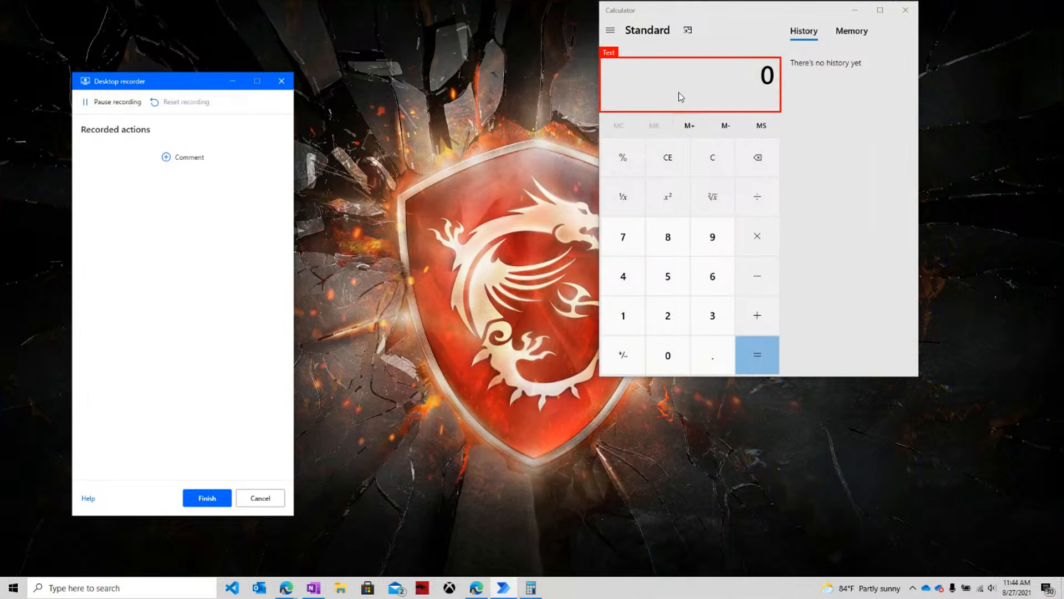
Record 5 + 40 in Calculator, capture the result 45 with Get text, and finish recording.
{"action": "left_click", "coordinate": [725, 89]}
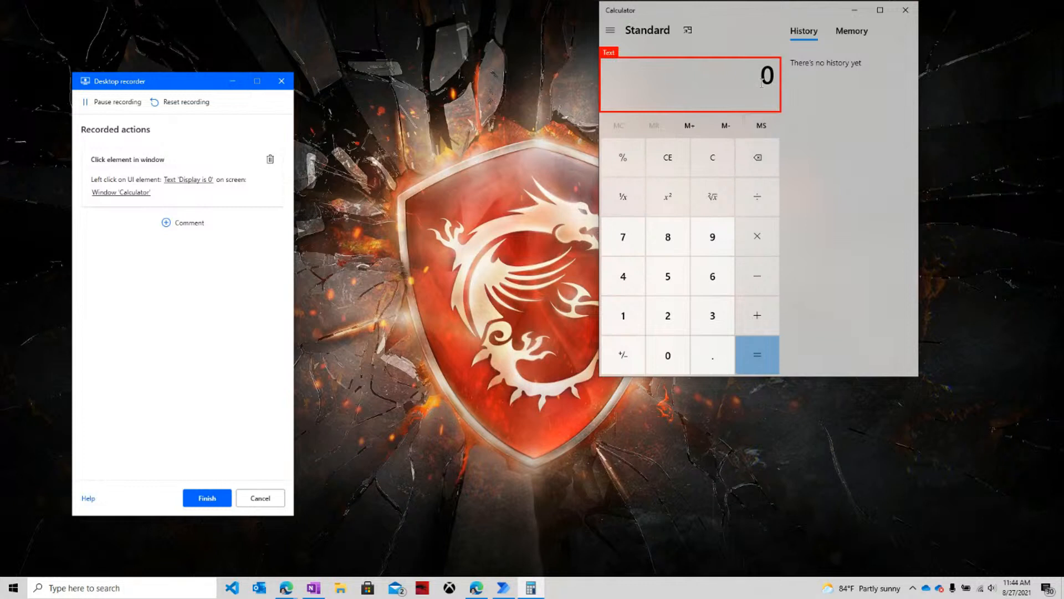
{"action": "key", "text": "5"}
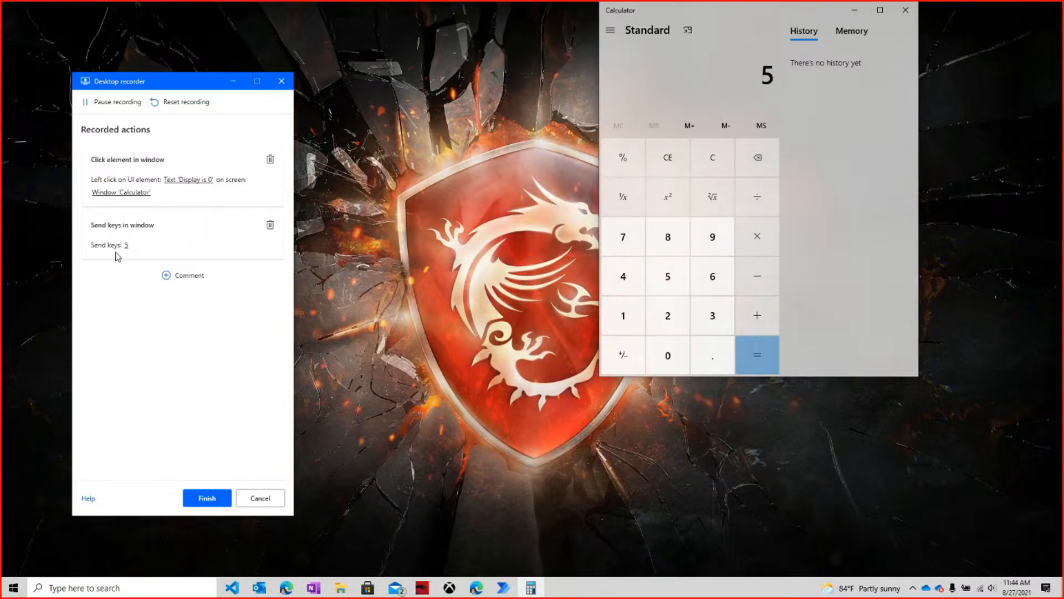
{"action": "left_click", "coordinate": [766, 312]}
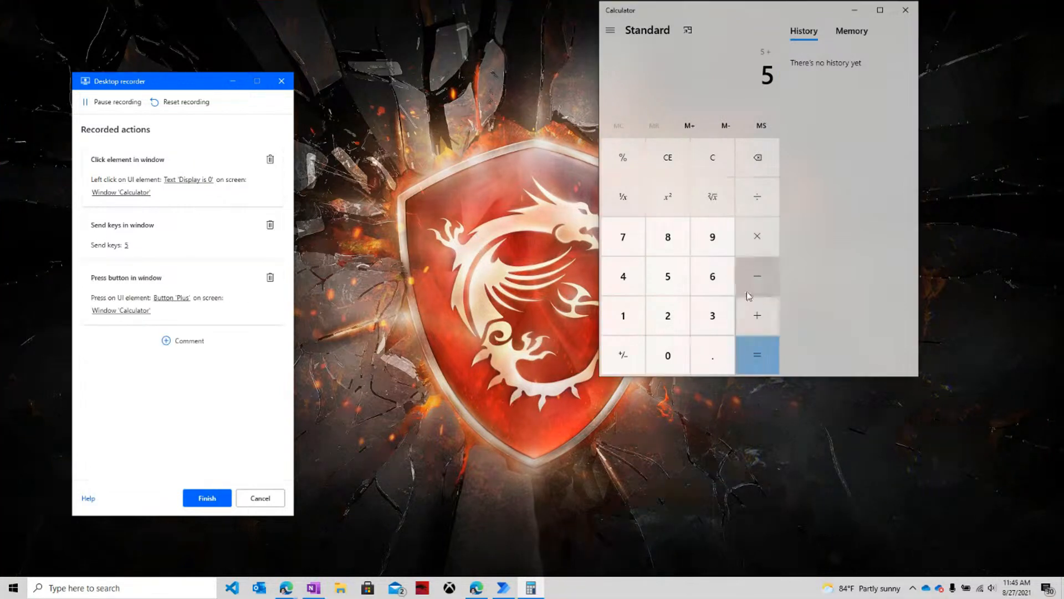
{"action": "type", "text": "40"}
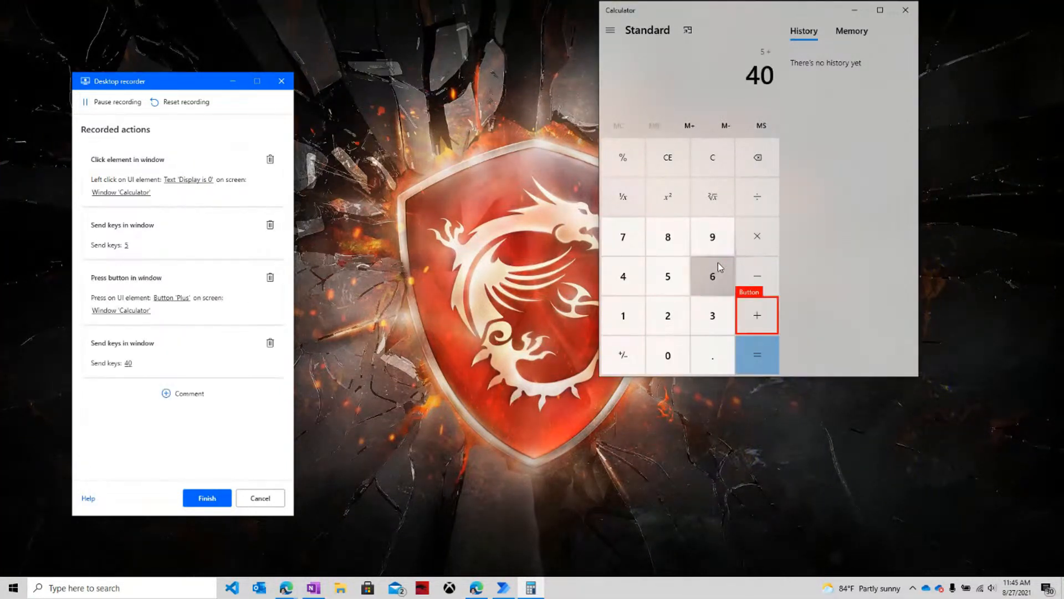
{"action": "left_click", "coordinate": [764, 359]}
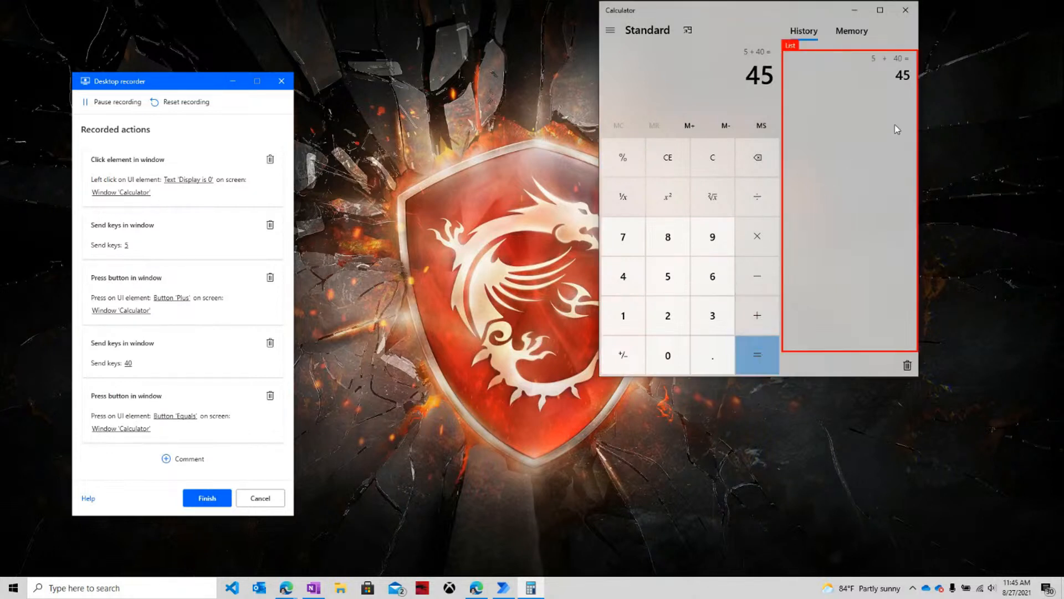
{"action": "right_click", "coordinate": [903, 75]}
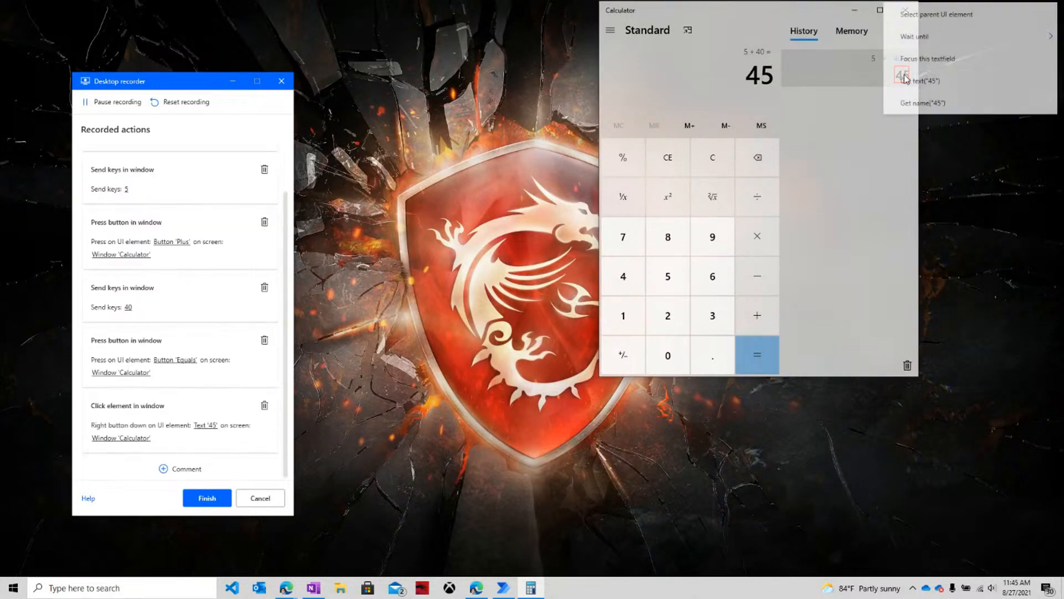
{"action": "left_click", "coordinate": [933, 83]}
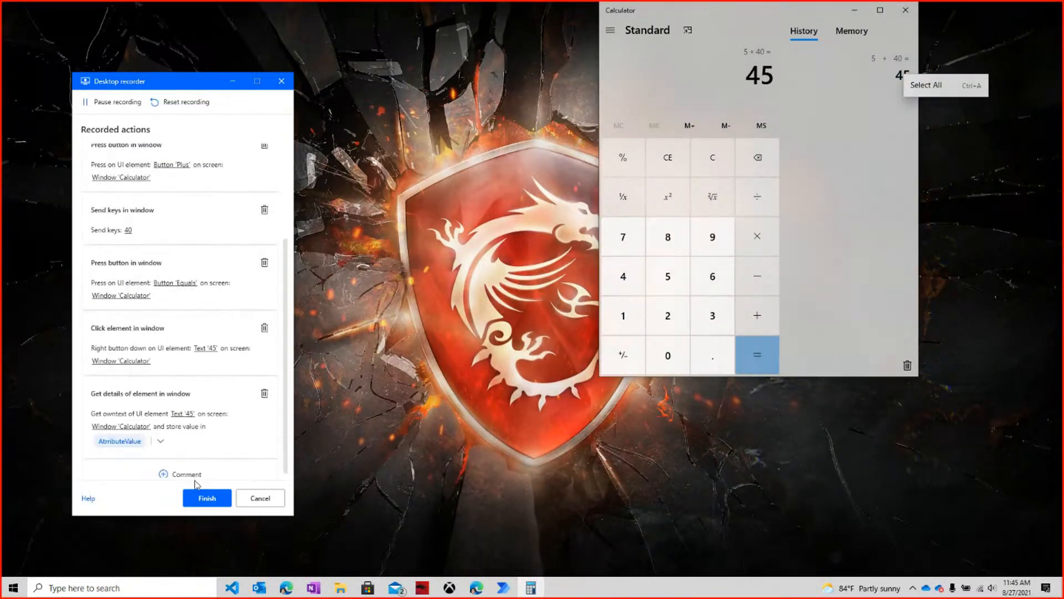
{"action": "left_click", "coordinate": [207, 499]}
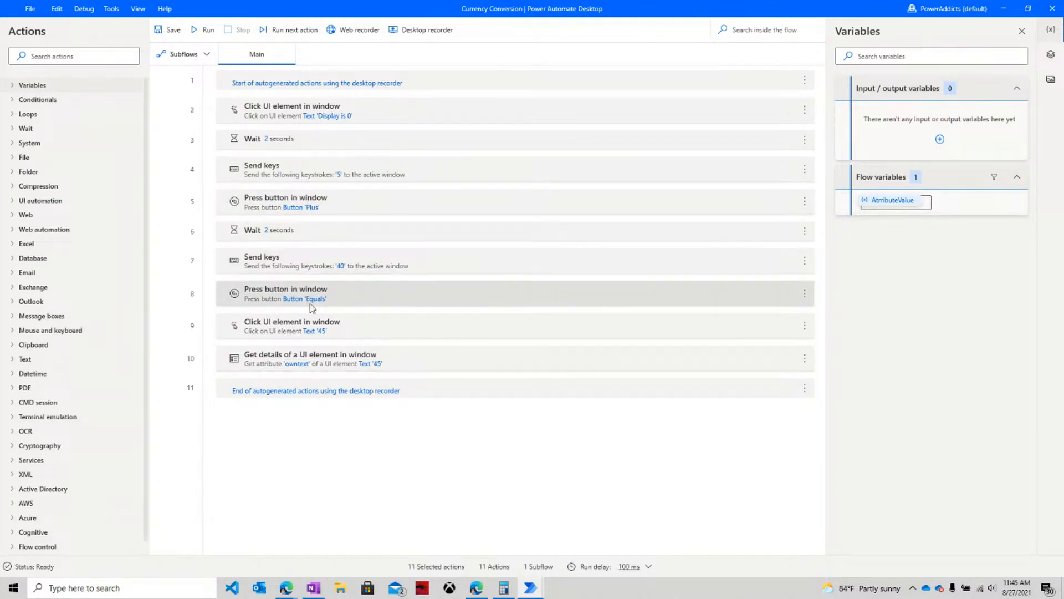
Copy the C:\Windows\System32\calc.exe path from the OneNote notes.
{"action": "left_click", "coordinate": [313, 586]}
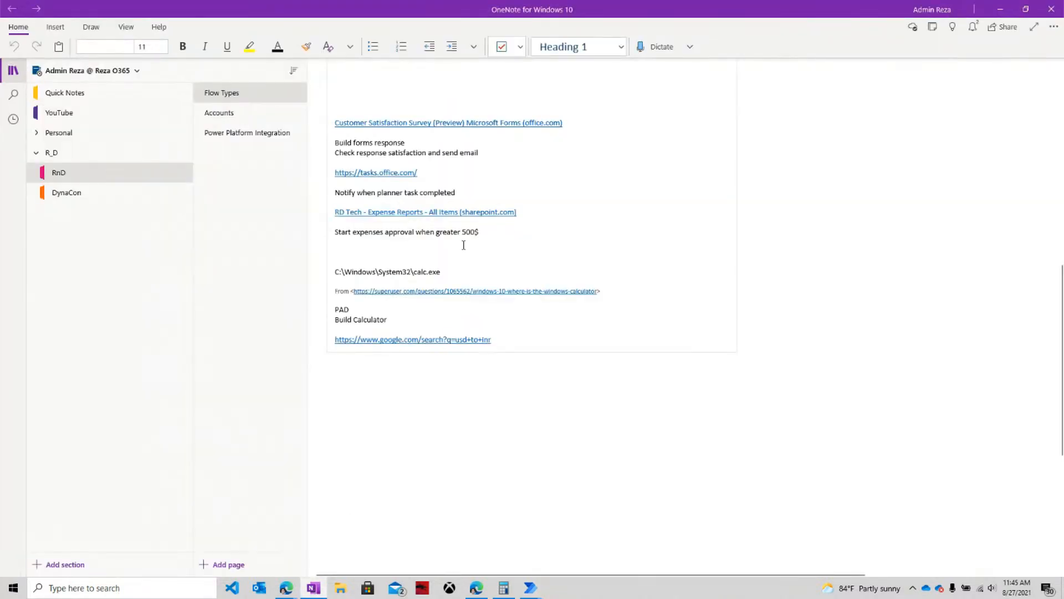
{"action": "left_click_drag", "start_coordinate": [451, 272], "coordinate": [332, 272]}
{"action": "key", "text": "ctrl+c"}
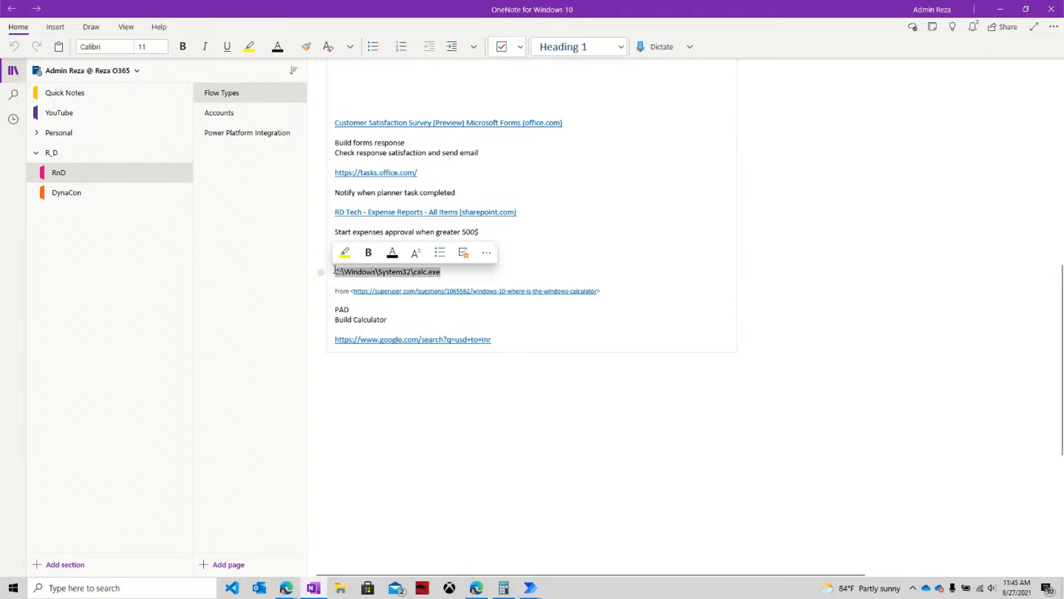
{"action": "left_click", "coordinate": [997, 12]}
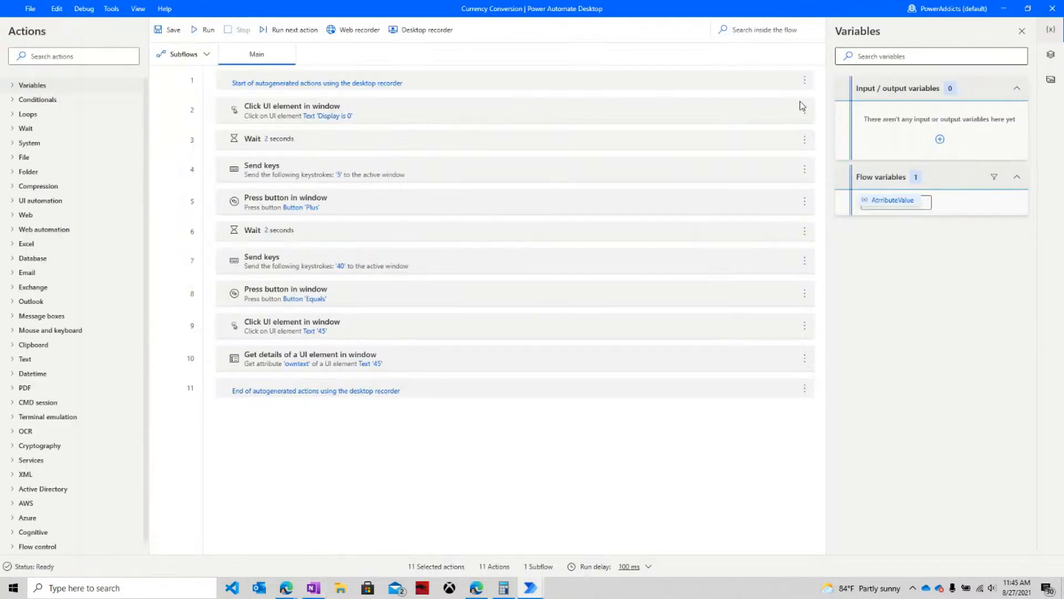
Add a Run application action at the top of the flow launching the pasted calc.exe path.
{"action": "left_click", "coordinate": [41, 58]}
{"action": "type", "text": "a"}
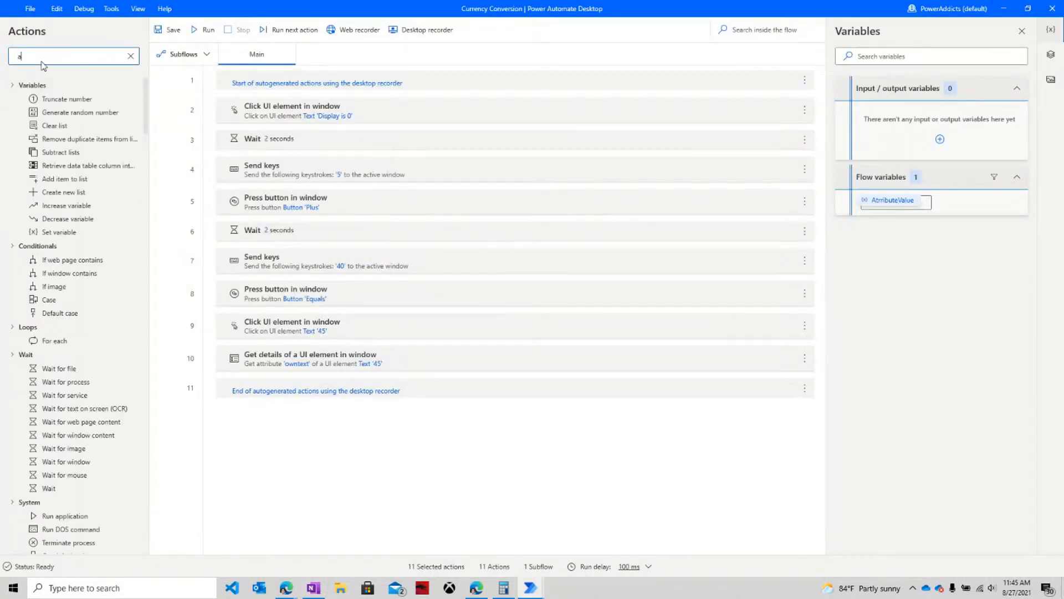
{"action": "type", "text": "ppli"}
{"action": "left_click_drag", "start_coordinate": [65, 99], "coordinate": [255, 92]}
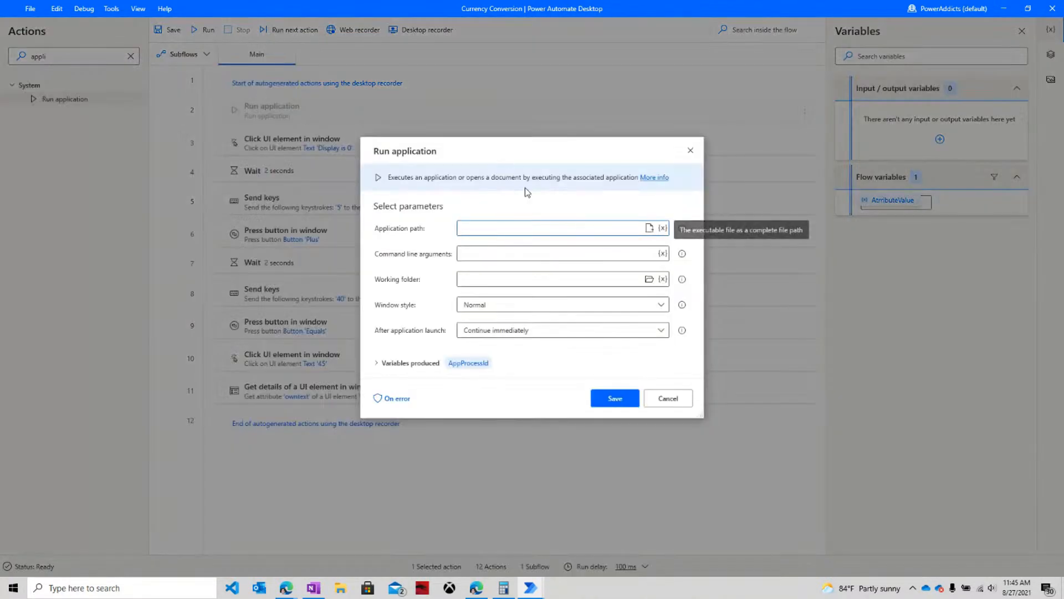
{"action": "key", "text": "ctrl+v"}
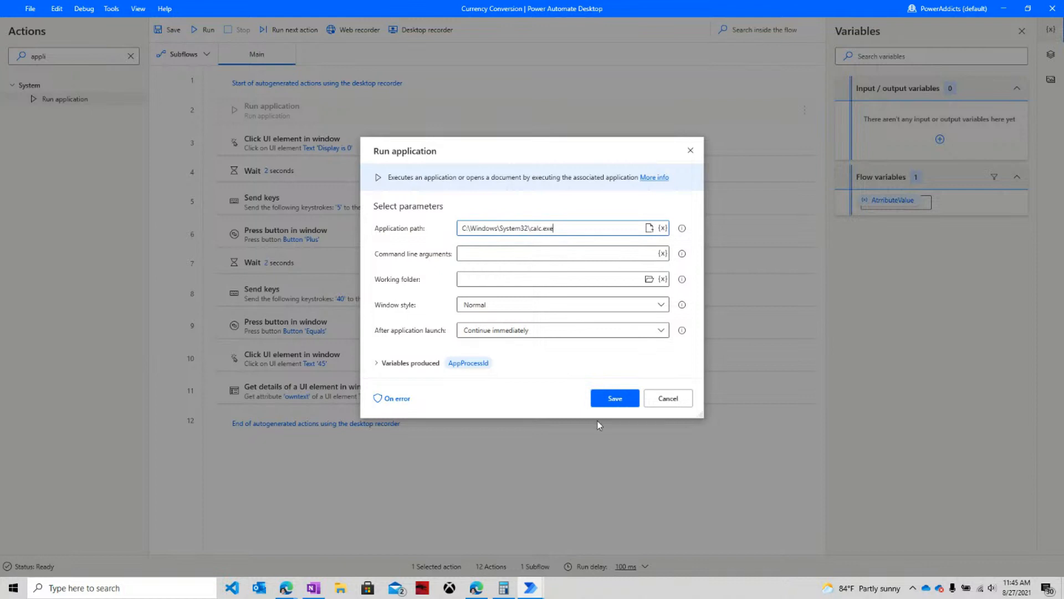
{"action": "left_click", "coordinate": [618, 398]}
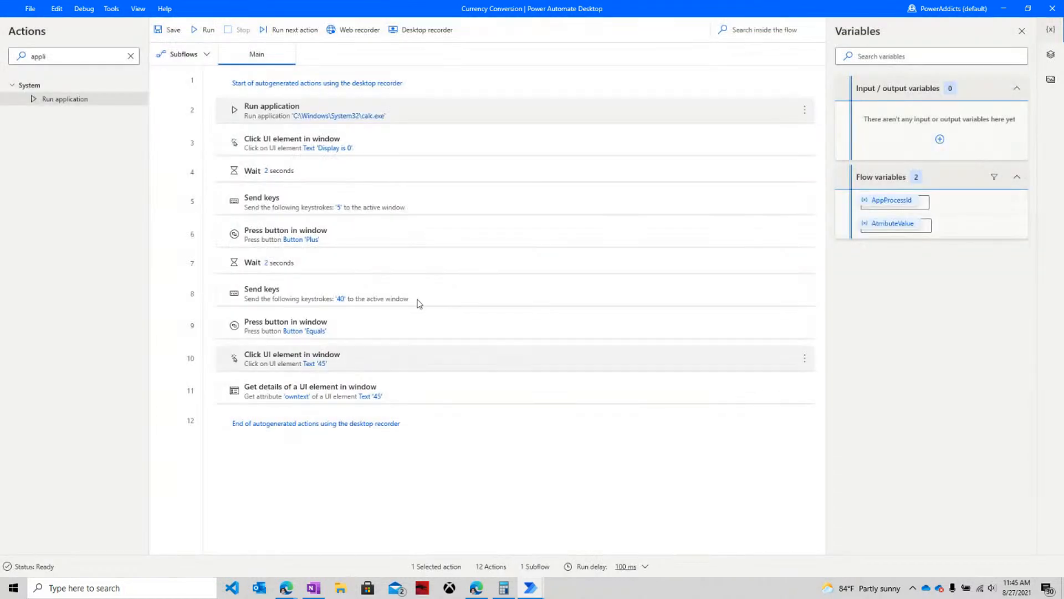
{"action": "left_click", "coordinate": [504, 587]}
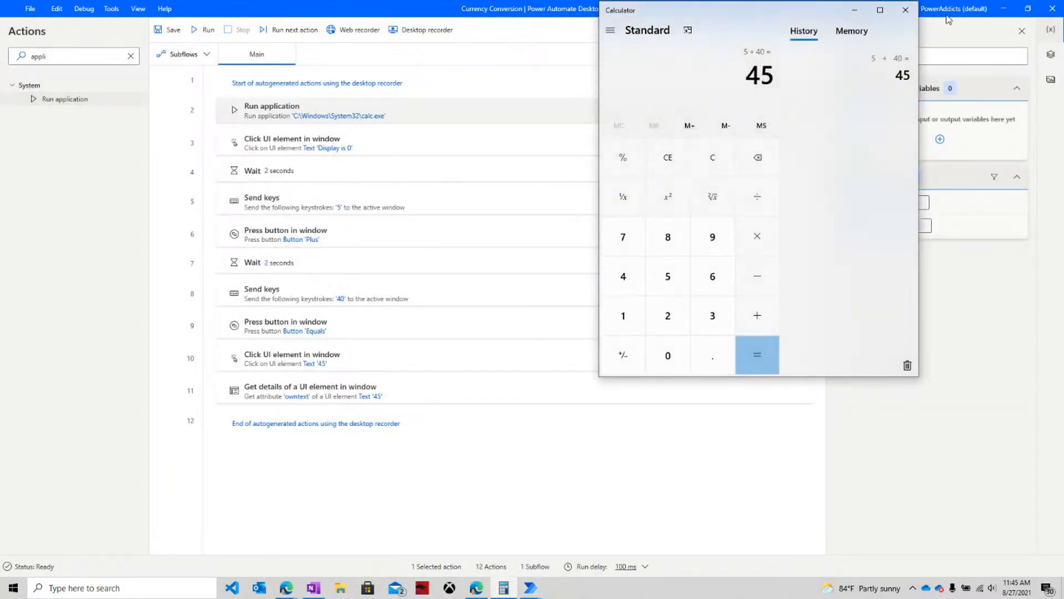
Close Calculator and run the Currency Conversion flow with F5.
{"action": "left_click", "coordinate": [915, 10]}
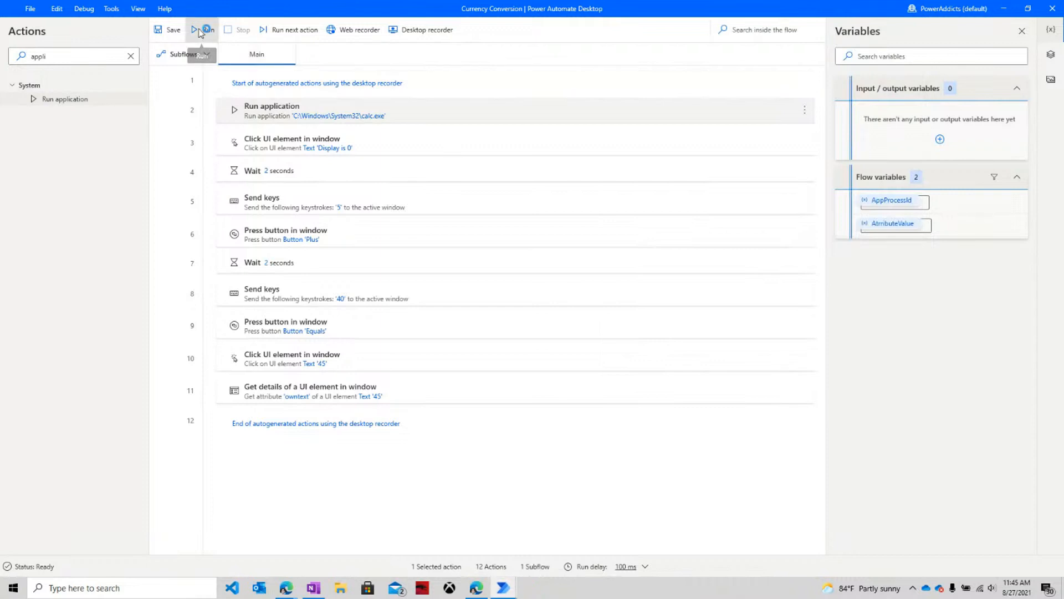
{"action": "key", "text": "F5"}
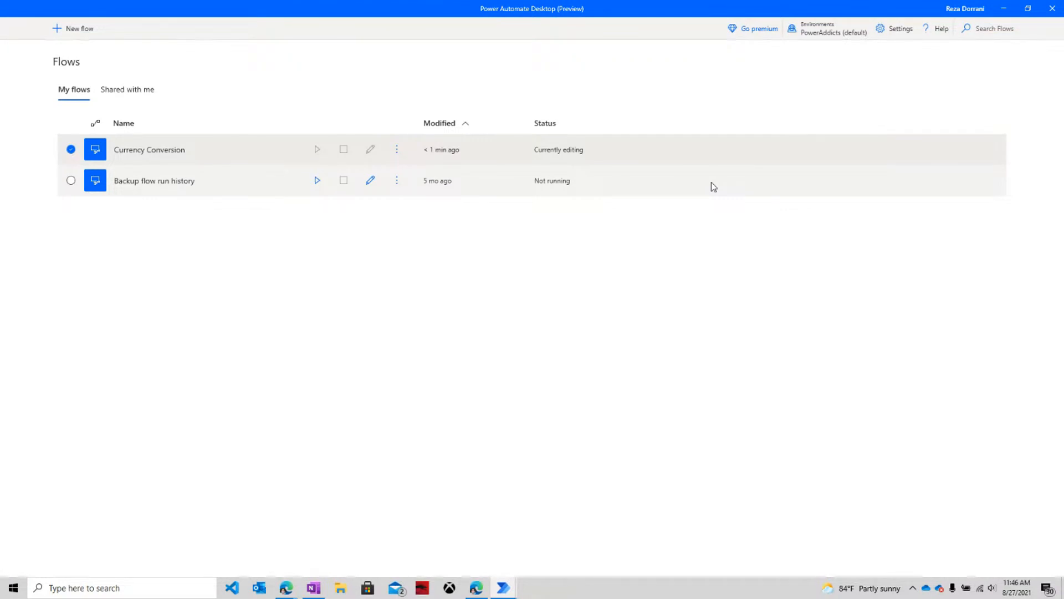
Switch to the Power Automate website and back to the unsaved flow's save warning, then open taskbar options.
{"action": "left_click", "coordinate": [477, 588]}
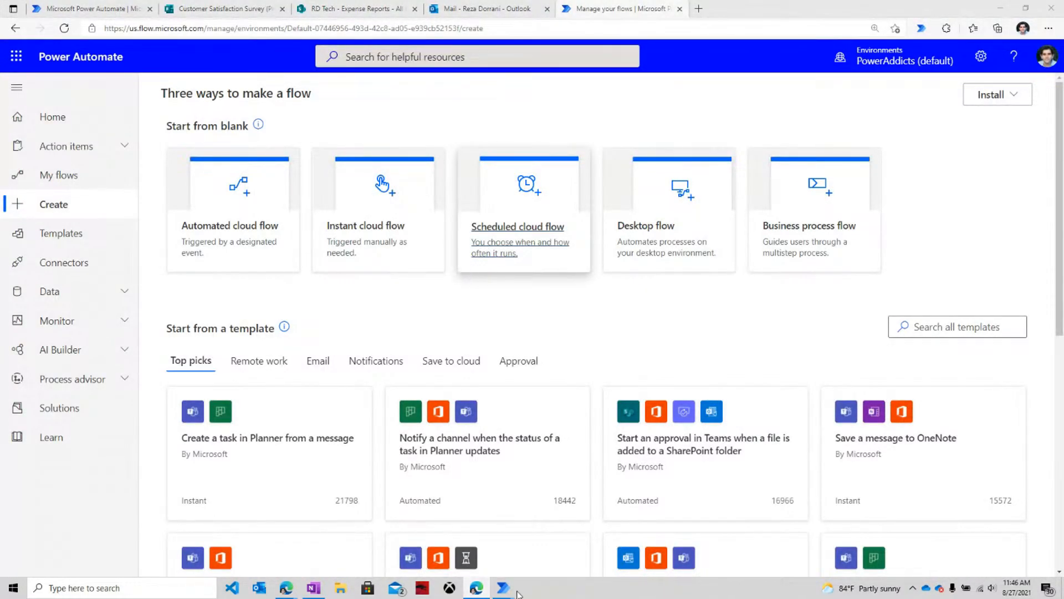
{"action": "mouse_move", "coordinate": [503, 588]}
{"action": "mouse_move", "coordinate": [531, 524]}
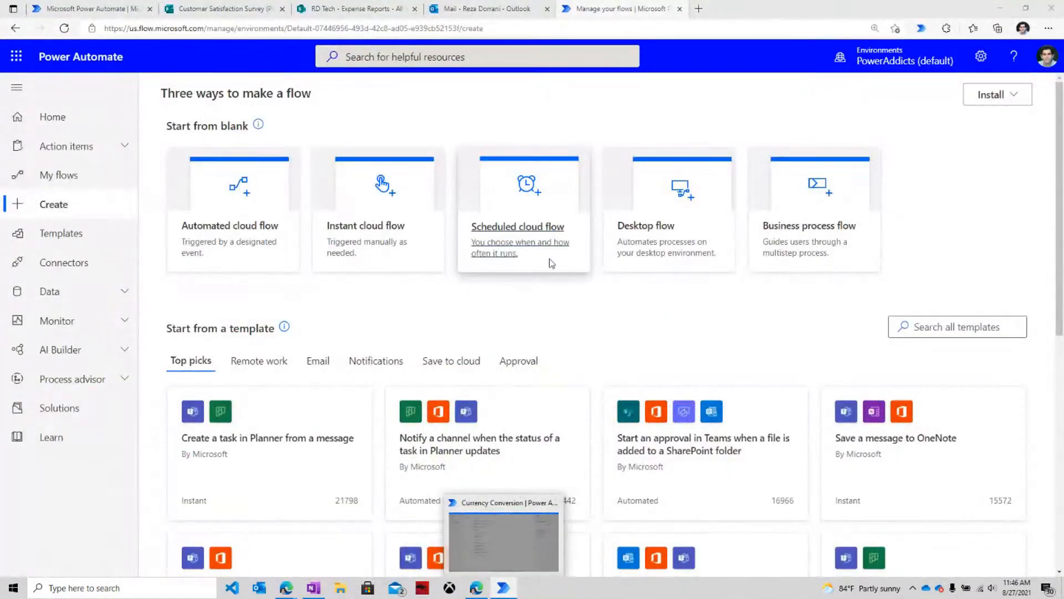
{"action": "key", "text": "super+d"}
{"action": "key", "text": "super+d"}
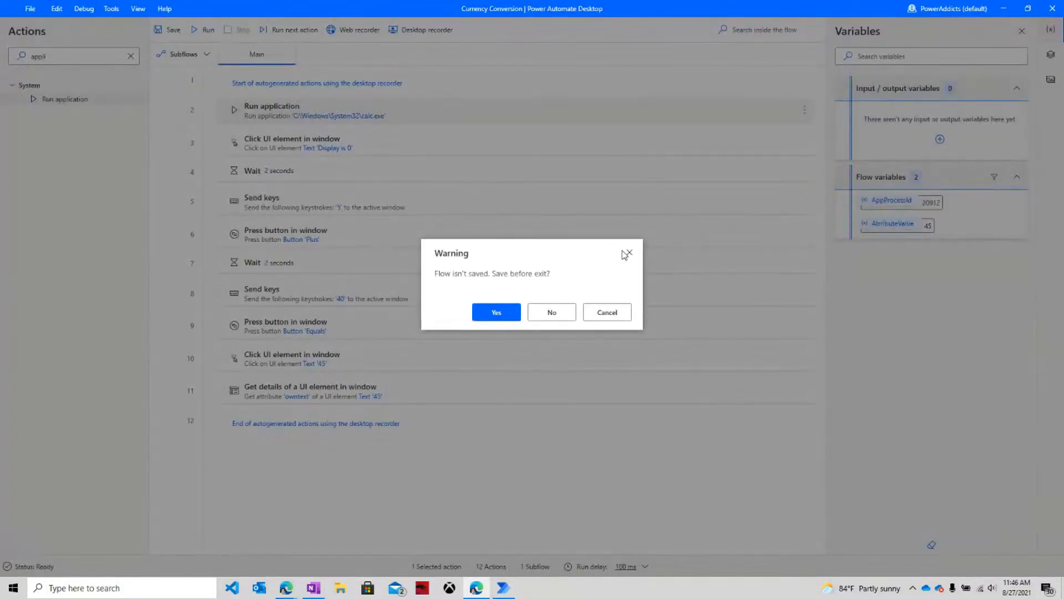
{"action": "left_click", "coordinate": [501, 591]}
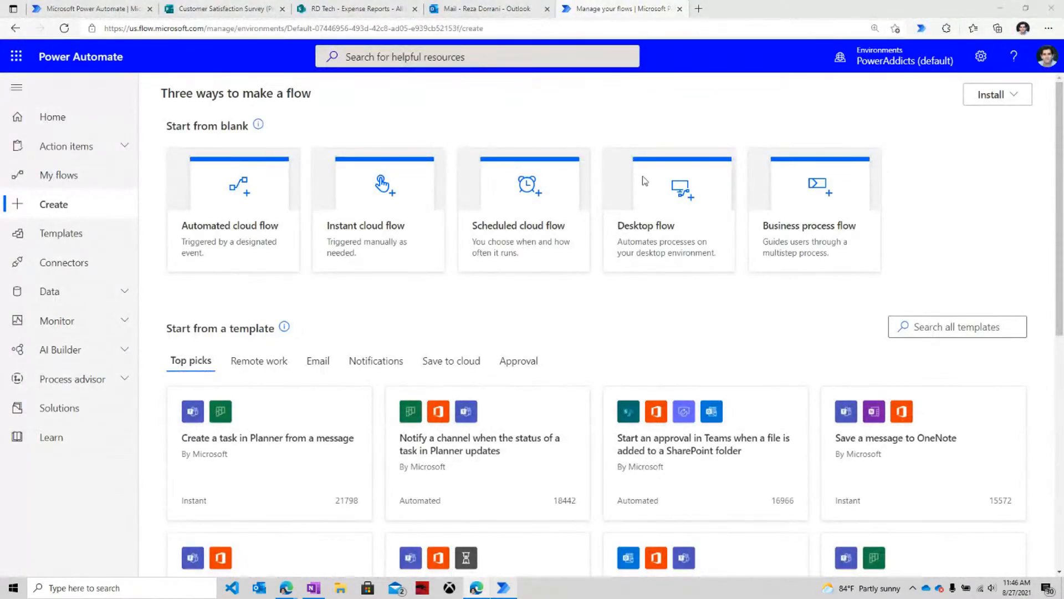
{"action": "left_click", "coordinate": [495, 591]}
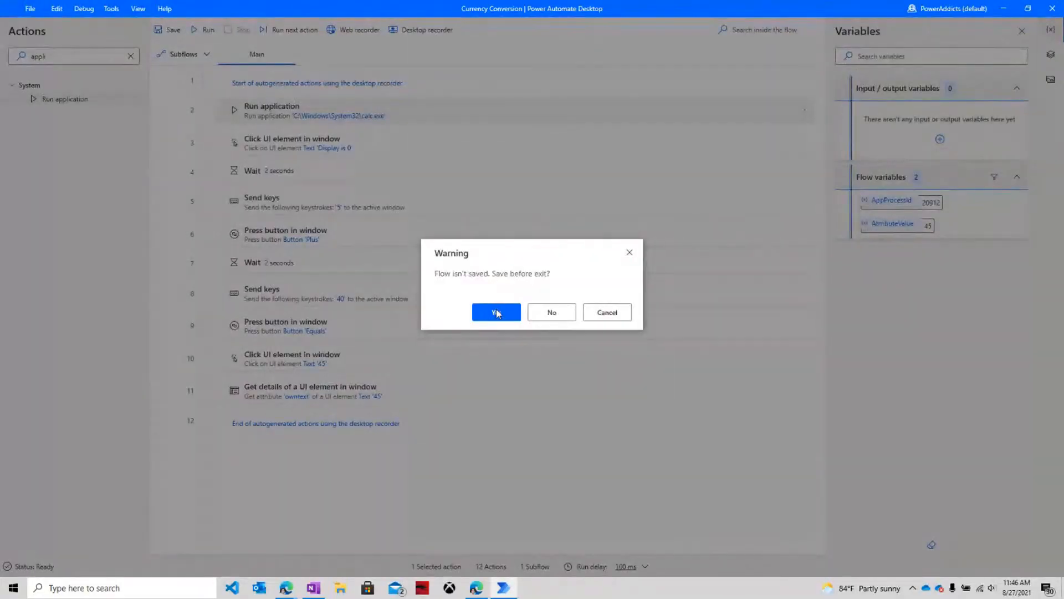
{"action": "right_click", "coordinate": [595, 592]}
End Power Automate Desktop from Task Manager, acknowledge the designer exit error, and return to the browser.
{"action": "left_click", "coordinate": [615, 535]}
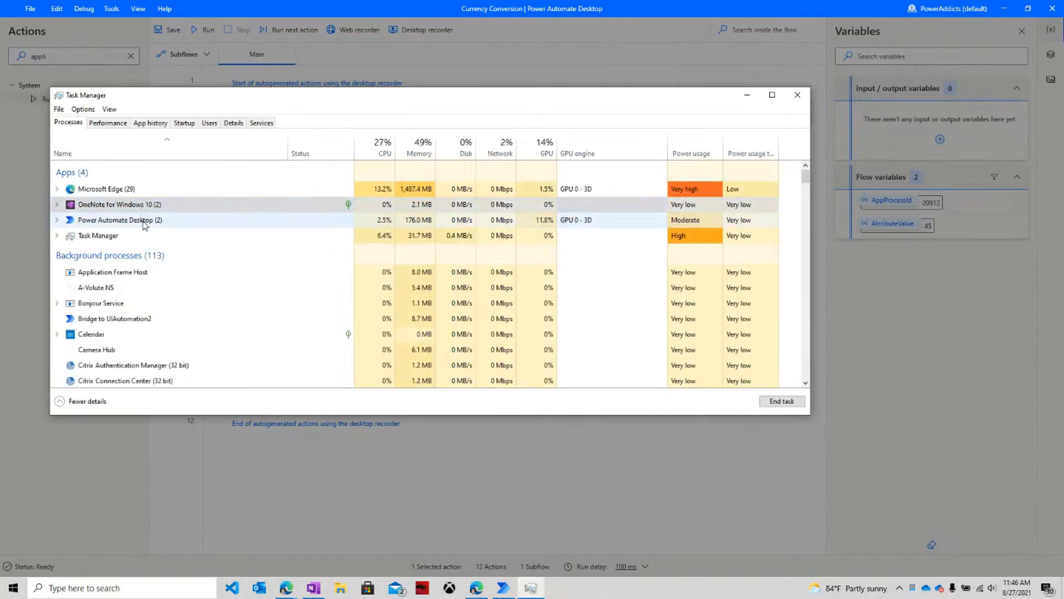
{"action": "right_click", "coordinate": [144, 223]}
{"action": "left_click", "coordinate": [174, 252]}
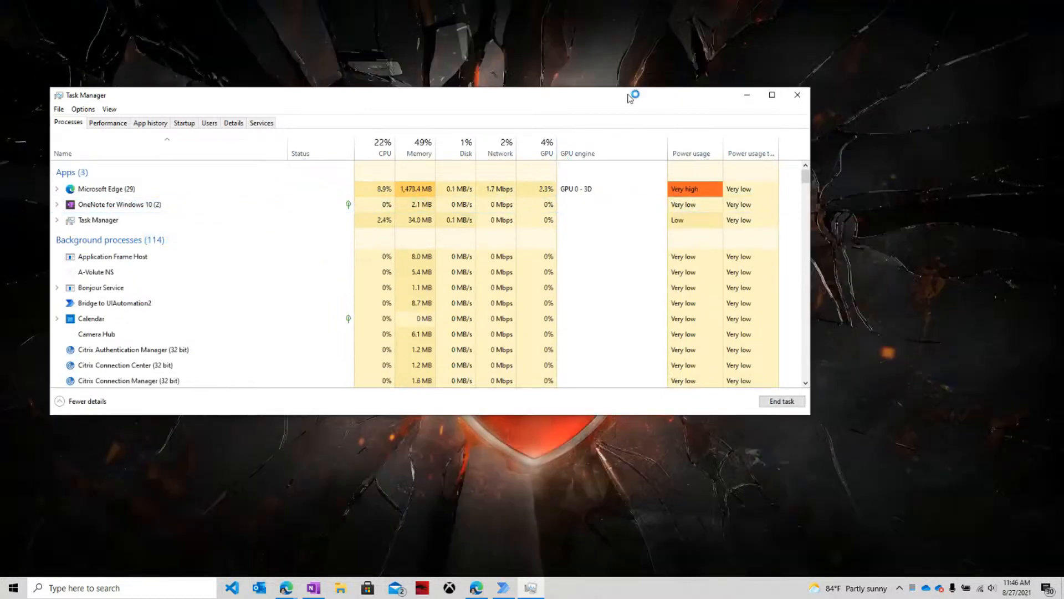
{"action": "left_click", "coordinate": [797, 95]}
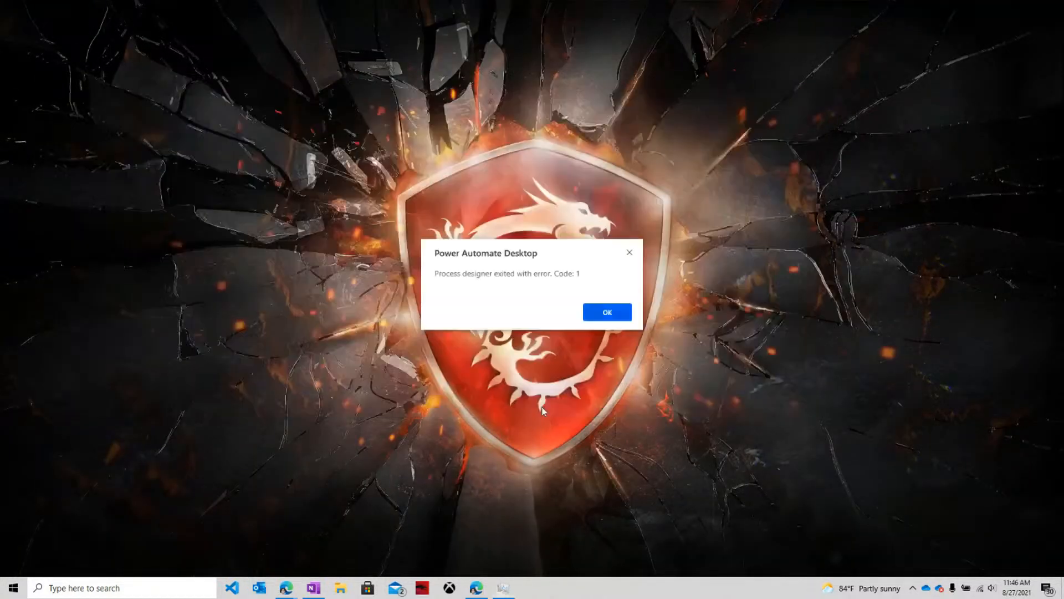
{"action": "left_click", "coordinate": [612, 312]}
{"action": "left_click", "coordinate": [476, 587]}
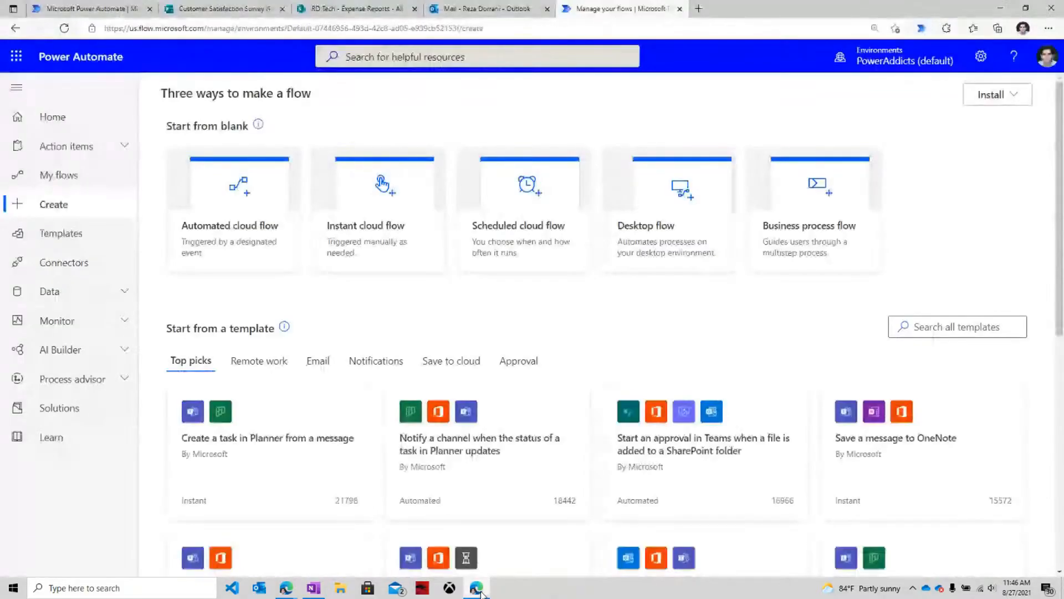
Create an instant cloud flow with a manual trigger and a 'Run a flow built with Power Automate Desktop' action.
{"action": "left_click", "coordinate": [377, 222]}
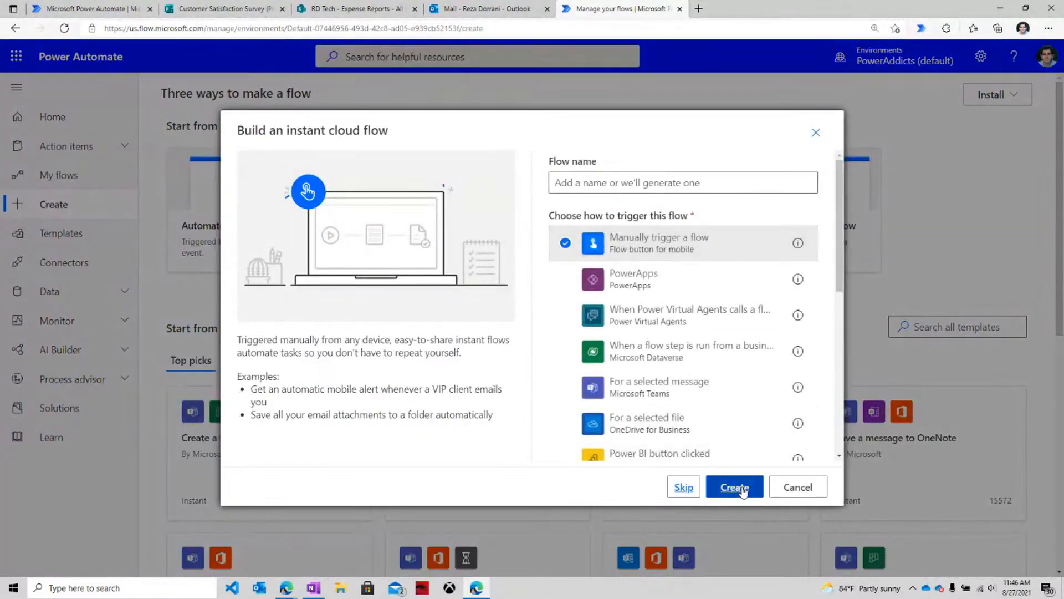
{"action": "left_click", "coordinate": [738, 487]}
{"action": "left_click", "coordinate": [555, 186]}
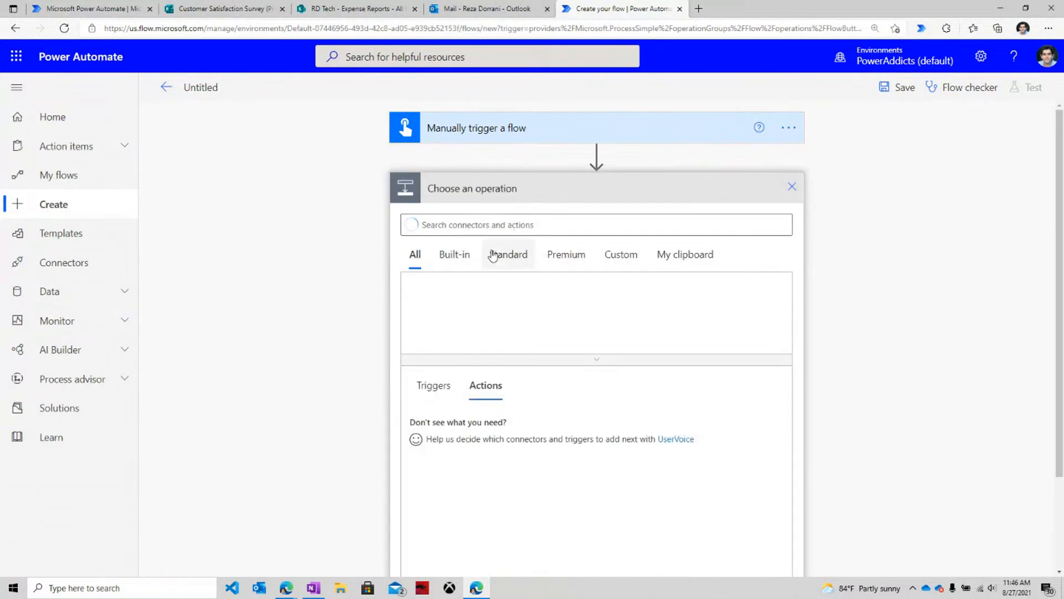
{"action": "left_click", "coordinate": [545, 301]}
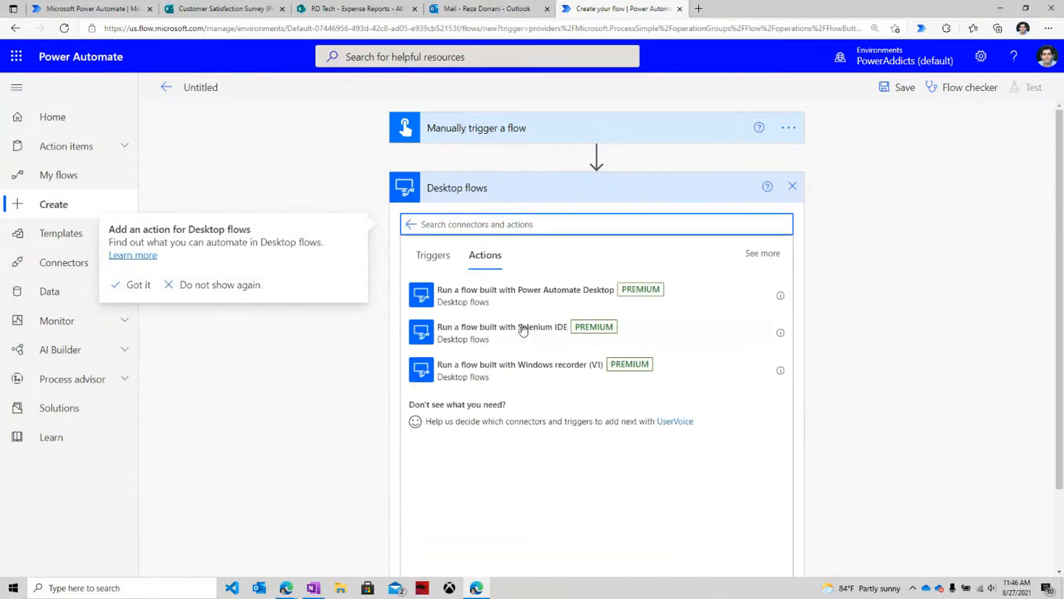
{"action": "left_click", "coordinate": [502, 299]}
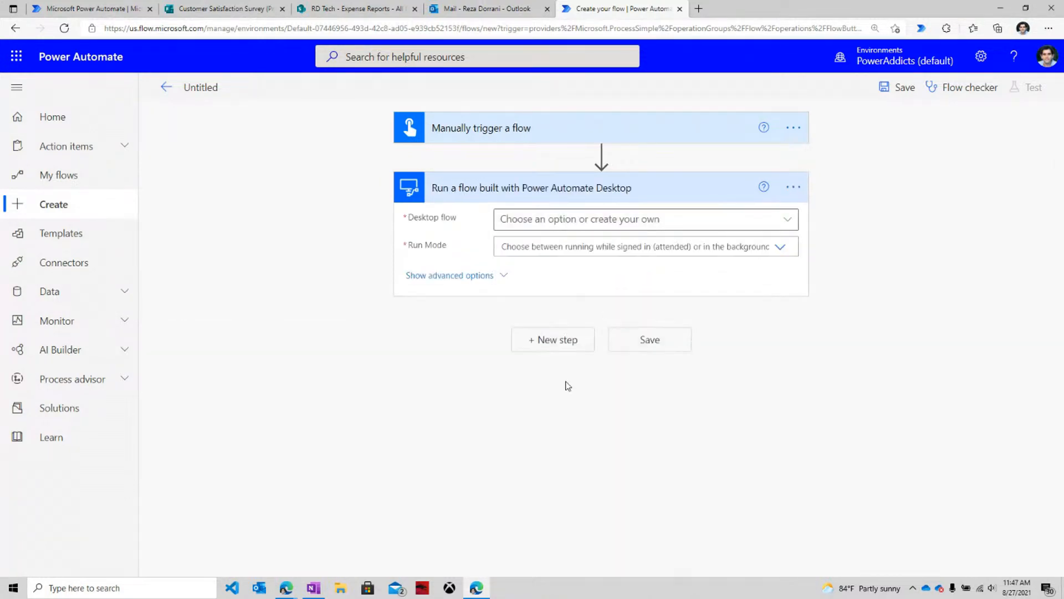
{"action": "left_click", "coordinate": [787, 219]}
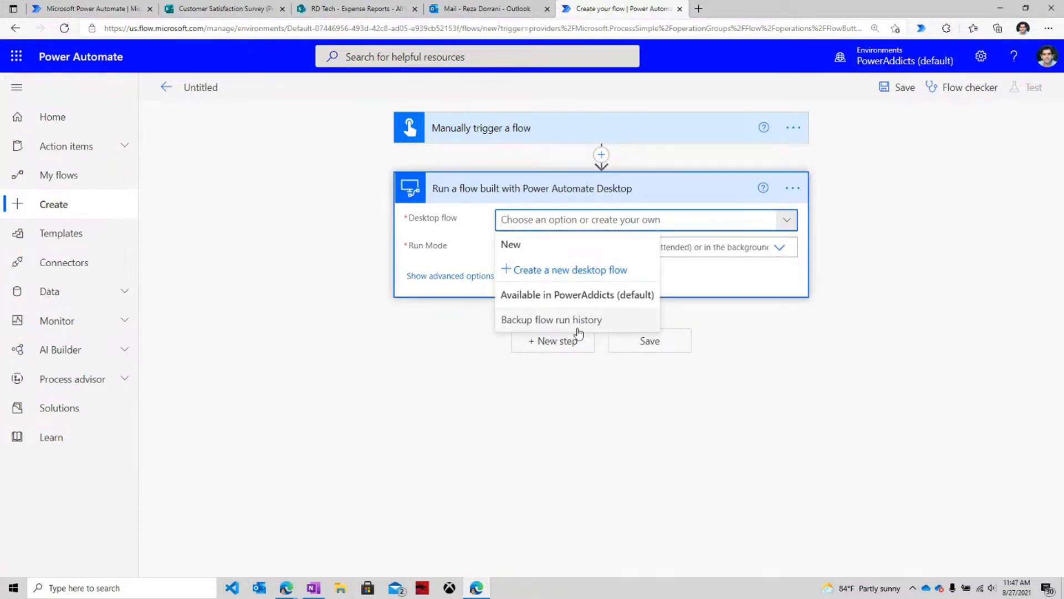
{"action": "left_click", "coordinate": [749, 286]}
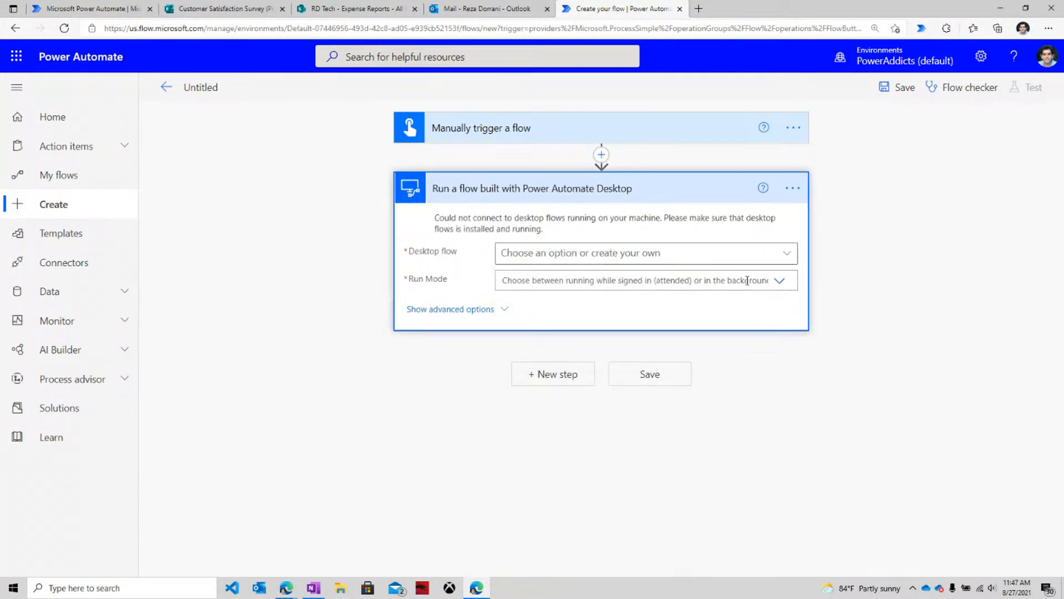
{"action": "left_click", "coordinate": [794, 189]}
Begin inserting a Desktop flows action before the desktop step, then switch to the other browser window.
{"action": "left_click", "coordinate": [605, 158]}
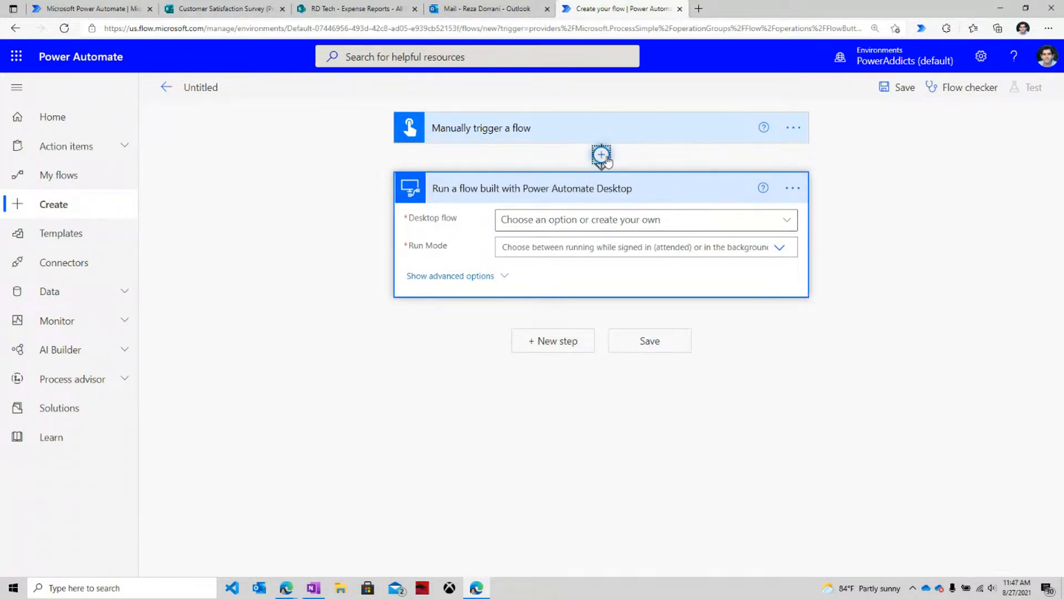
{"action": "left_click", "coordinate": [582, 173]}
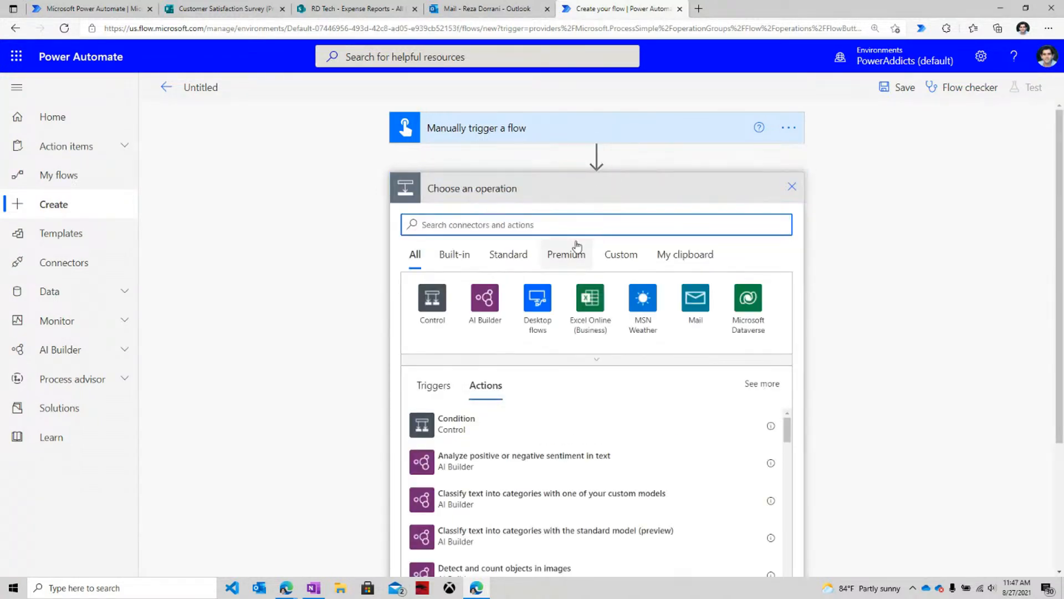
{"action": "left_click", "coordinate": [542, 326]}
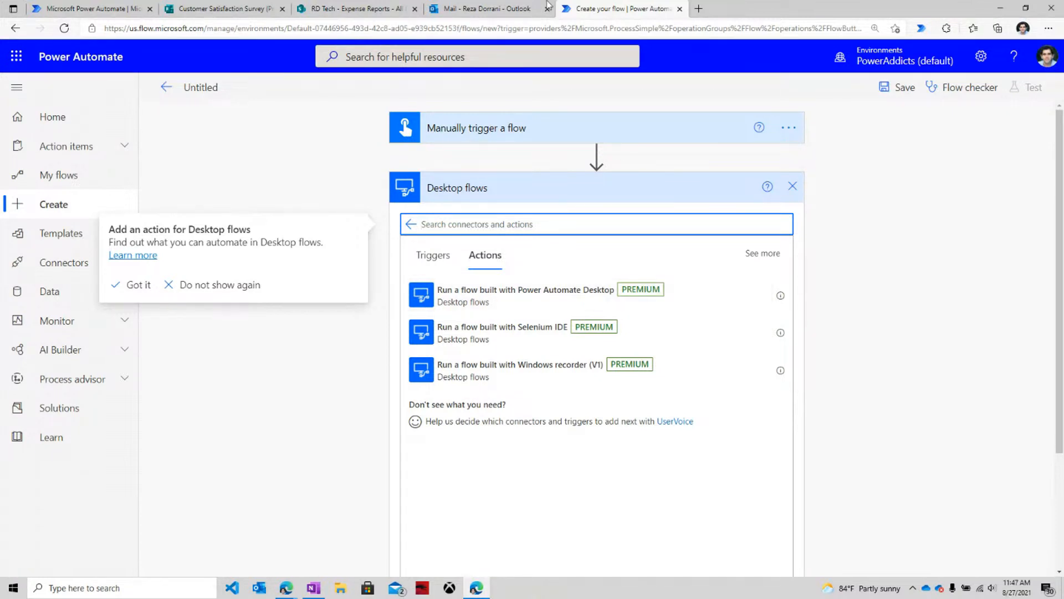
{"action": "left_click", "coordinate": [286, 578]}
{"action": "left_click", "coordinate": [225, 538]}
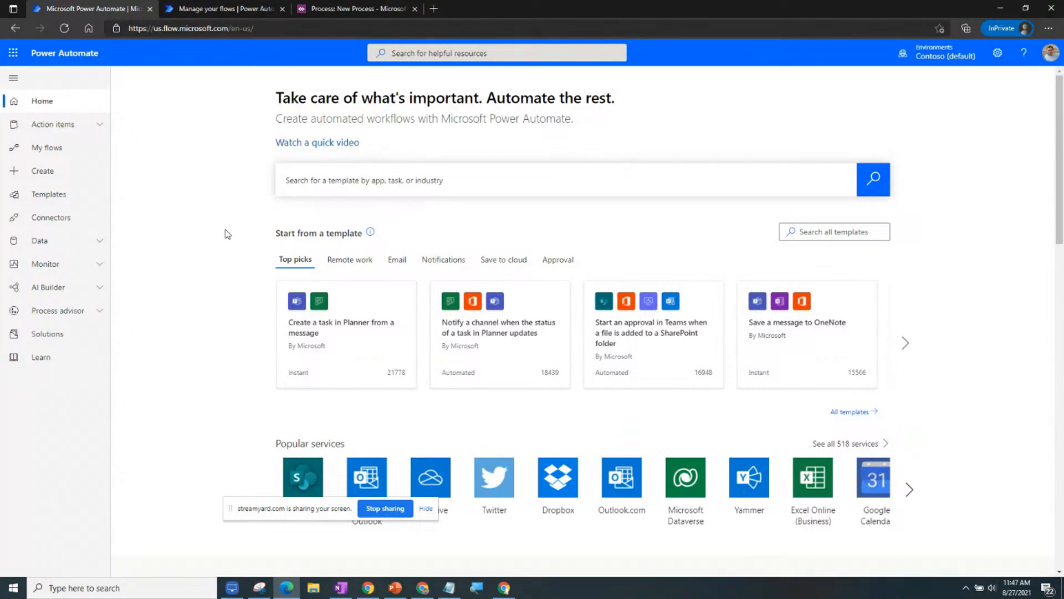
Go to My flows and then to the Create page.
{"action": "left_click", "coordinate": [74, 154]}
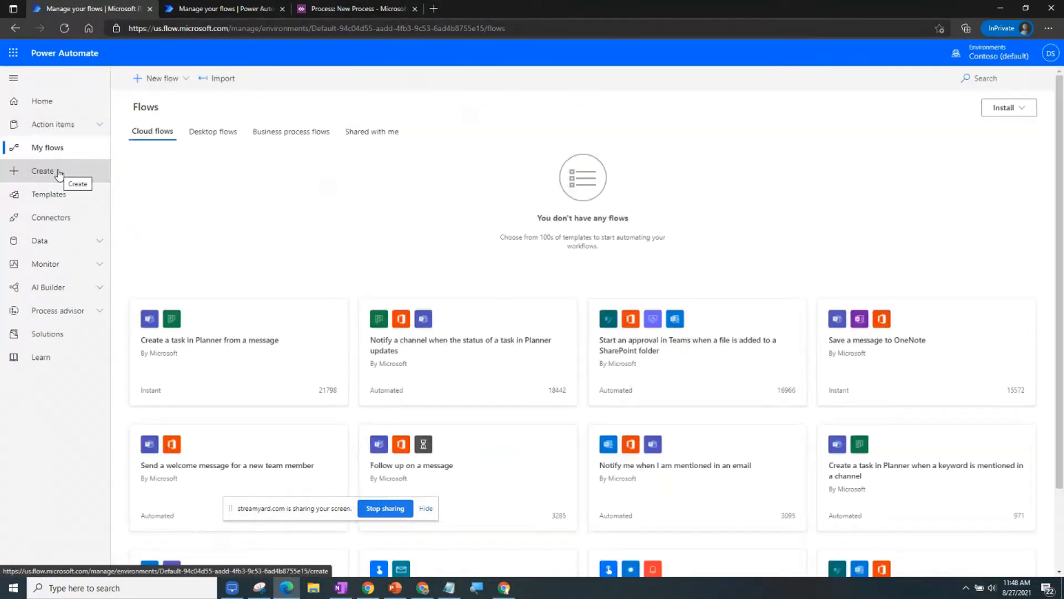
{"action": "left_click", "coordinate": [58, 172]}
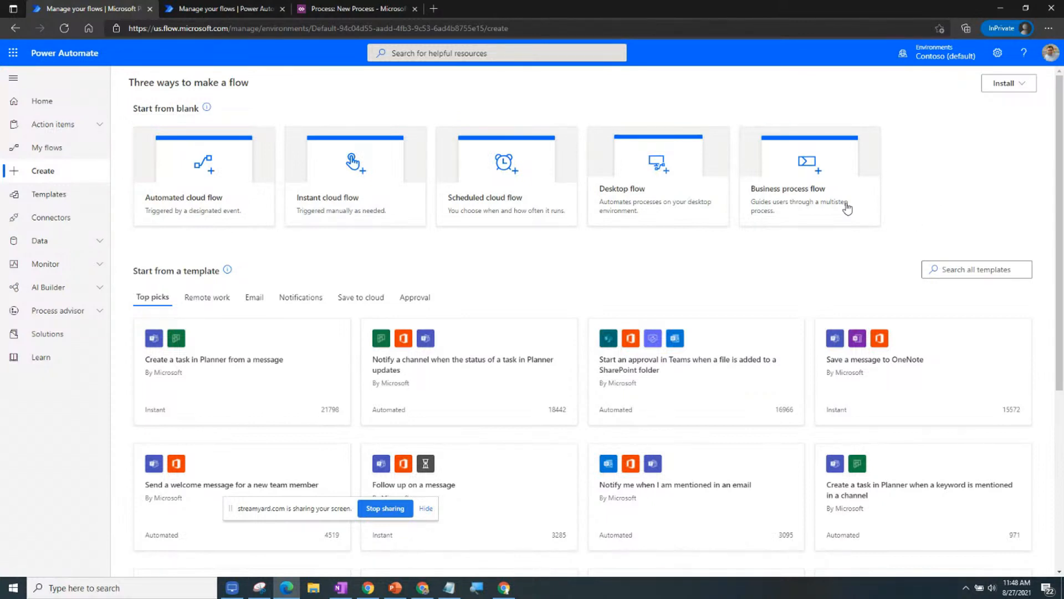
Start a new business process flow based on the Sessions table.
{"action": "left_click", "coordinate": [790, 184]}
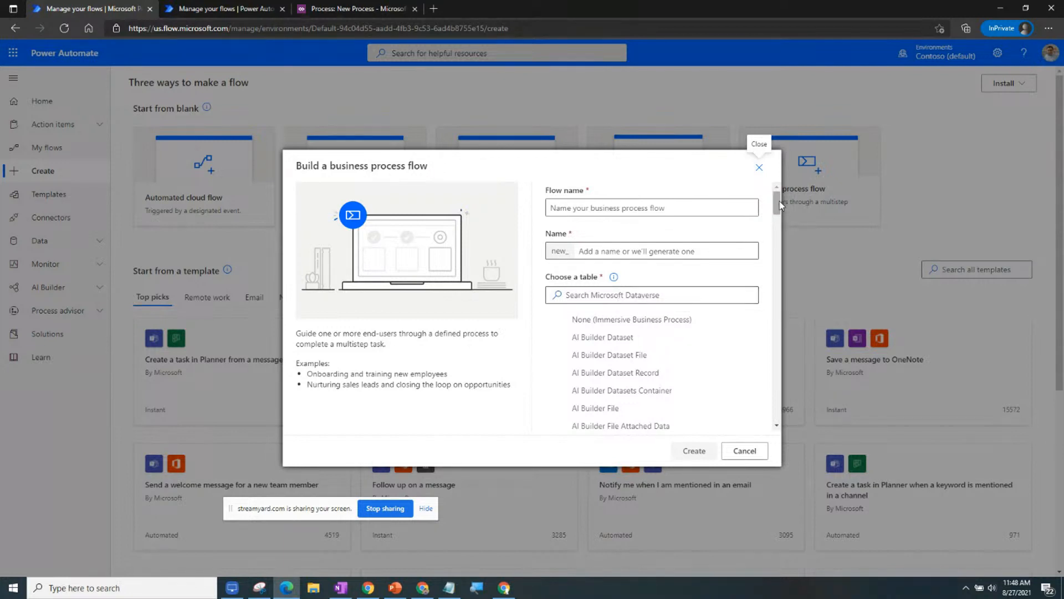
{"action": "left_click", "coordinate": [654, 300]}
{"action": "type", "text": "session"}
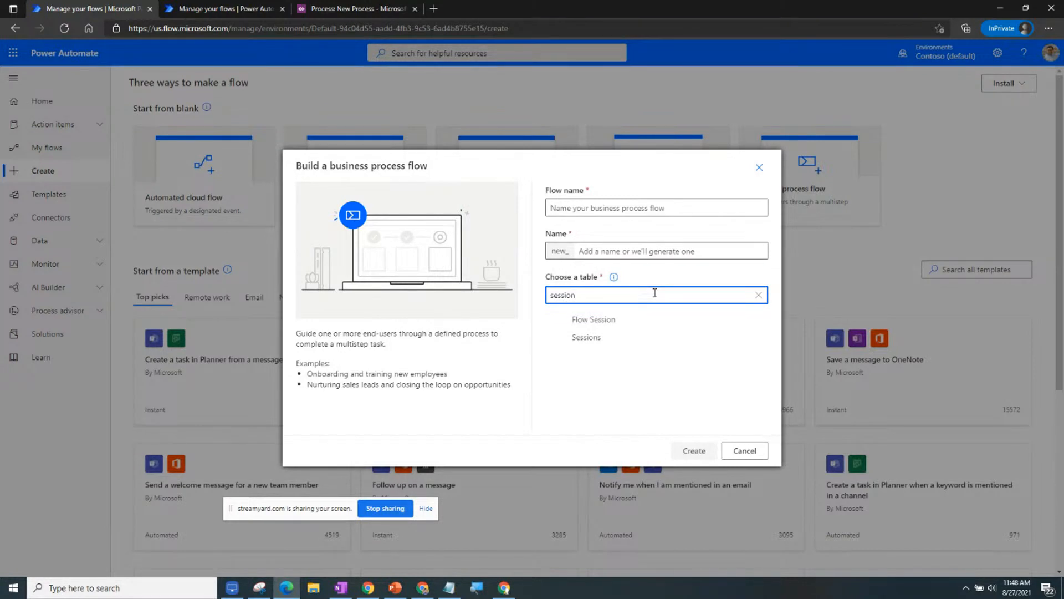
{"action": "left_click", "coordinate": [636, 339]}
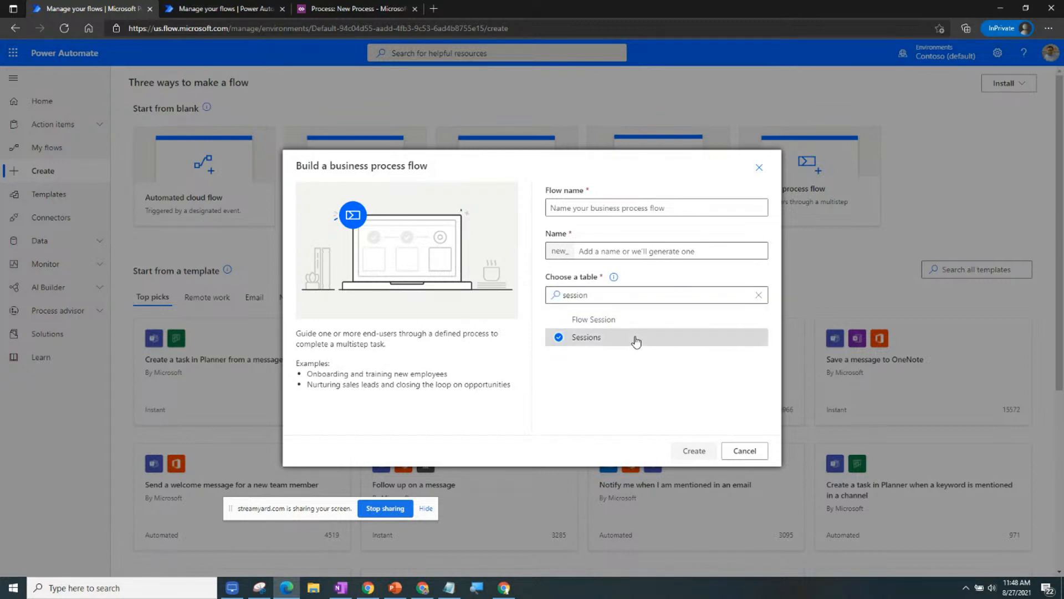
Name it 'Live Demo for Rnb2' with internal name 'Sessionsbpl' and create it.
{"action": "left_click", "coordinate": [617, 250]}
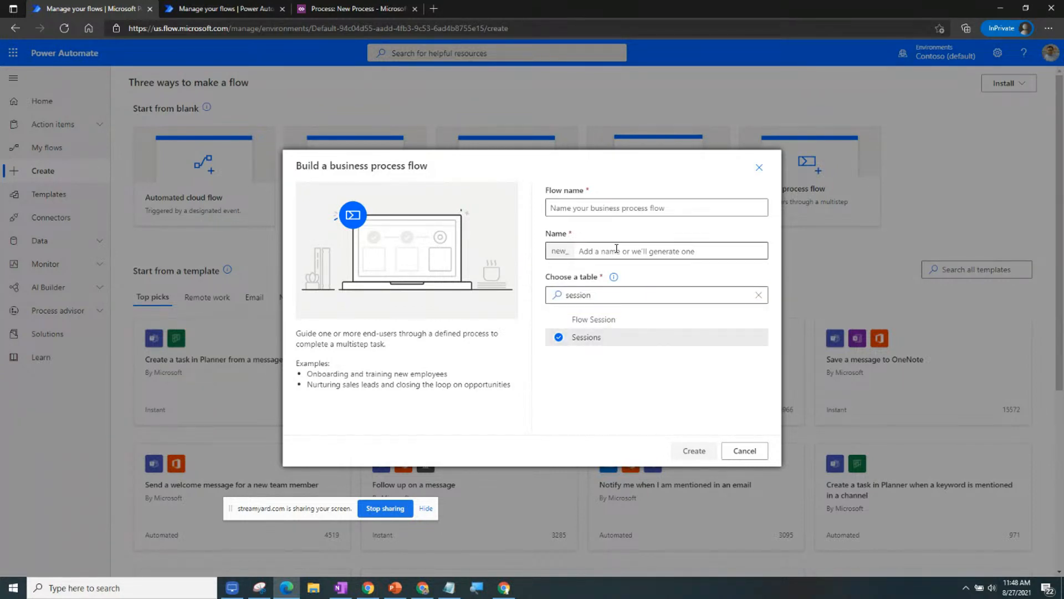
{"action": "type", "text": "Se"}
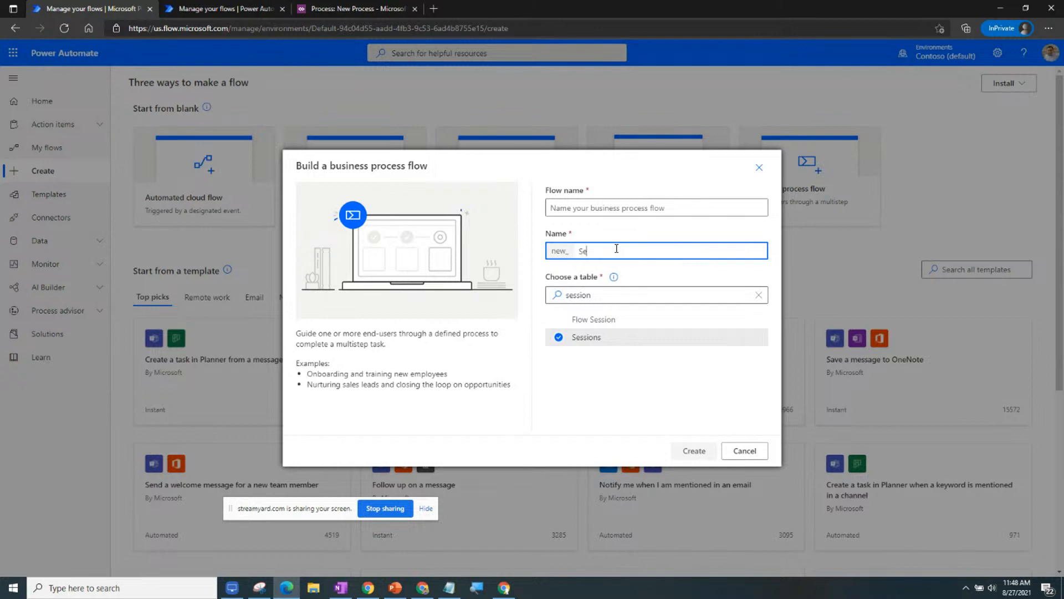
{"action": "type", "text": "ssionsbp"}
{"action": "type", "text": "l"}
{"action": "left_click", "coordinate": [612, 206]}
{"action": "type", "text": "Live"}
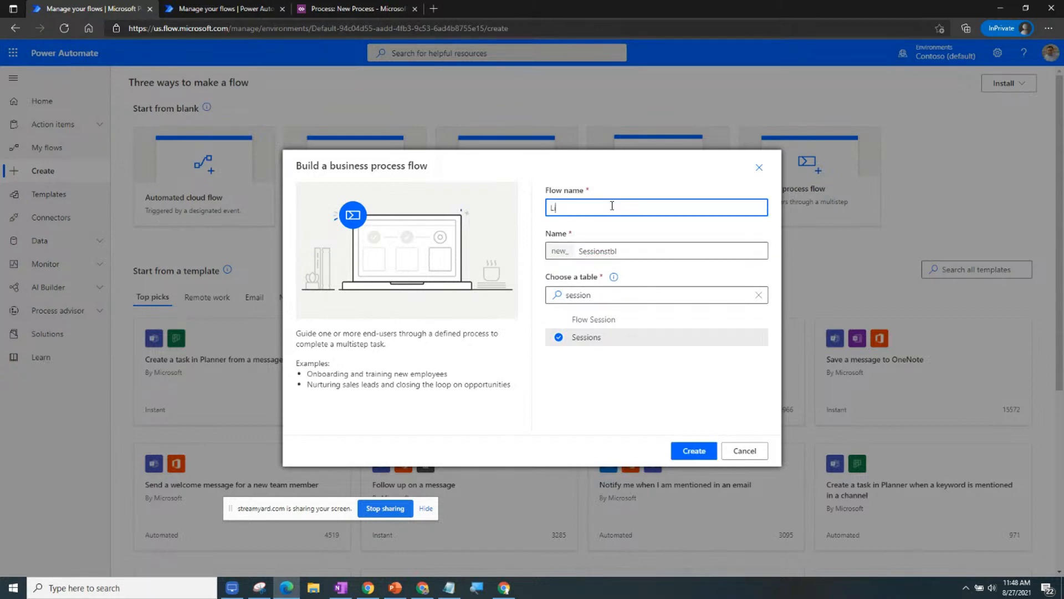
{"action": "type", "text": " Demo for R"}
{"action": "type", "text": "nb"}
{"action": "type", "text": "2"}
{"action": "left_click", "coordinate": [699, 451]}
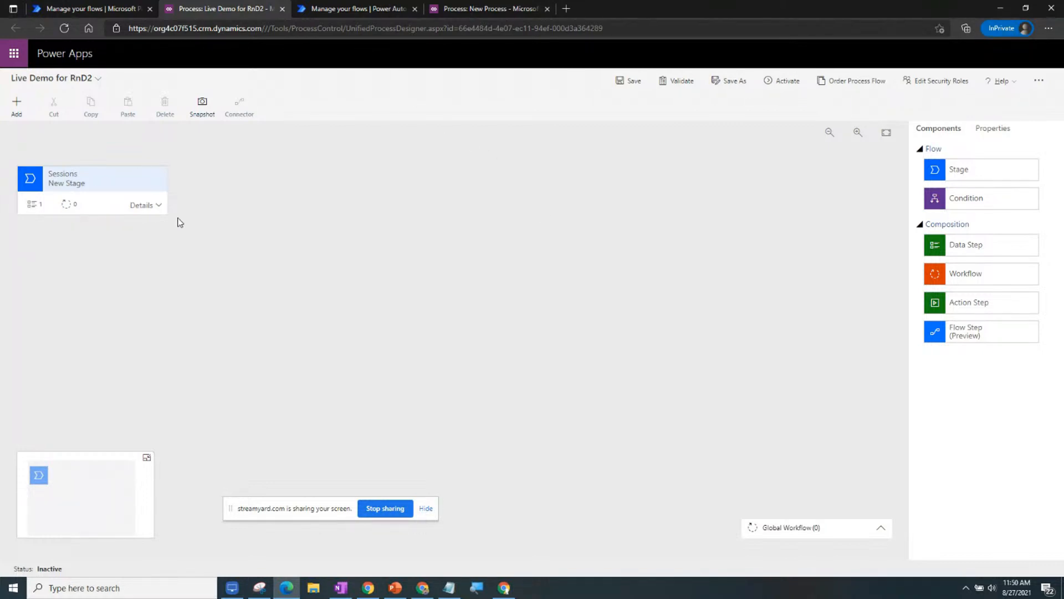
Expand the Sessions stage and show the properties of Data Step #1.
{"action": "left_click", "coordinate": [155, 210]}
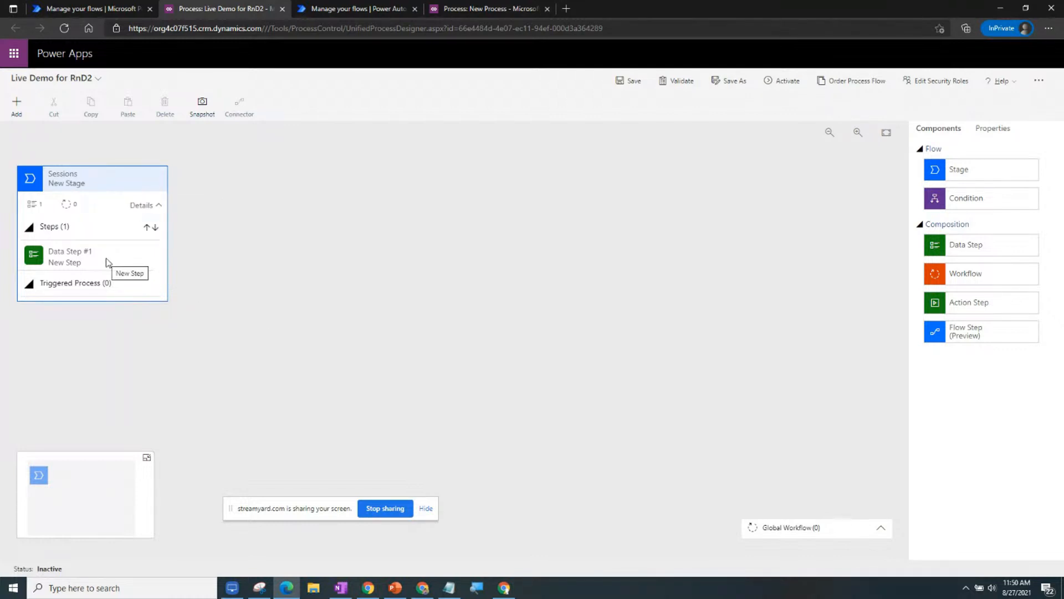
{"action": "left_click", "coordinate": [76, 268]}
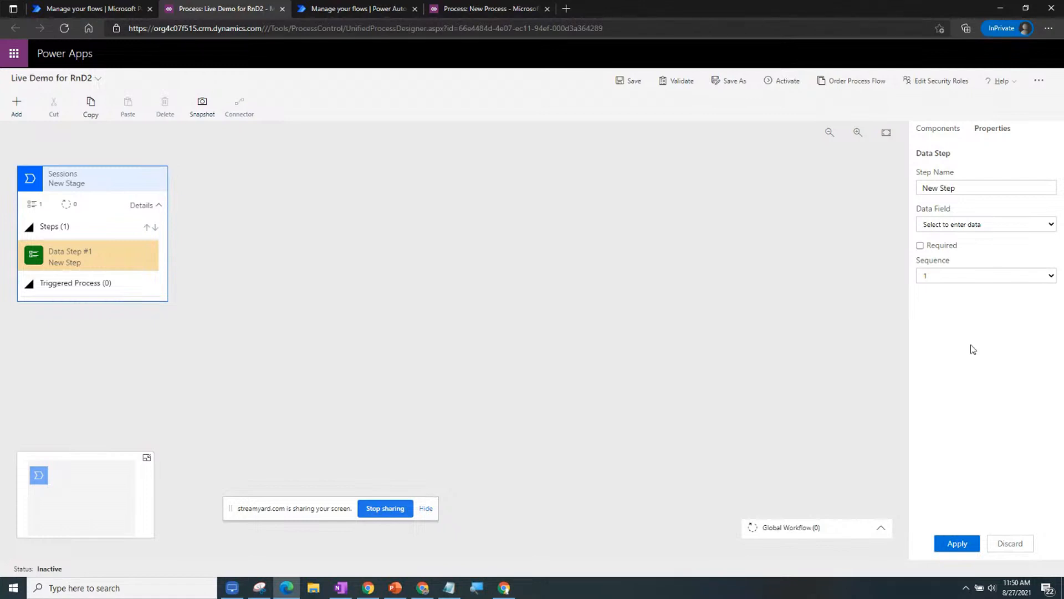
Bind Data Step #1 to the Speaker field, apply it, and select the Sessions stage.
{"action": "left_click", "coordinate": [1011, 227]}
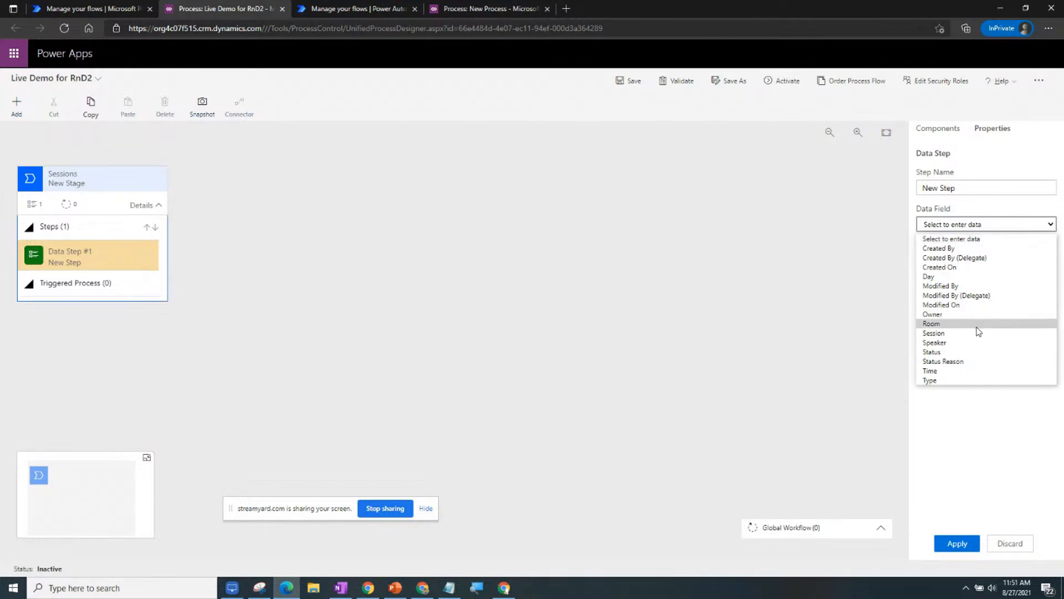
{"action": "left_click", "coordinate": [969, 343]}
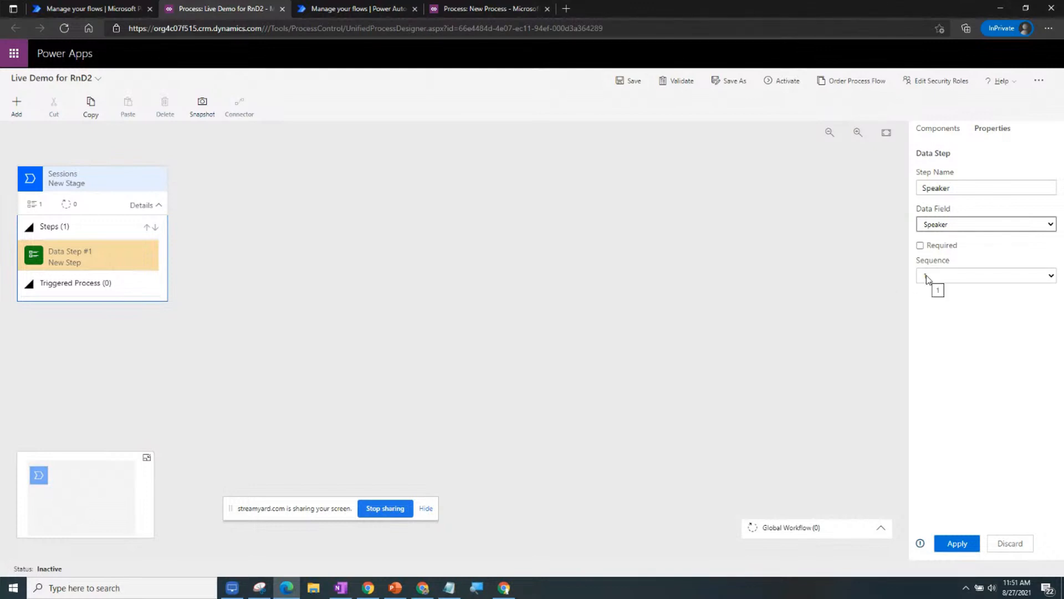
{"action": "left_click", "coordinate": [958, 543]}
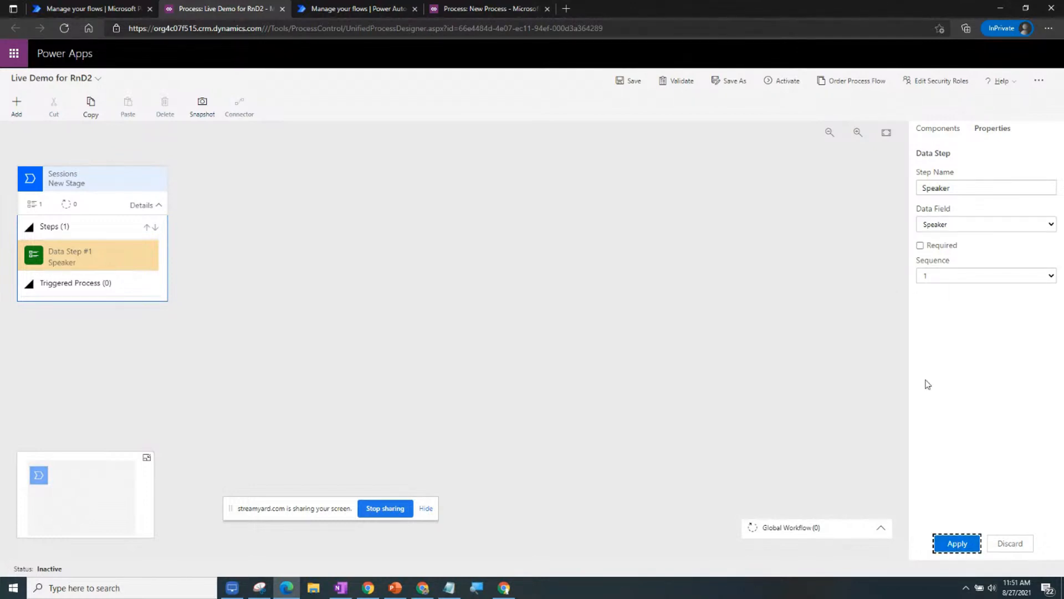
{"action": "left_click", "coordinate": [51, 265]}
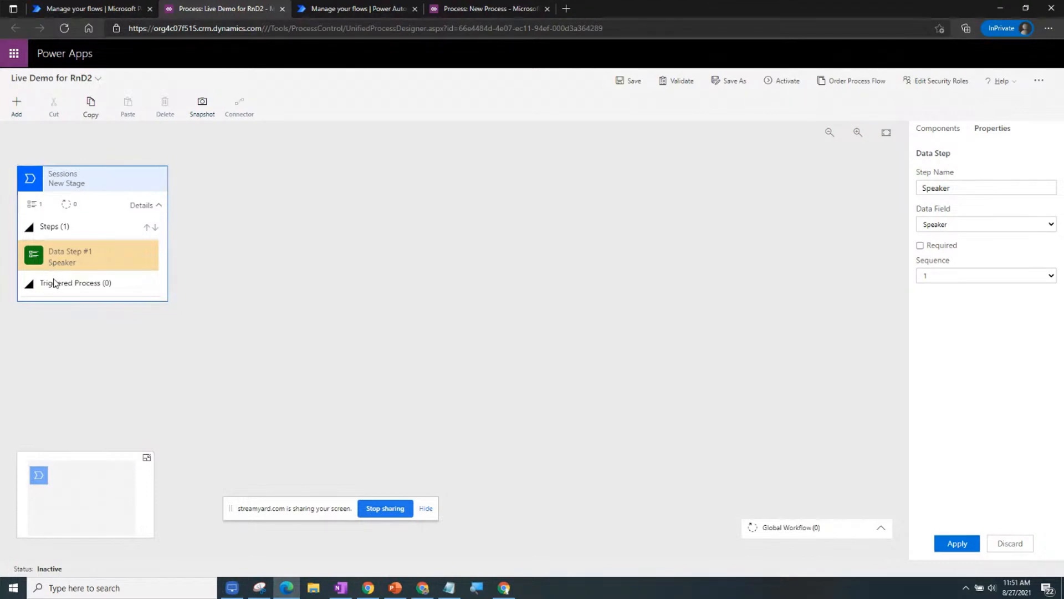
Add a new stage to the right of the Sessions stage from the Components panel.
{"action": "left_click", "coordinate": [16, 105]}
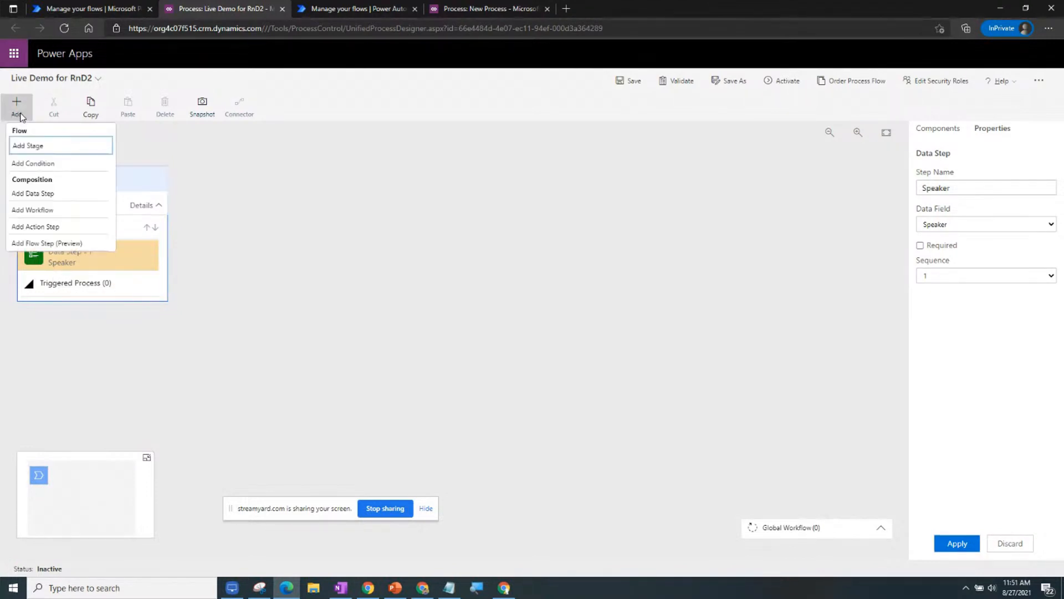
{"action": "left_click", "coordinate": [38, 146]}
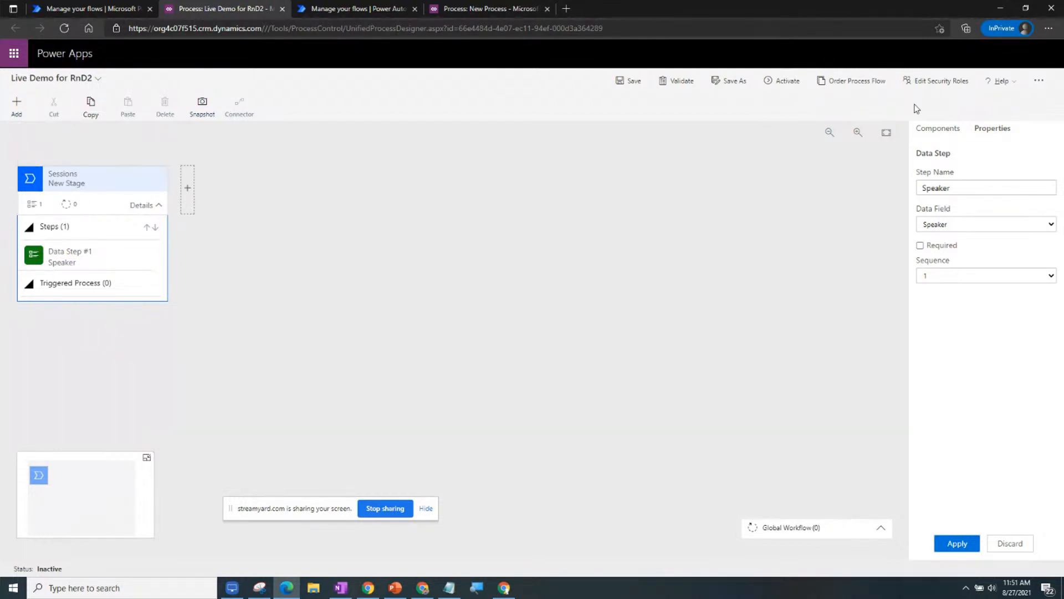
{"action": "left_click", "coordinate": [930, 129]}
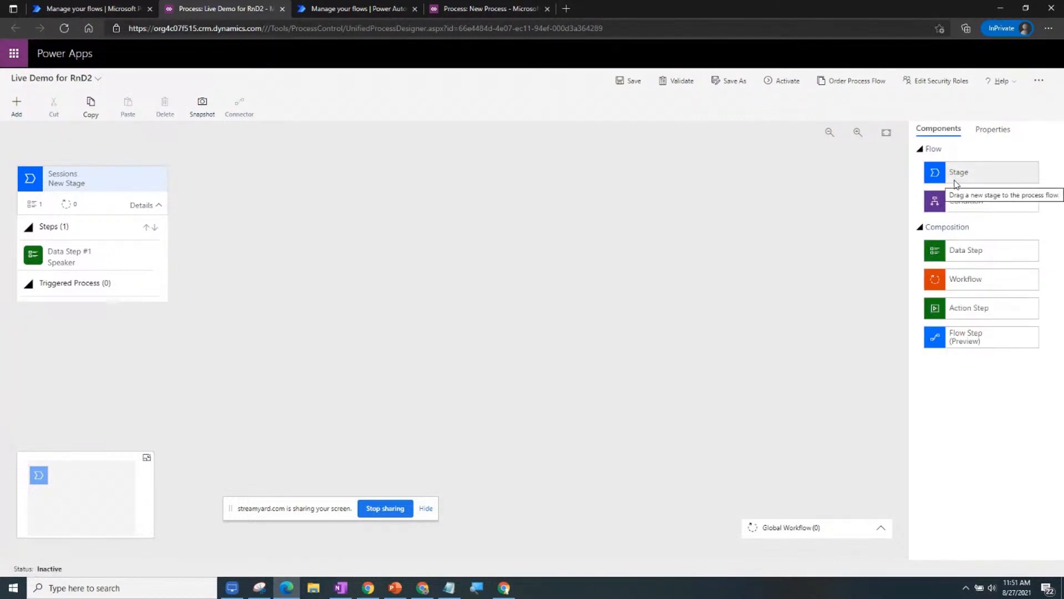
{"action": "left_click_drag", "start_coordinate": [954, 185], "coordinate": [184, 202]}
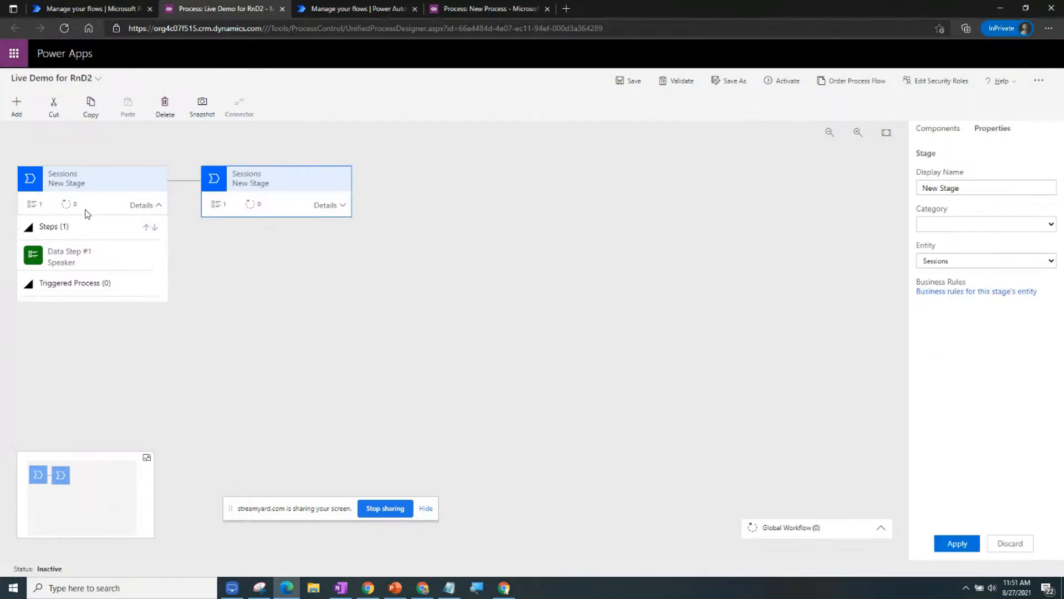
Reapply the Speaker data step settings, then return to the business process flows list.
{"action": "left_click", "coordinate": [87, 262]}
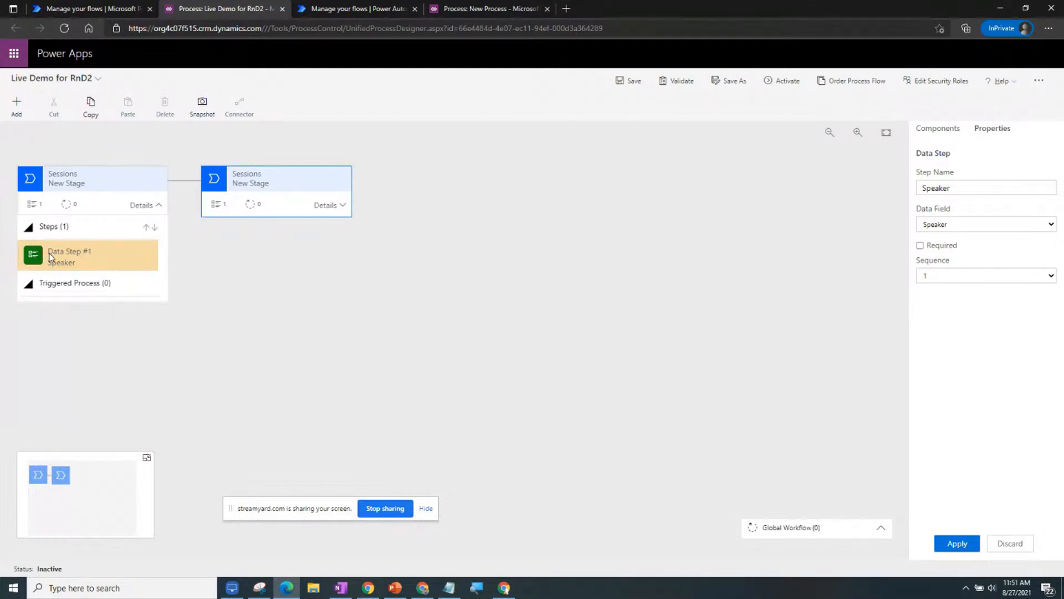
{"action": "left_click", "coordinate": [959, 544]}
{"action": "left_click", "coordinate": [16, 108]}
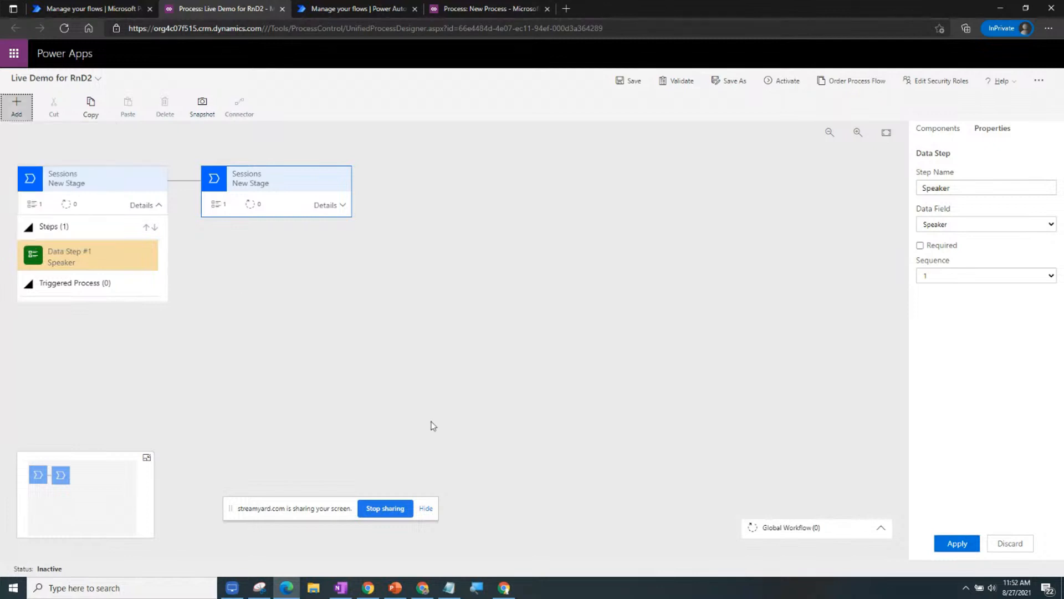
{"action": "left_click", "coordinate": [103, 263]}
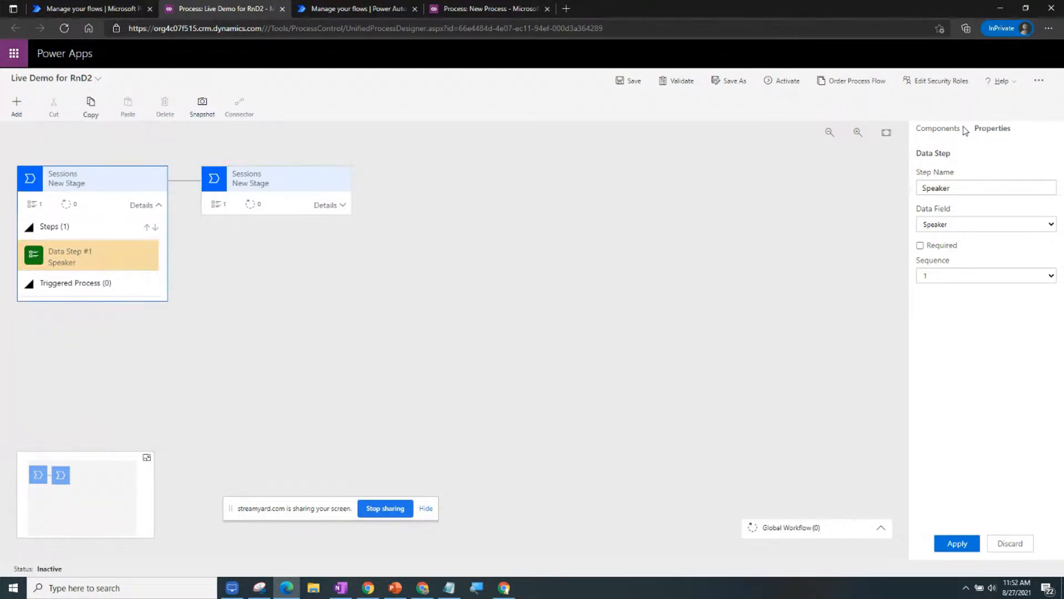
{"action": "left_click", "coordinate": [958, 542]}
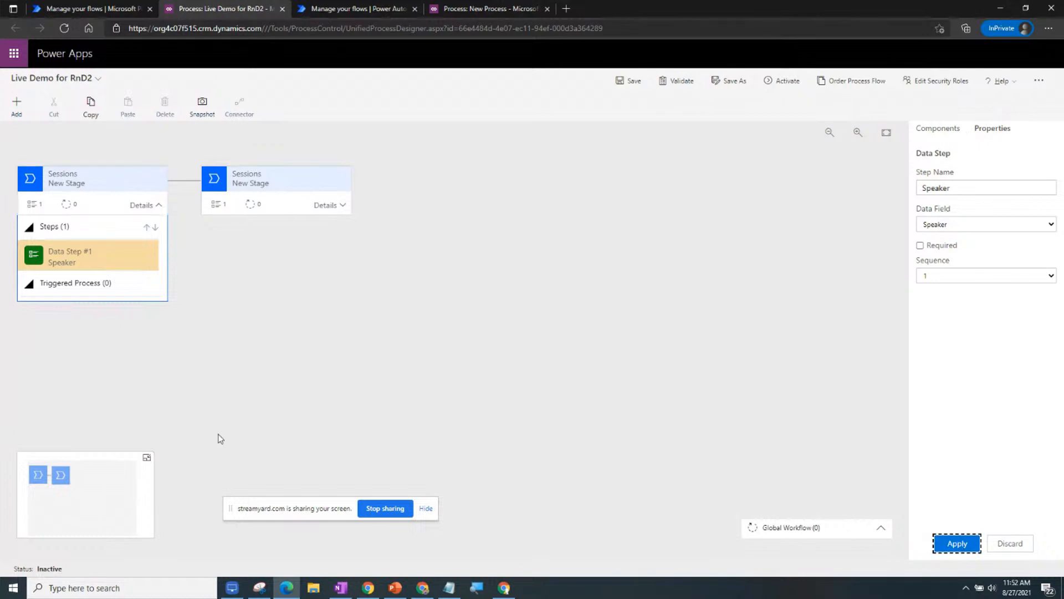
{"action": "left_click", "coordinate": [74, 261]}
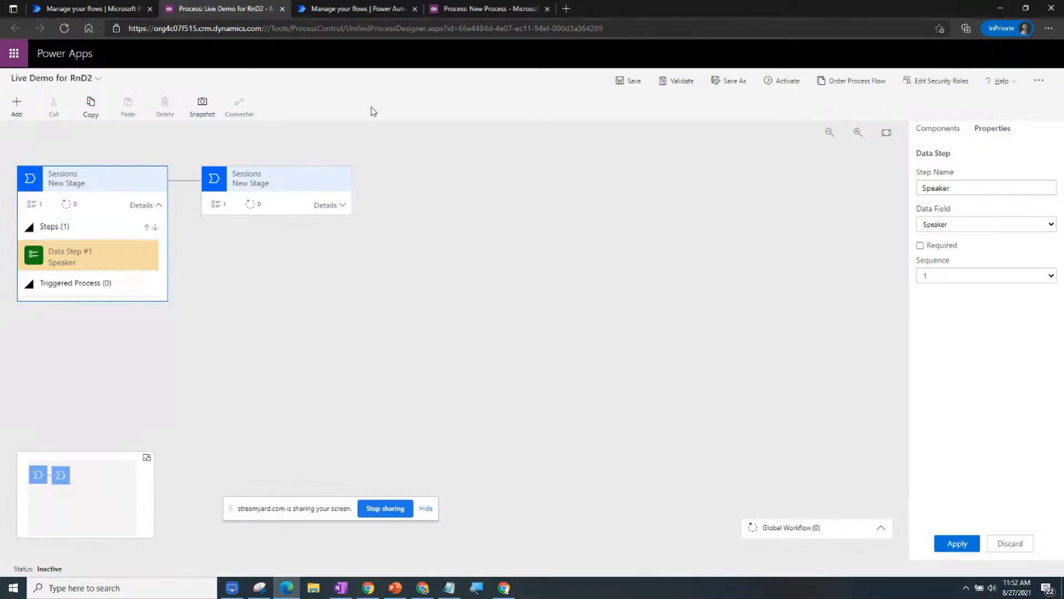
{"action": "left_click", "coordinate": [352, 10]}
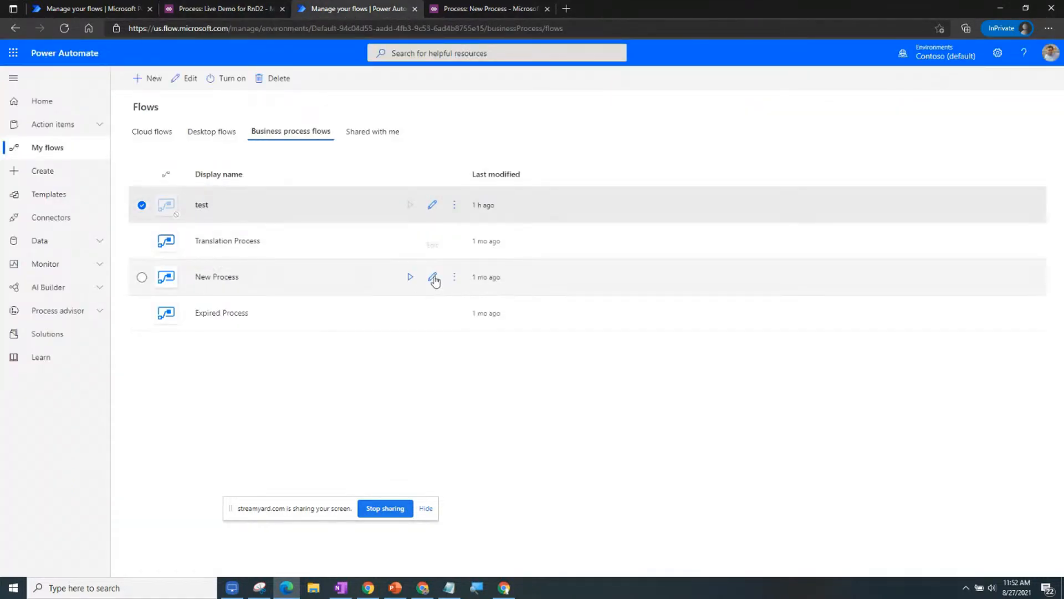
Edit New Process and inspect the Author stage's Set Keywords and Mark for Review steps.
{"action": "left_click", "coordinate": [433, 277]}
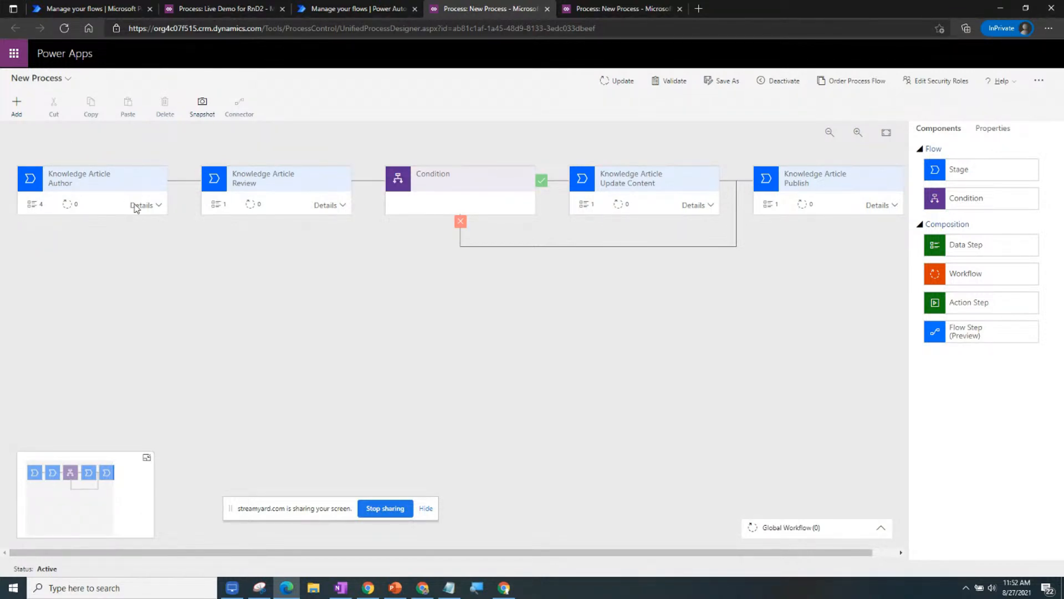
{"action": "left_click", "coordinate": [140, 207]}
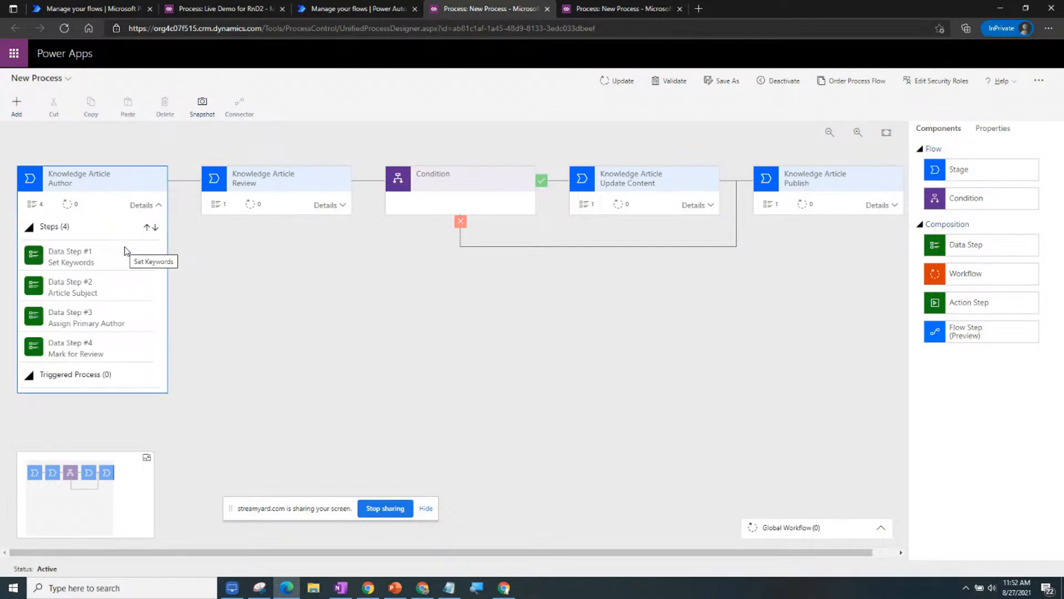
{"action": "left_click", "coordinate": [87, 271]}
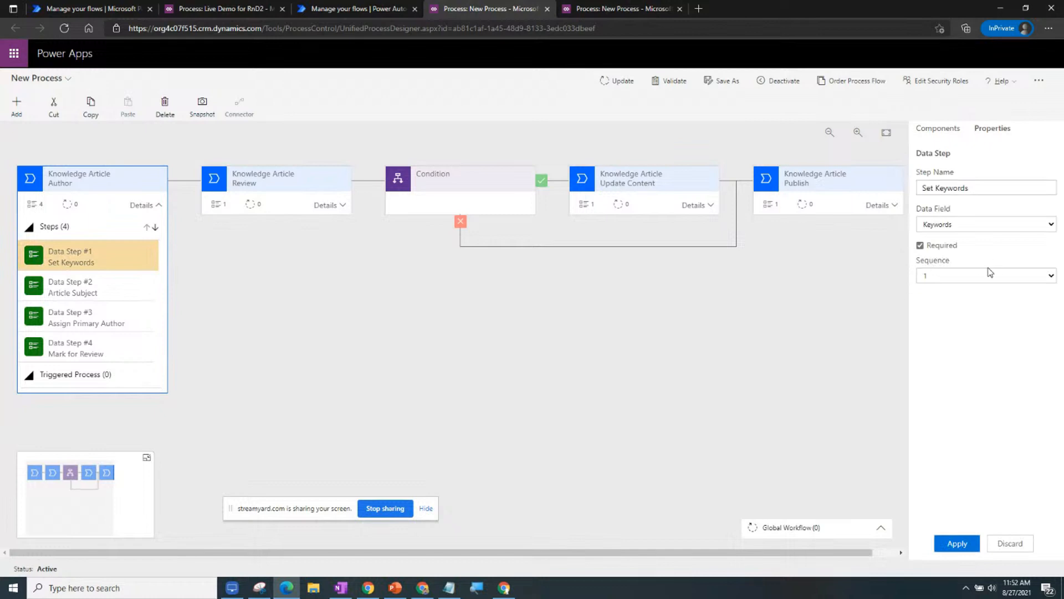
{"action": "left_click", "coordinate": [118, 348]}
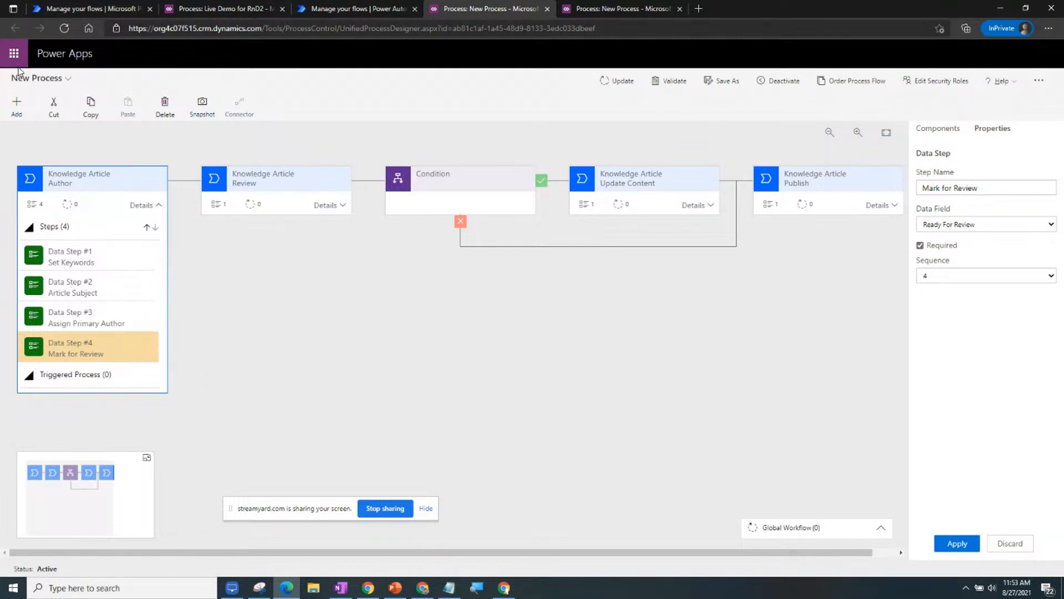
Check the Add menu, deselect the step, and show the process Components panel.
{"action": "left_click", "coordinate": [19, 114]}
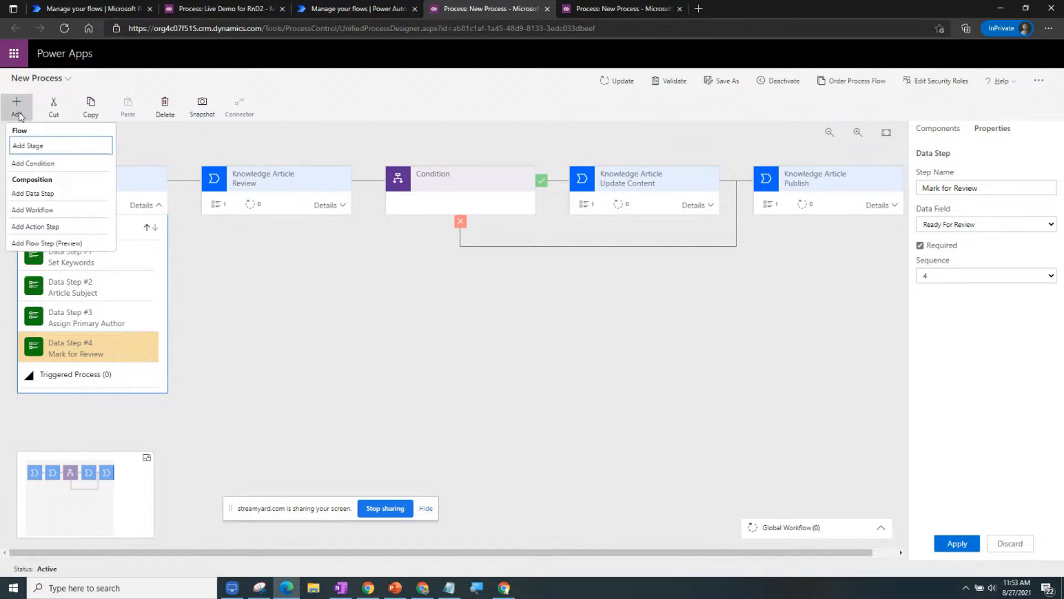
{"action": "left_click", "coordinate": [315, 321]}
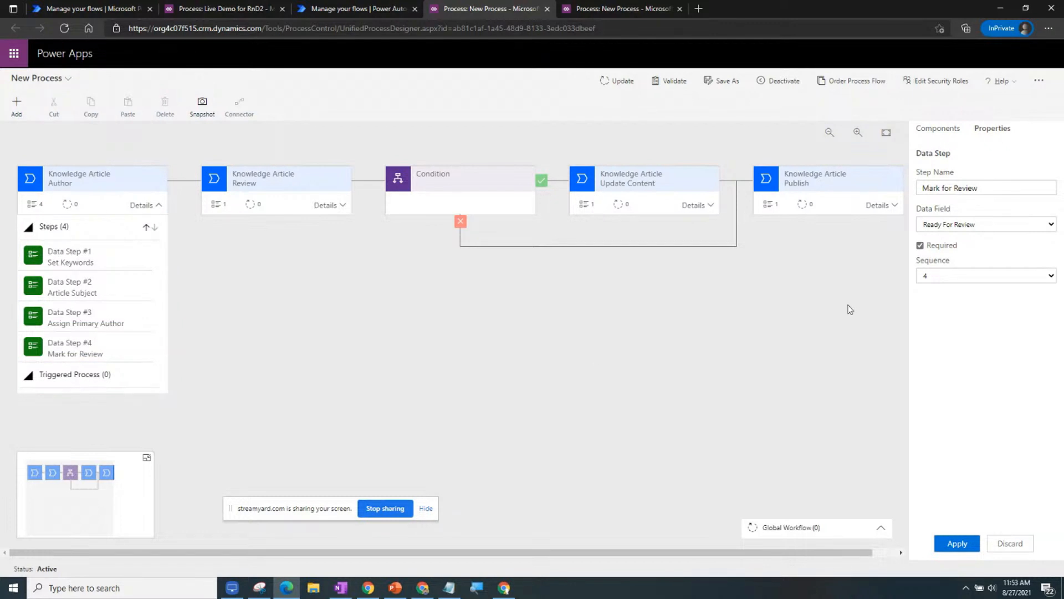
{"action": "left_click", "coordinate": [937, 129]}
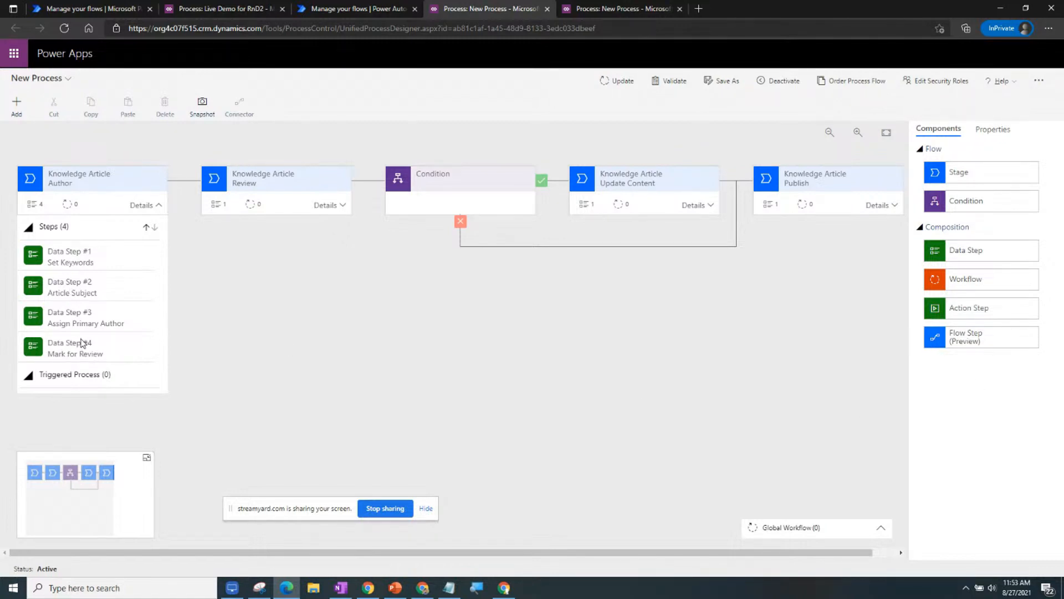
Place a Flow Step (Preview) named New Step in the Author stage above Mark for Review.
{"action": "left_click_drag", "start_coordinate": [943, 340], "coordinate": [72, 367]}
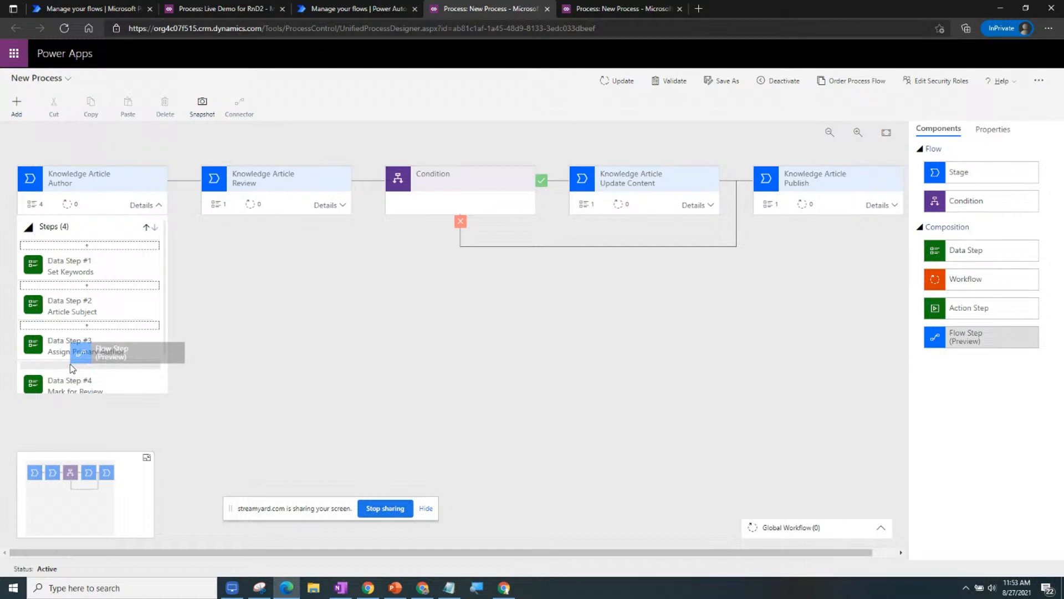
{"action": "left_click_drag", "start_coordinate": [72, 368], "coordinate": [69, 374]}
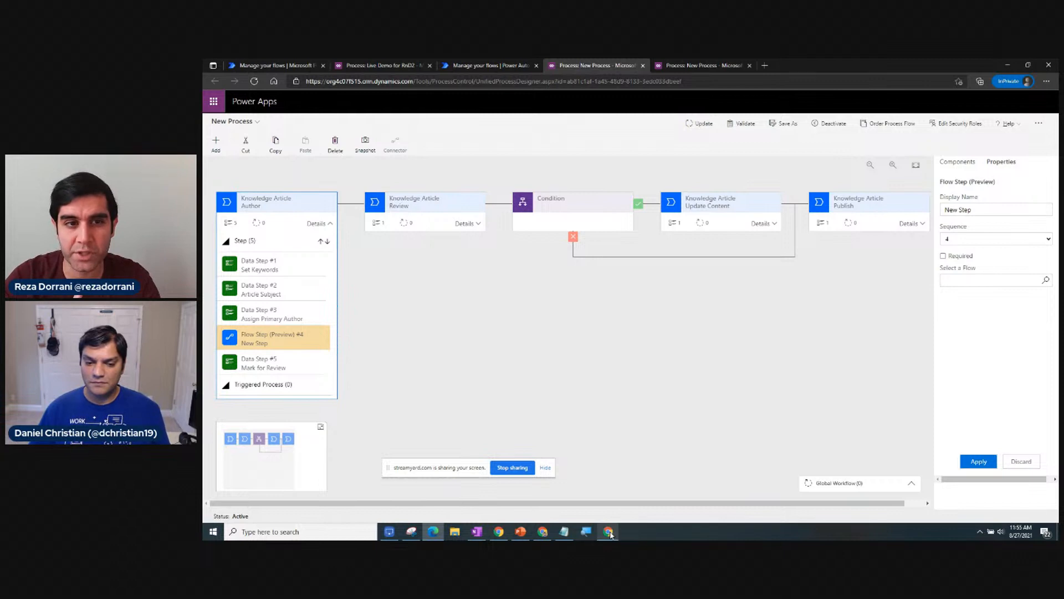
{"action": "mouse_move", "coordinate": [610, 533]}
{"action": "mouse_move", "coordinate": [539, 533]}
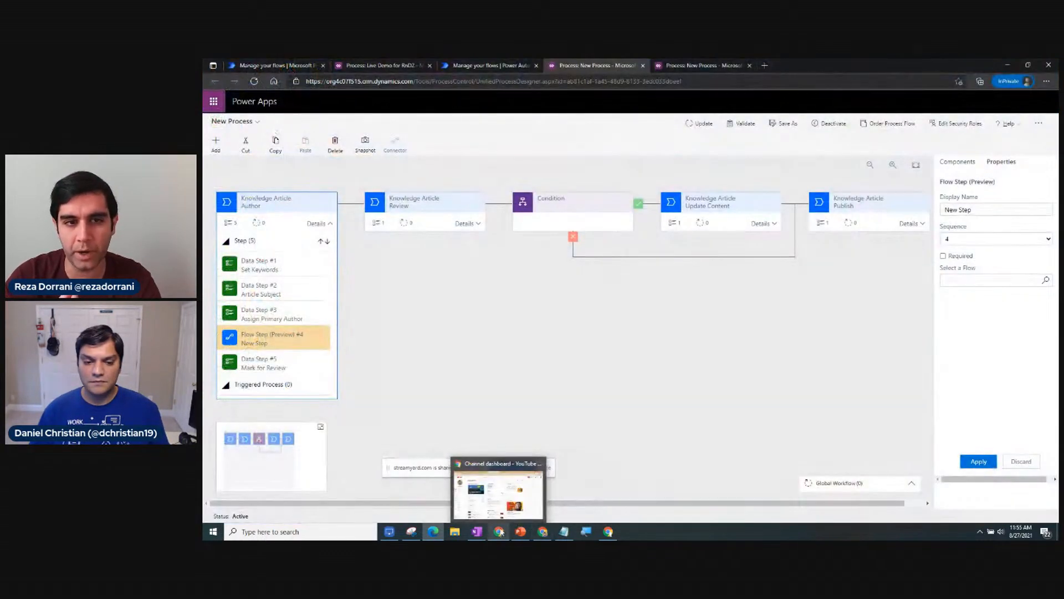
{"action": "left_click", "coordinate": [500, 534]}
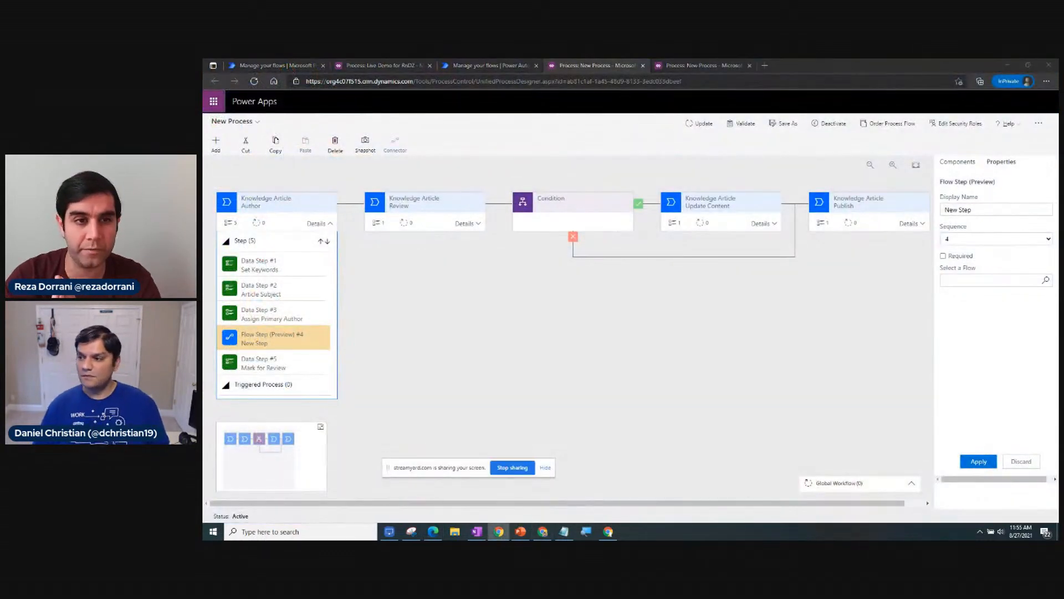